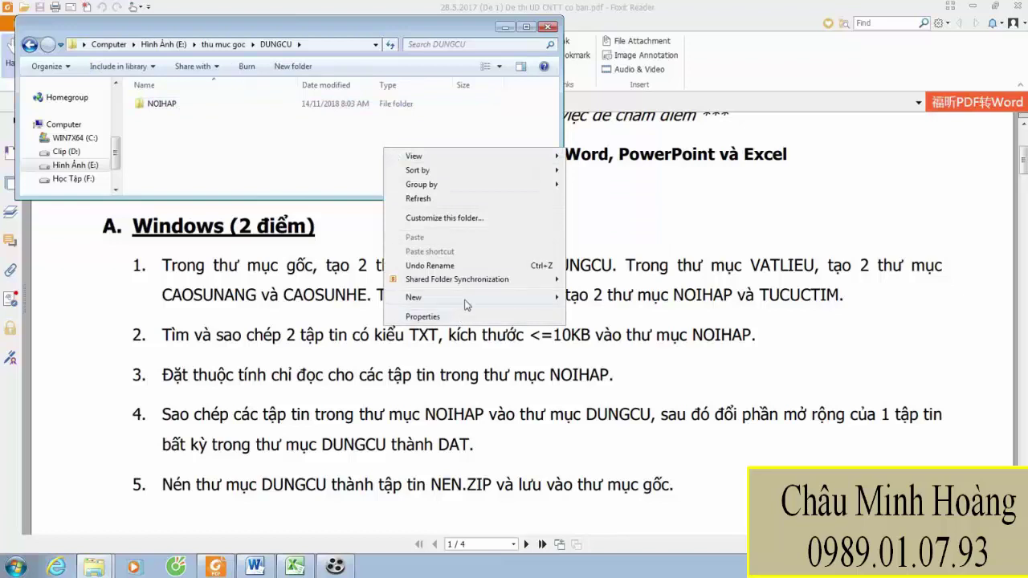
Create a new folder named TUCUCTIM inside the DUNGCU folder
mouse_move(486, 303)
click(580, 299)
text(TUCUCTIM)
key(Return)
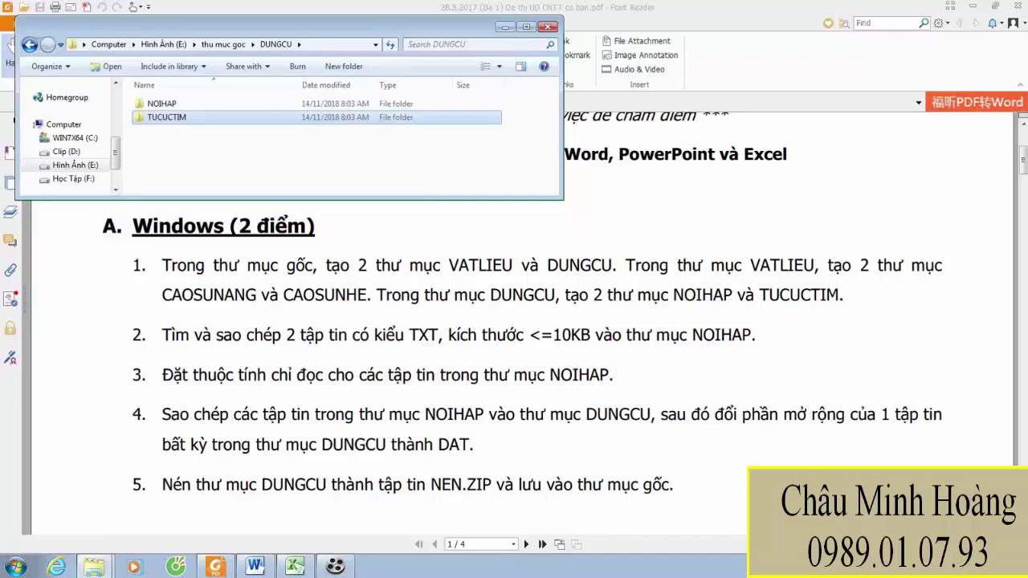
Search drive C: for *.TXT files with the size filter Tiny (0 - 10 KB)
click(16, 567)
click(204, 397)
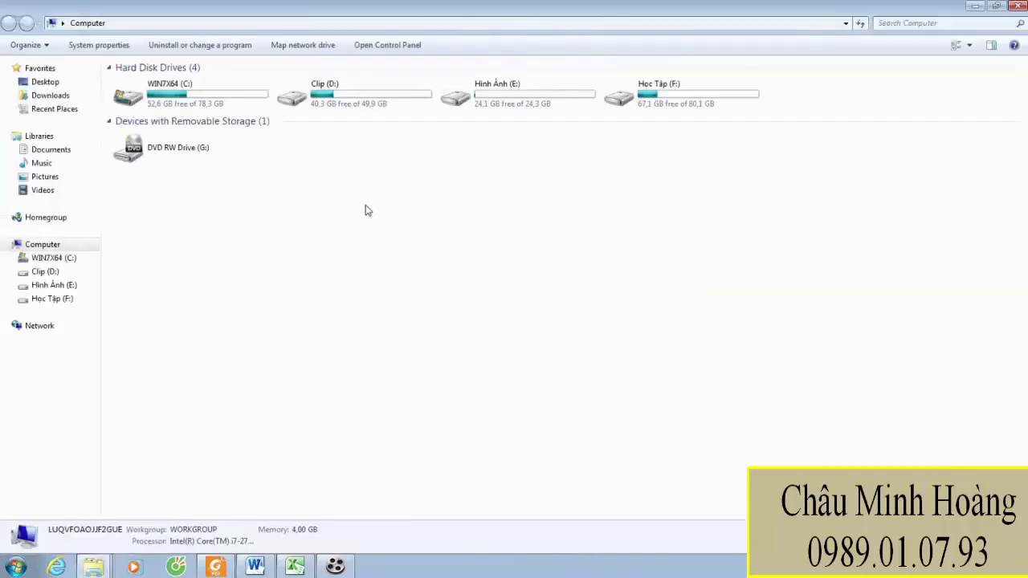
double_click(149, 103)
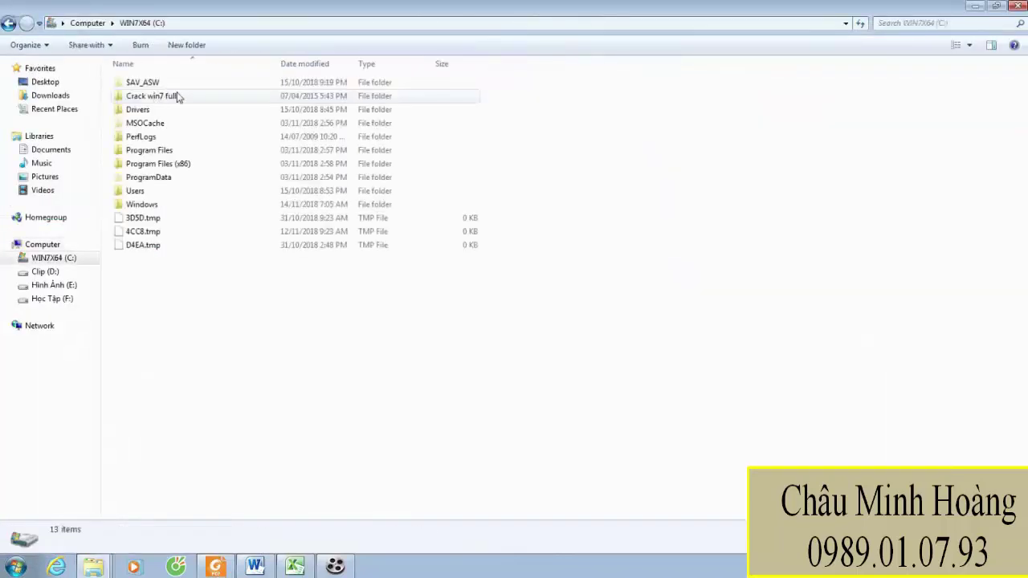
click(902, 25)
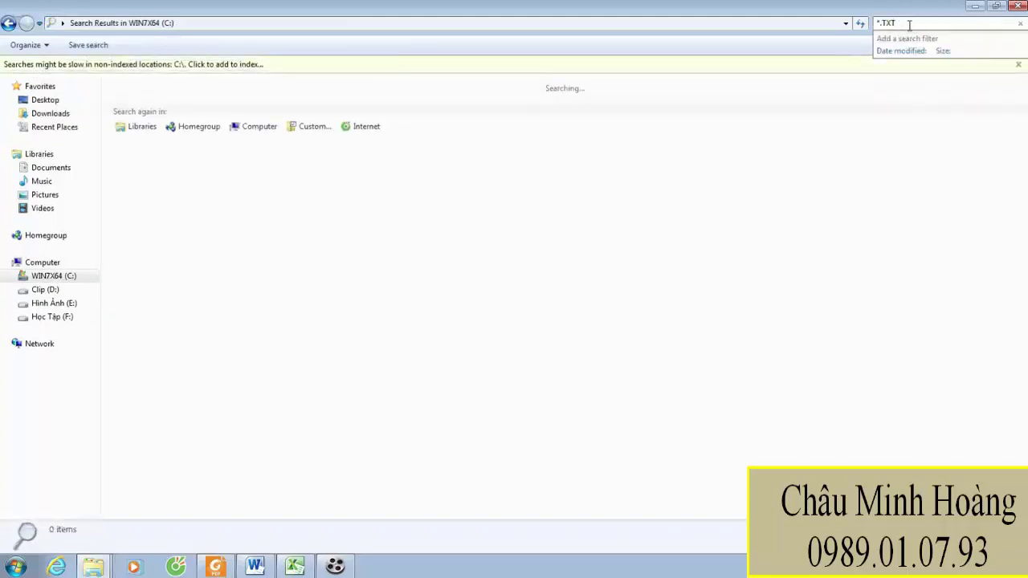
text(*.TXT SIZE:)
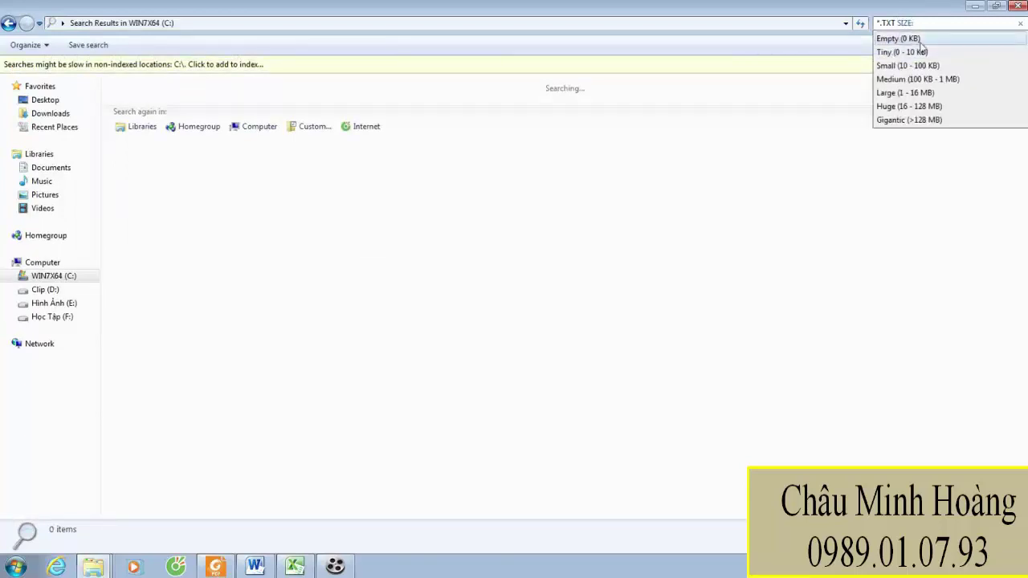
click(928, 53)
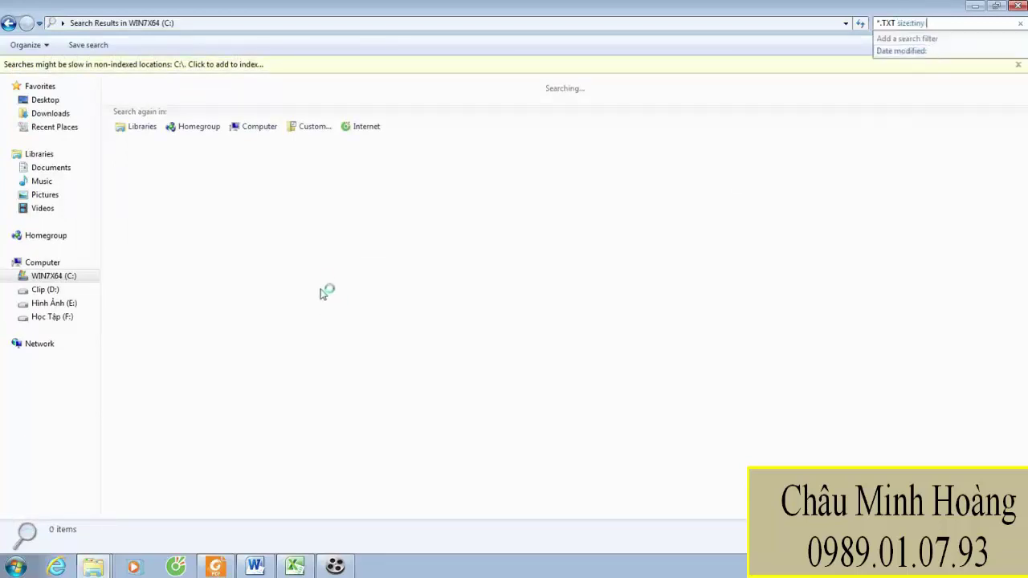
Check the exam task in Foxit Reader, look through the TXT search results in Windows Explorer, and stop the running search
click(216, 567)
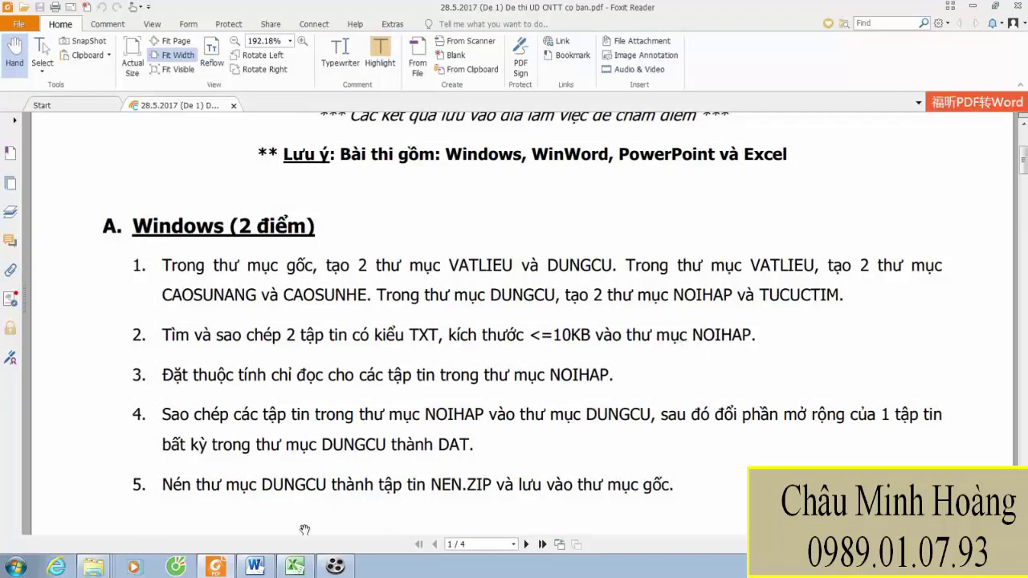
click(90, 563)
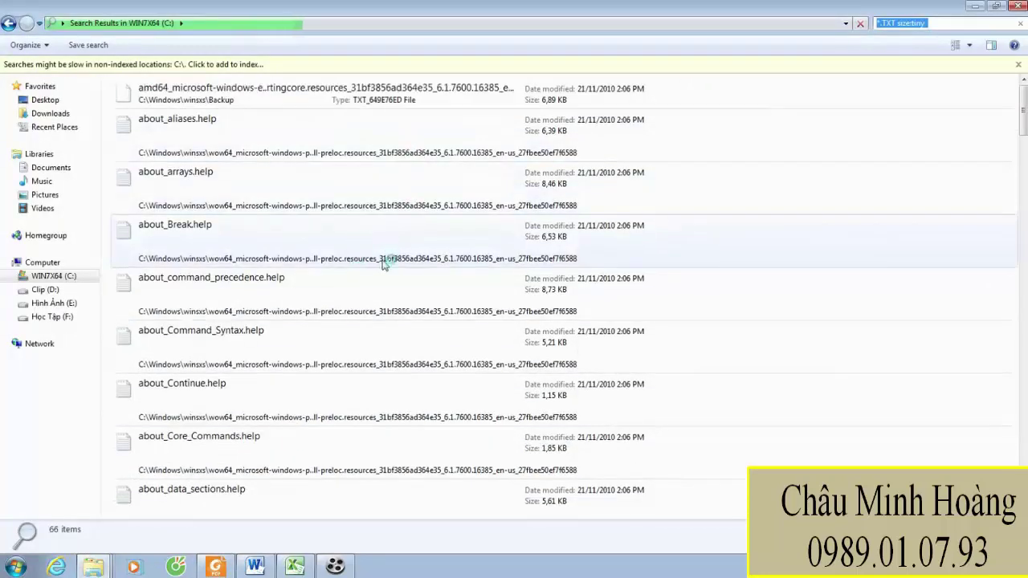
drag(1023, 129, 1025, 514)
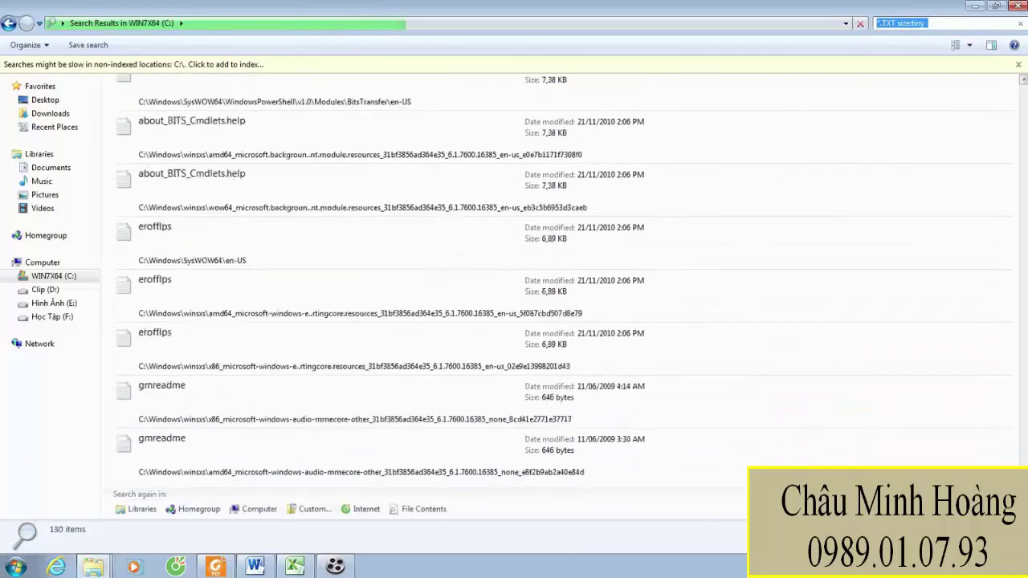
scroll(618, 273, down, 5)
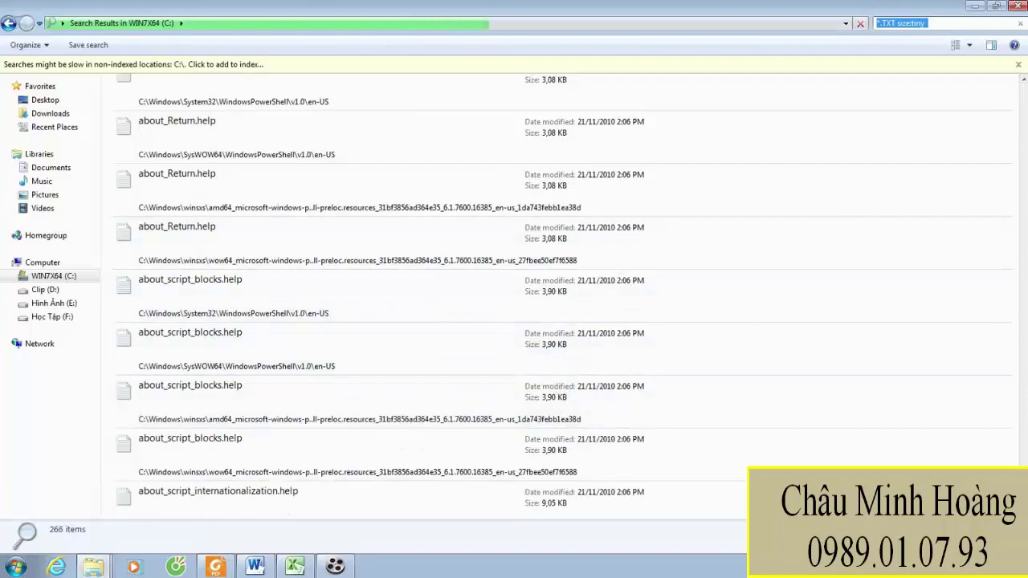
scroll(593, 160, down, 5)
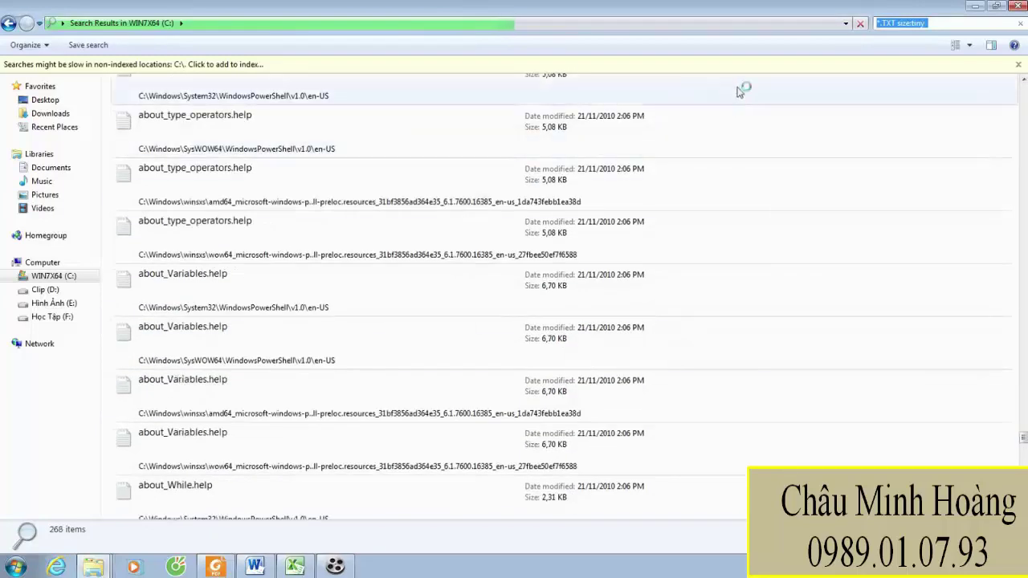
click(859, 26)
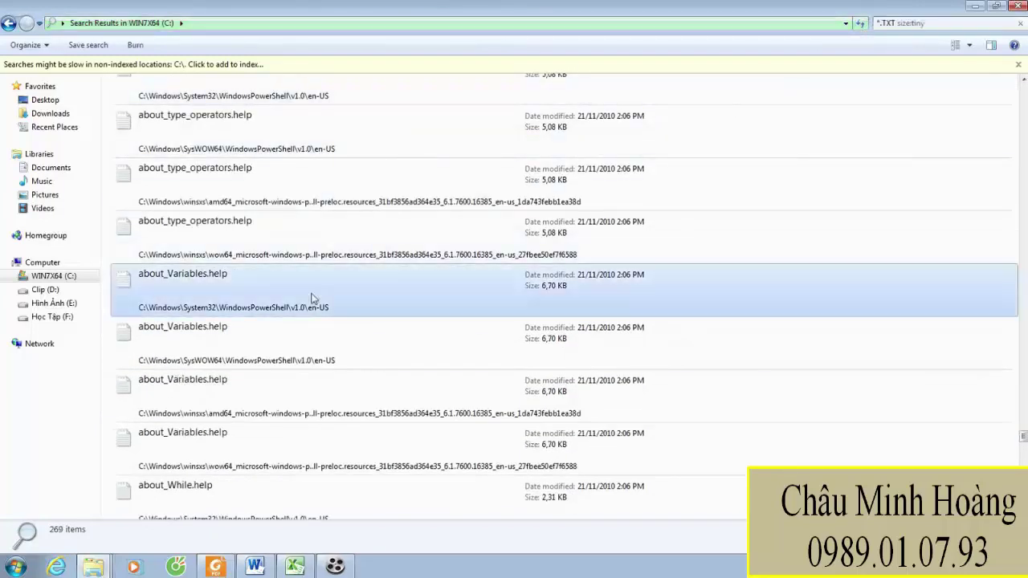
Check the file type of about_Variables.help from the System32 location in its properties
right_click(312, 298)
click(370, 545)
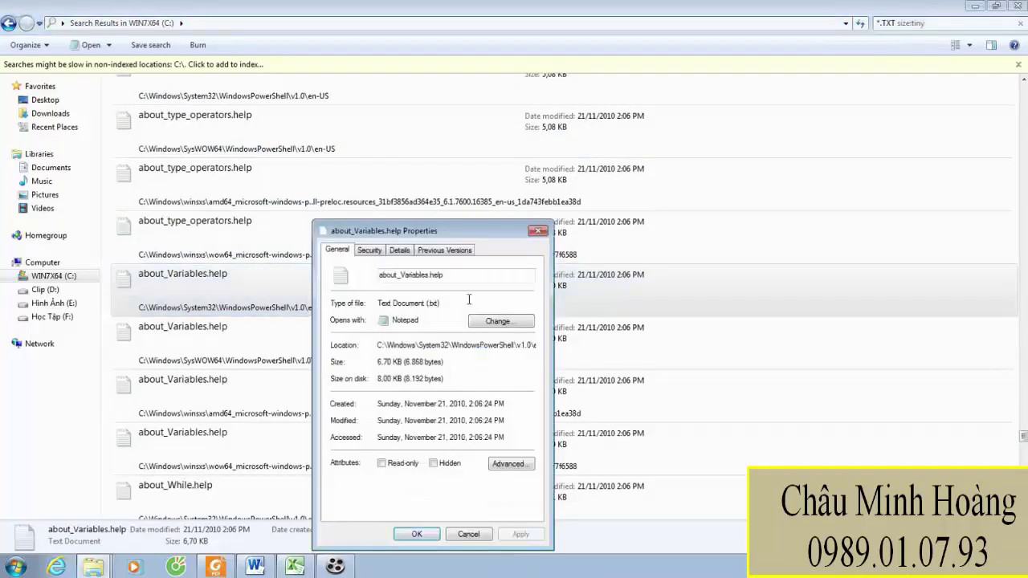
drag(444, 305, 407, 299)
click(538, 232)
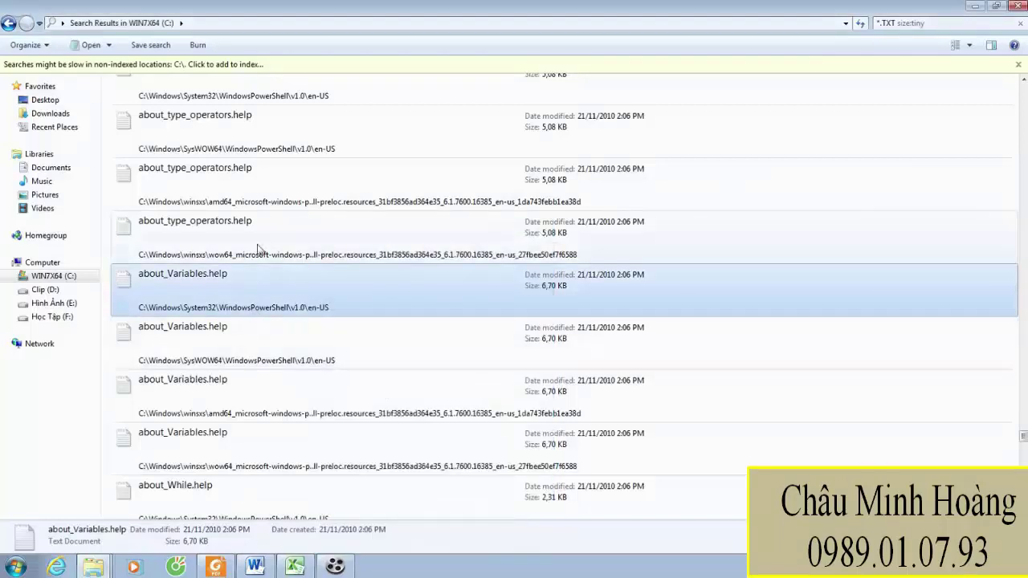
Copy about_WMI_Cmdlets.help and about_WS-Management_Cmdlets.help from the search results into the NOIHAP folder inside DUNGCU
scroll(322, 329, down, 10)
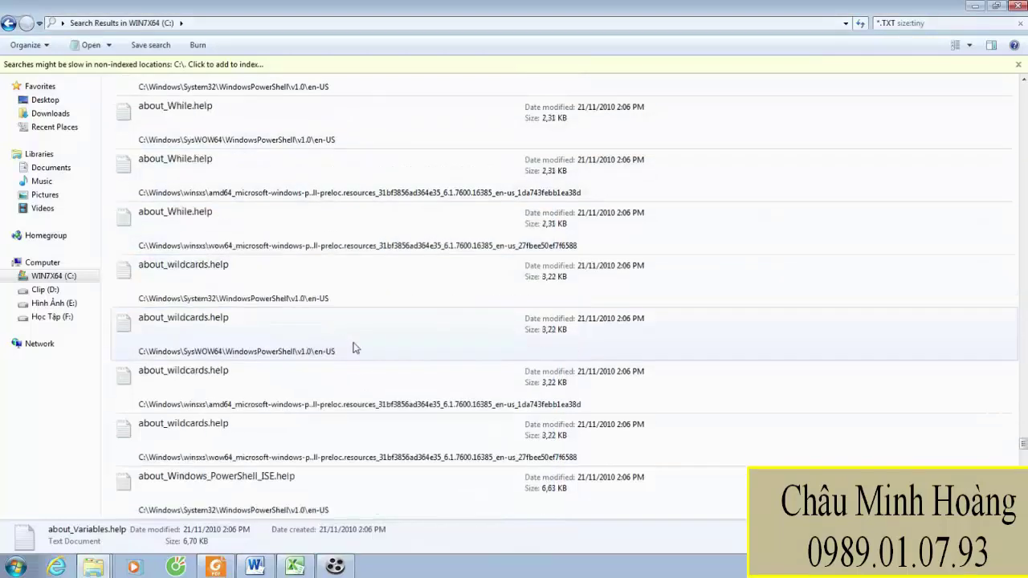
click(230, 390)
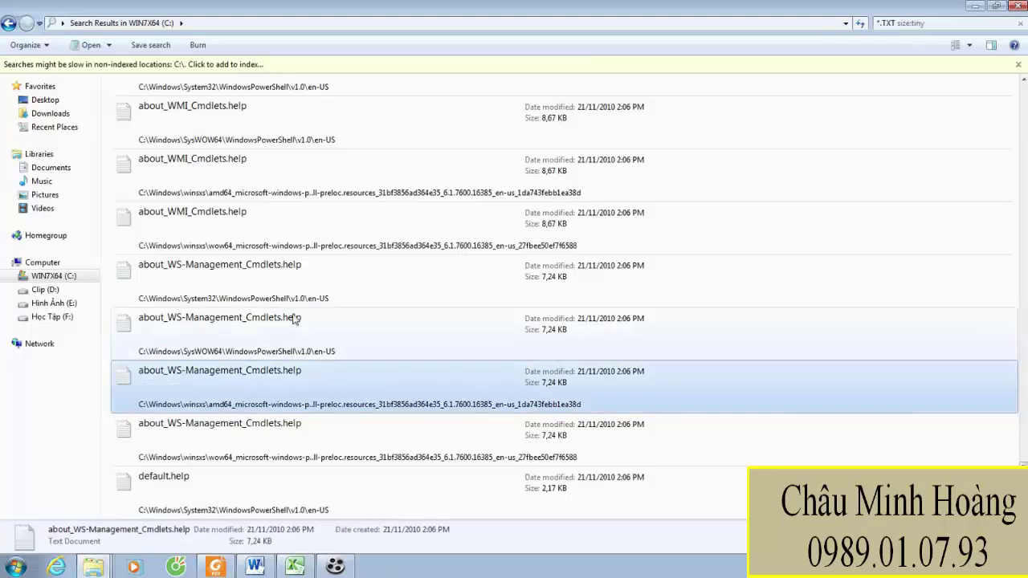
ctrl+click(248, 181)
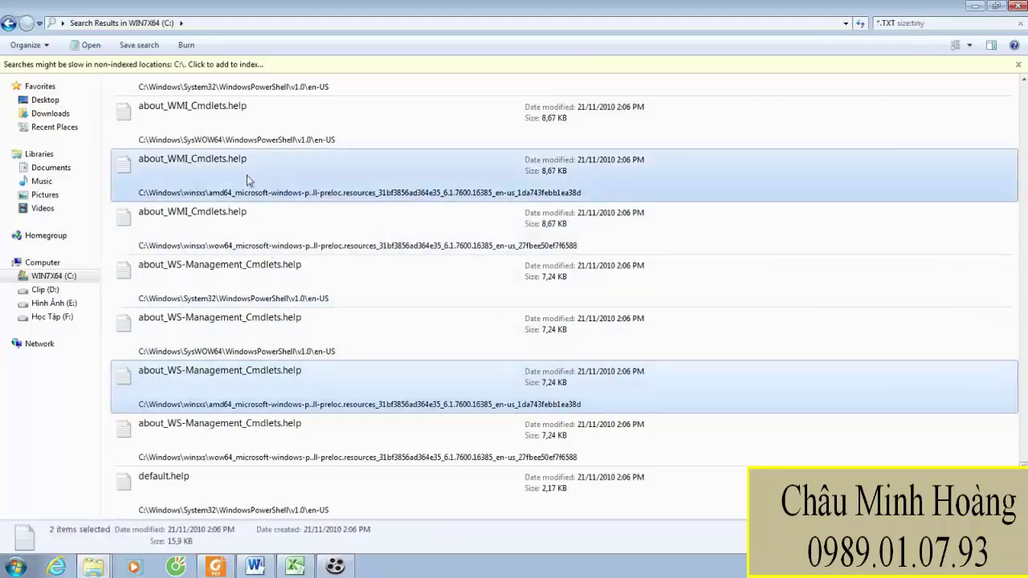
click(93, 567)
click(66, 521)
click(217, 568)
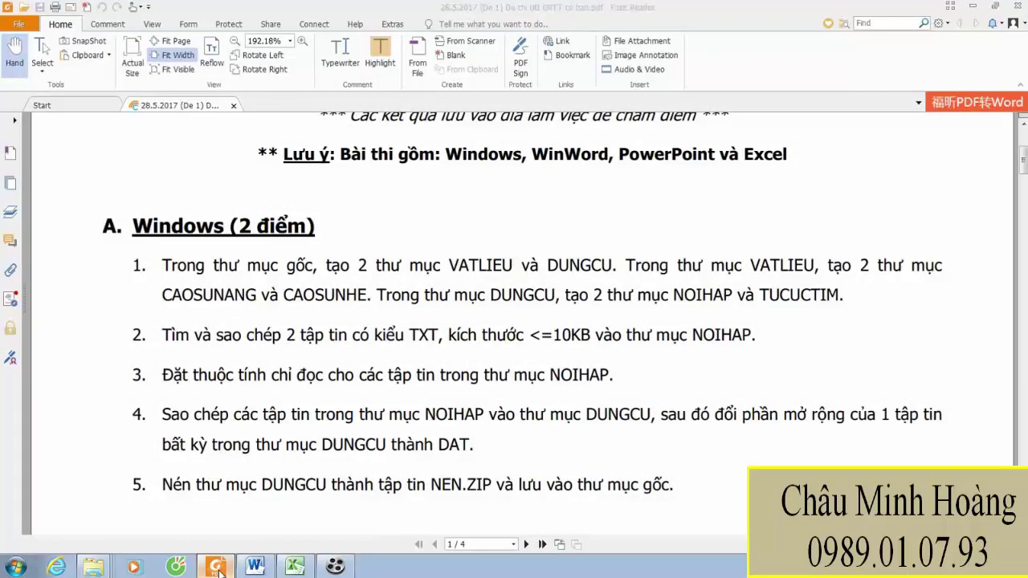
click(217, 569)
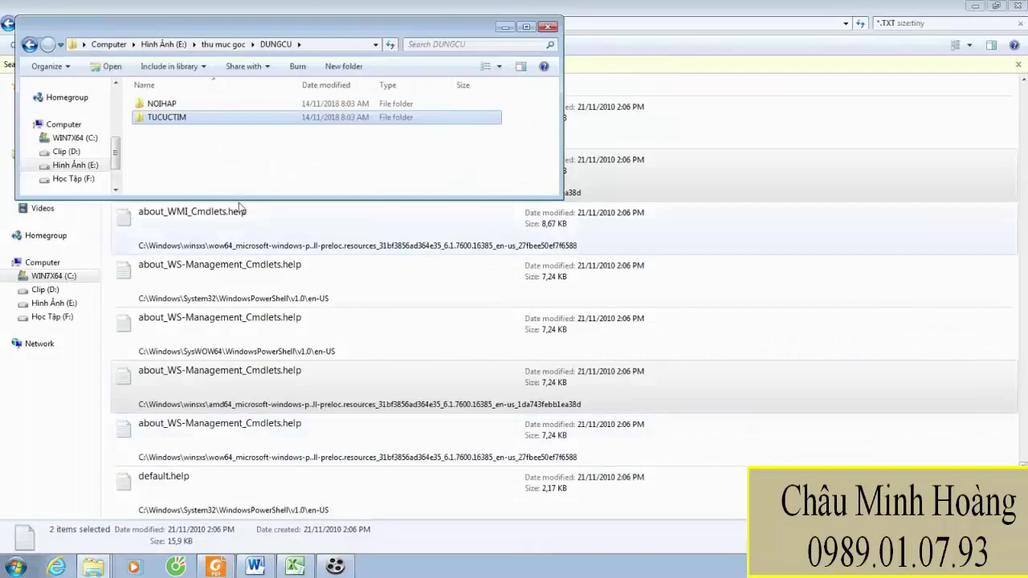
double_click(180, 106)
key(ctrl+v)
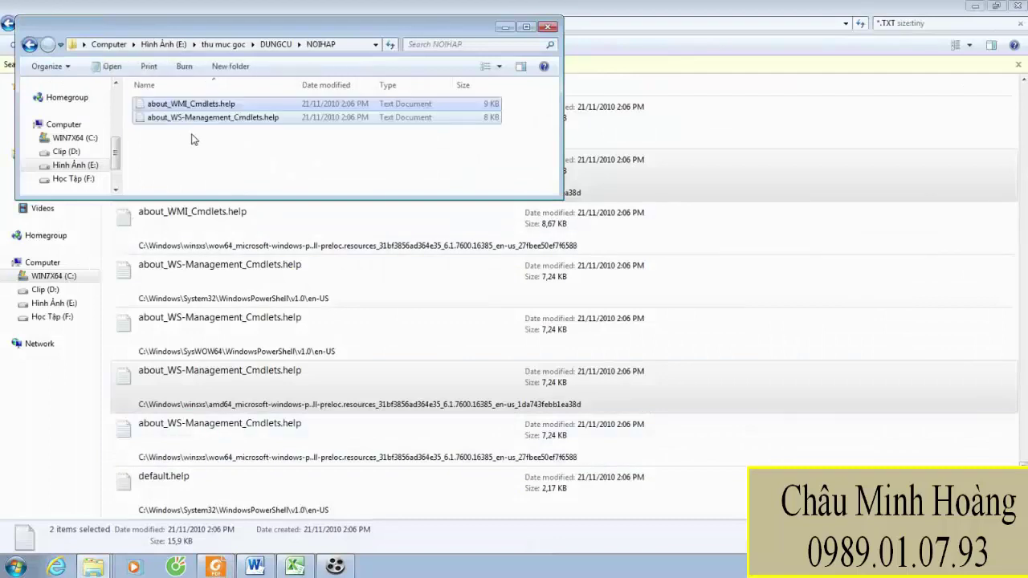
Set the Read-only attribute on both text files in the NOIHAP folder, as the exam task requires
click(217, 567)
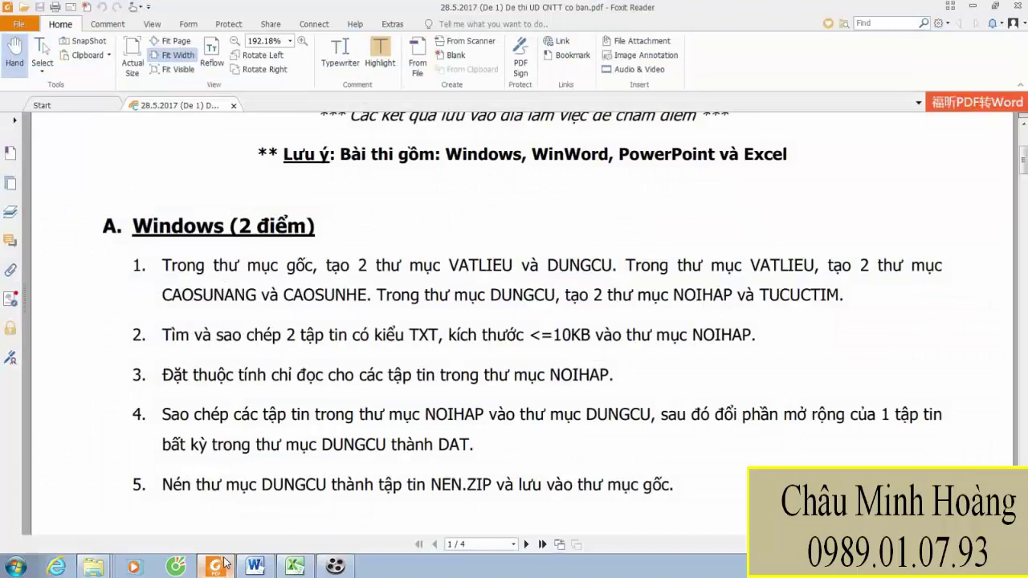
click(216, 567)
right_click(233, 119)
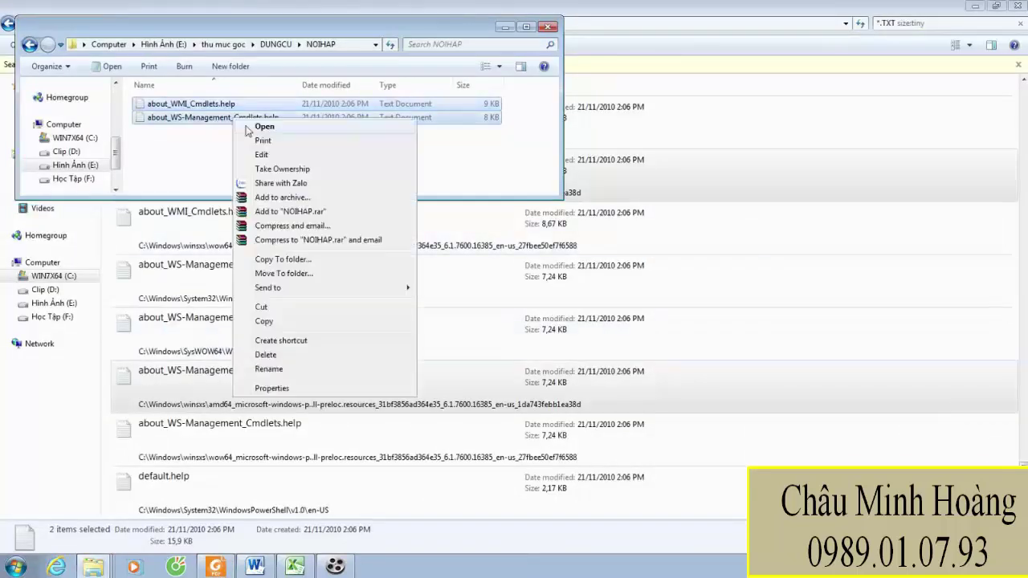
click(273, 389)
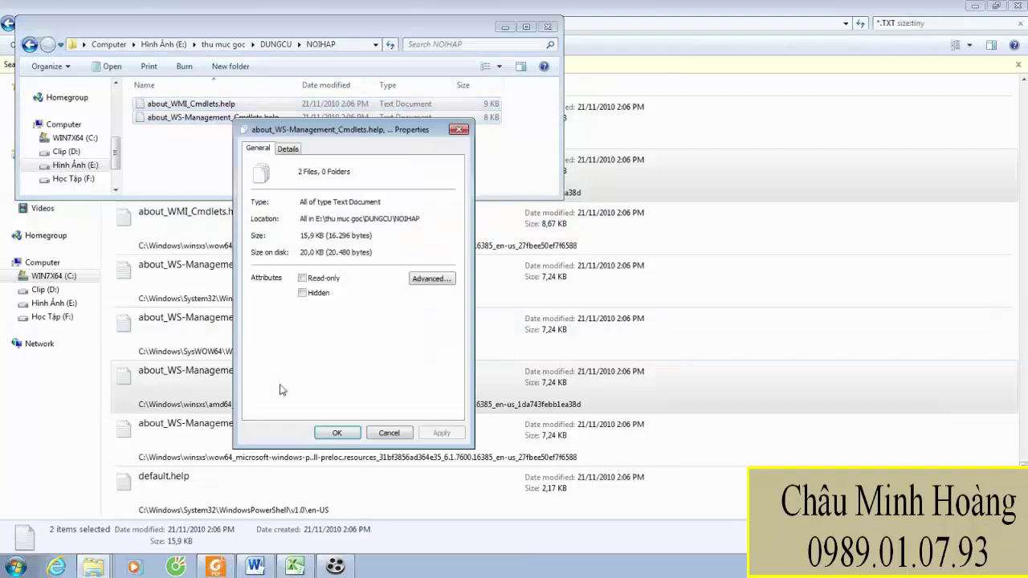
click(333, 280)
click(441, 433)
click(337, 432)
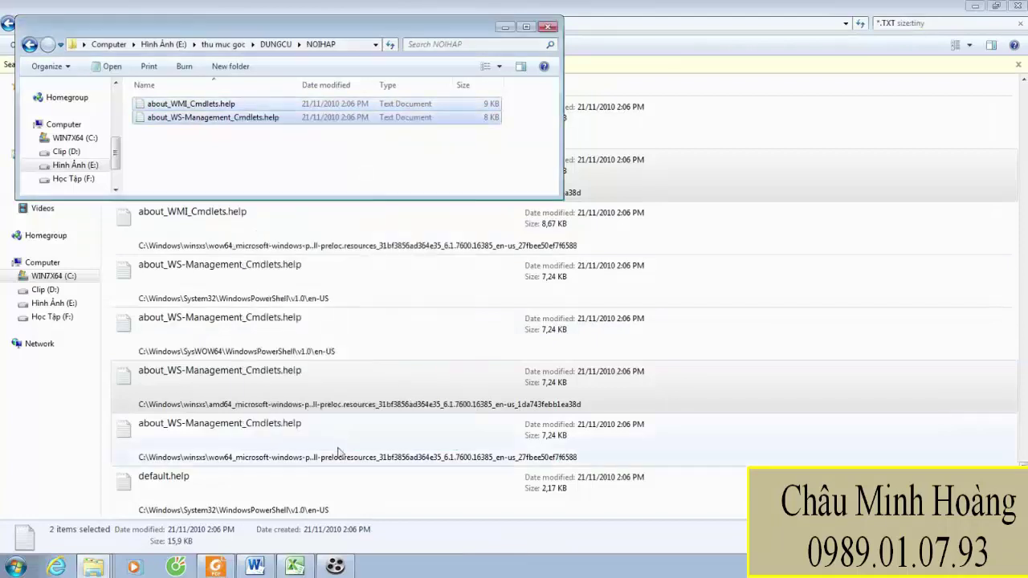
Check the exam task in Foxit Reader and paste the two copied text files into the DUNGCU folder
click(231, 566)
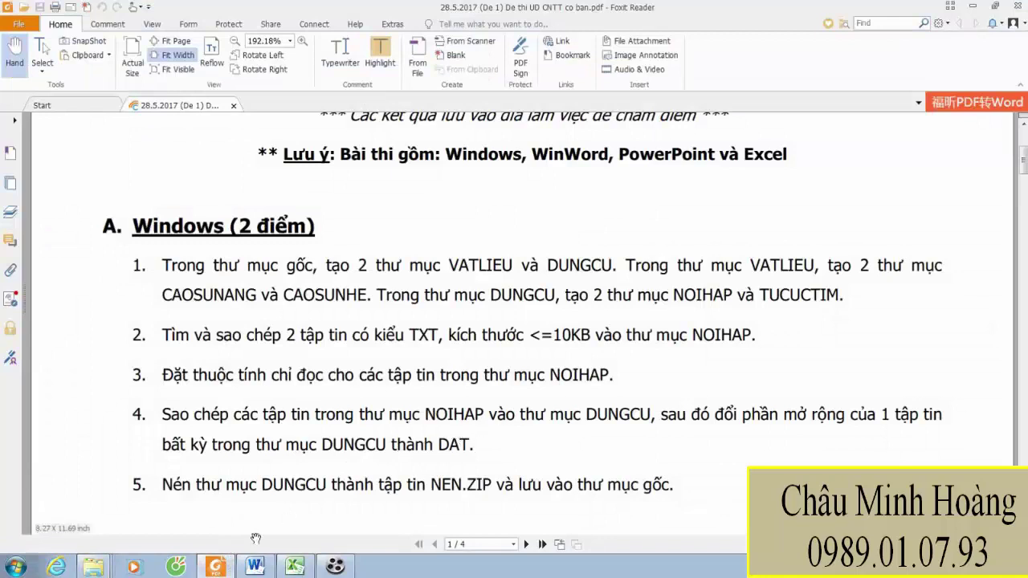
click(93, 562)
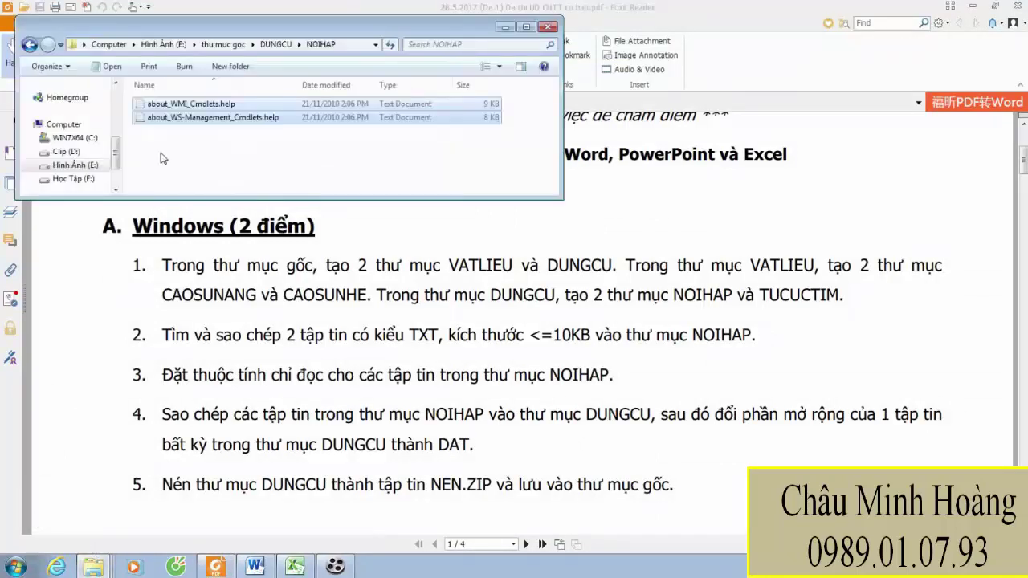
click(30, 46)
click(30, 46)
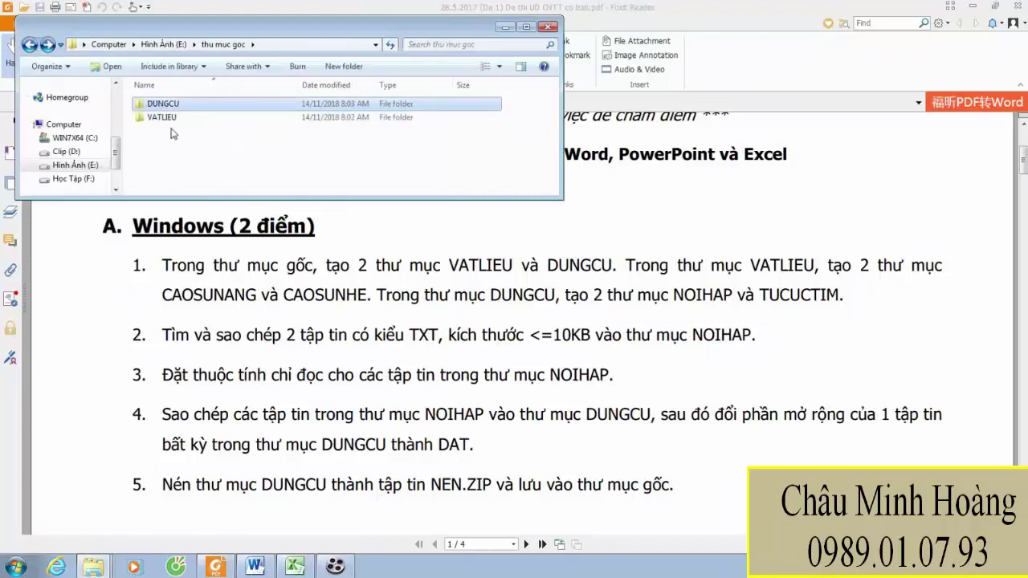
double_click(183, 105)
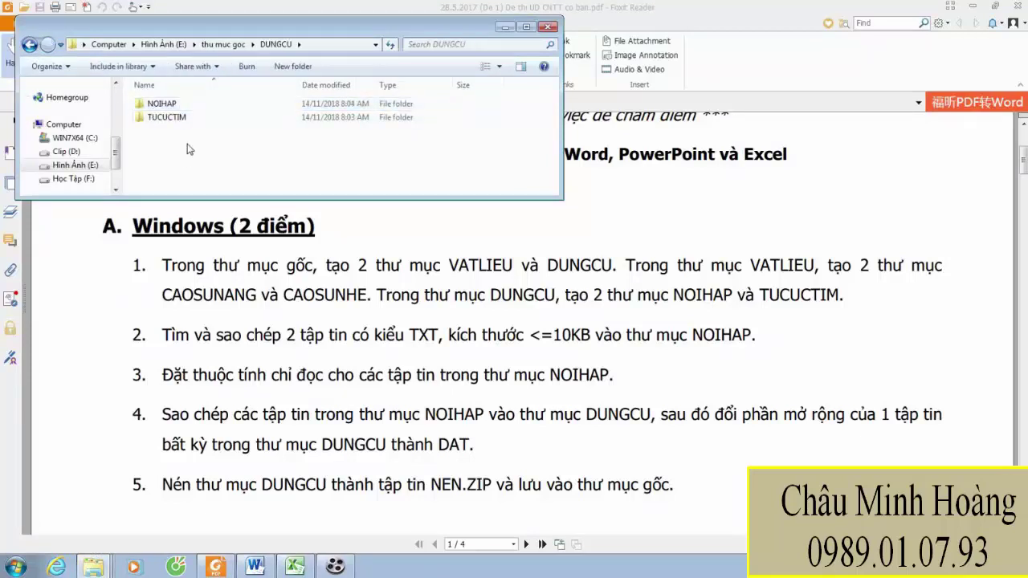
key(ctrl+v)
Rename about_WS-Management_Cmdlets.help in the DUNGCU folder as about_WS-Management_Cmdlets.DAT
click(214, 567)
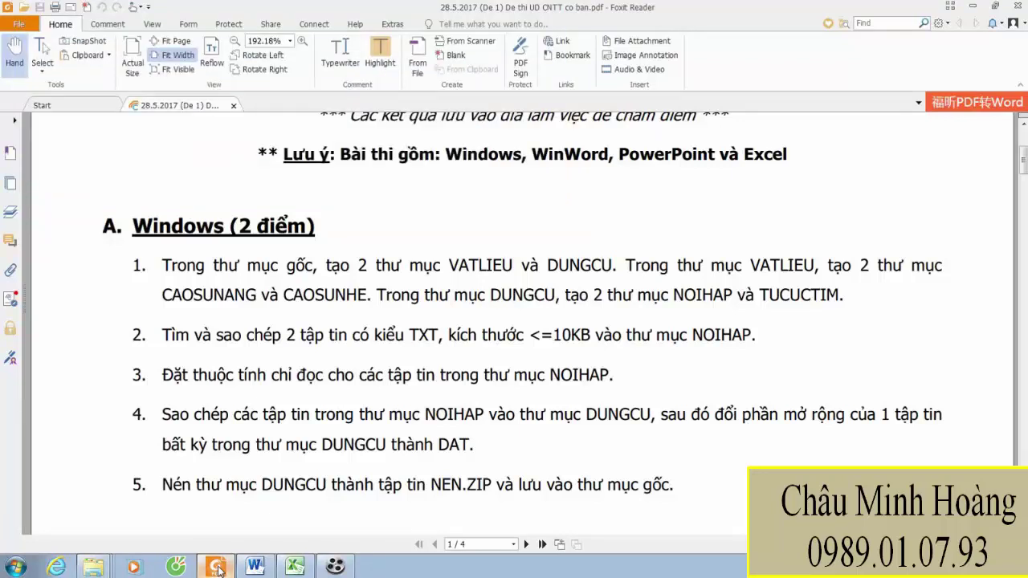
click(217, 567)
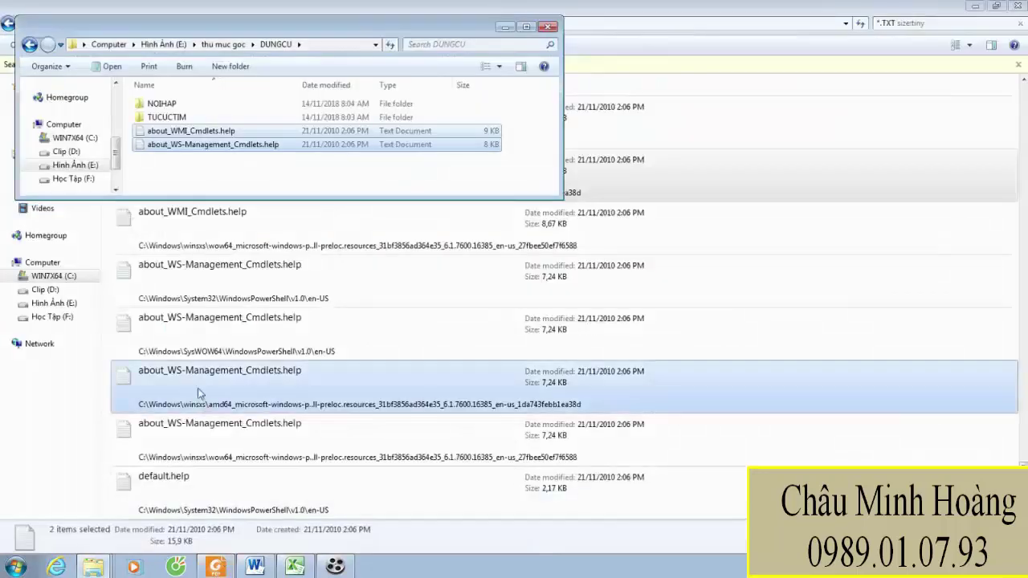
click(207, 153)
right_click(207, 152)
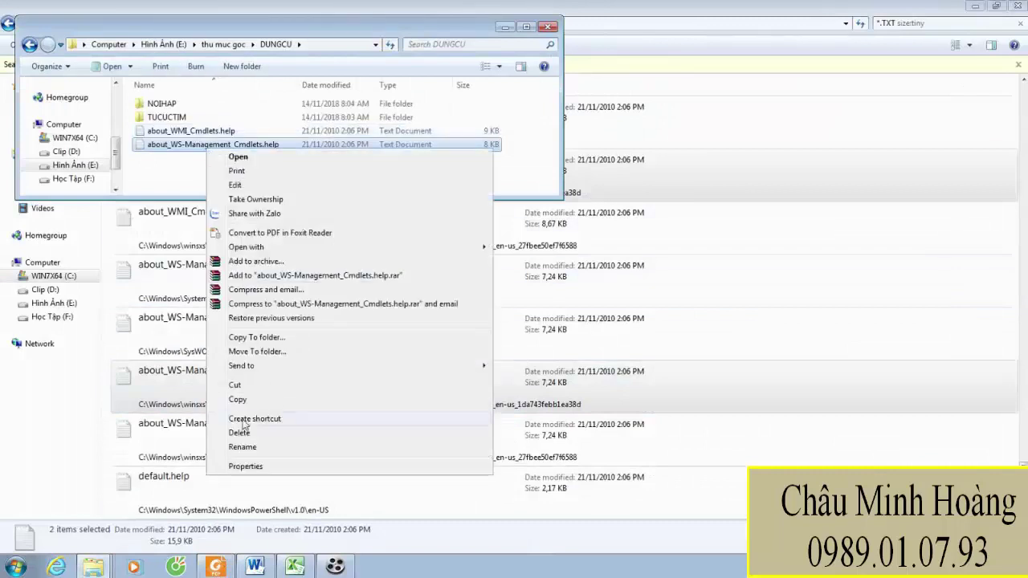
click(249, 442)
click(284, 145)
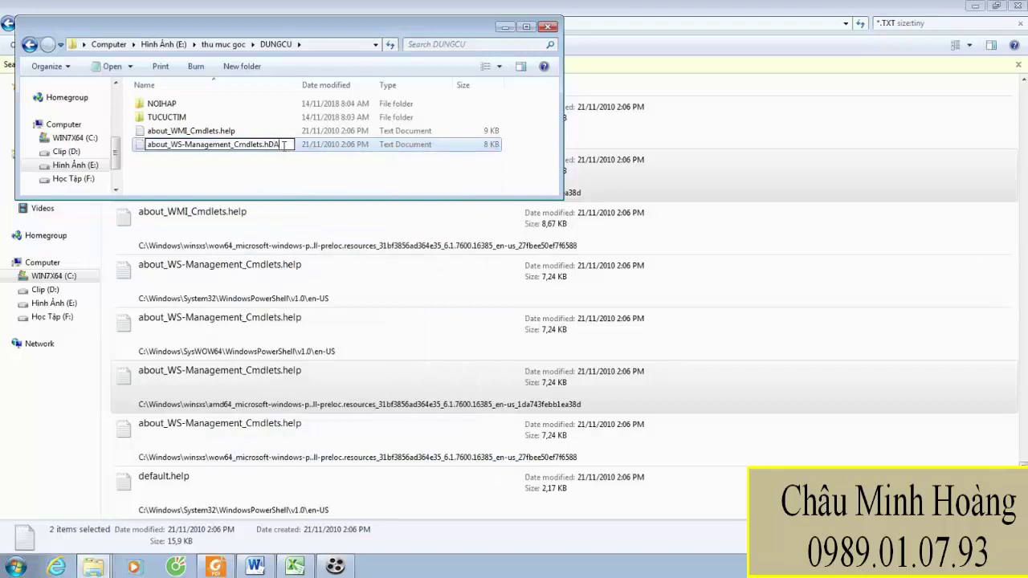
key(BackSpace)
key(BackSpace)
key(BackSpace)
text(DAT)
key(Return)
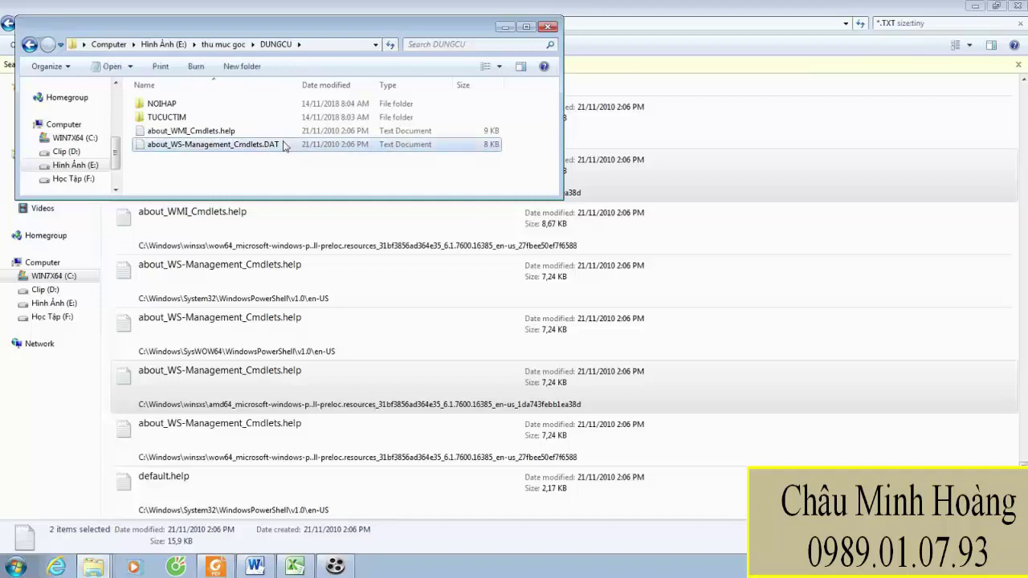
Check the name and file type of about_WS-Management_Cmdlets.DAT in its properties
right_click(283, 144)
click(321, 459)
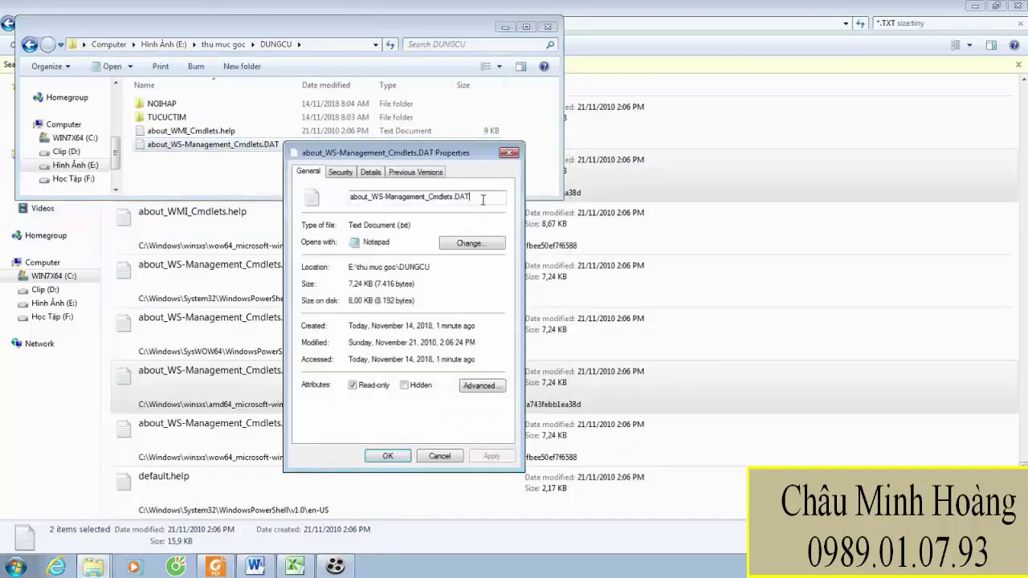
click(390, 456)
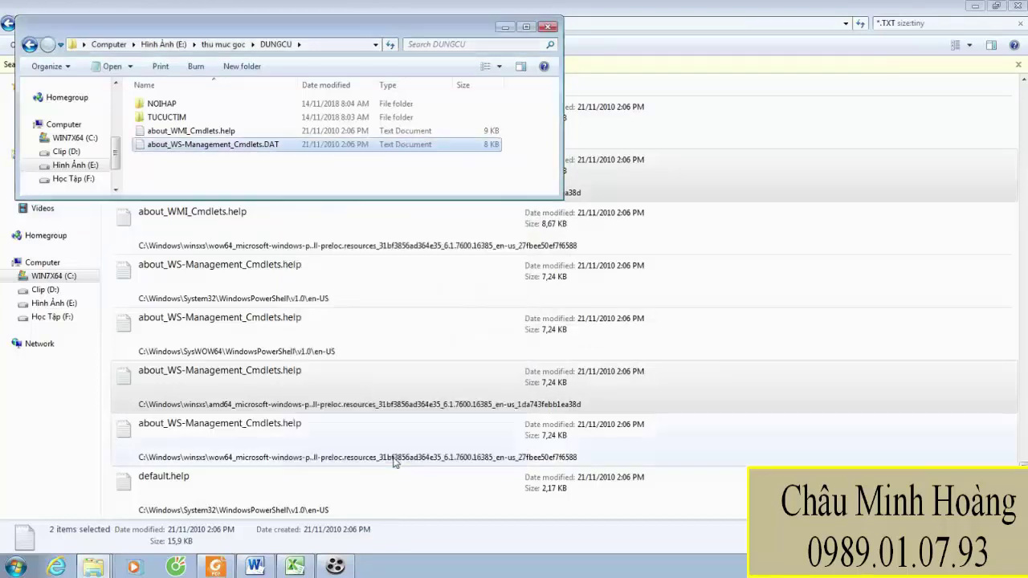
Check the exam task in Foxit Reader and compress the DUNGCU folder as NEN.zip in ZIP format inside thu muc goc
click(215, 567)
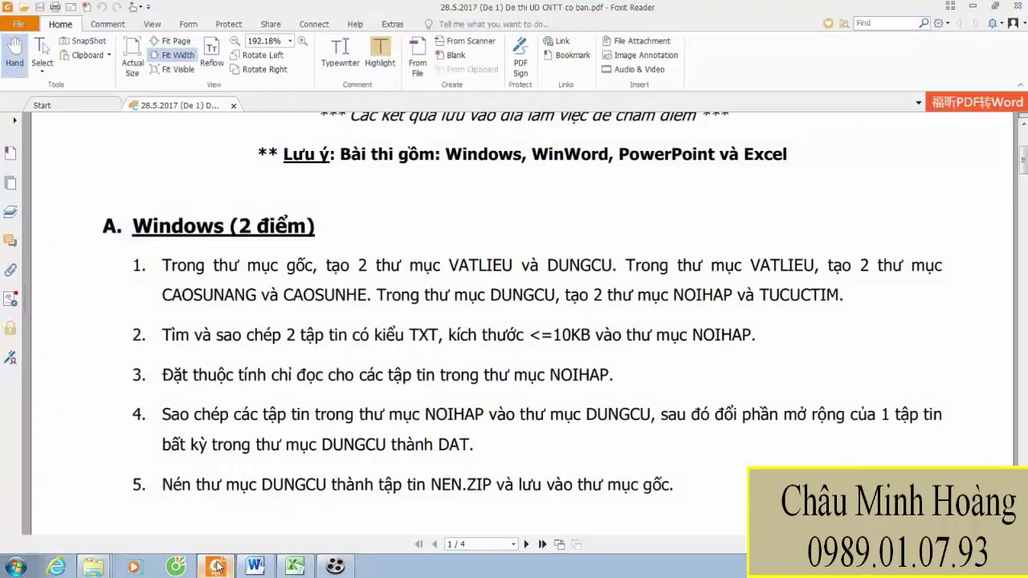
click(216, 567)
click(29, 44)
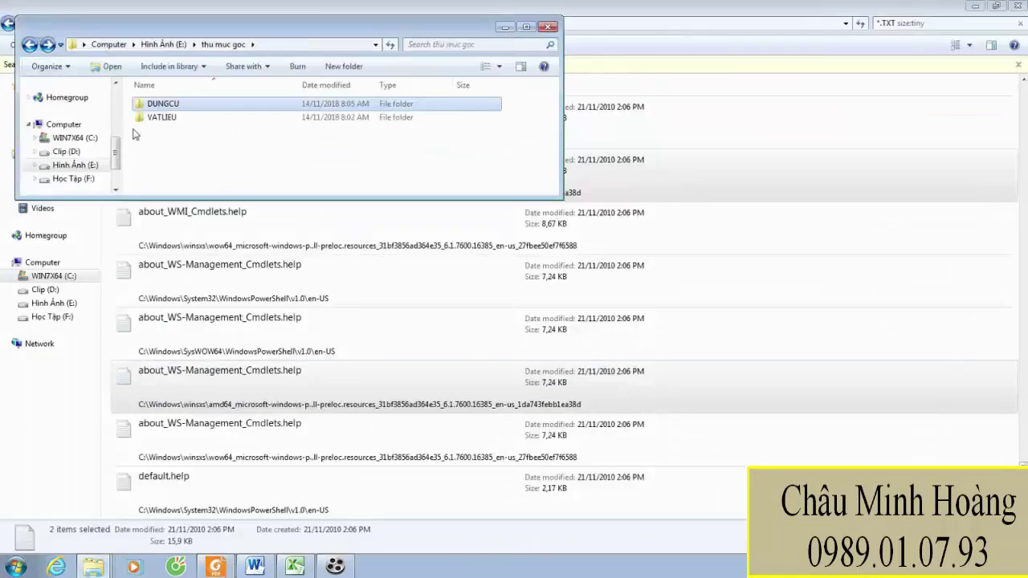
right_click(149, 104)
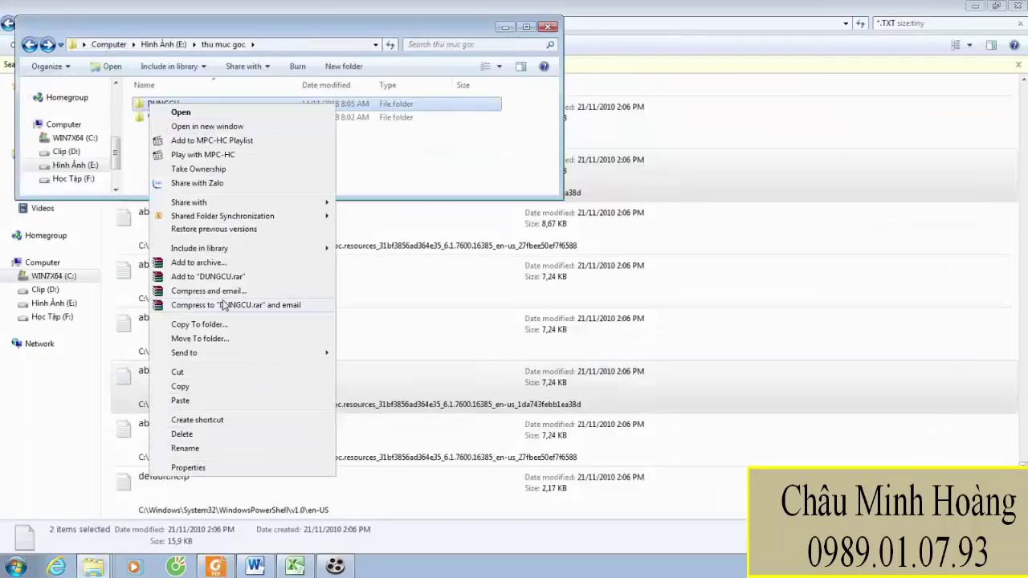
click(199, 263)
click(215, 567)
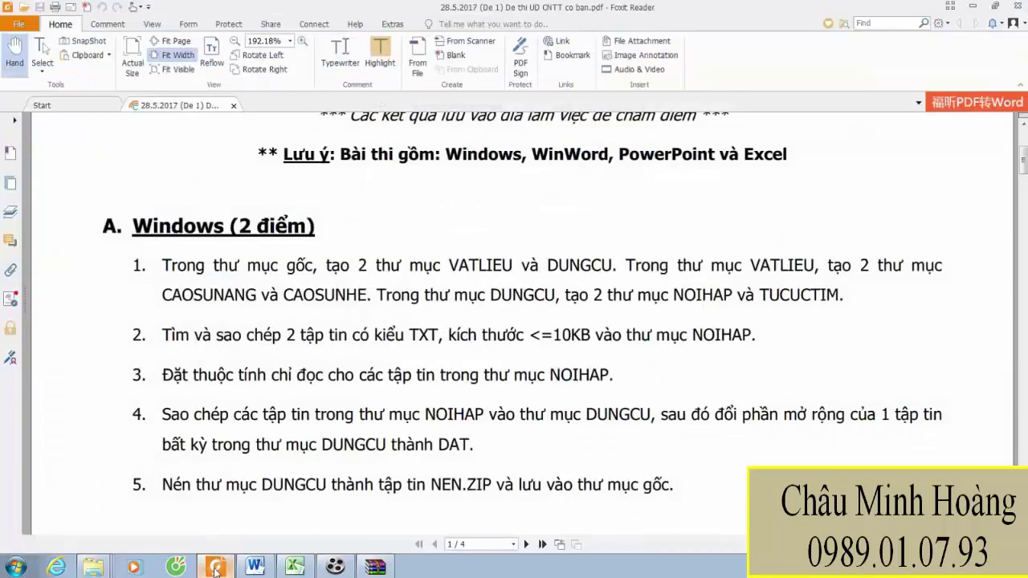
click(215, 567)
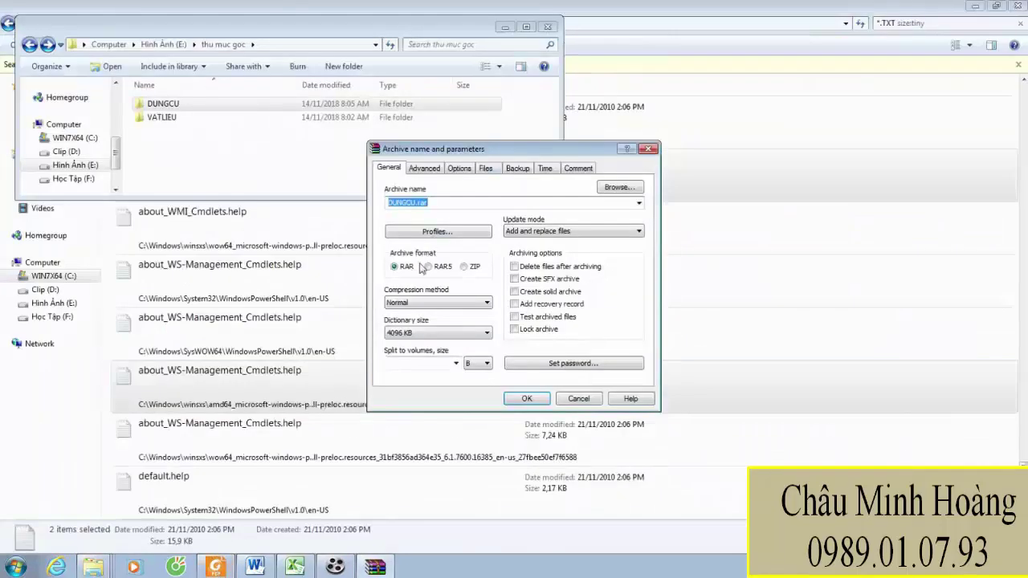
text(NEN)
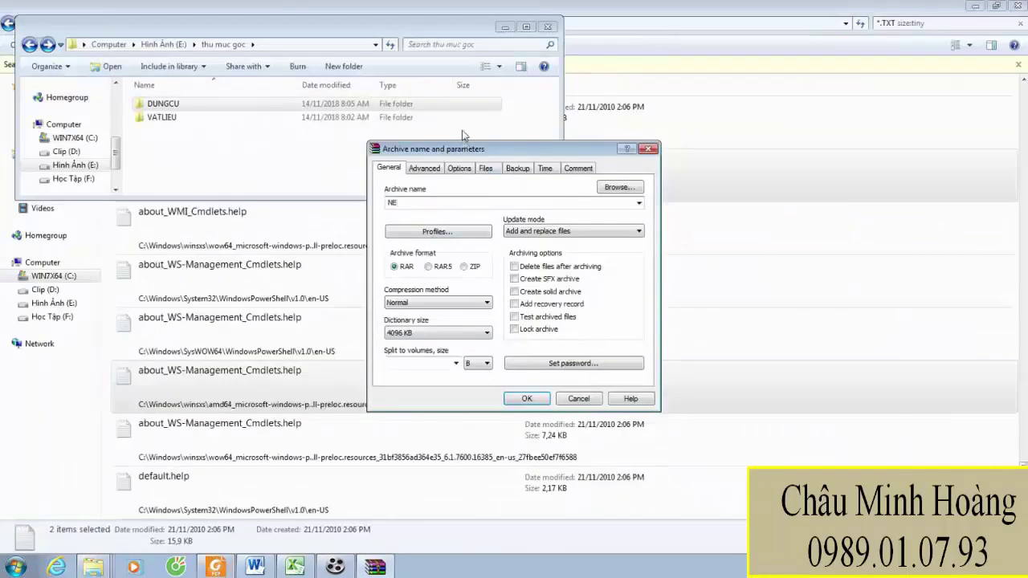
click(480, 267)
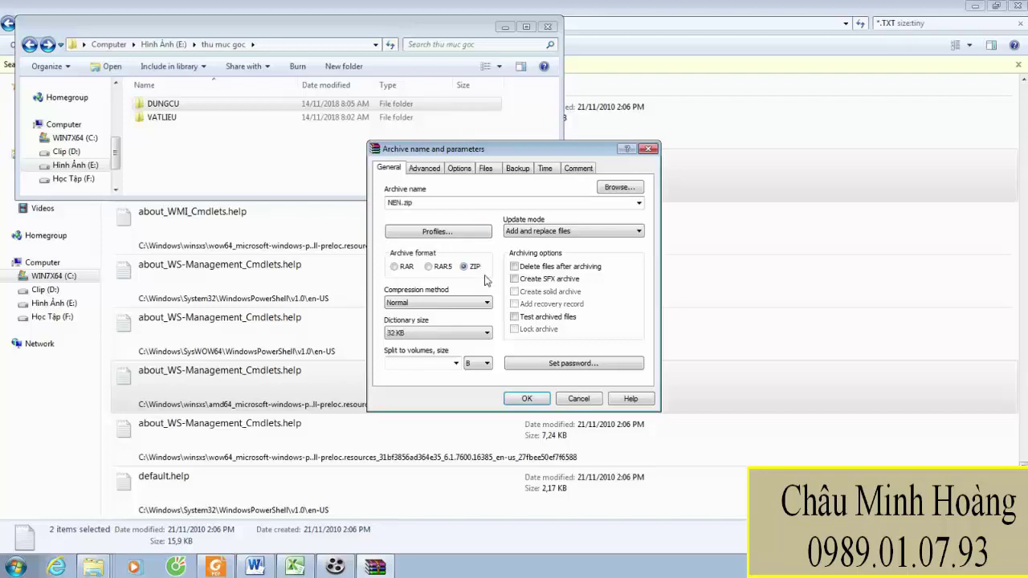
click(526, 398)
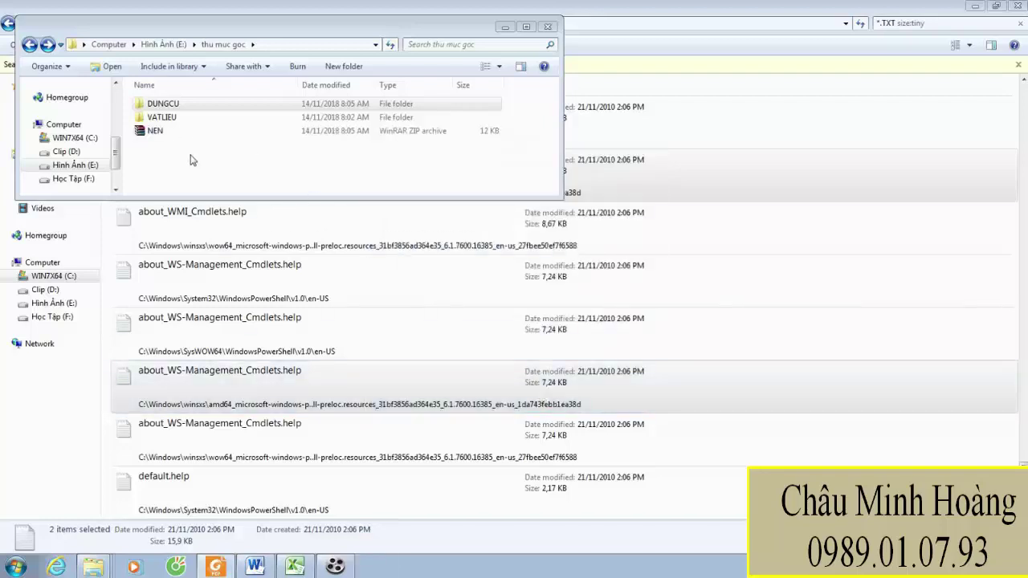
Close both Explorer windows and examine the sample layout of the Word exercise on page 2 of the exam in Foxit Reader
click(547, 26)
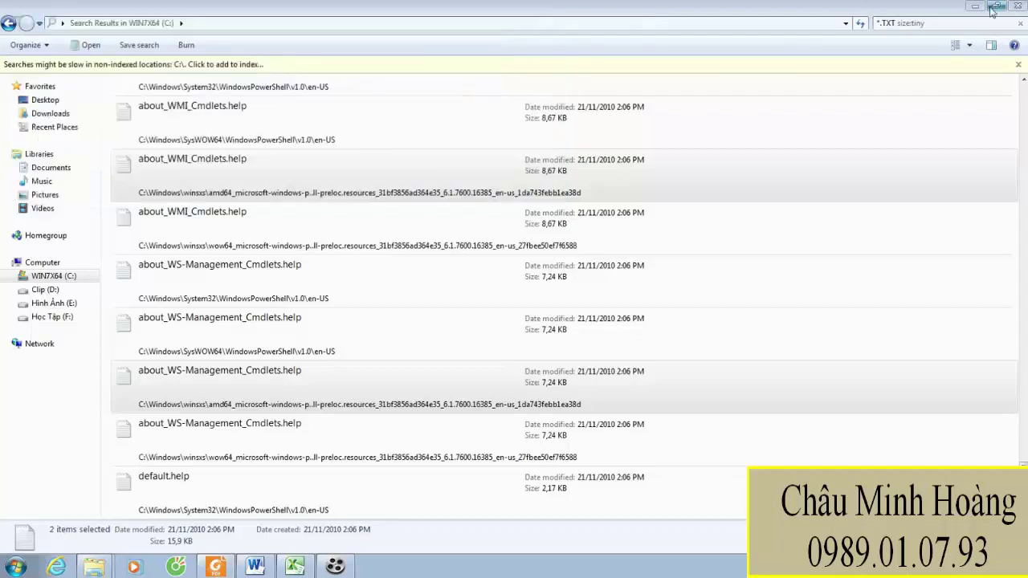
click(1021, 7)
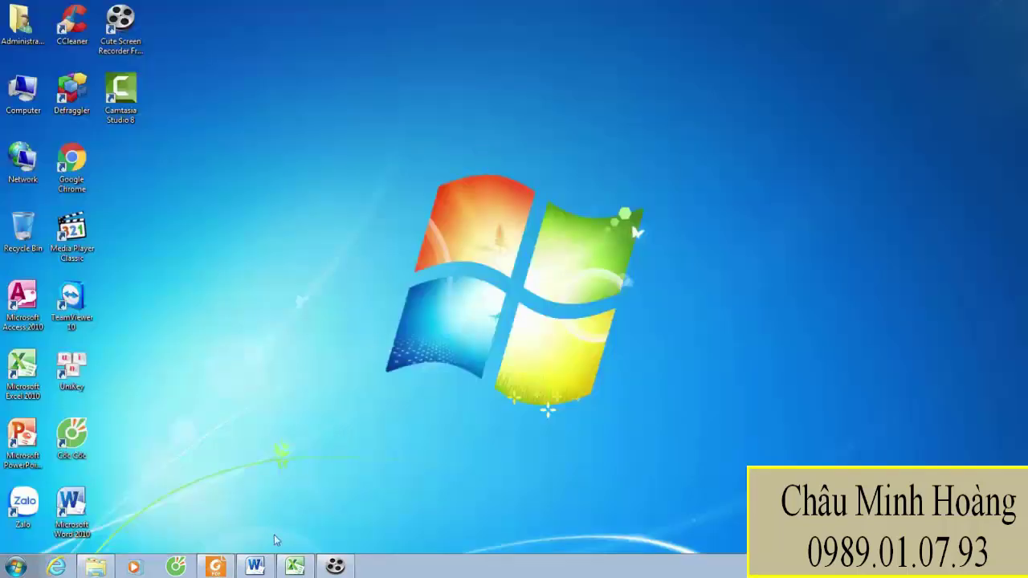
click(215, 566)
scroll(400, 339, down, 15)
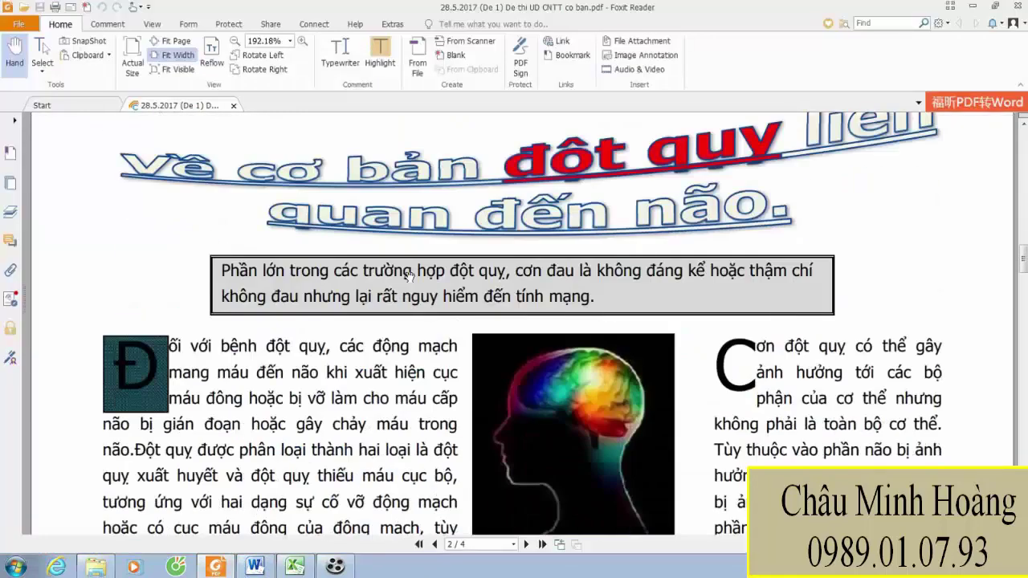
scroll(422, 313, up, 2)
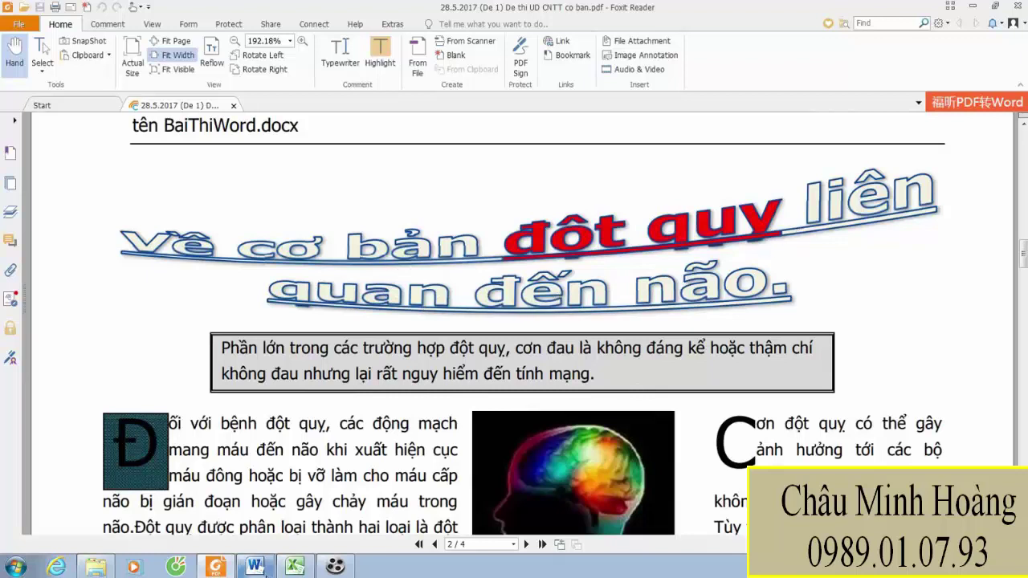
Switch to Word and move the "Đột quỵ" line below "Về cơ bản đột quỵ liên quan đến não.", with a blank line between them
click(255, 567)
ctrl+scroll(407, 374, up, 7)
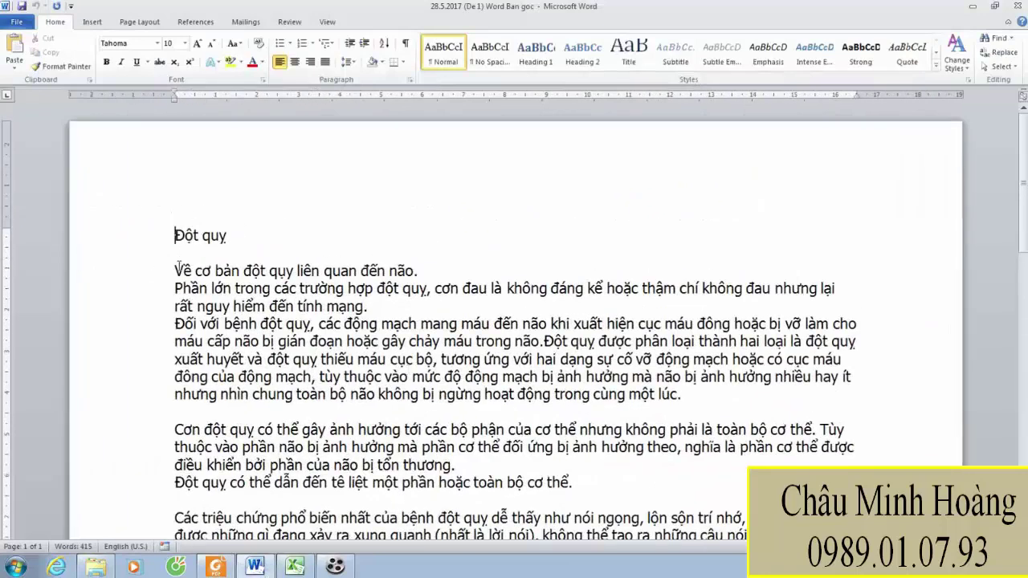
drag(173, 235, 234, 236)
key(ctrl+c)
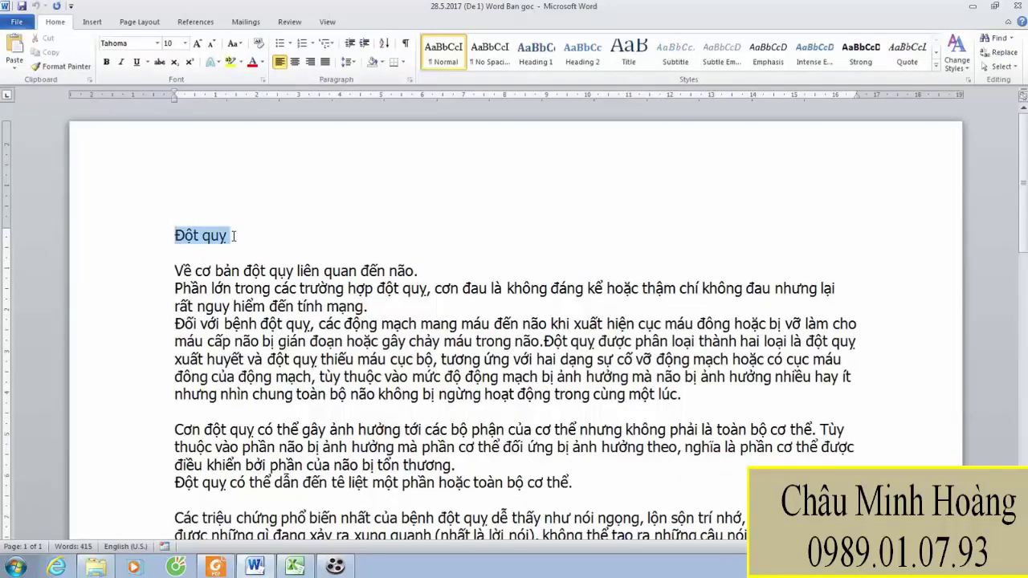
key(Delete)
scroll(287, 302, down, 7)
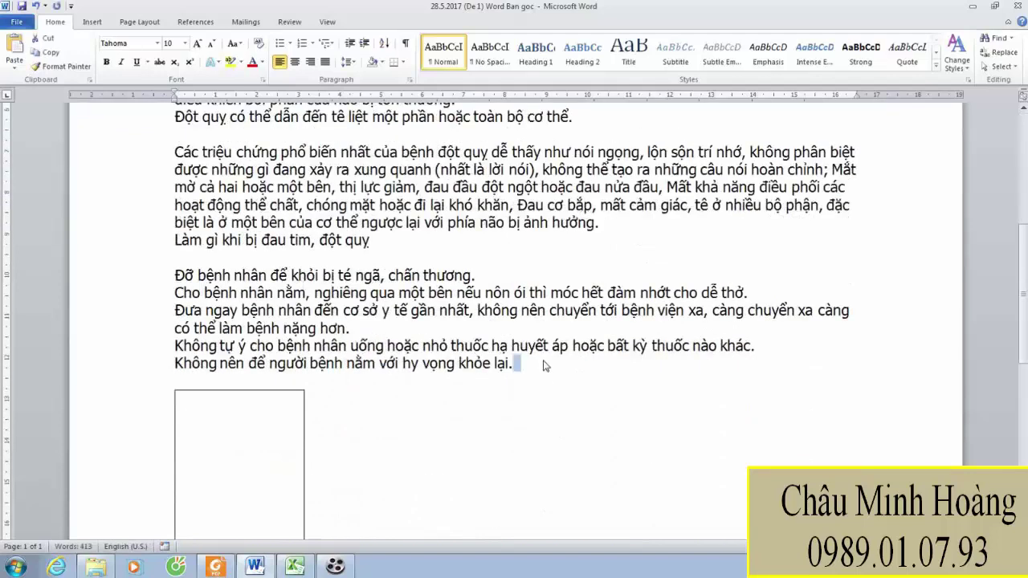
scroll(517, 362, up, 5)
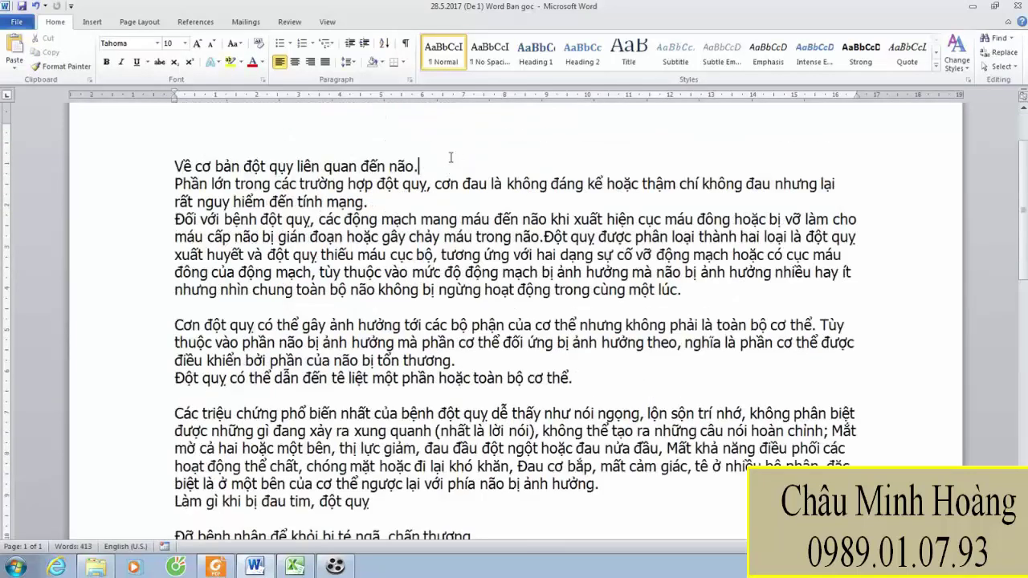
key(Return)
key(ctrl+v)
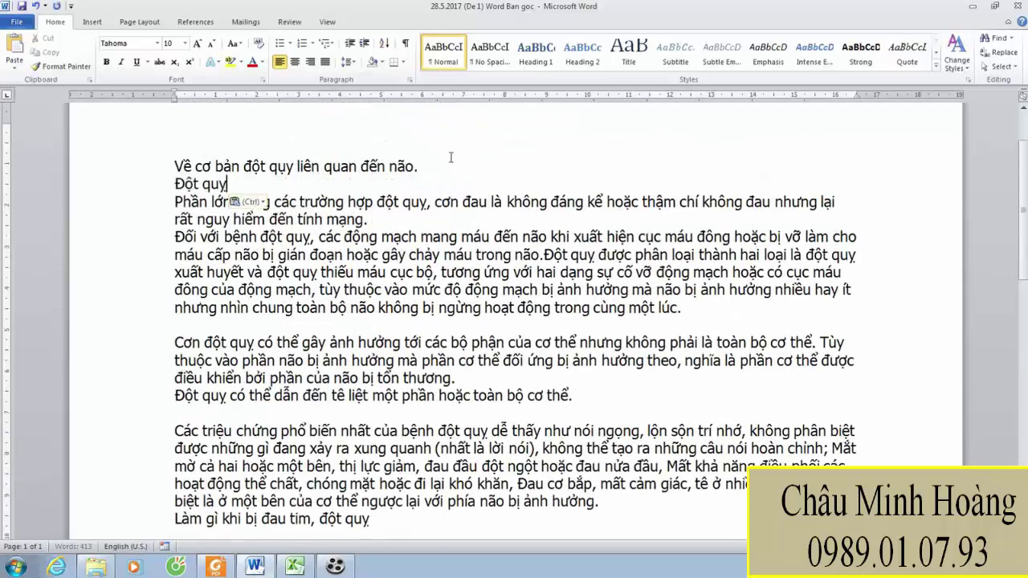
click(454, 163)
key(Return)
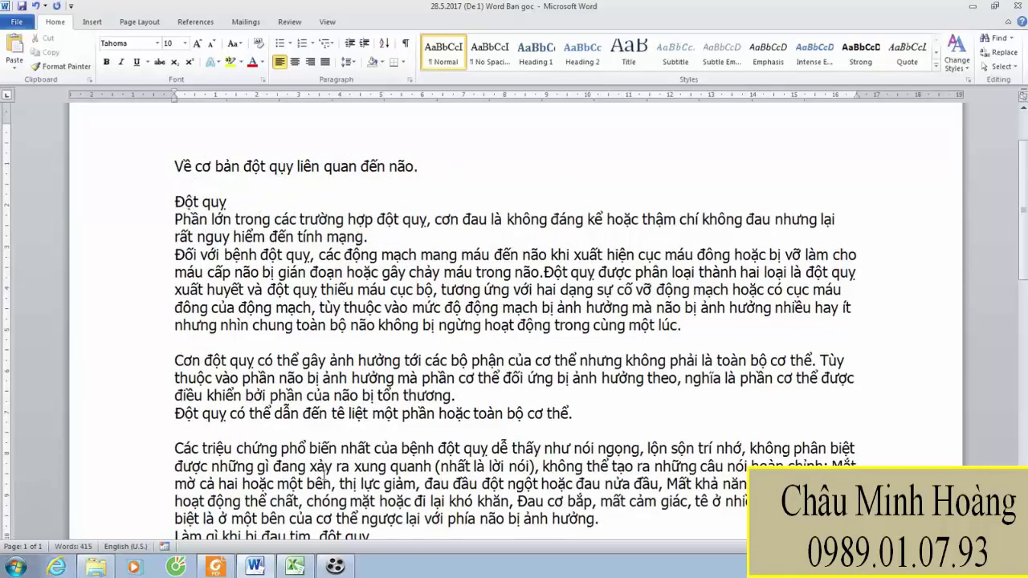
Check the sample page in Foxit Reader and convert the Word line "Về cơ bản đột quỵ liên quan đến não." into WordArt with a red outline style
click(215, 567)
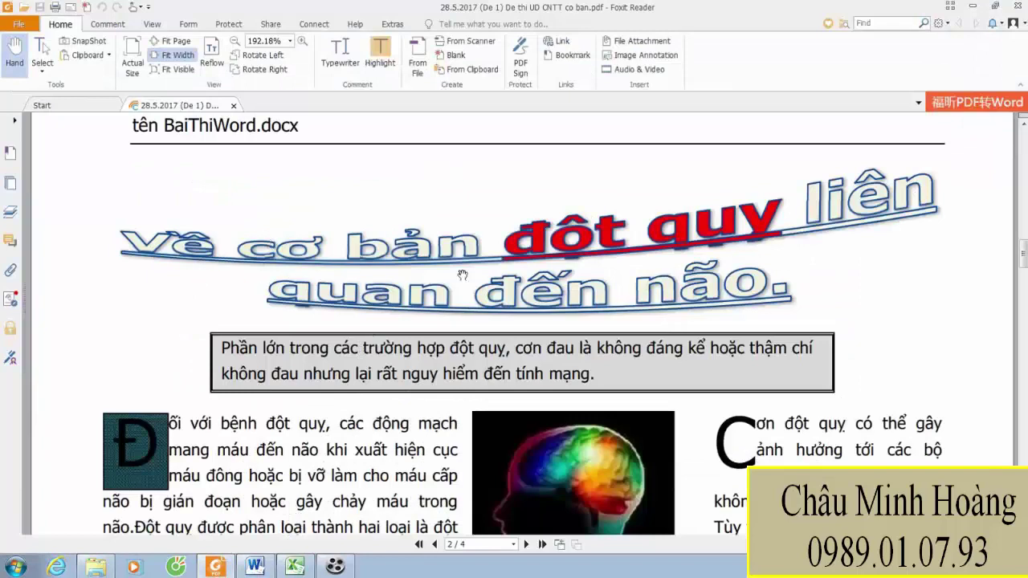
scroll(623, 244, down, 7)
scroll(623, 245, up, 3)
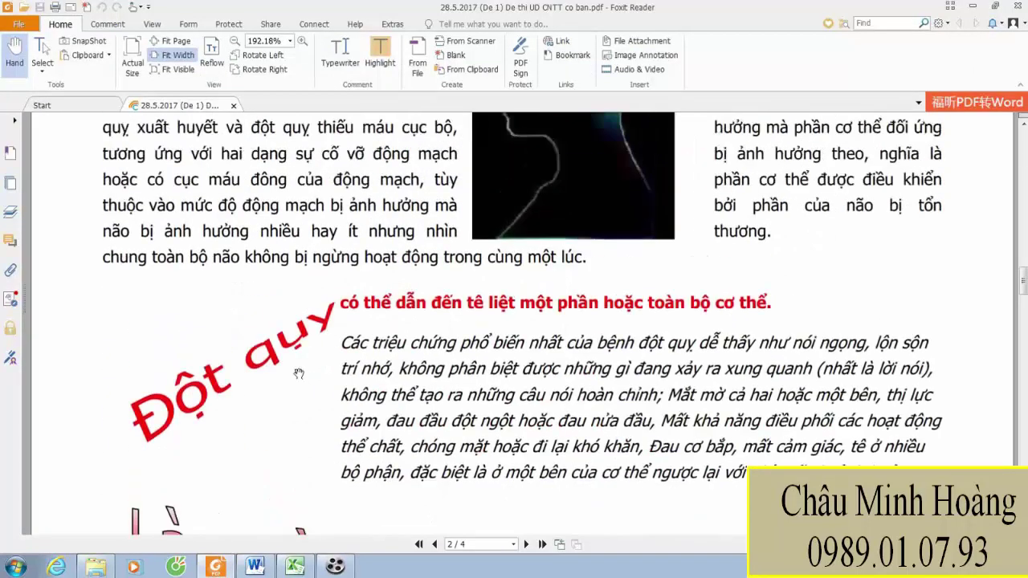
click(255, 567)
scroll(234, 214, up, 2)
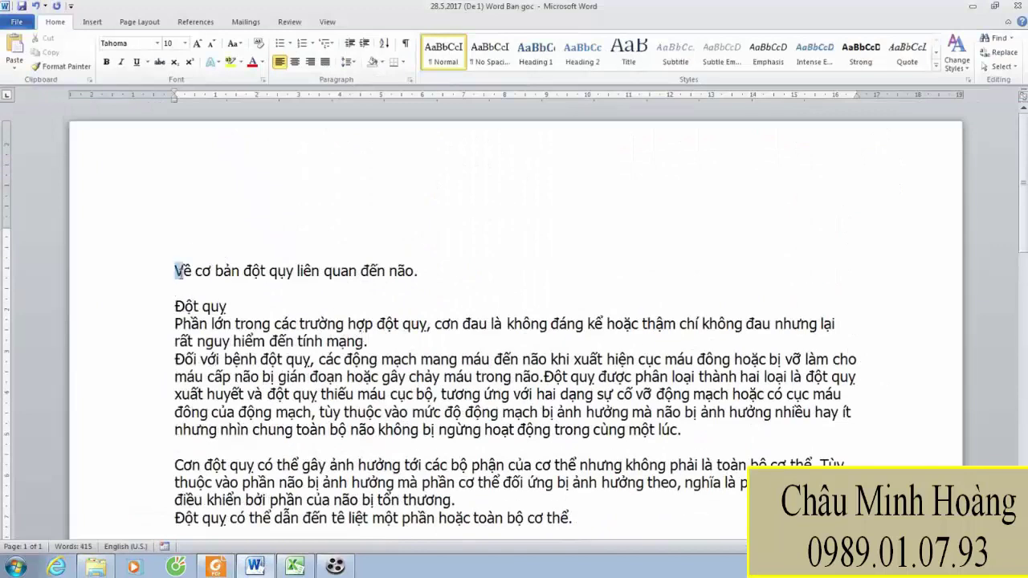
drag(175, 272, 421, 277)
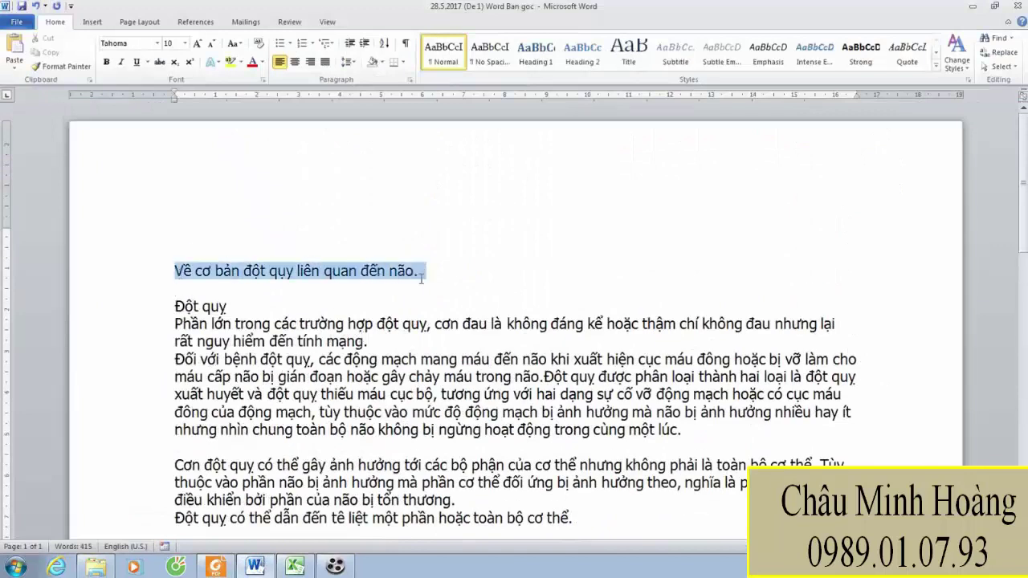
click(93, 22)
click(601, 53)
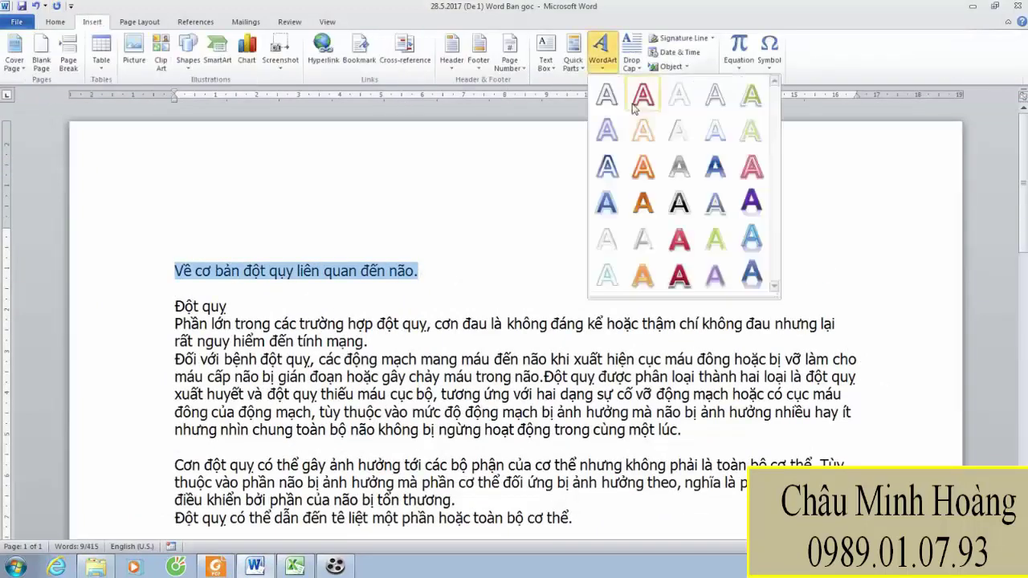
click(634, 96)
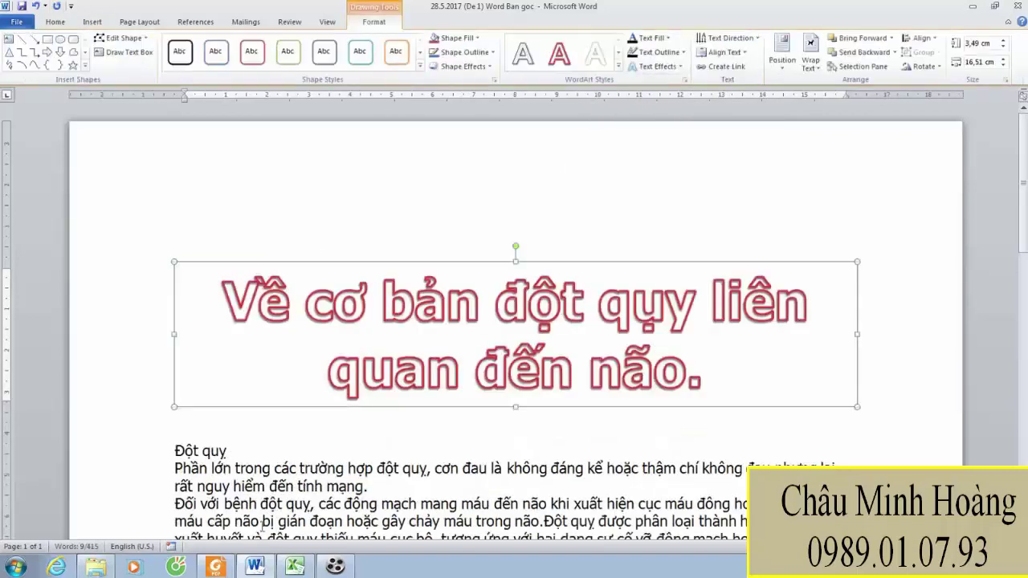
Compare the WordArt title with the sample in Foxit Reader and underline all of its text in Word
click(215, 567)
scroll(354, 336, up, 5)
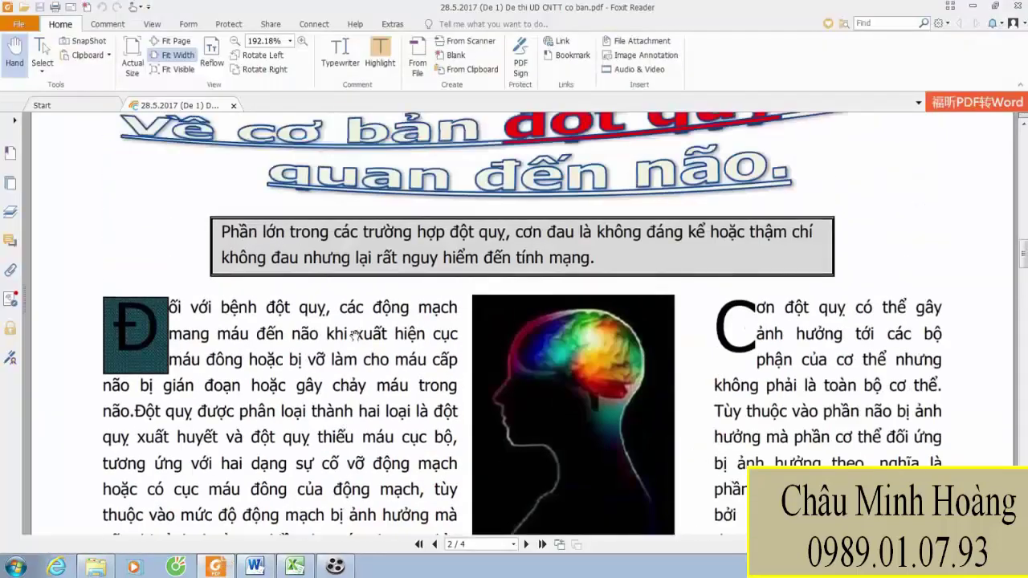
scroll(353, 335, up, 4)
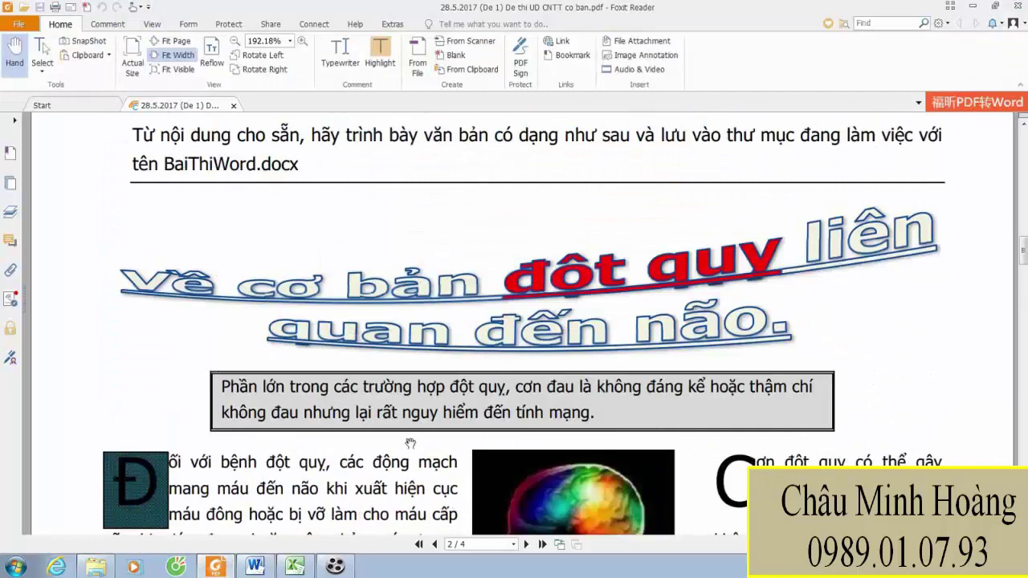
click(224, 570)
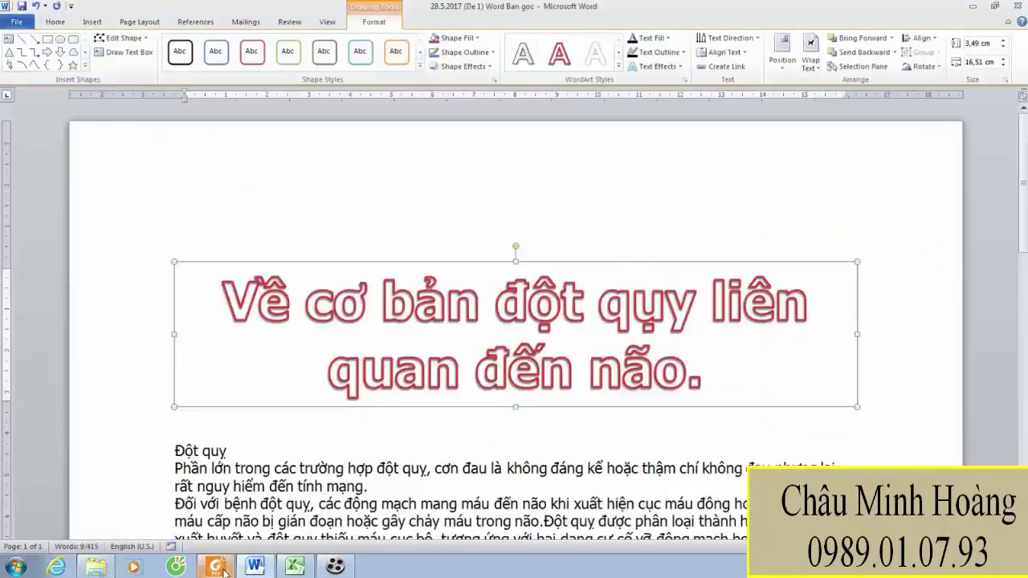
click(224, 570)
click(268, 570)
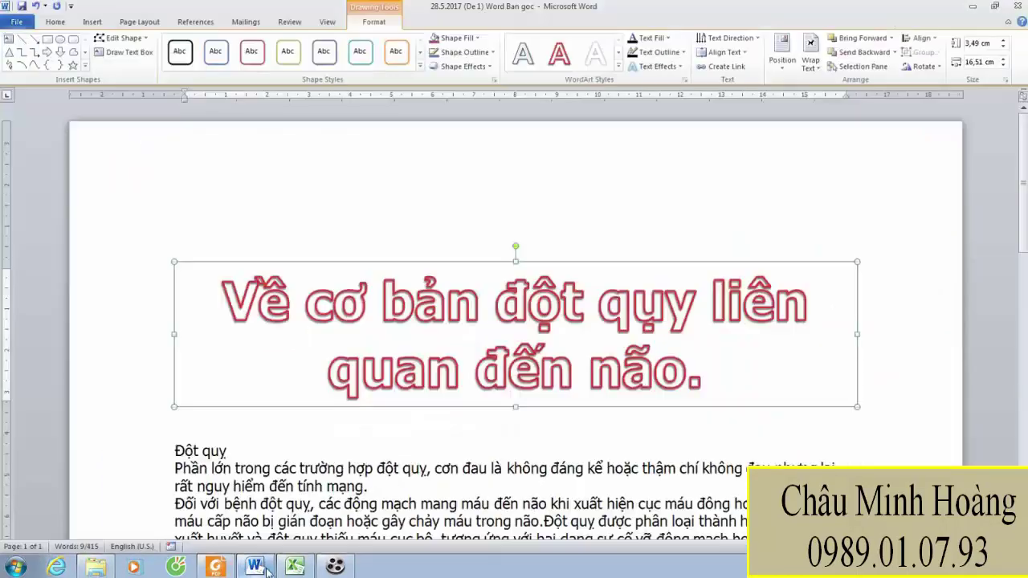
drag(224, 312, 682, 411)
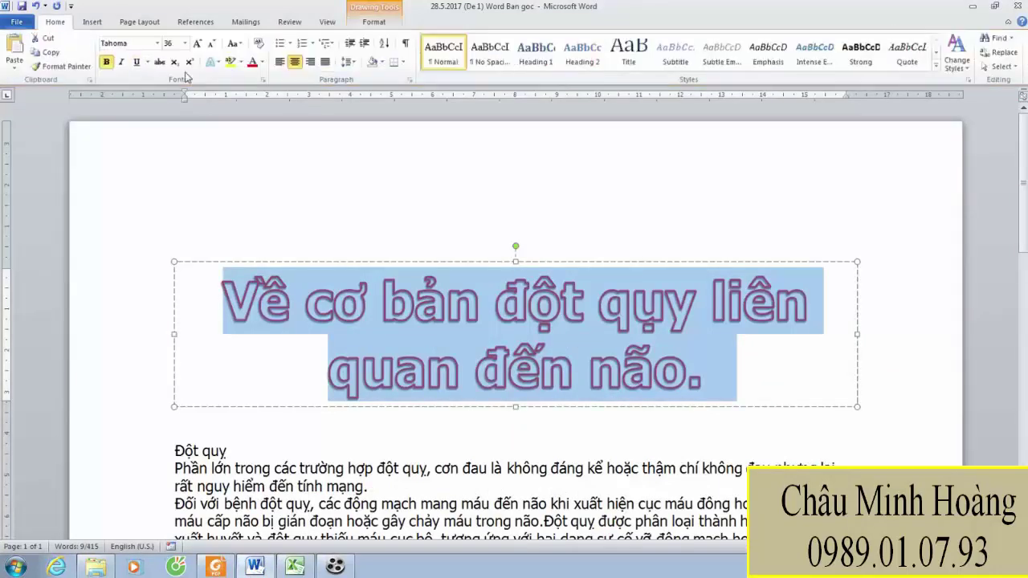
click(135, 62)
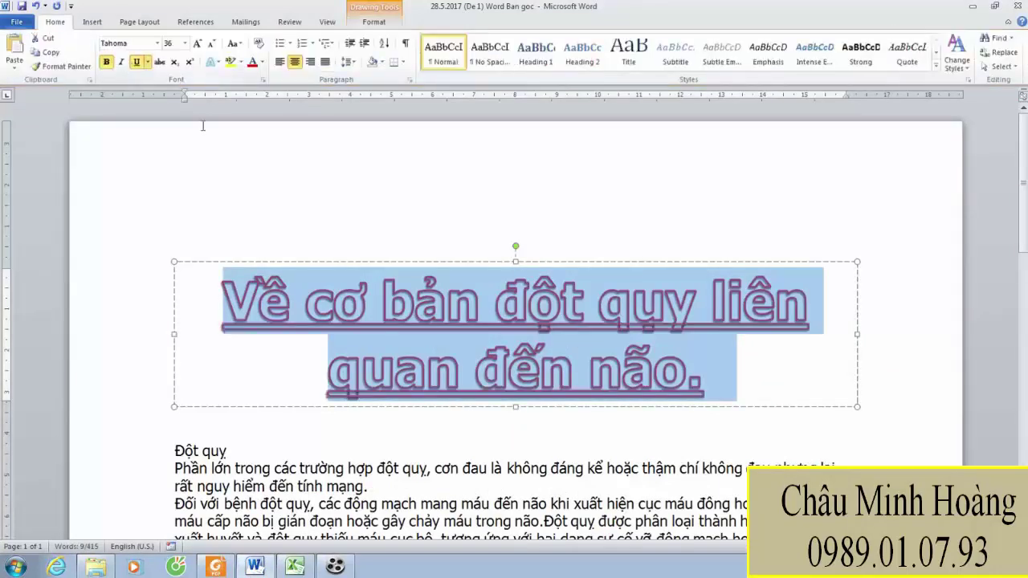
Apply a Warp transform that makes the WordArt title's letters grow from its start to its end, and compare it with the Foxit Reader sample
click(375, 23)
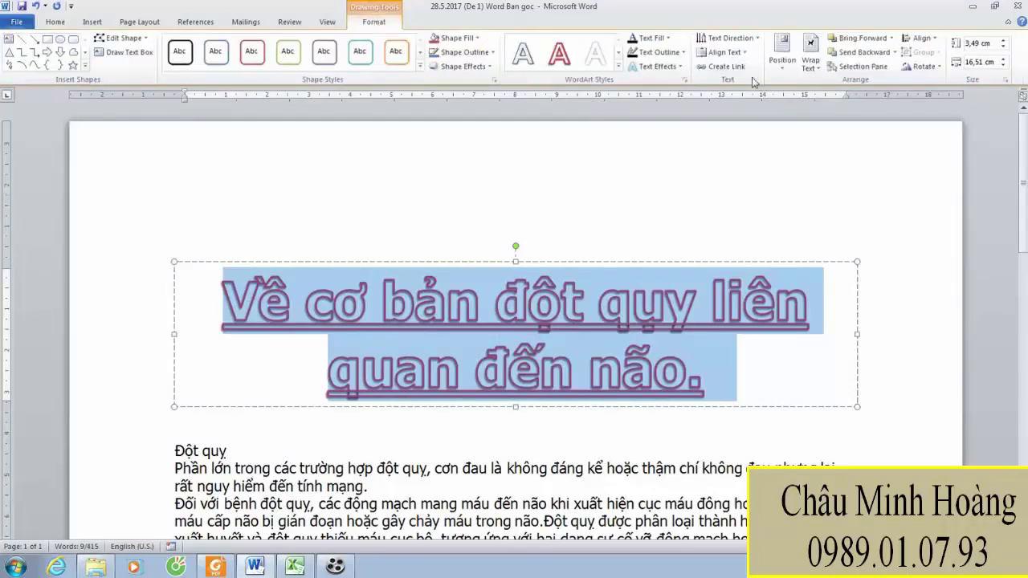
click(657, 66)
mouse_move(675, 233)
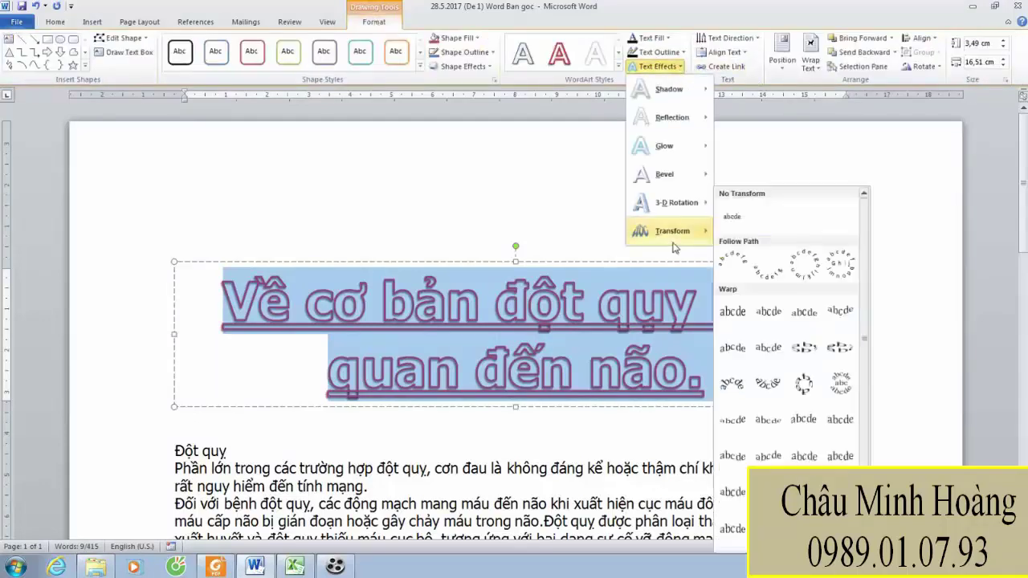
scroll(775, 383, down, 2)
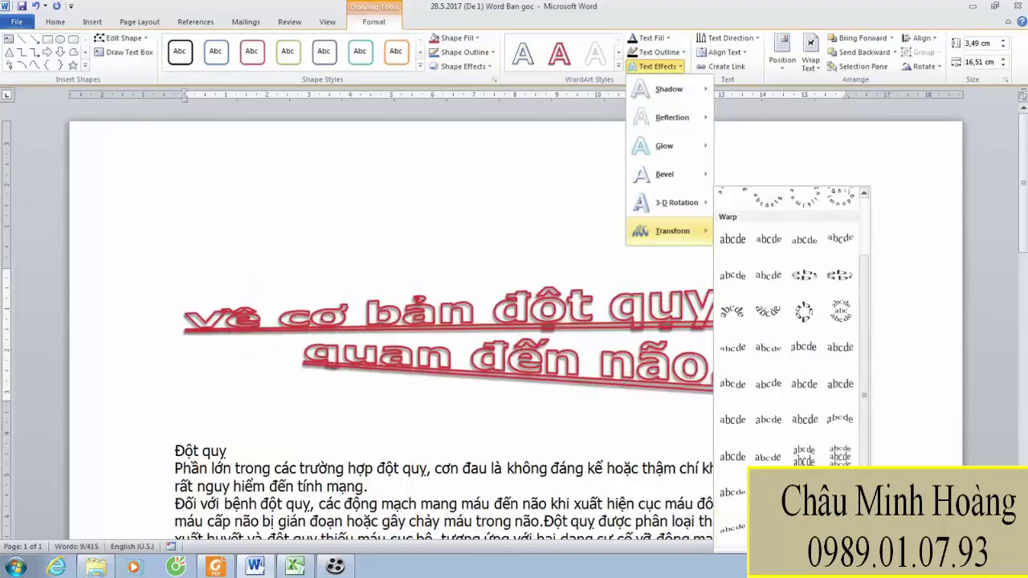
click(726, 410)
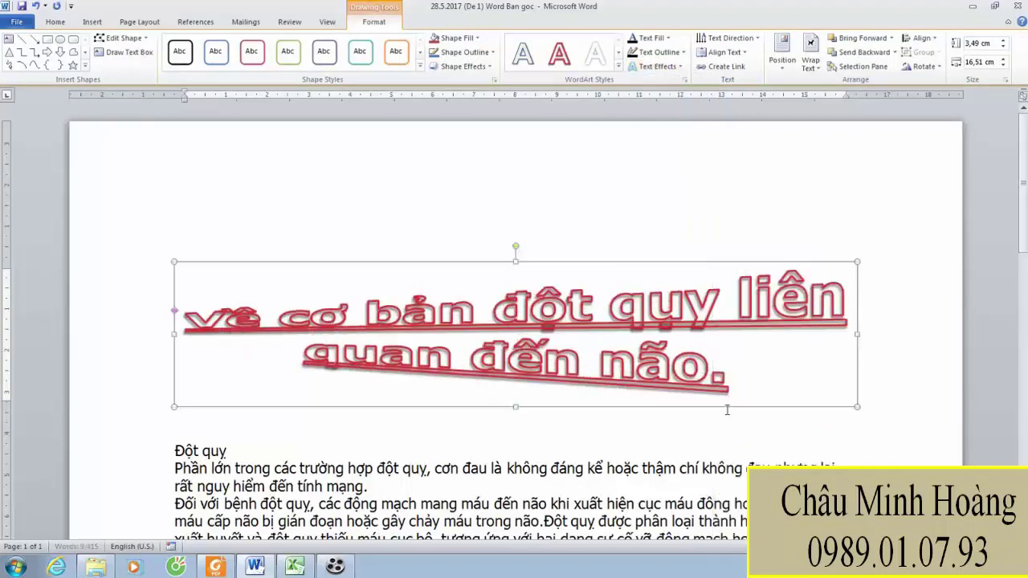
click(215, 567)
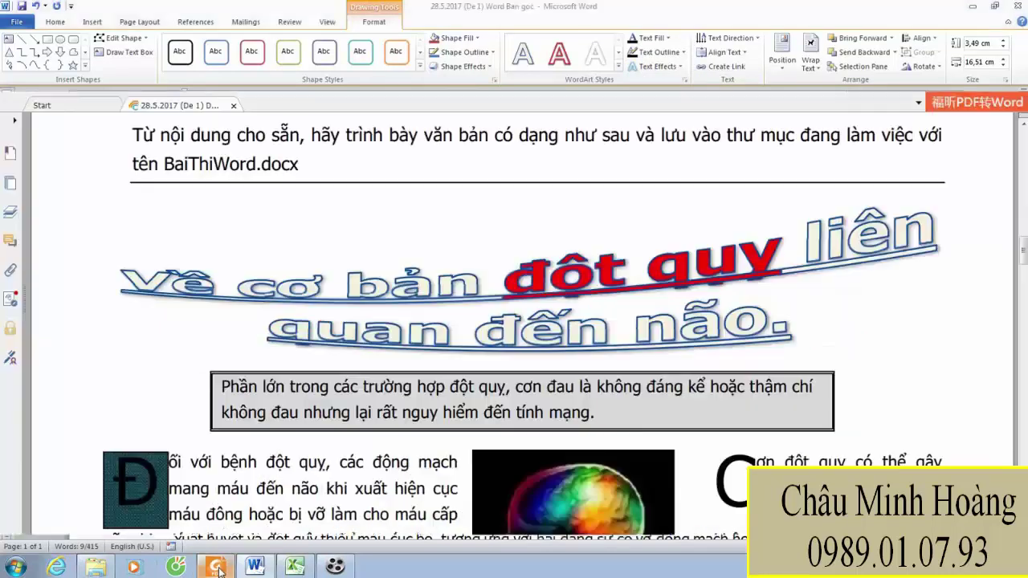
Change the WordArt title's Transform to the Warp shape whose text curves upward and grows towards its end, as in the Foxit Reader sample
click(215, 566)
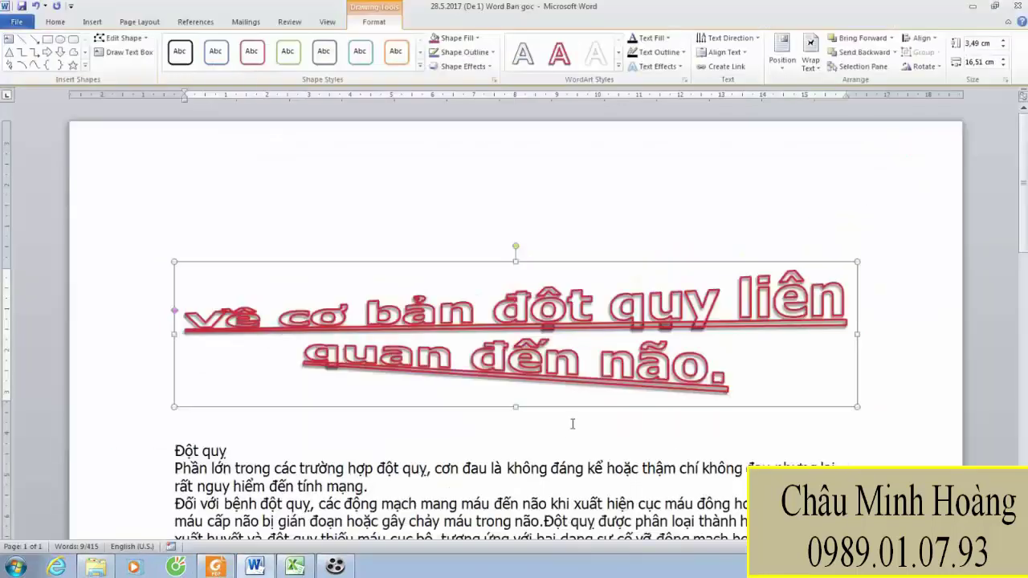
click(659, 66)
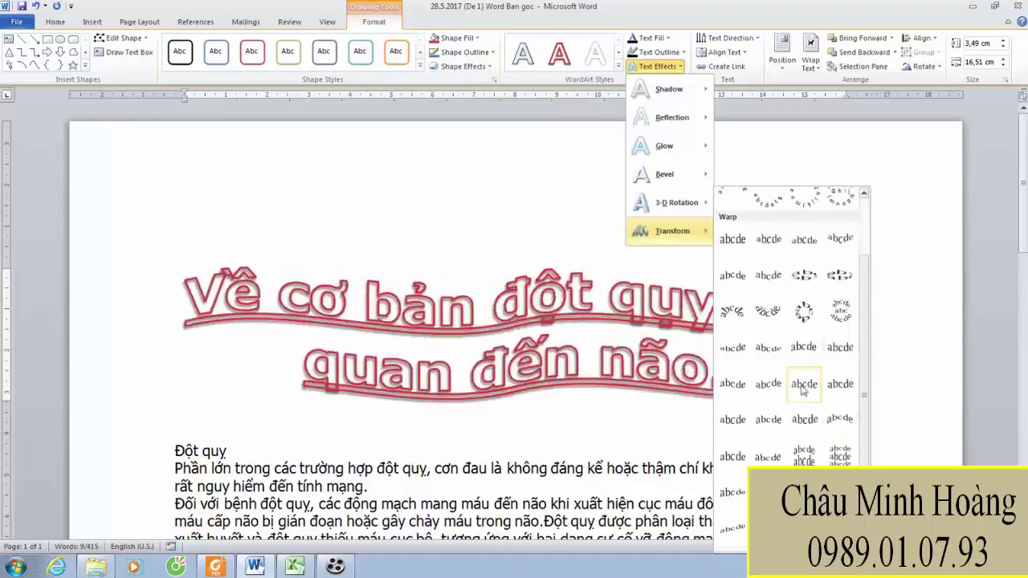
click(731, 348)
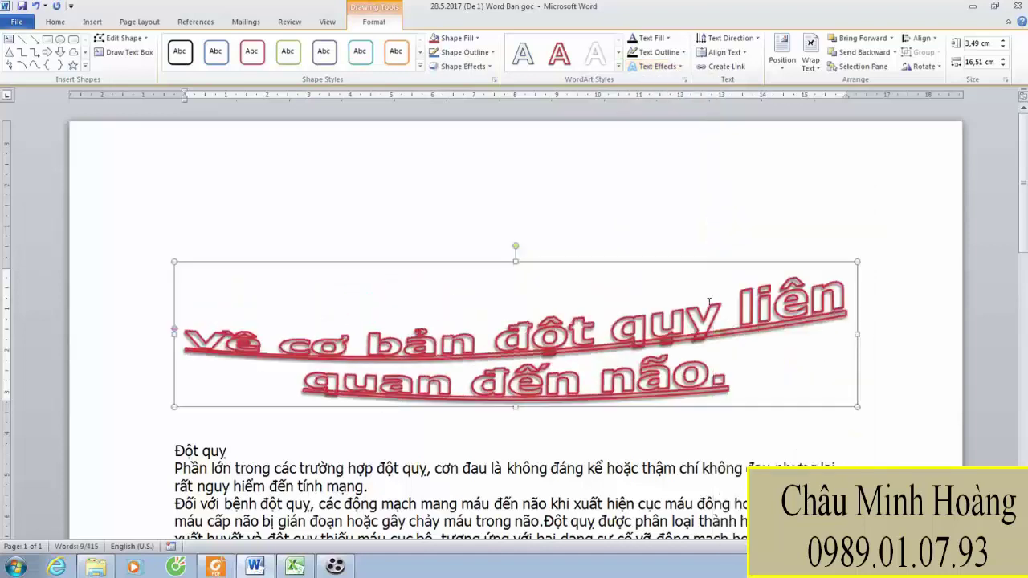
Check the title colours in the Foxit Reader sample and give all of the WordArt title's text a white fill and a light blue outline
drag(720, 315, 681, 291)
click(518, 305)
click(497, 305)
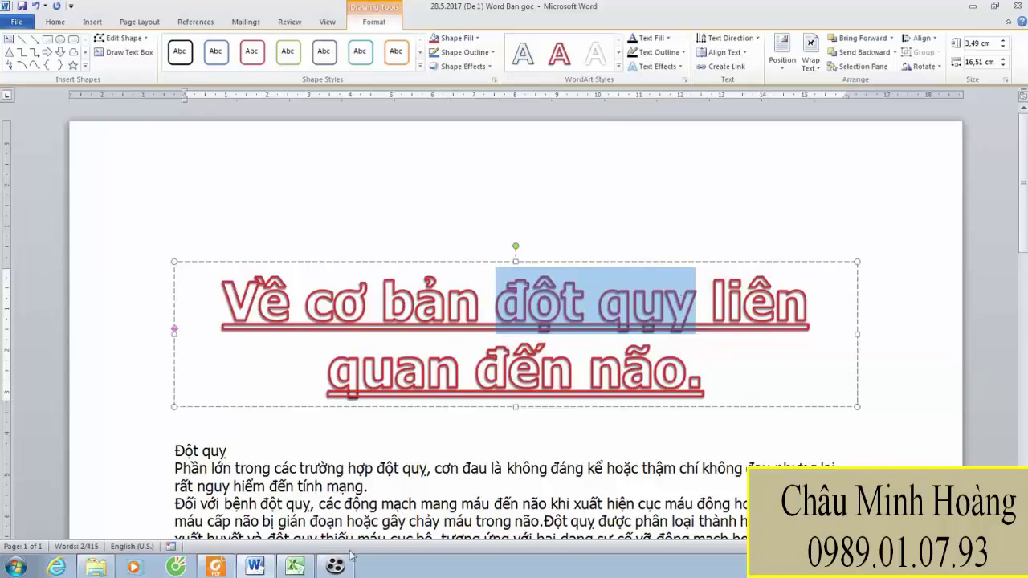
click(215, 567)
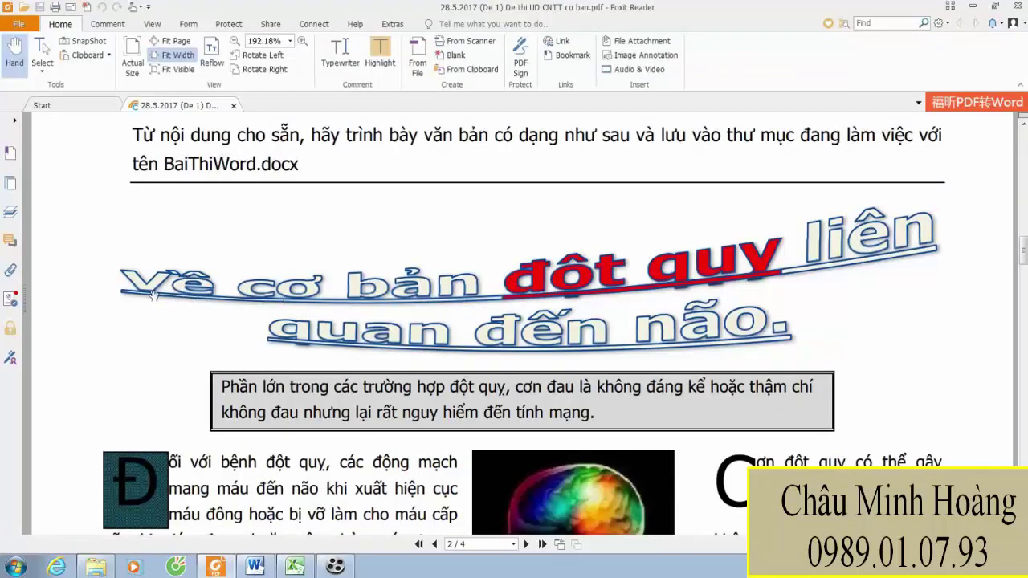
click(254, 567)
drag(224, 303, 769, 356)
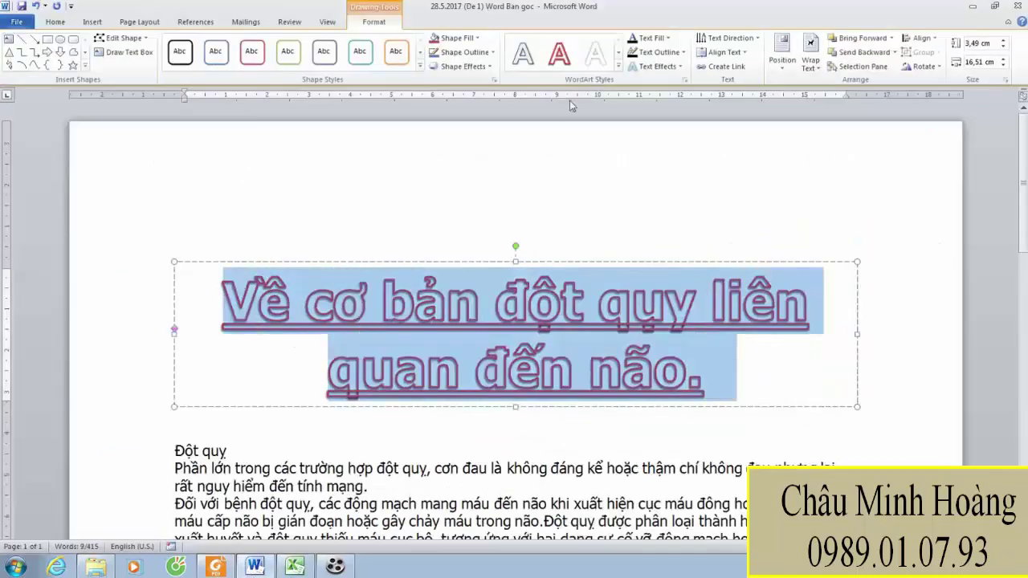
click(659, 38)
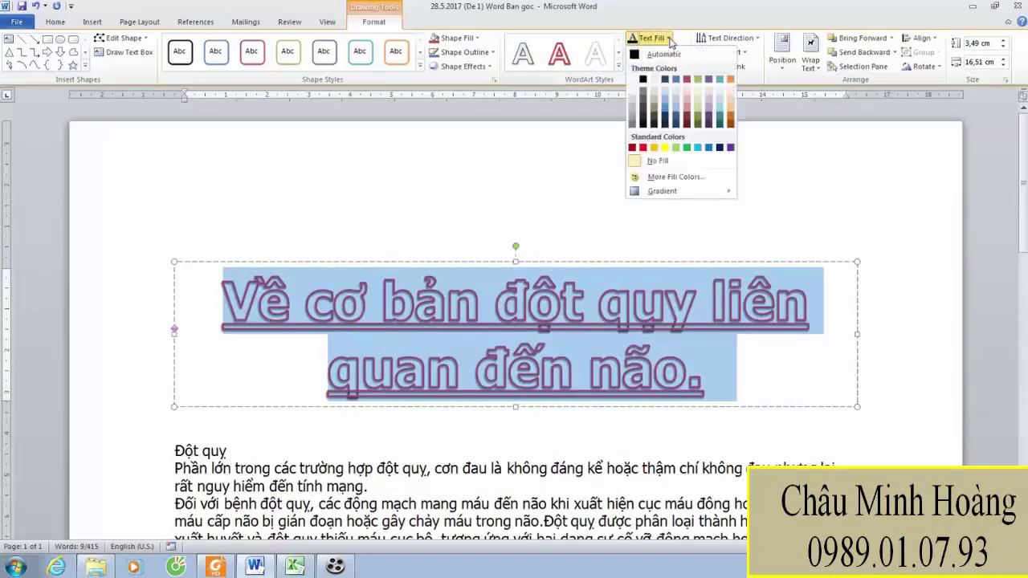
click(642, 79)
click(682, 52)
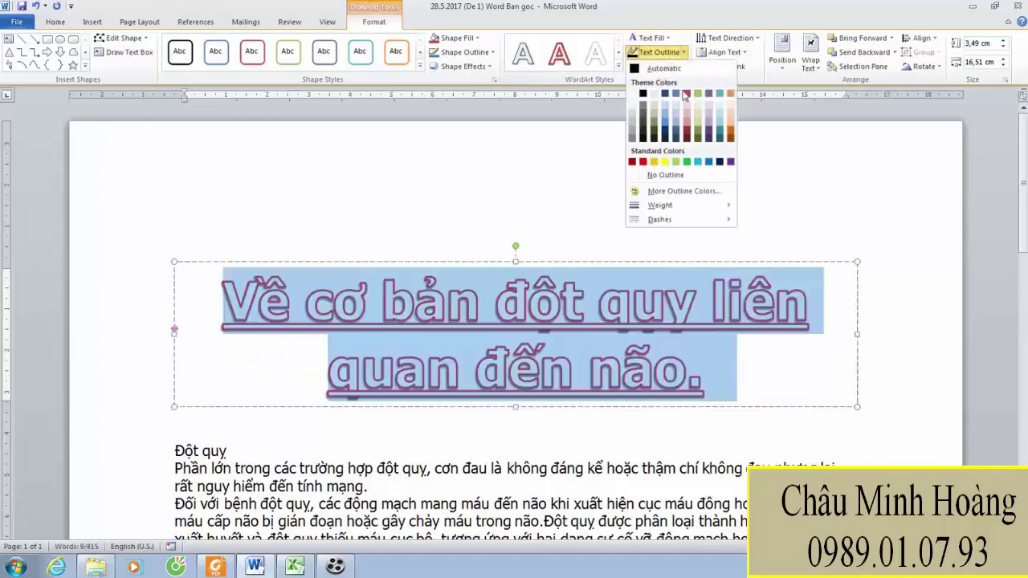
click(696, 163)
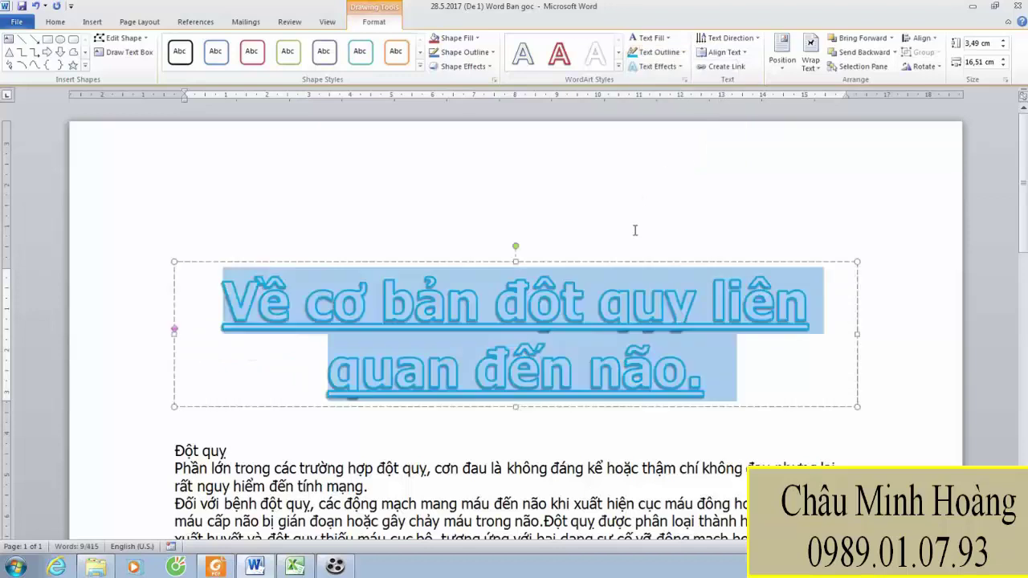
click(530, 319)
Check the highlighted words in the Foxit Reader sample and fill "đột quỵ" in the Word title with standard red
click(214, 568)
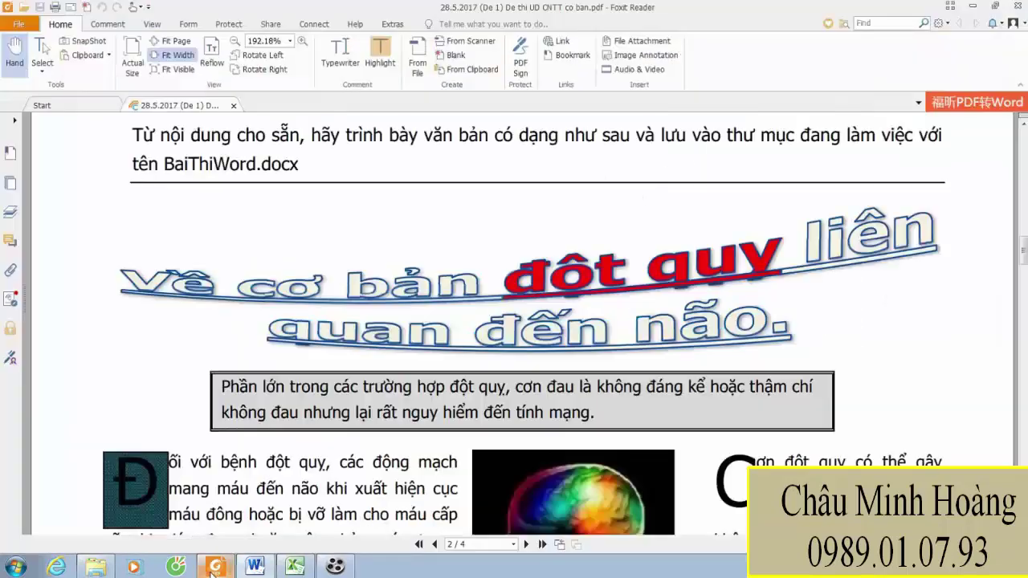
click(215, 568)
drag(495, 299, 695, 303)
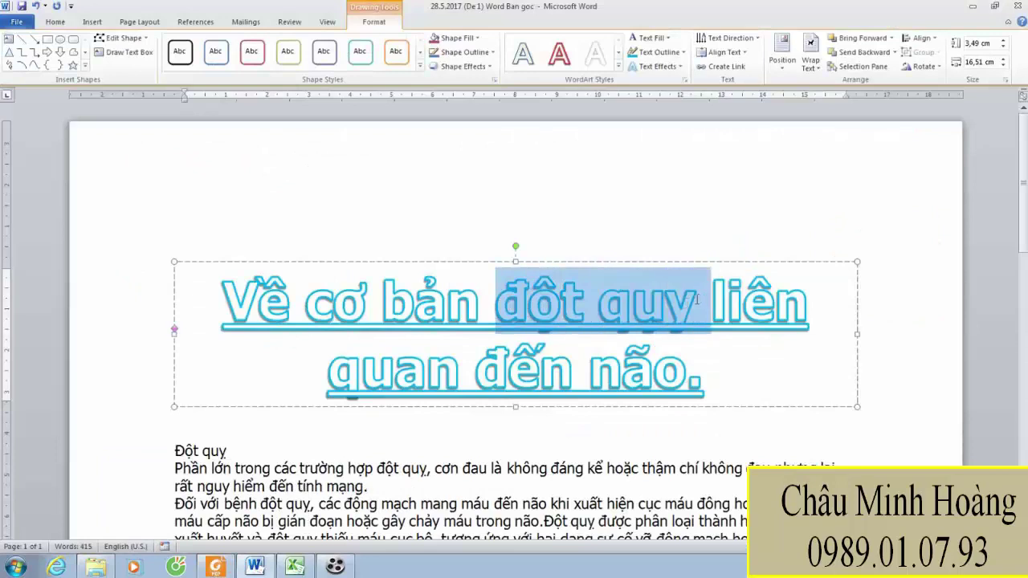
click(666, 39)
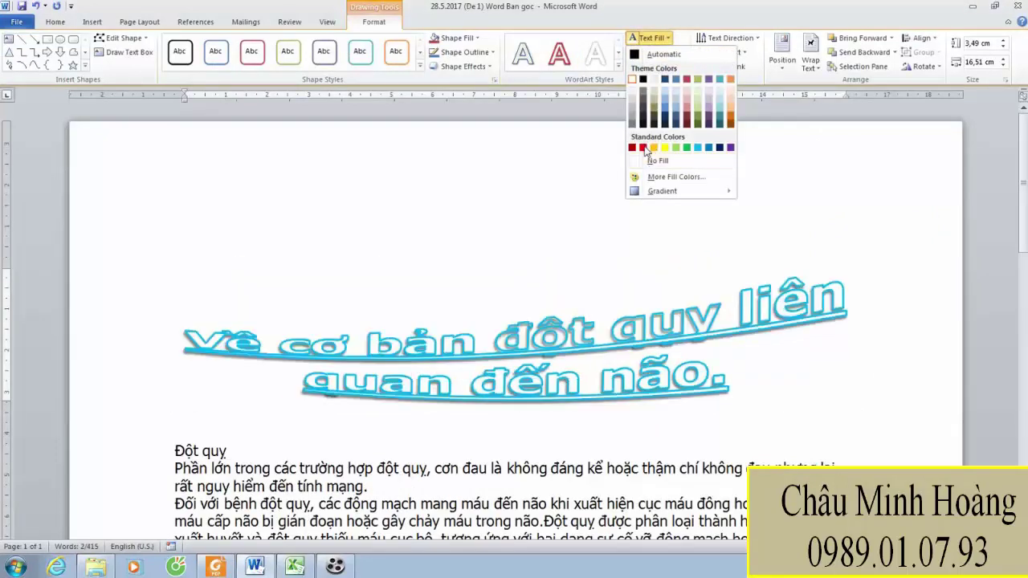
click(643, 147)
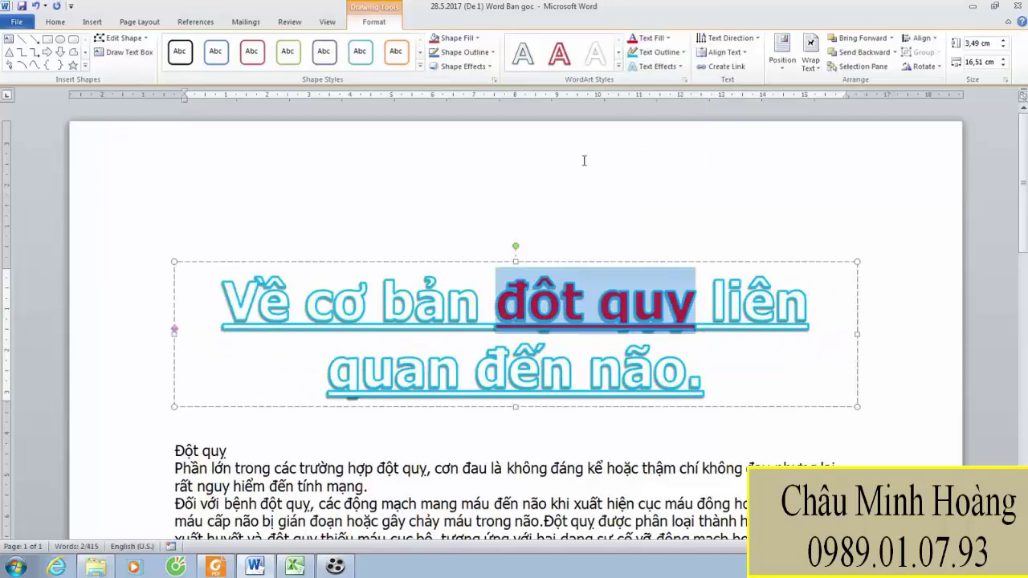
click(311, 422)
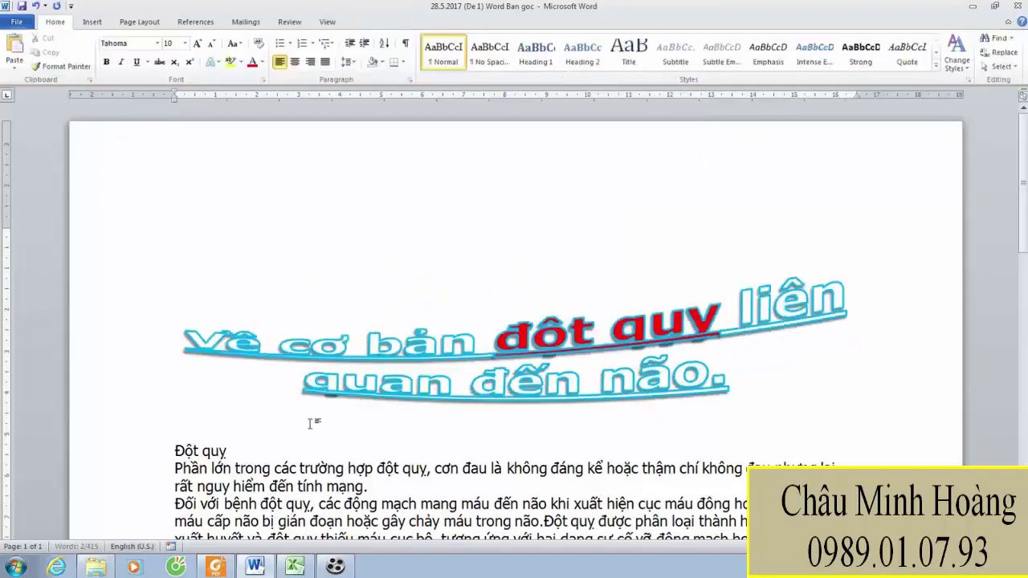
Compare the title with the Foxit Reader sample, widen the WordArt frame past the text margin, and shift it slightly up and outward
click(215, 567)
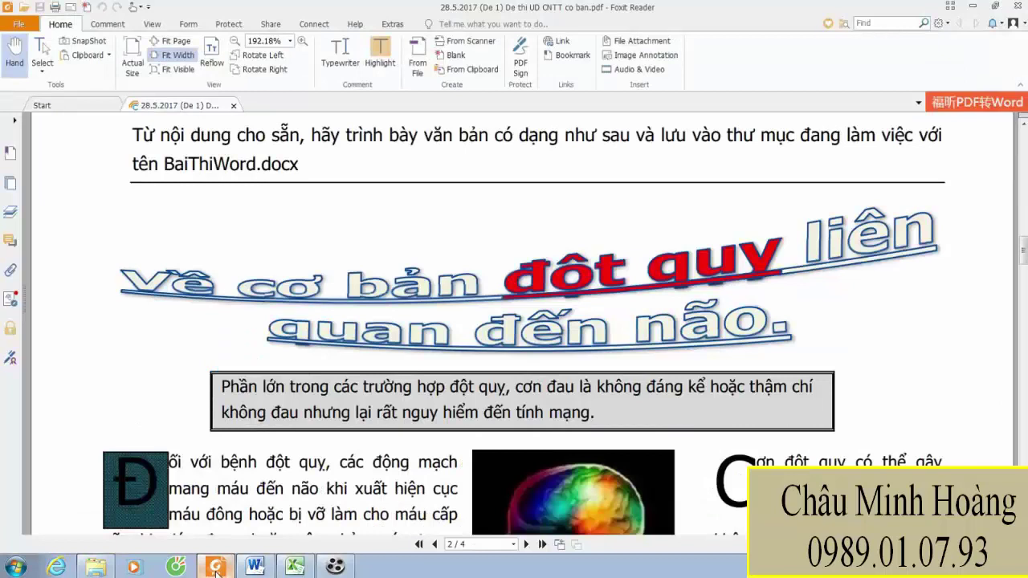
click(215, 567)
click(841, 338)
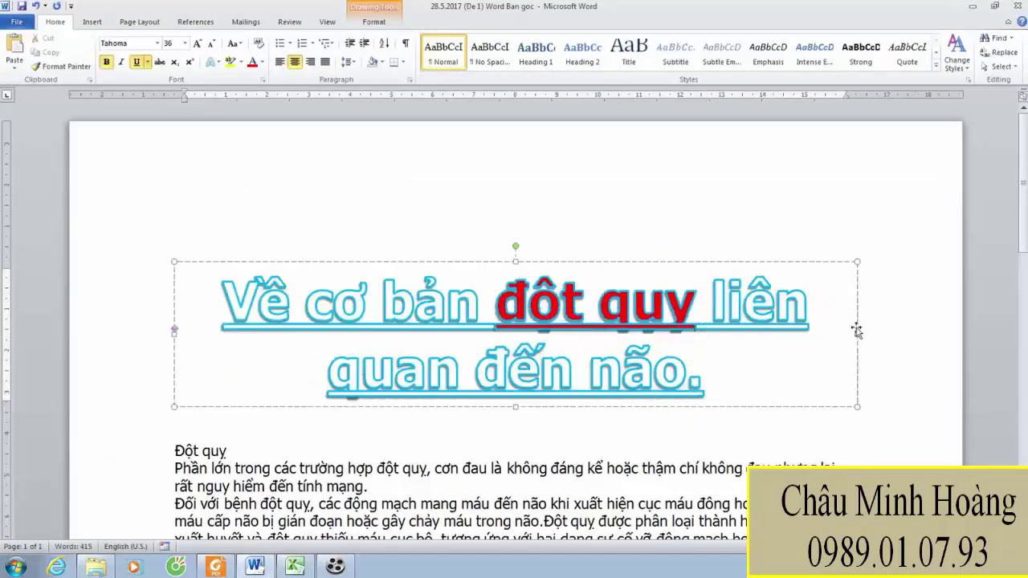
drag(914, 334, 916, 334)
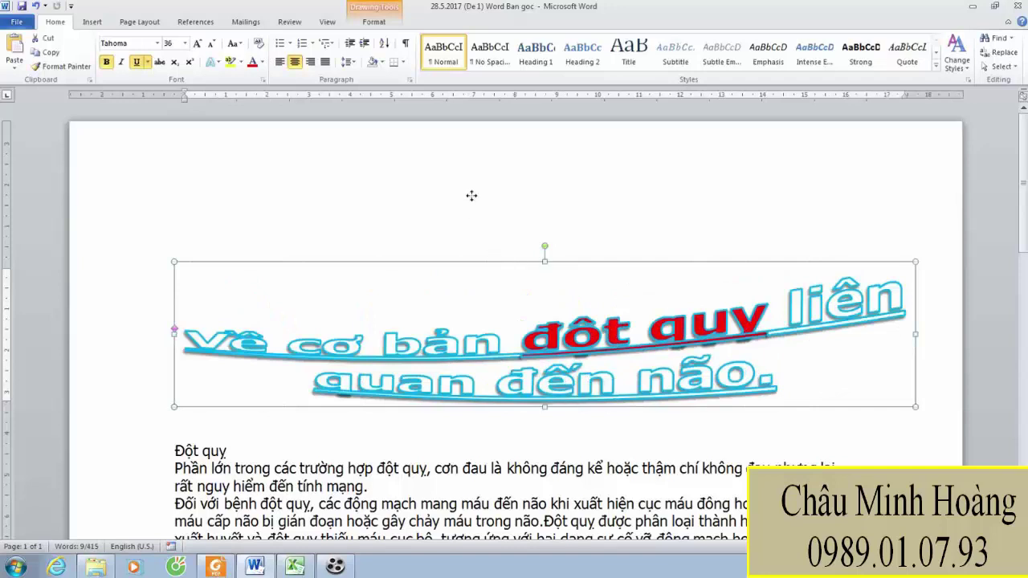
drag(468, 169, 470, 166)
Convert the separate "Đột quỵ" line into red-outlined WordArt and move it down to the paragraph starting "Các triệu chứng"
scroll(344, 365, down, 3)
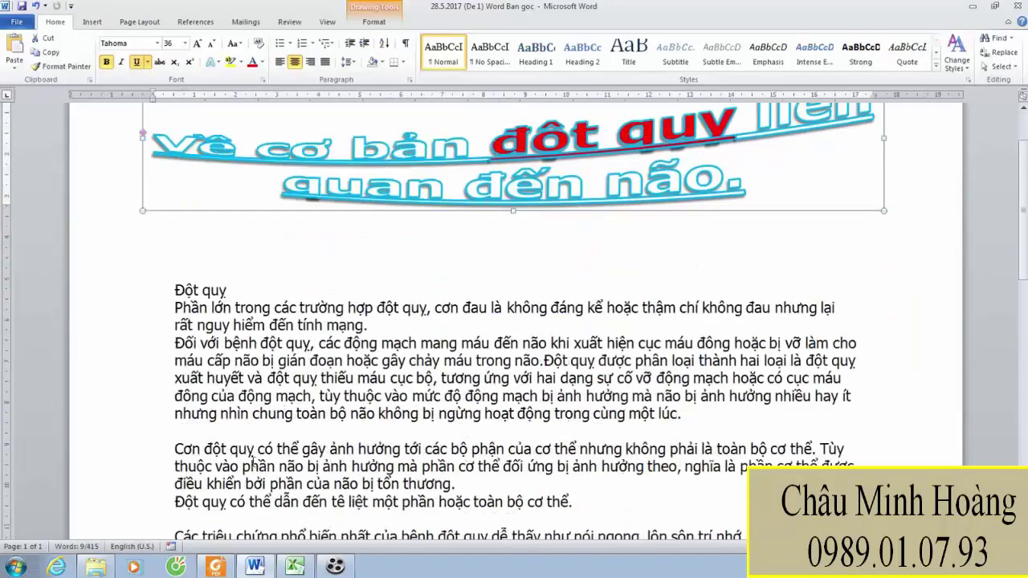
click(229, 569)
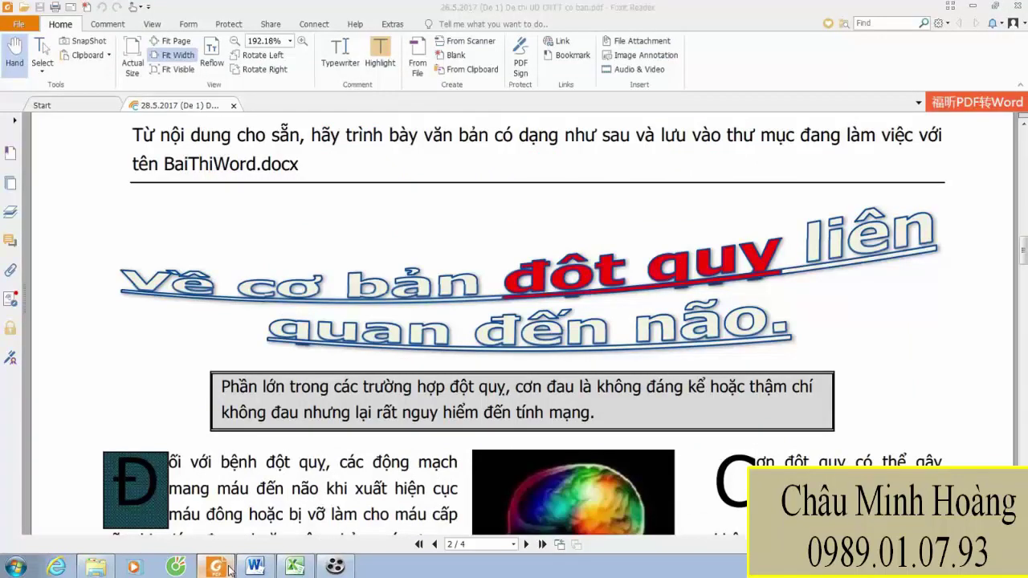
click(254, 567)
click(234, 294)
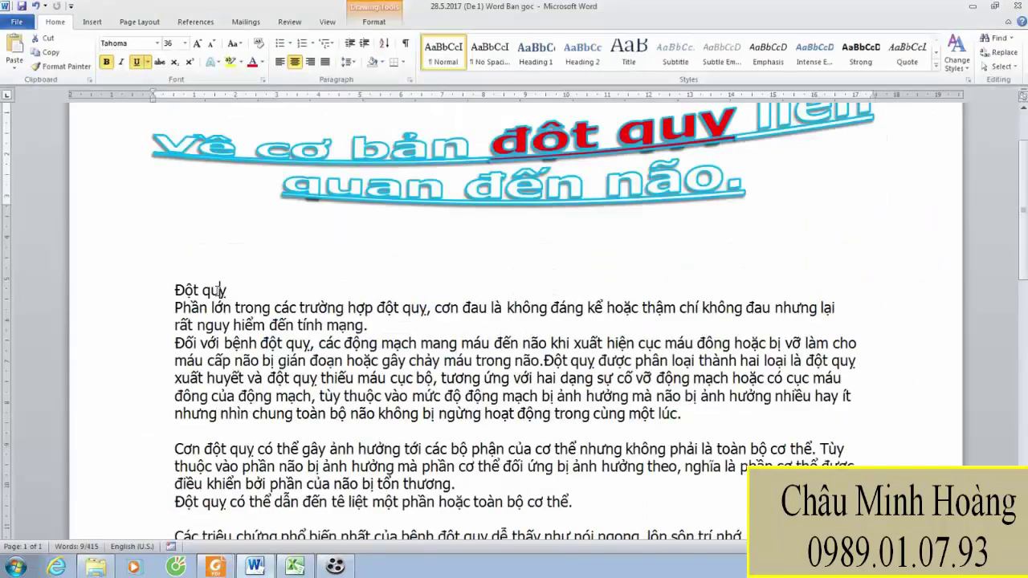
drag(175, 291, 228, 290)
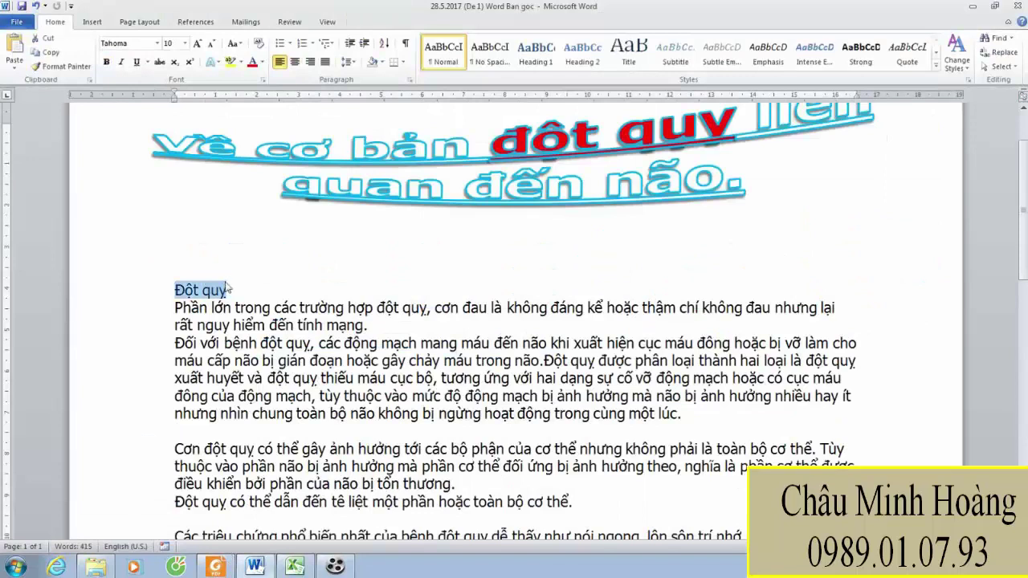
click(97, 22)
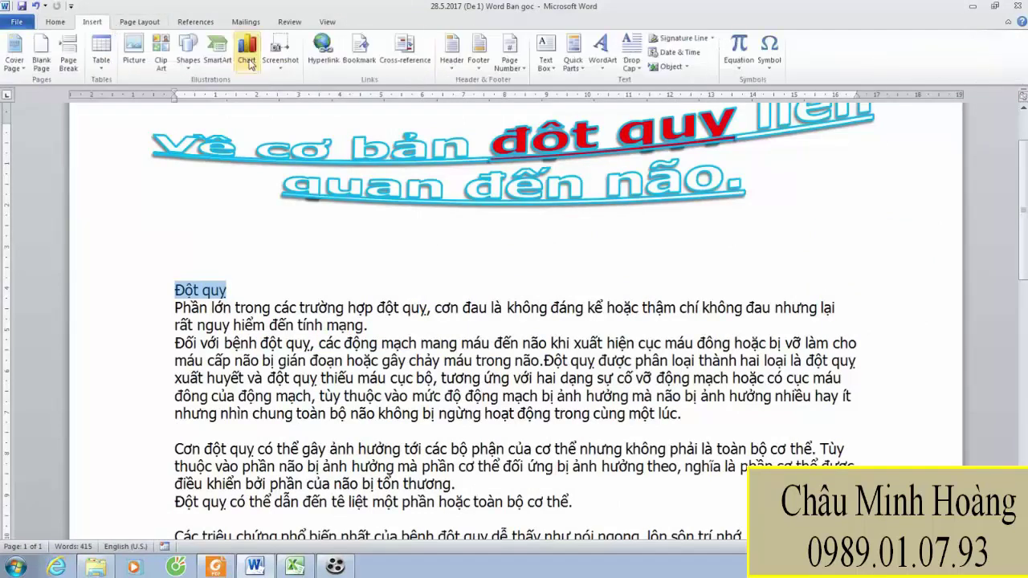
click(600, 50)
click(598, 108)
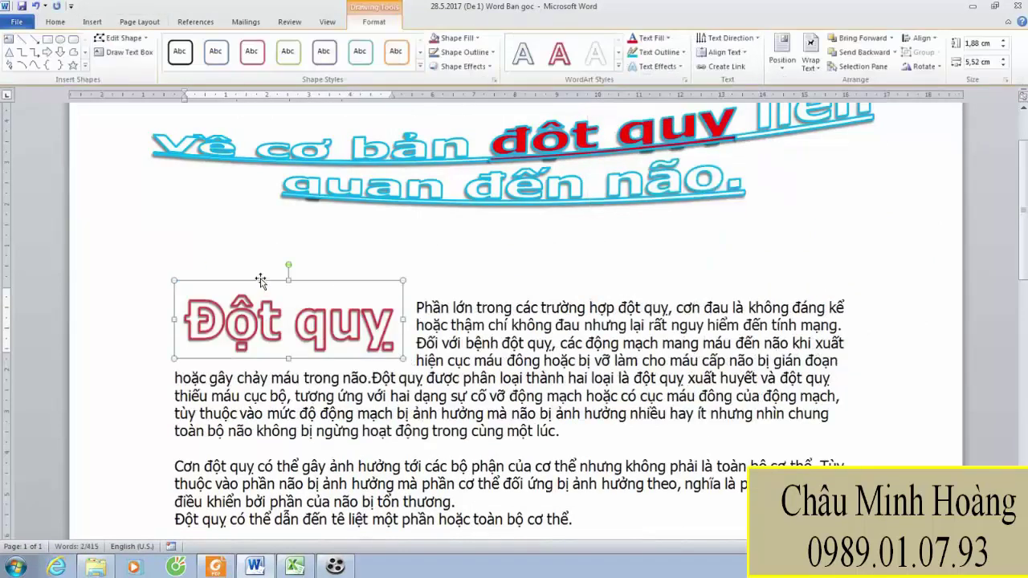
drag(292, 506, 307, 532)
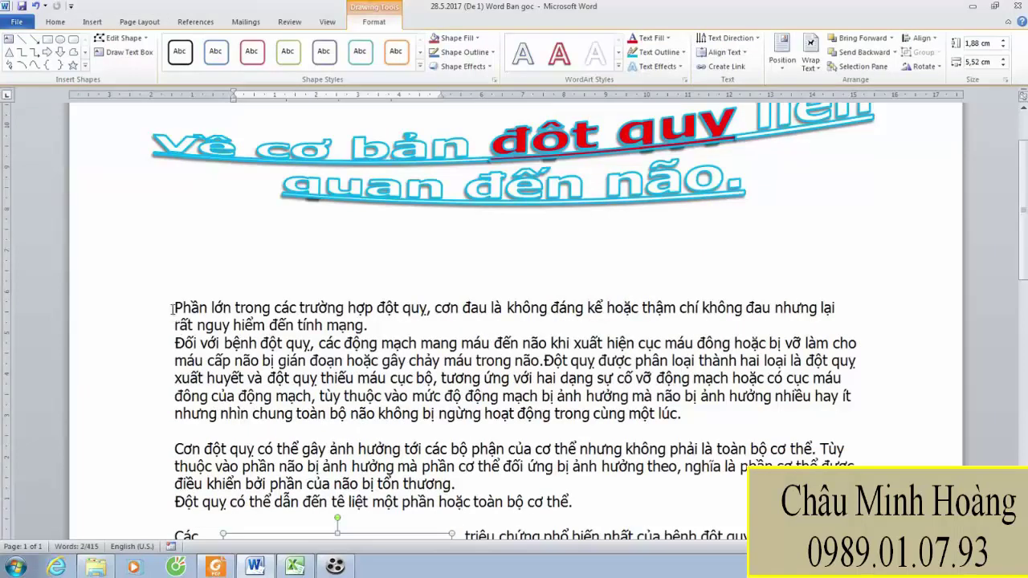
Following the Foxit Reader sample, set 1 ½ pt left and right borders, applied to Paragraph, for the text starting "Phần lớn trong các trường hợp"
drag(173, 310, 368, 326)
click(216, 568)
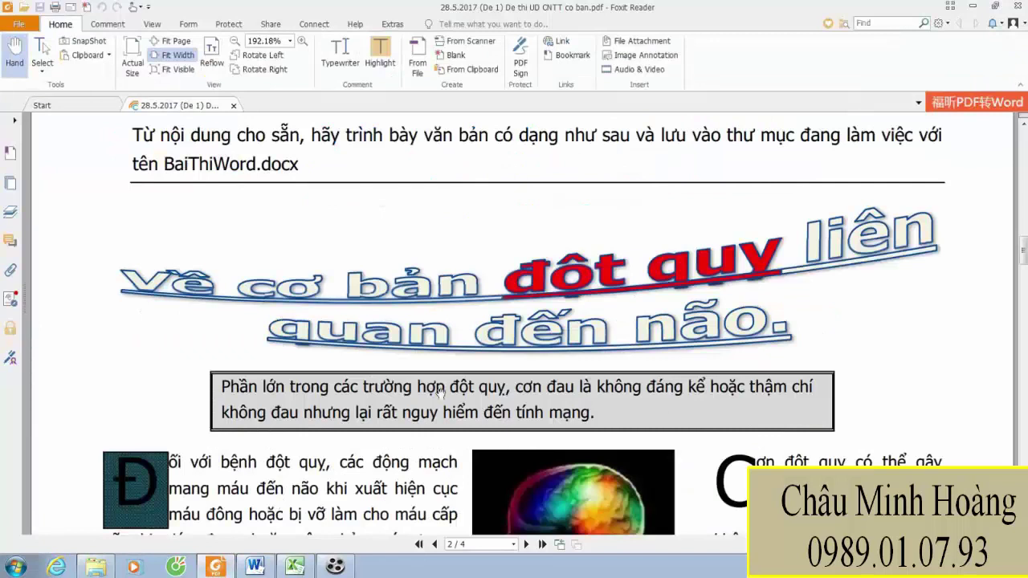
click(257, 566)
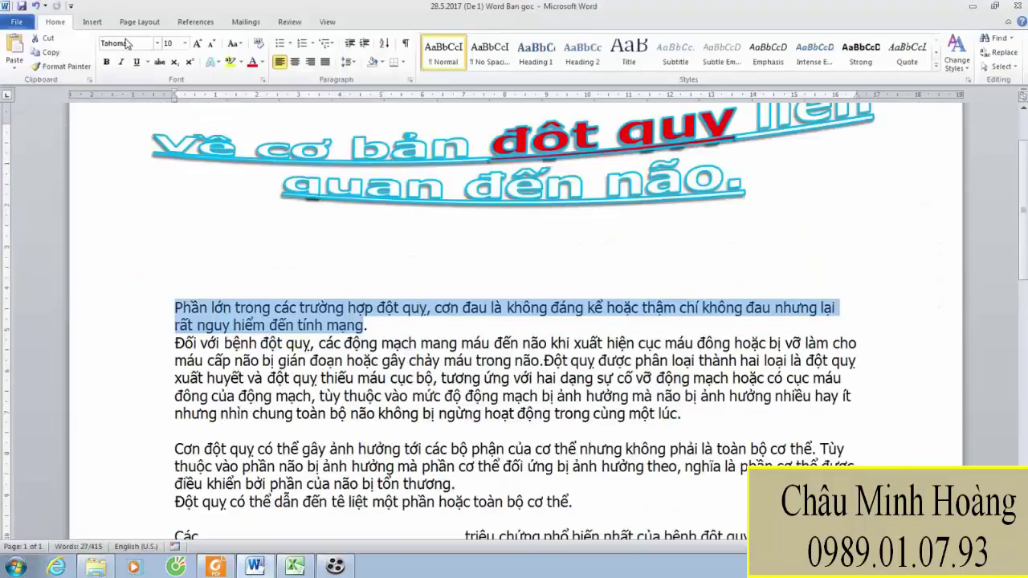
click(406, 66)
click(430, 292)
click(116, 342)
click(374, 360)
click(249, 382)
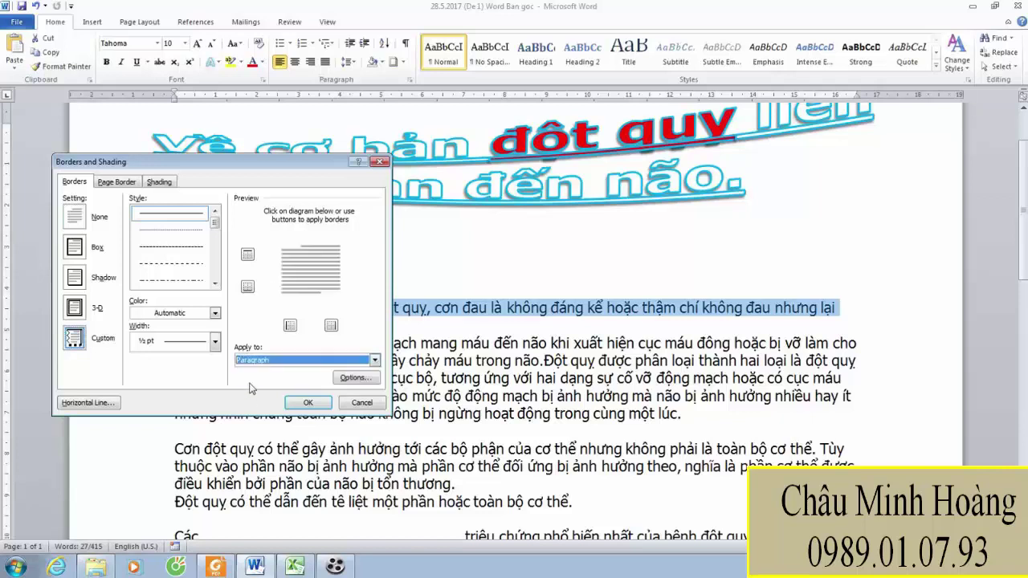
click(213, 342)
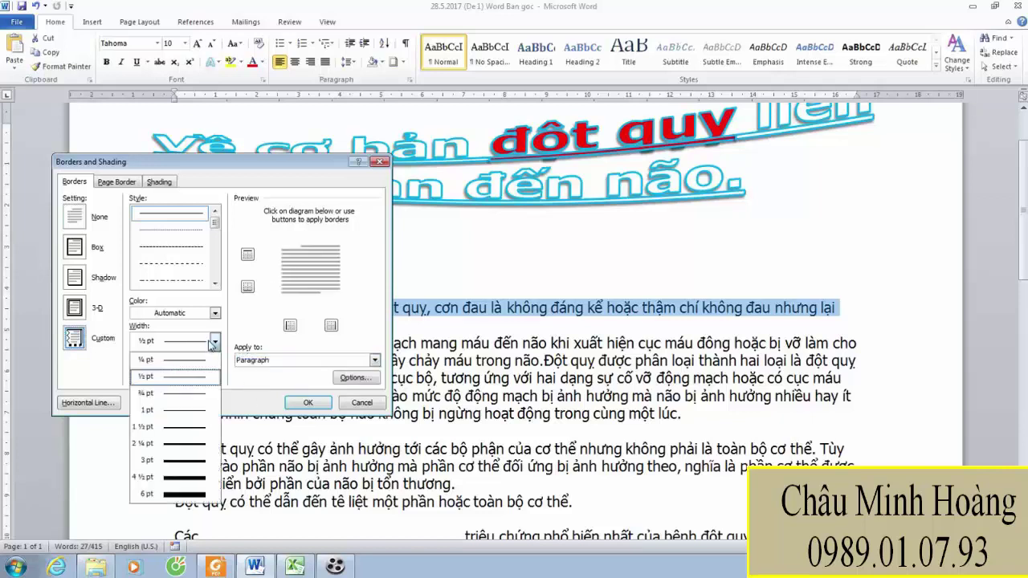
click(185, 427)
click(284, 270)
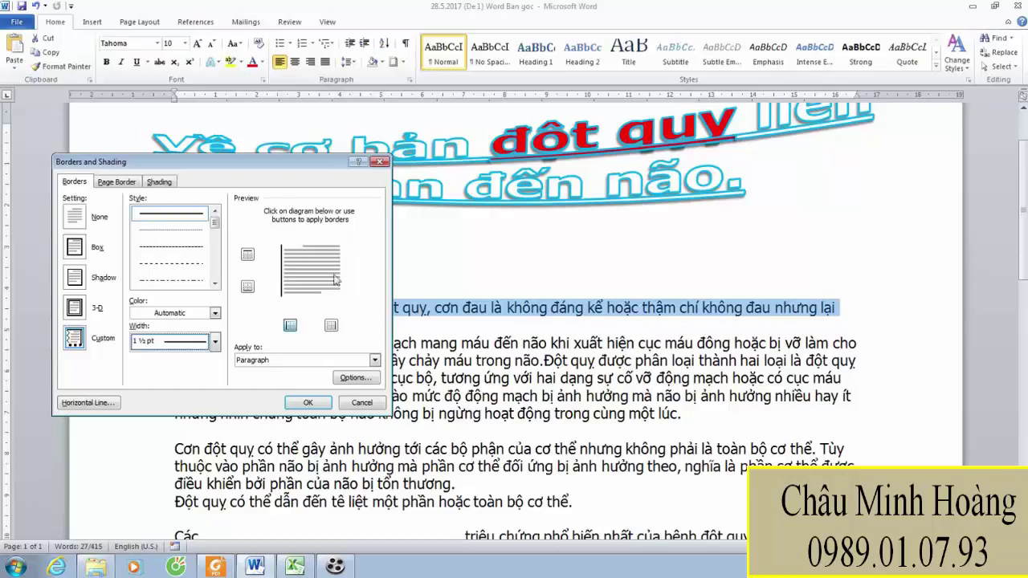
click(338, 279)
Choose another border line style and apply it to the paragraph's top and bottom edges
click(215, 284)
click(171, 281)
click(325, 251)
click(310, 294)
Check the box's background in the Foxit Reader sample and add a grey shading fill in Word, applied to Paragraph, together with the borders
click(216, 567)
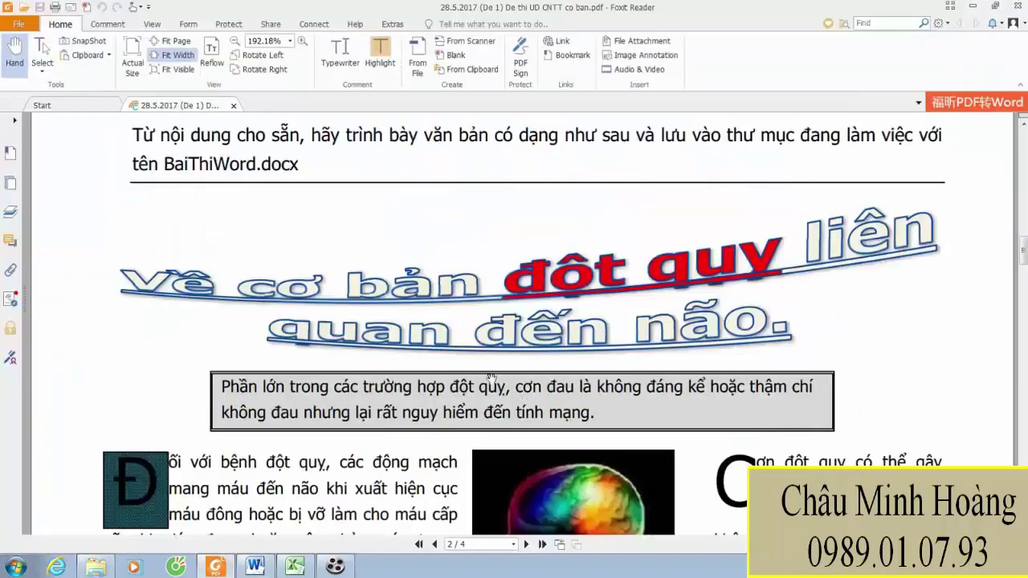
click(254, 567)
click(161, 181)
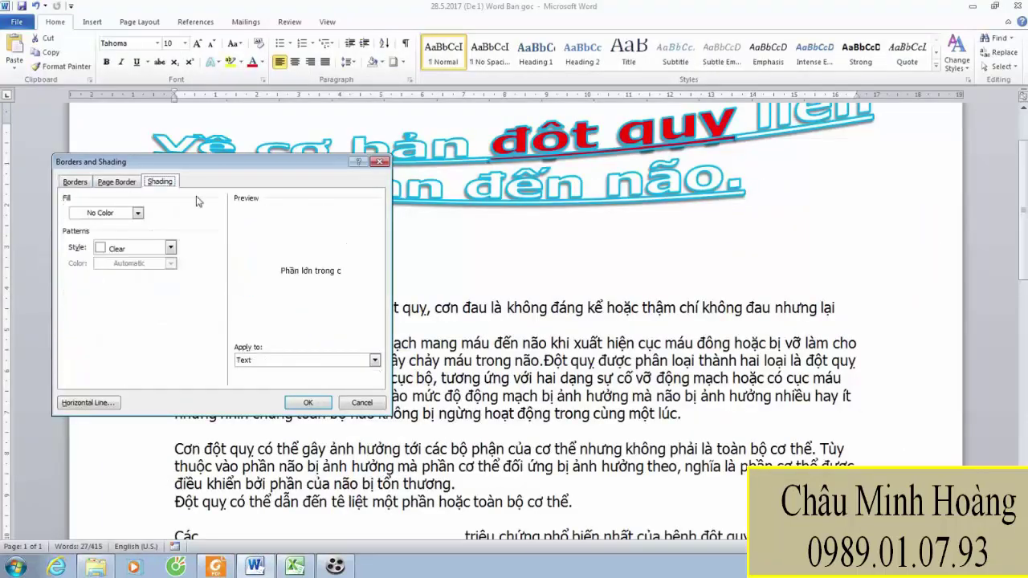
click(137, 213)
click(86, 279)
click(245, 360)
click(252, 380)
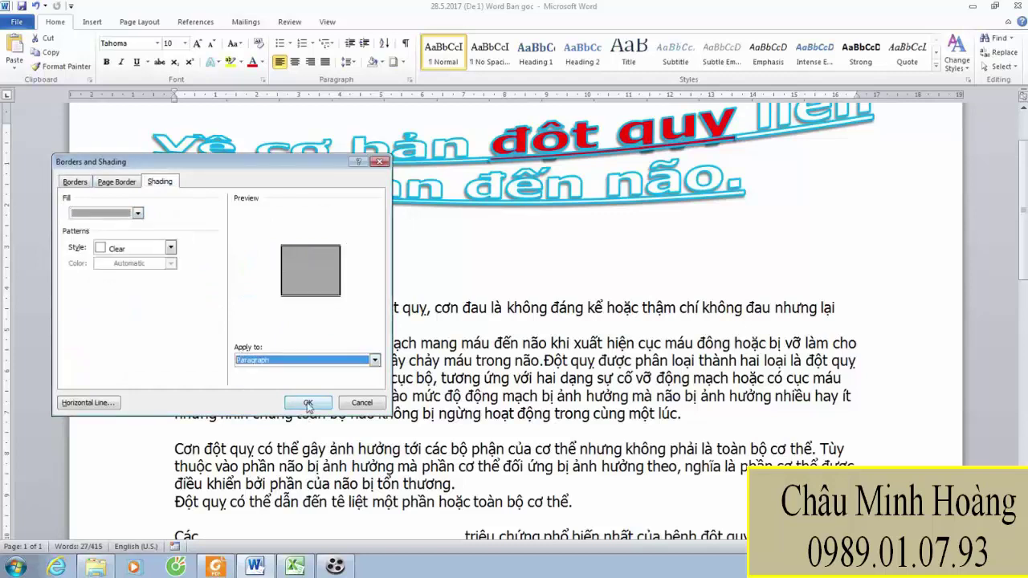
click(307, 402)
Narrow the bordered paragraph by indenting all its lines to 2 cm and its right edge to 14 cm on the ruler
drag(176, 97, 256, 98)
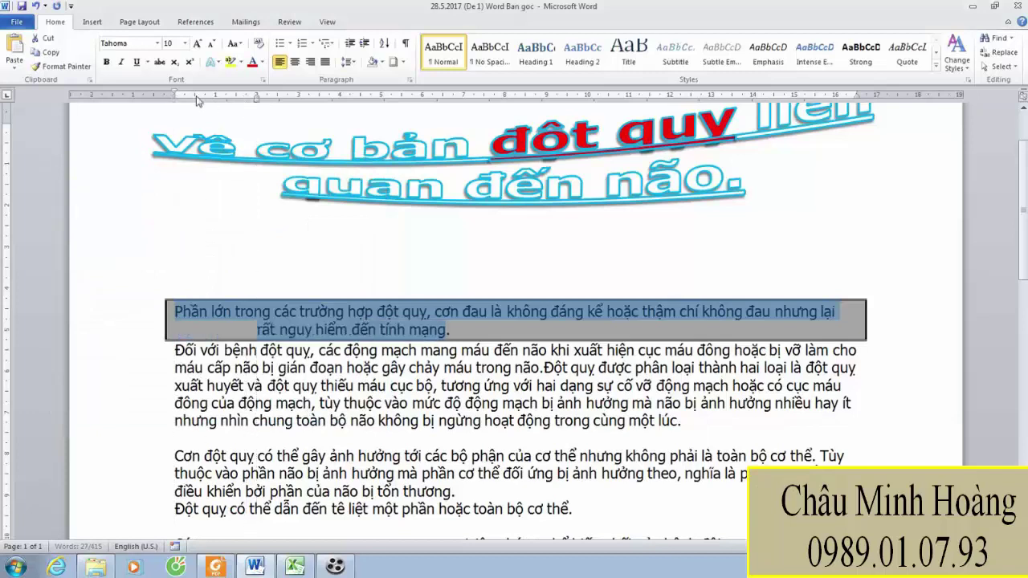
drag(178, 94, 255, 94)
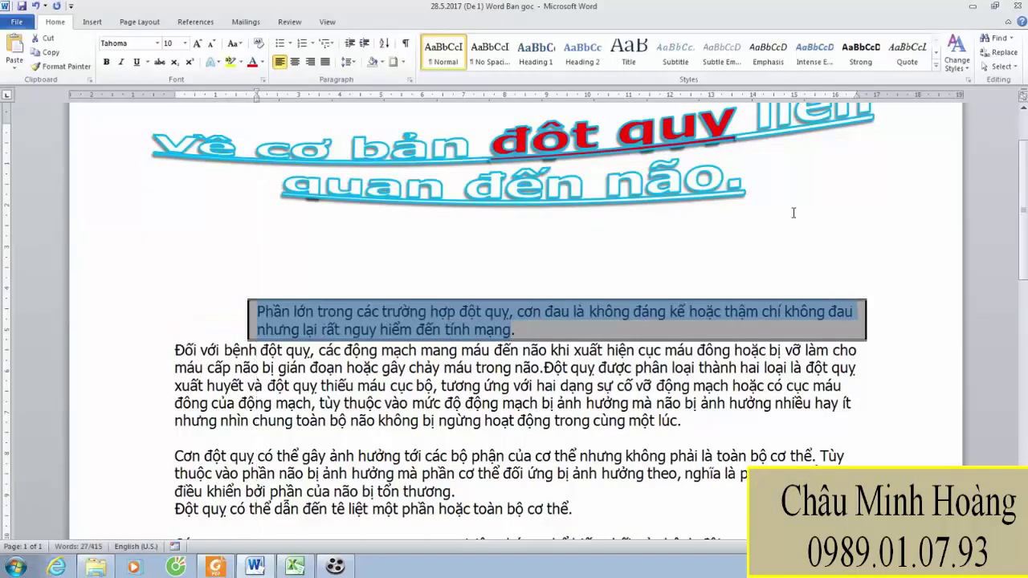
drag(858, 98, 753, 99)
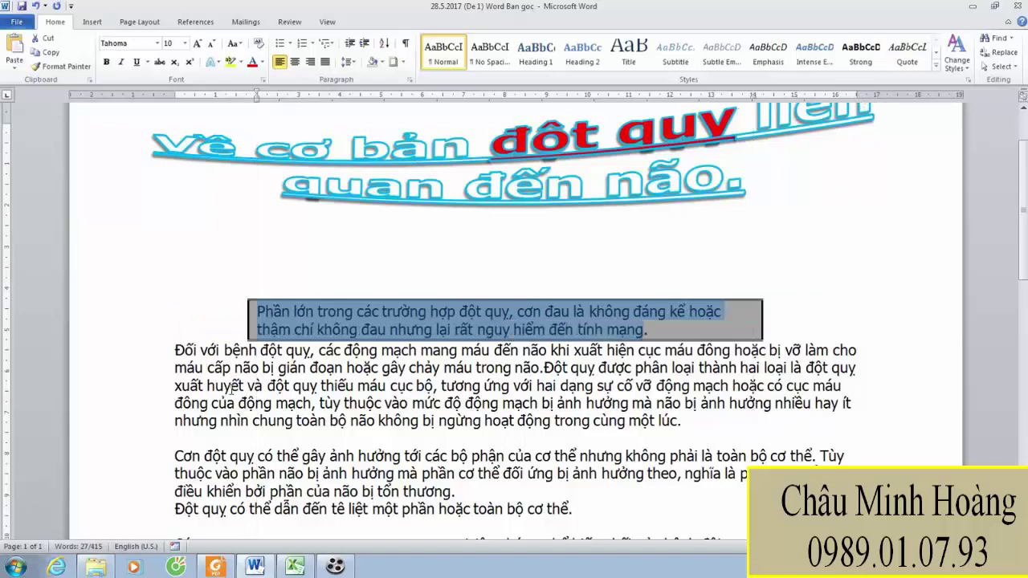
Check the layout below the grey box in the Foxit Reader sample and add a blank line in Word before the "Đối với bệnh đột quỵ" paragraph
click(214, 567)
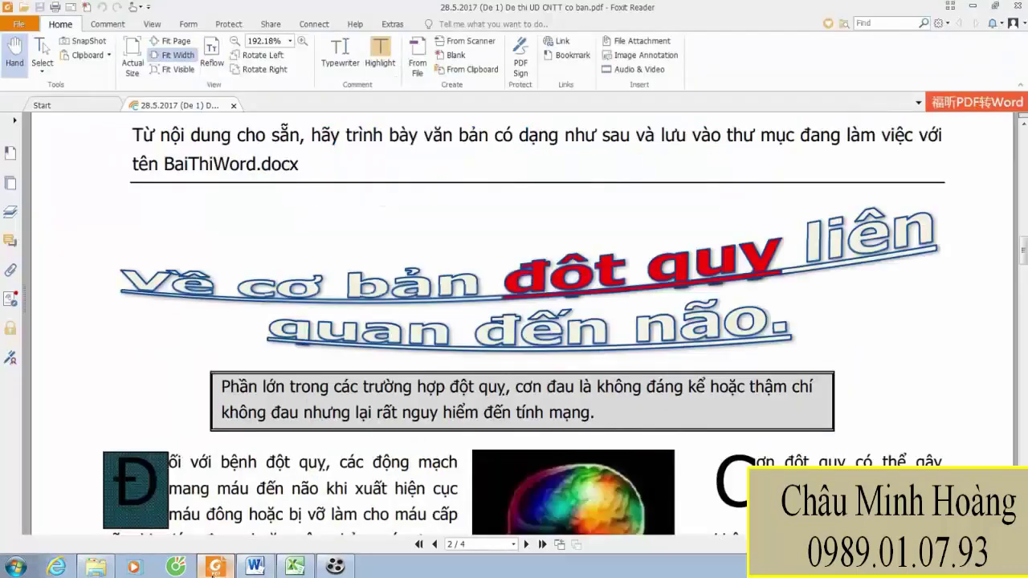
click(213, 567)
click(213, 567)
scroll(297, 288, down, 5)
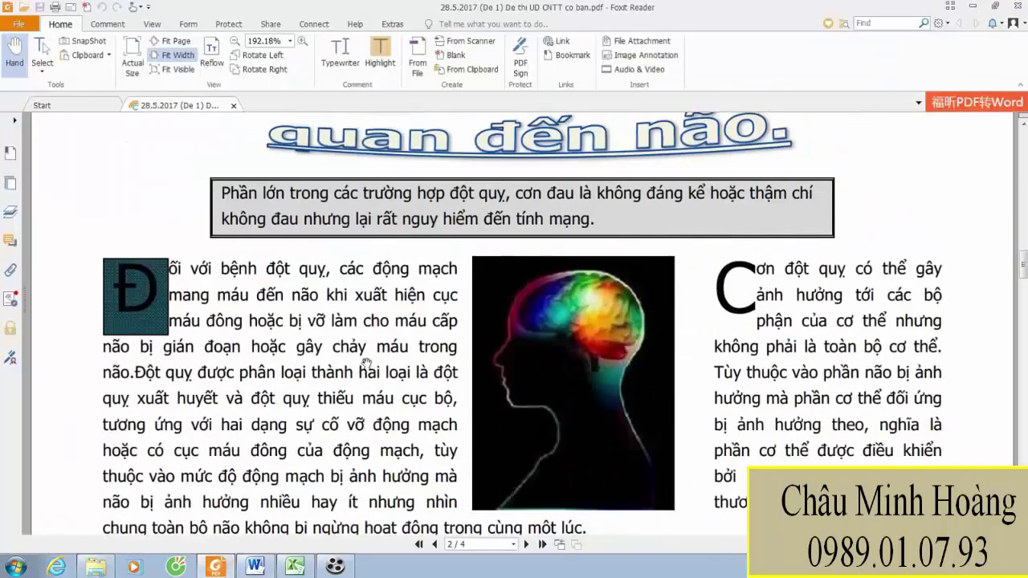
scroll(311, 273, down, 6)
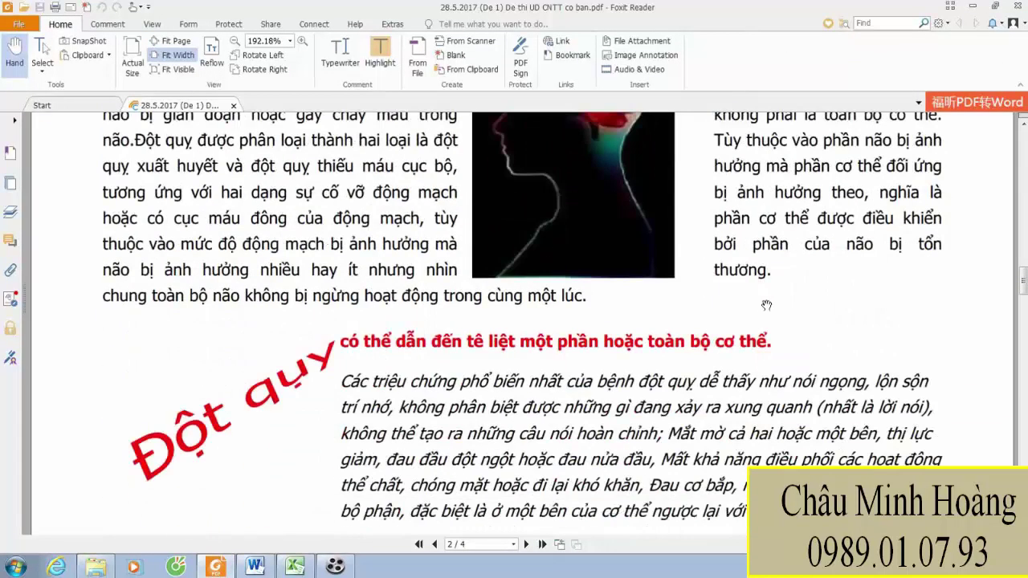
scroll(398, 326, up, 5)
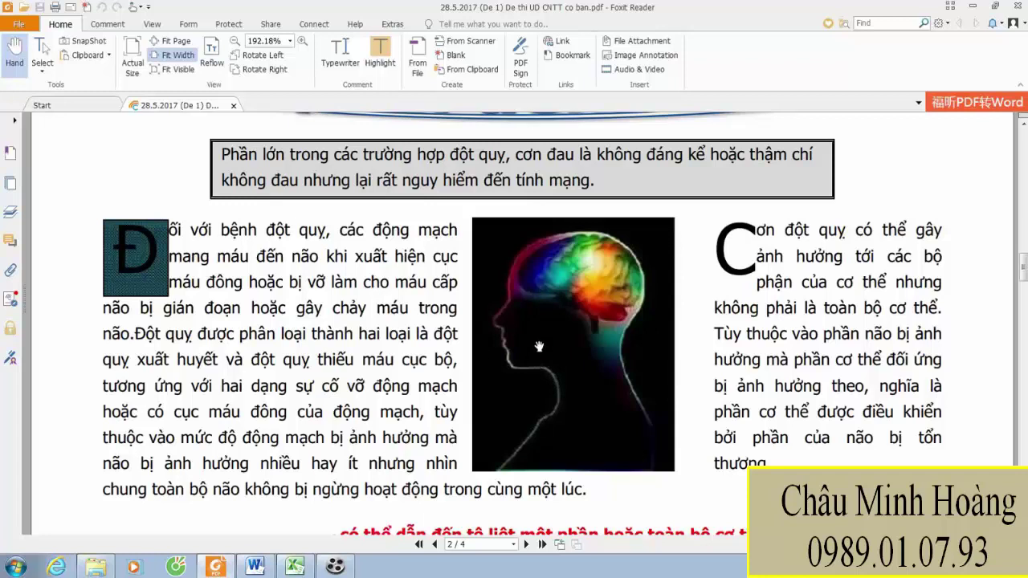
click(256, 567)
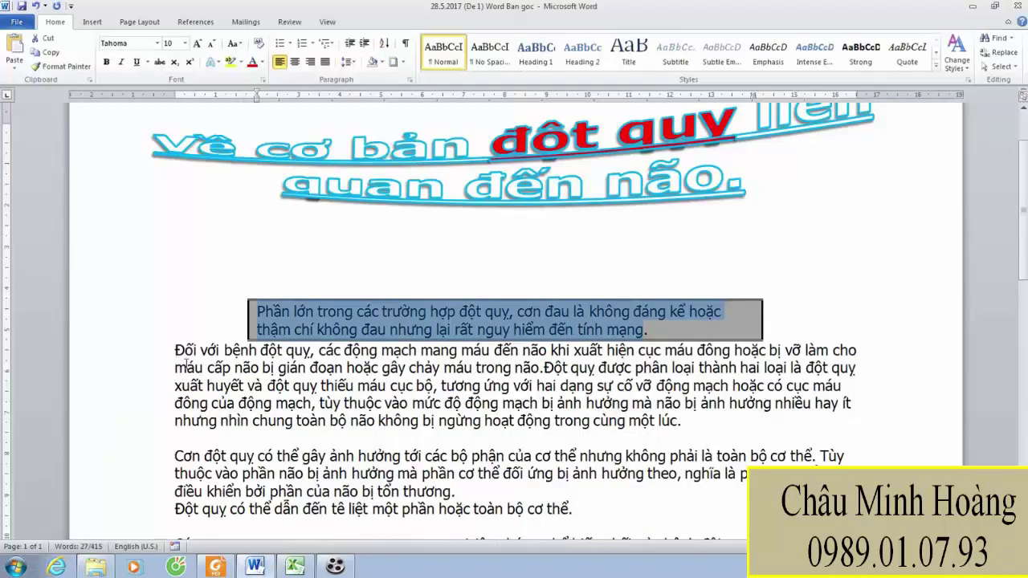
click(175, 354)
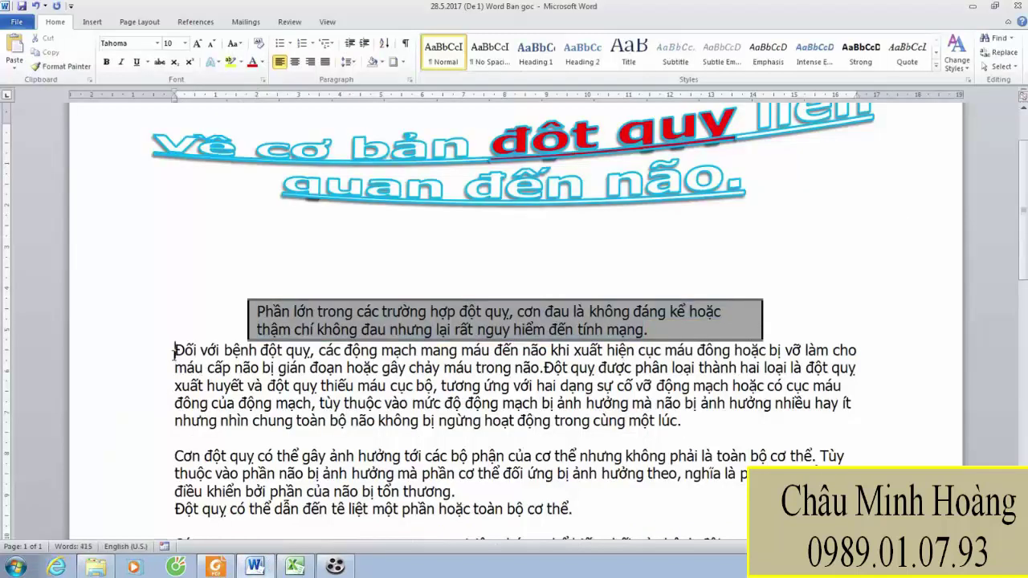
key(Return)
Lay out the text from "Đối với bệnh đột quỵ" through "phần của não bị tổn thương." in two columns
drag(174, 362, 457, 364)
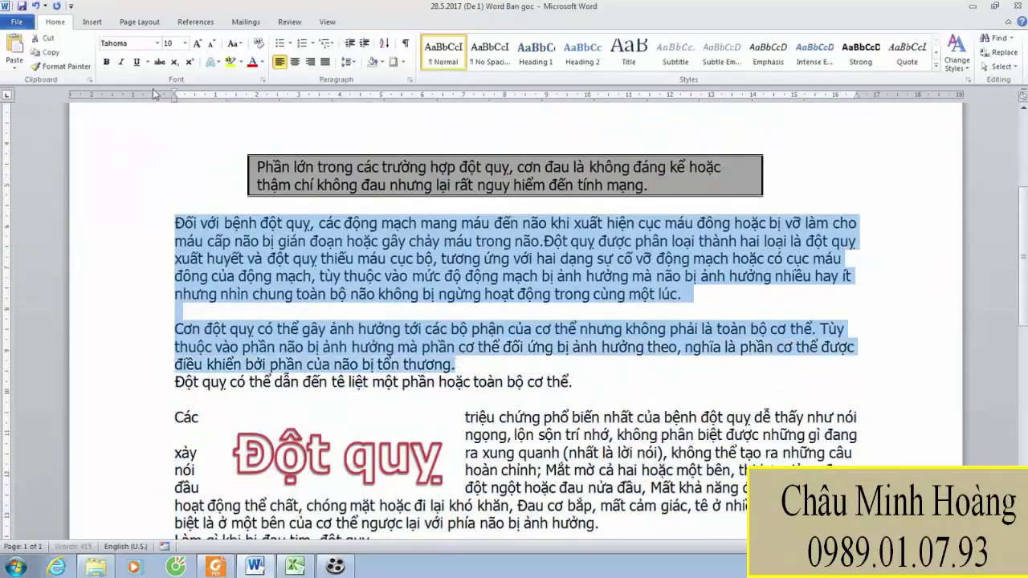
click(129, 26)
click(195, 64)
click(213, 125)
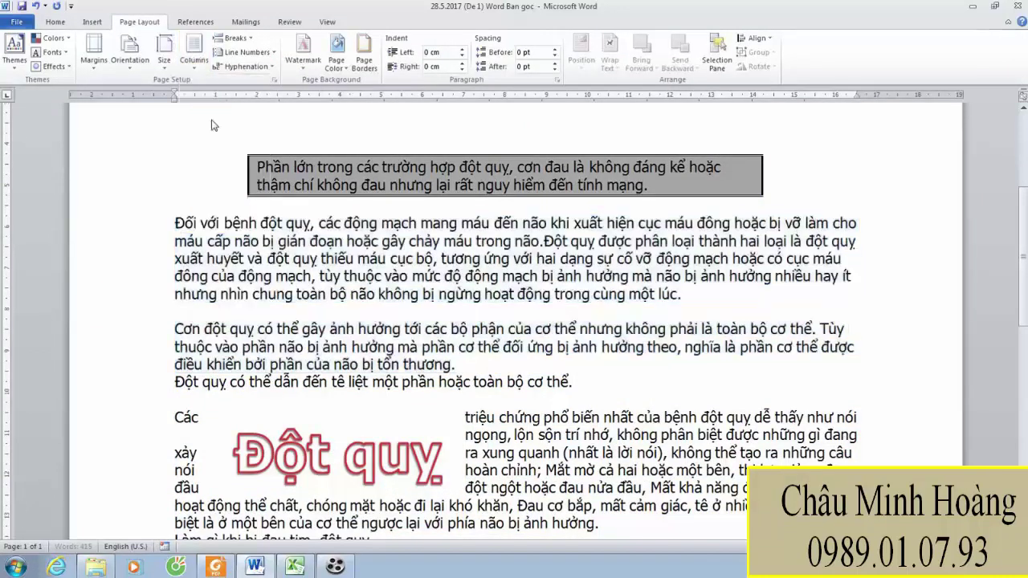
click(216, 251)
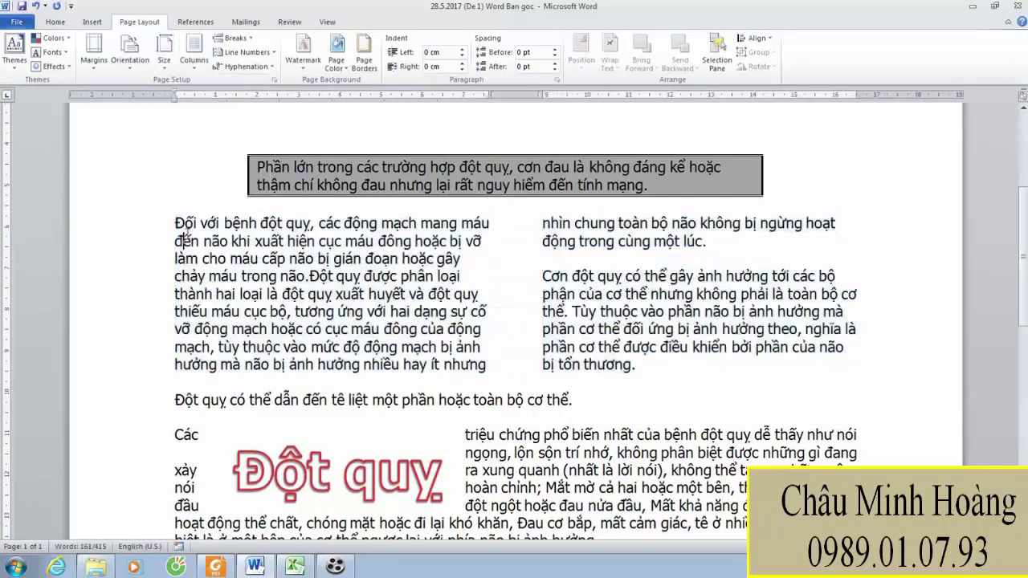
Following the Foxit Reader sample, apply Dropped drop caps to the "Đ" of "Đối với" and the "C" of "Cơn đột quỵ" in Word
click(215, 567)
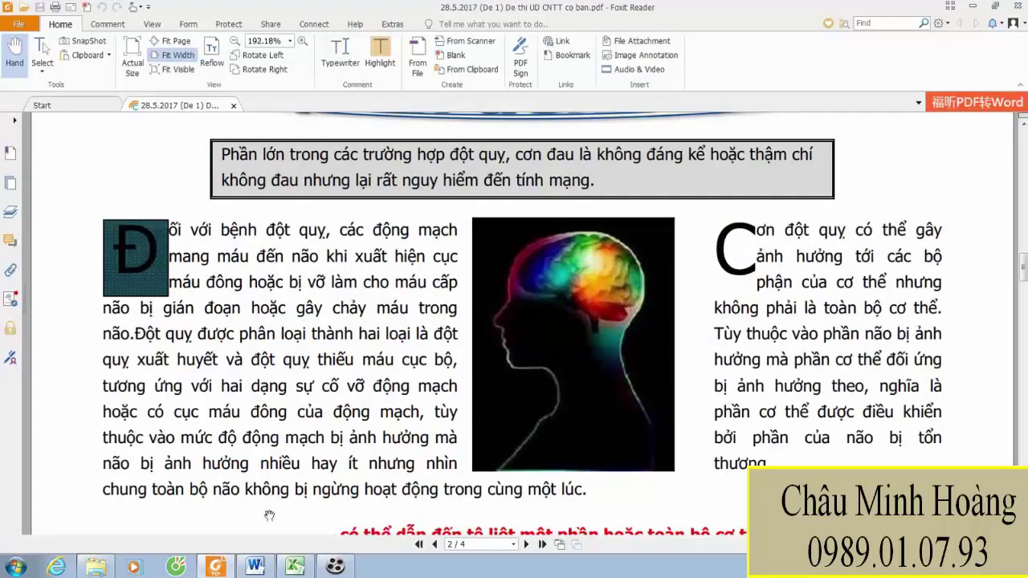
click(255, 567)
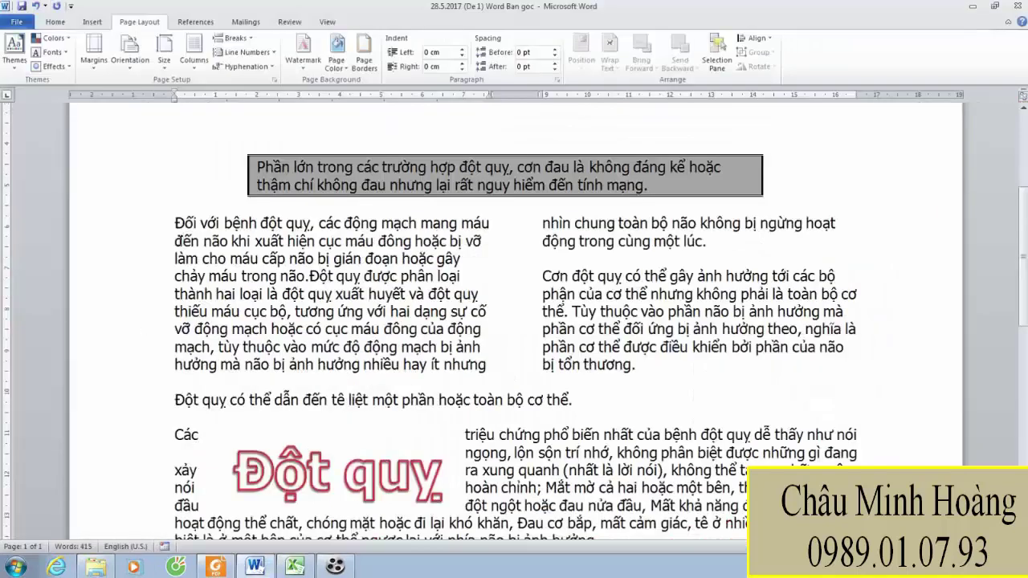
drag(175, 223, 184, 224)
drag(552, 275, 542, 276)
click(92, 22)
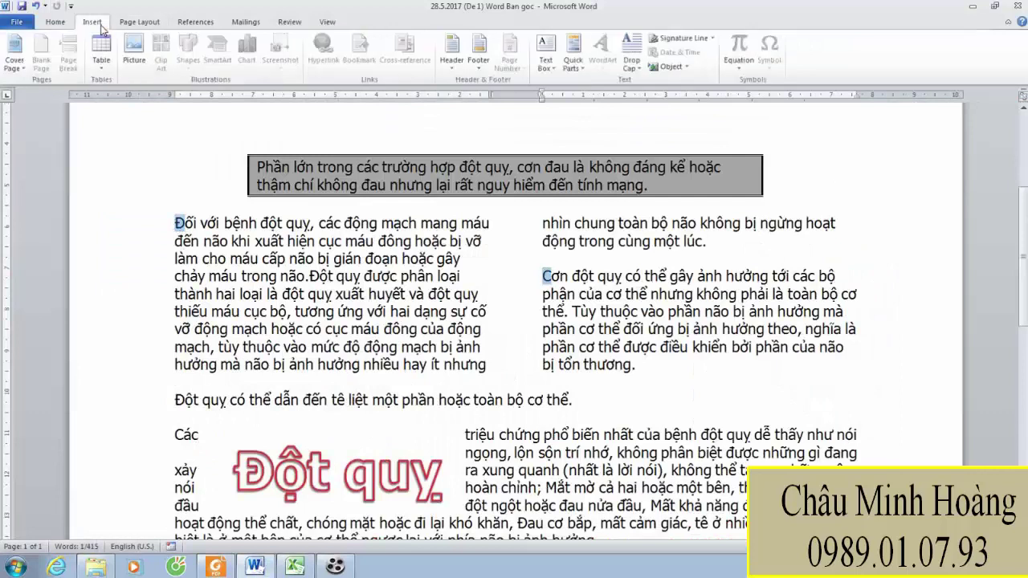
click(634, 68)
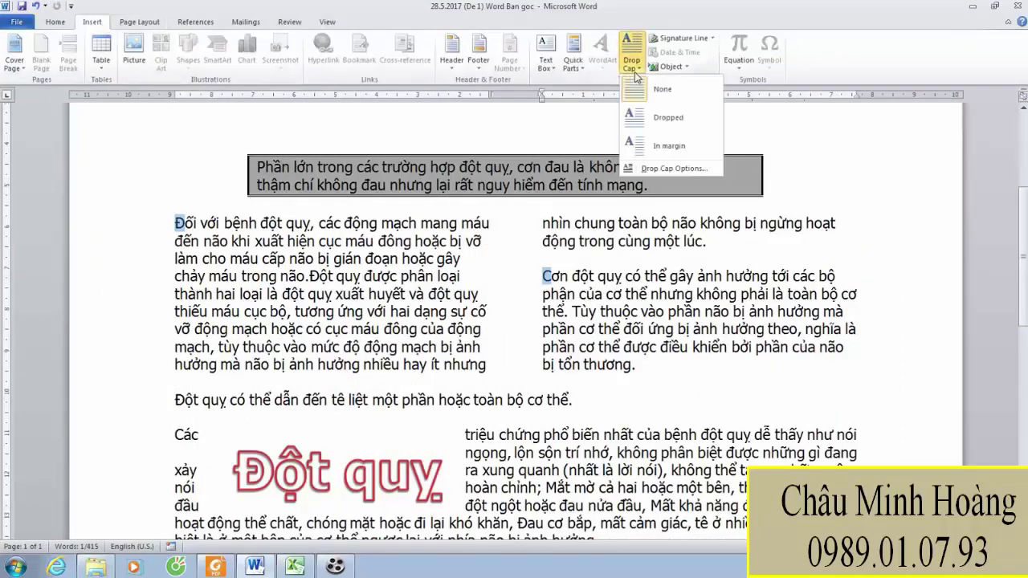
click(648, 114)
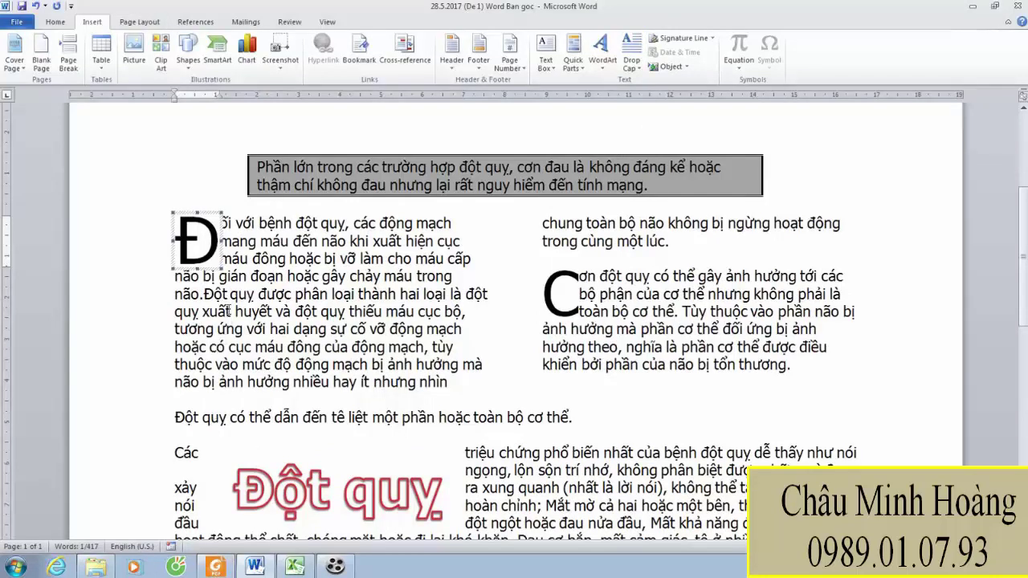
Compare the drop caps with the Foxit Reader sample and try a font size of 28 for the drop cap "Đ" in Word
click(215, 567)
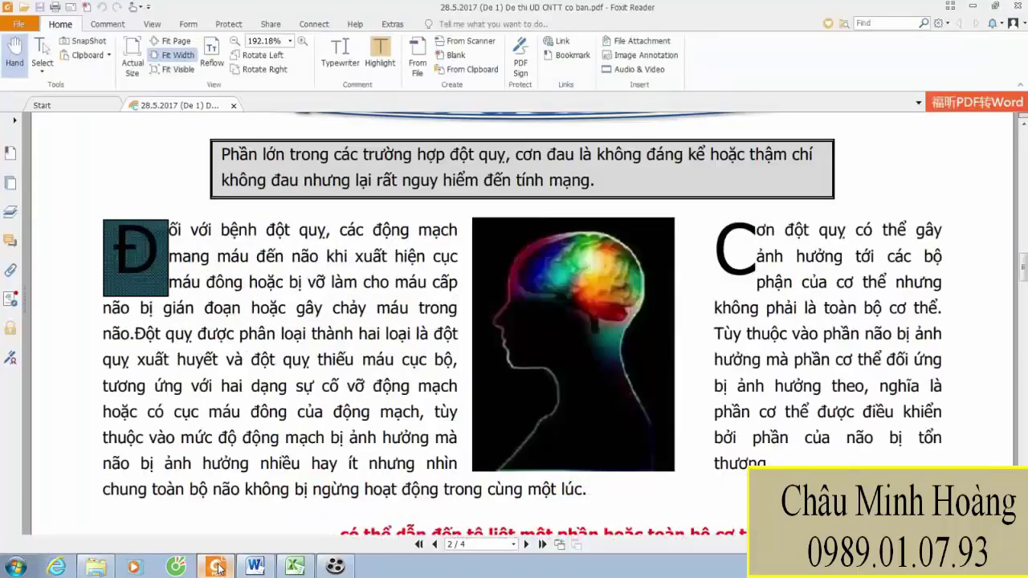
click(217, 569)
click(207, 229)
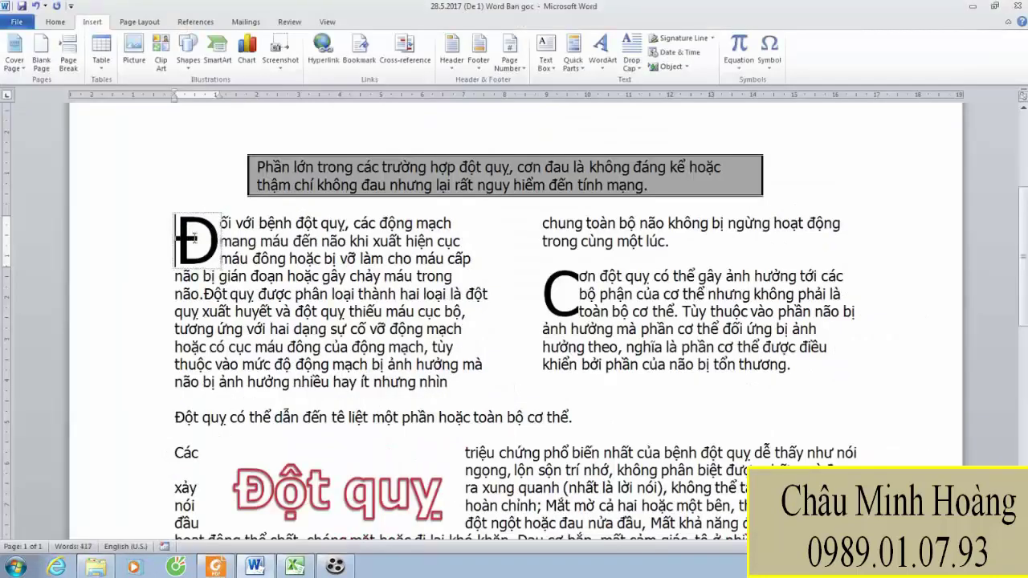
double_click(197, 247)
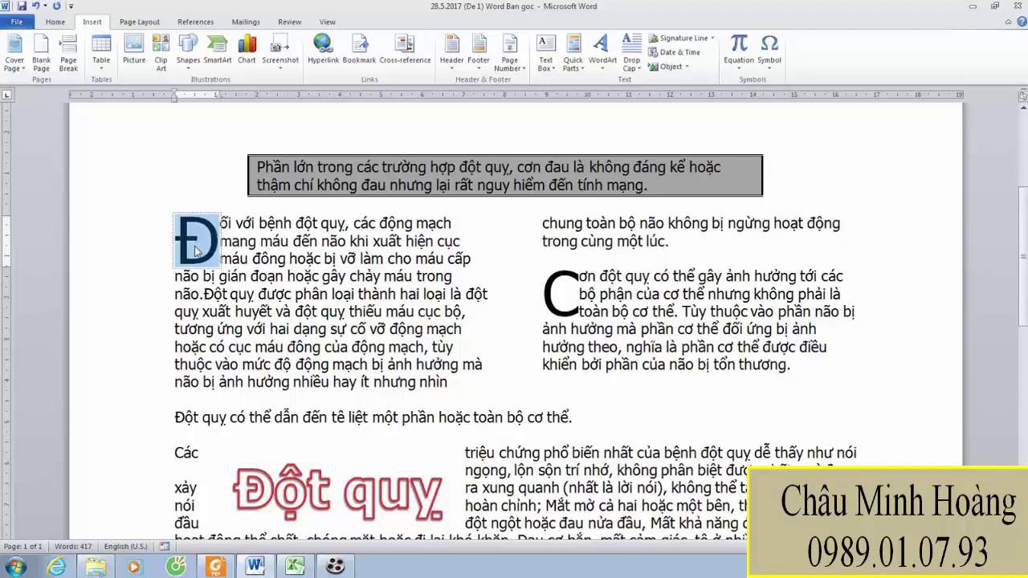
click(54, 25)
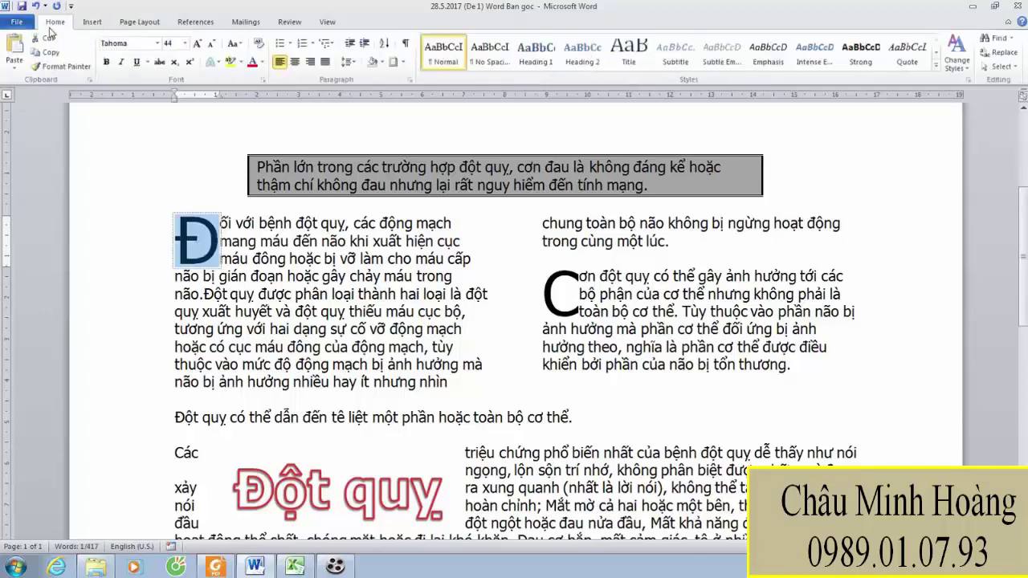
click(185, 44)
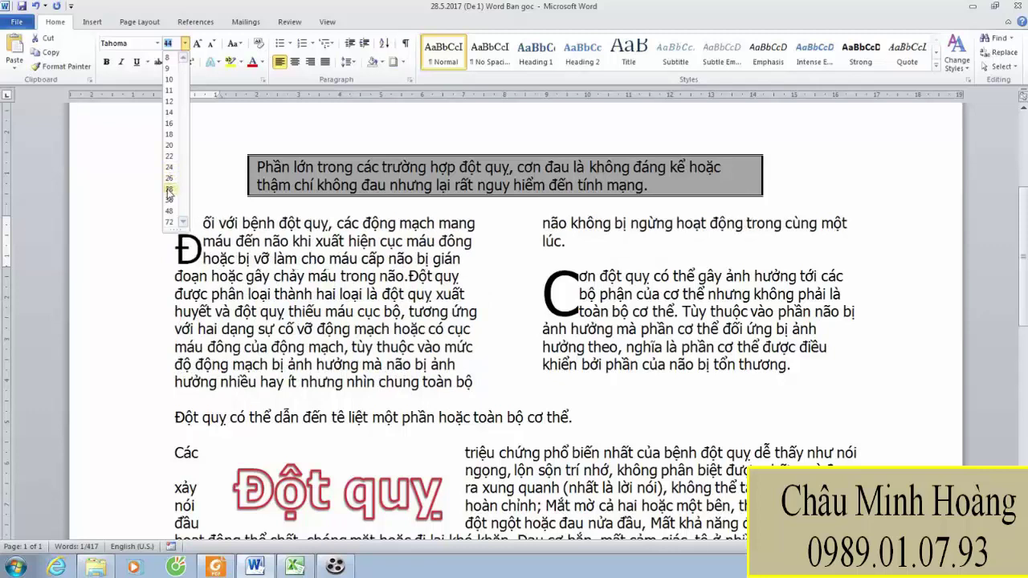
click(169, 190)
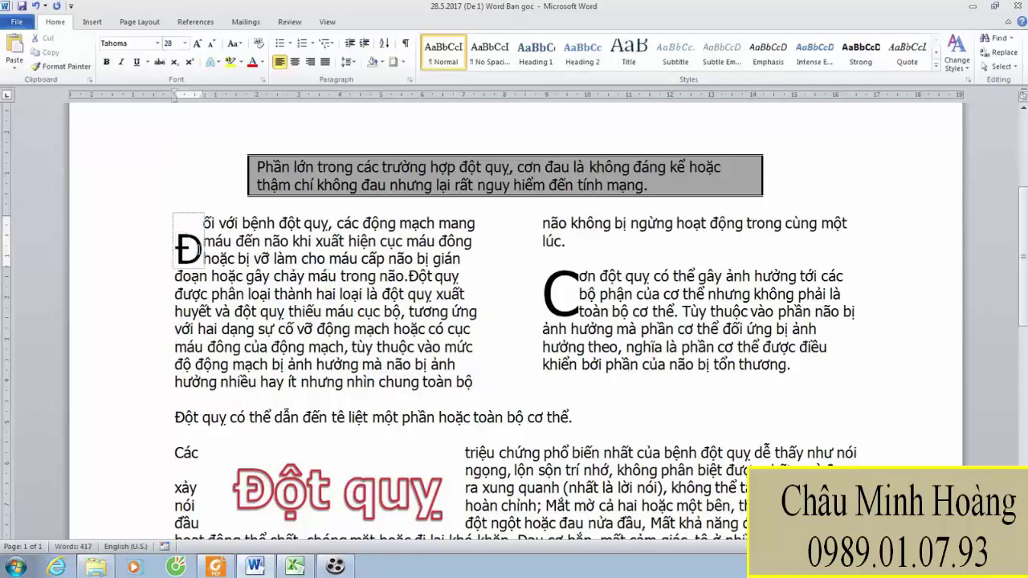
Try stretching the frame of the drop cap "Đ" upward, and undo the stretch and the last font size change
drag(171, 221, 171, 198)
click(270, 254)
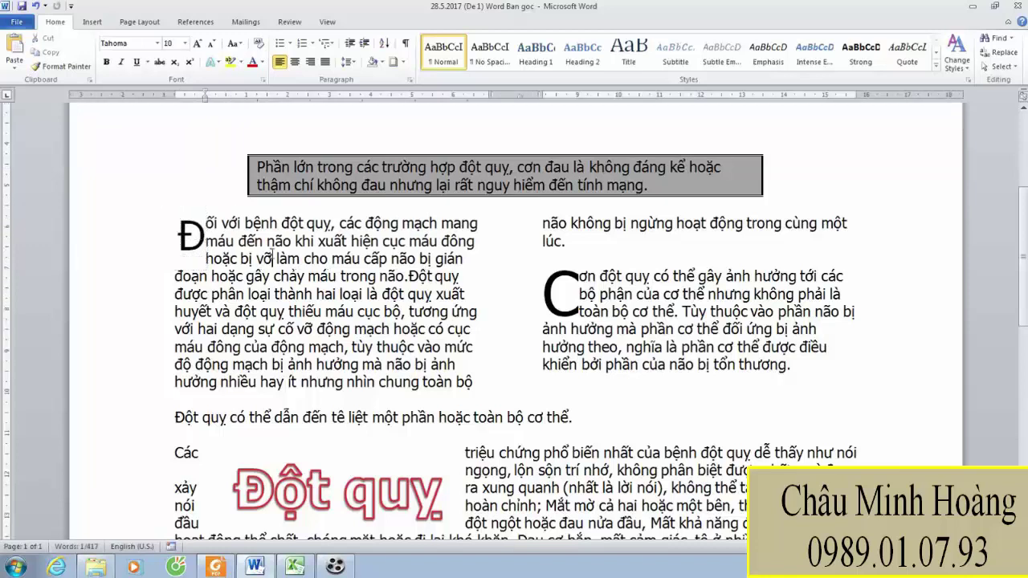
click(190, 222)
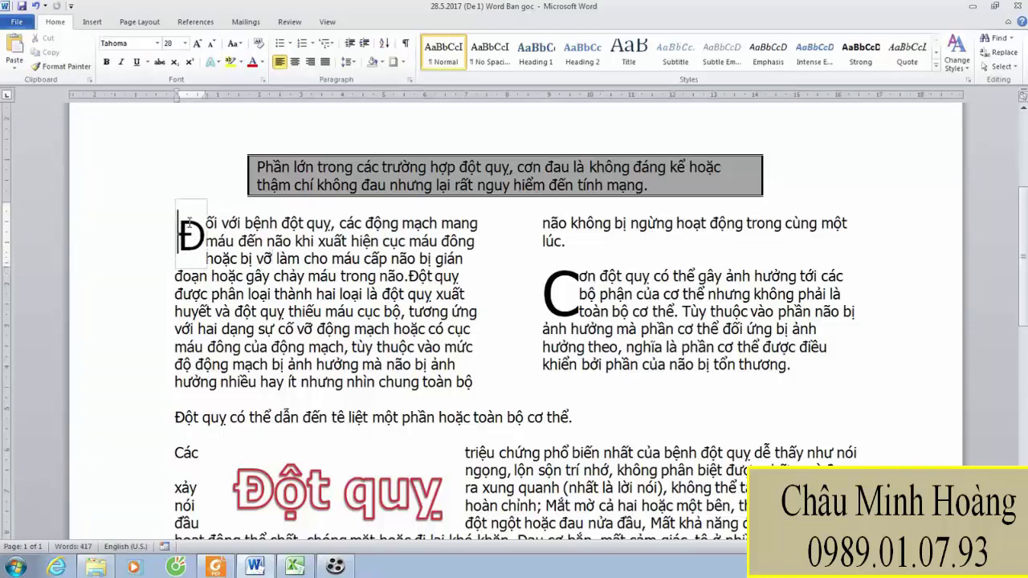
double_click(189, 227)
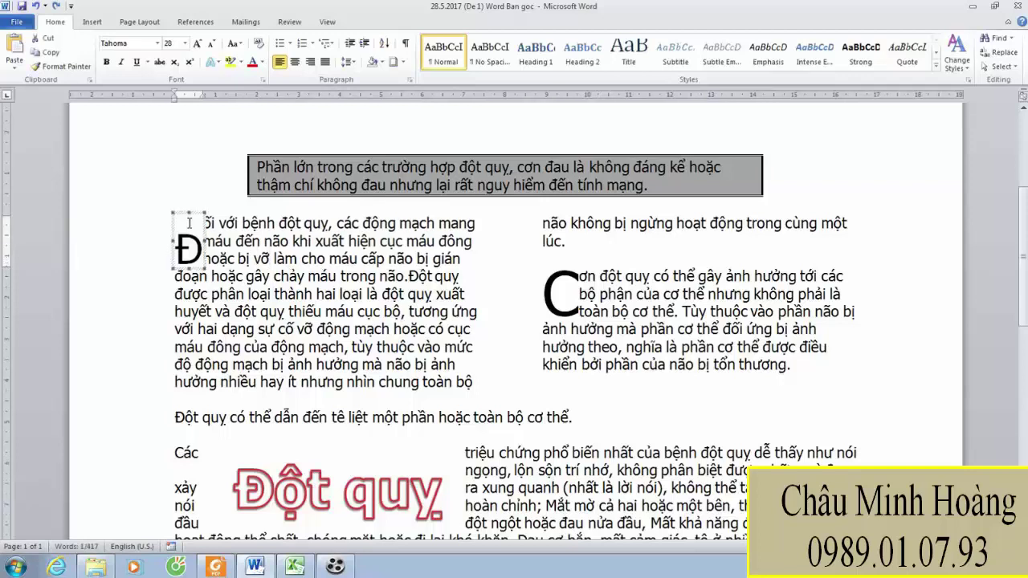
click(194, 212)
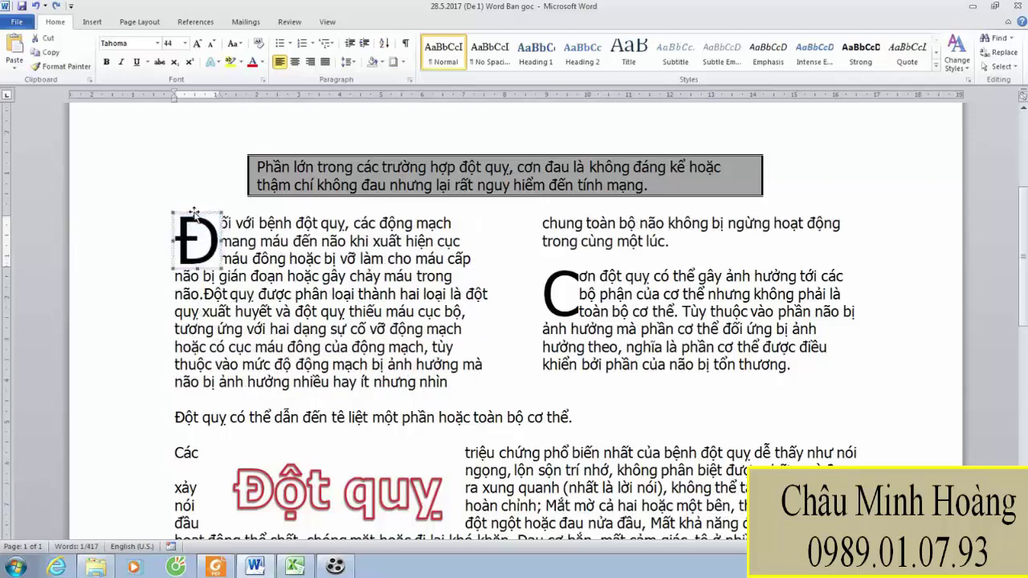
Adjust the frame of the drop cap "Đ" so the letter sits slightly higher beside its first line, at size 43
drag(196, 210, 195, 203)
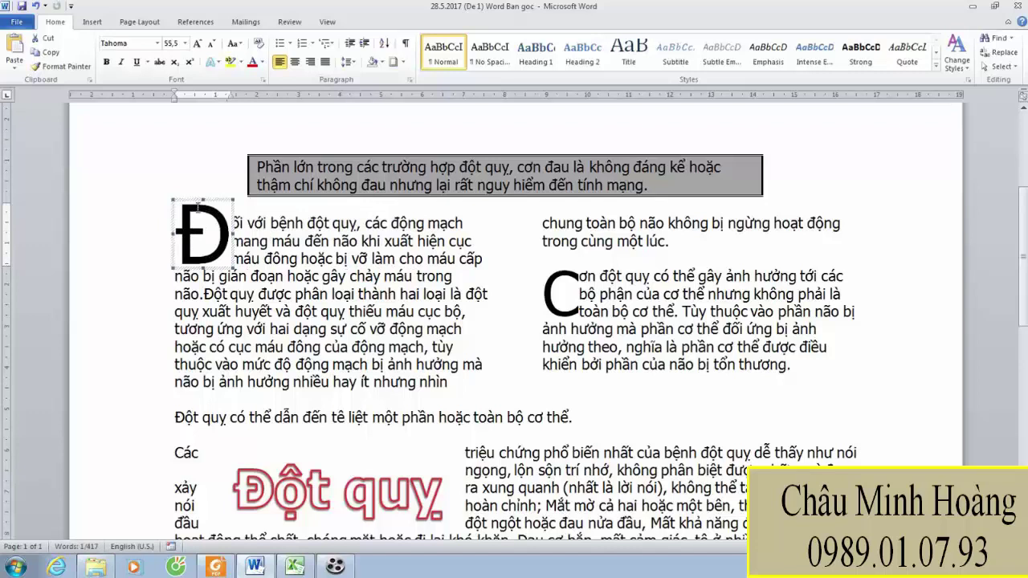
mouse_move(202, 198)
mouse_down()
mouse_move(203, 214)
mouse_move(187, 206)
mouse_up()
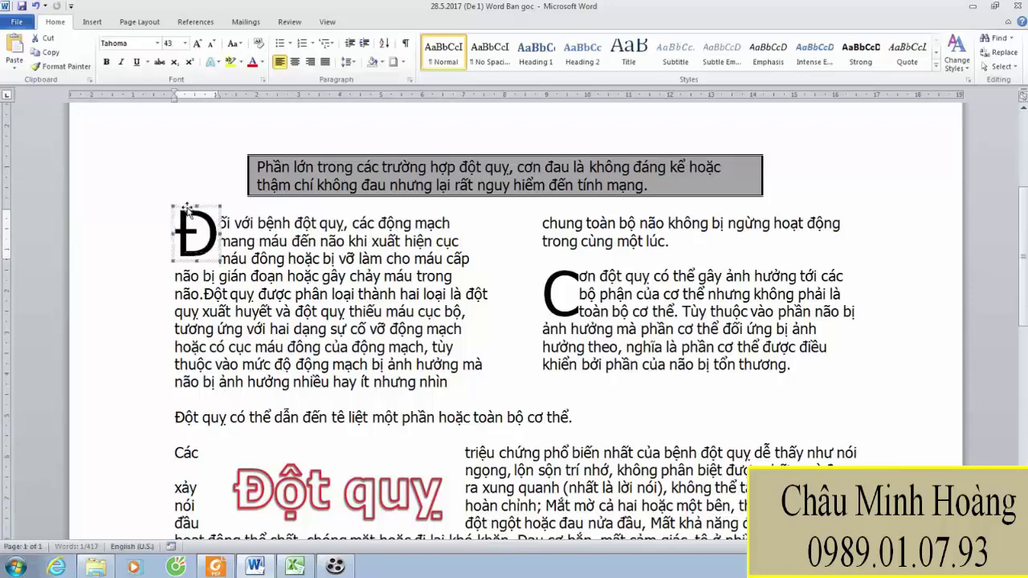
drag(219, 261, 228, 271)
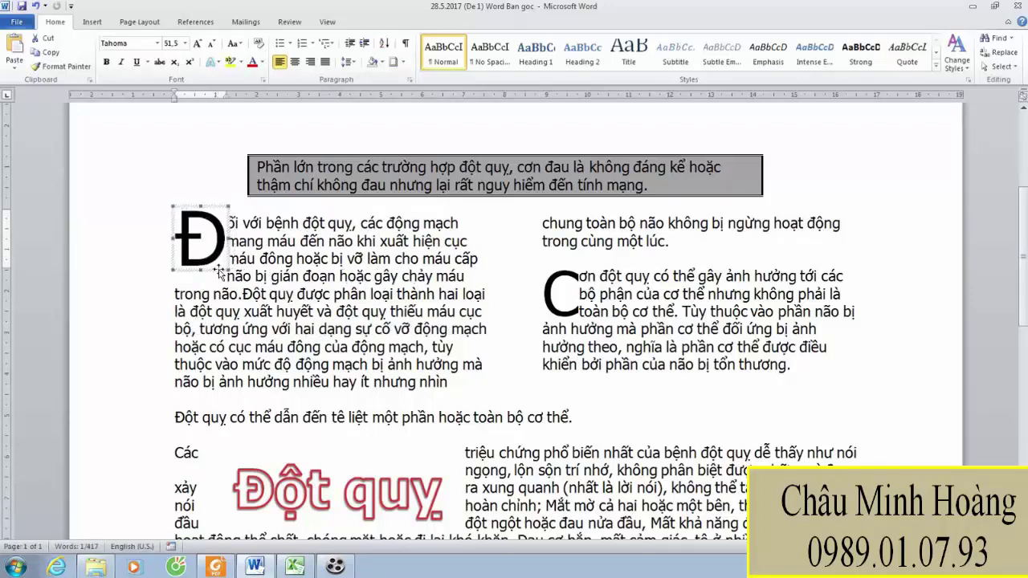
drag(179, 263, 192, 263)
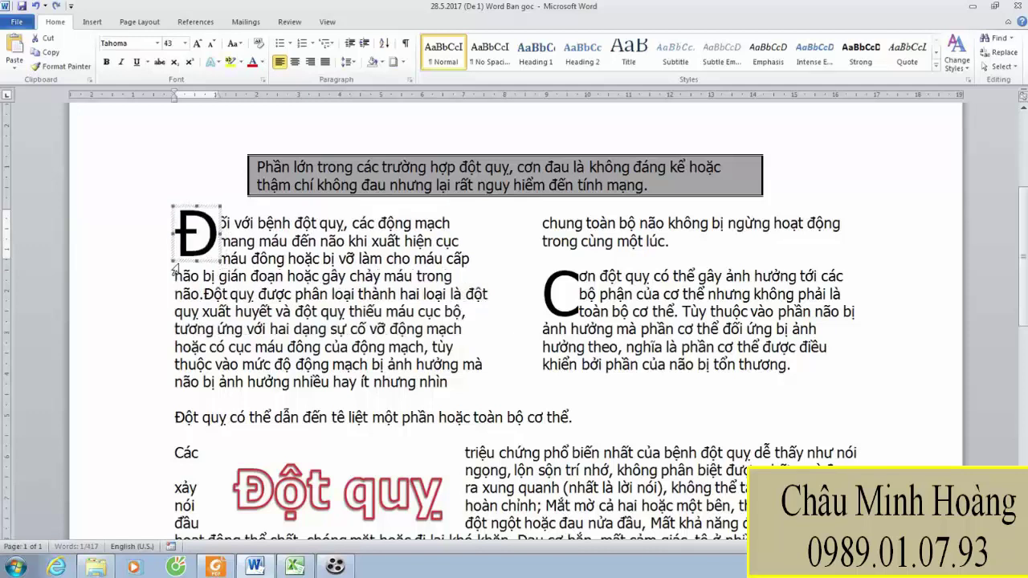
click(213, 276)
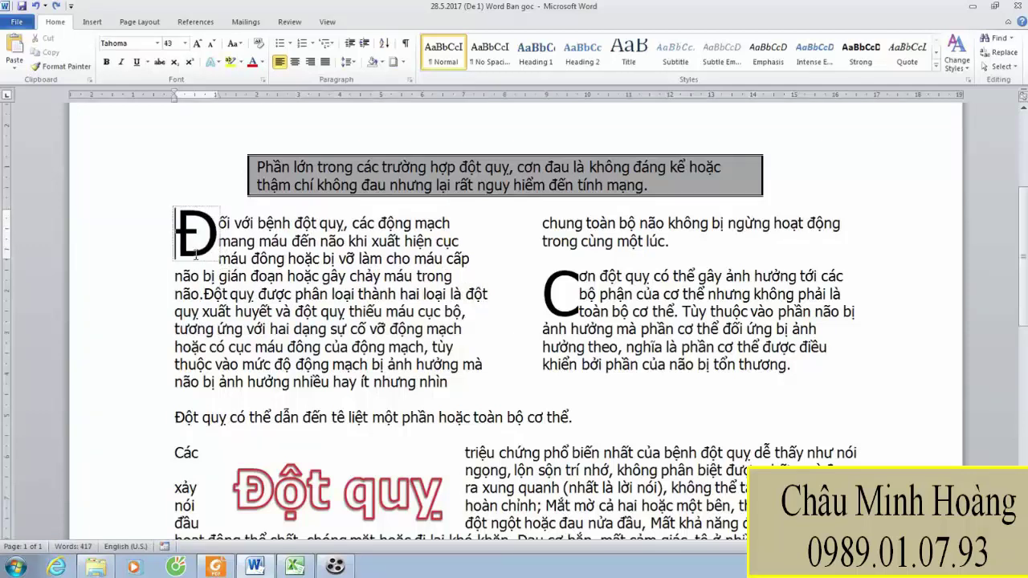
click(201, 257)
Extend the frame of the drop cap "C" upward to raise the letter slightly, and compare the column text with the Foxit Reader sample
click(547, 294)
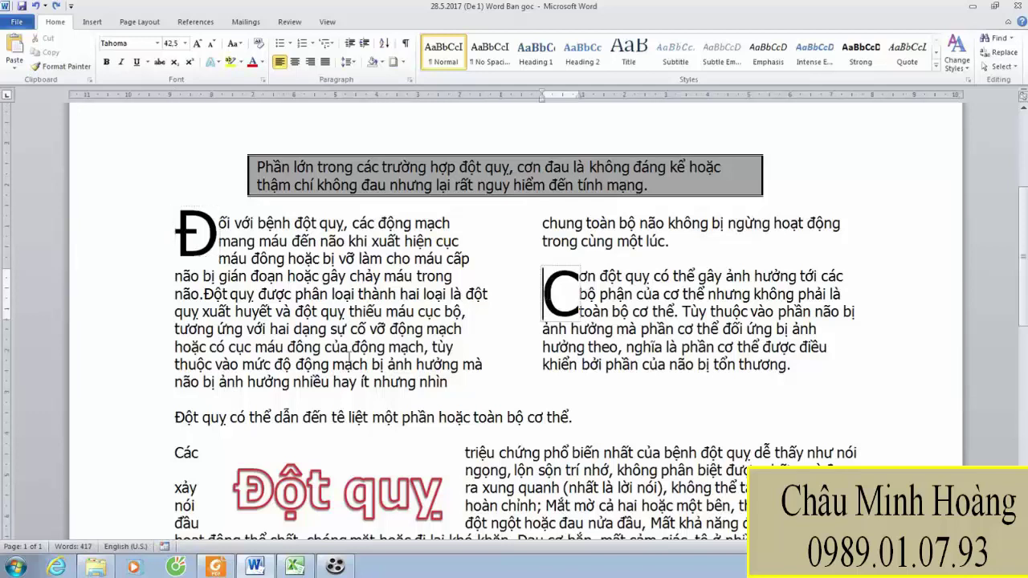
click(205, 568)
click(206, 568)
click(552, 265)
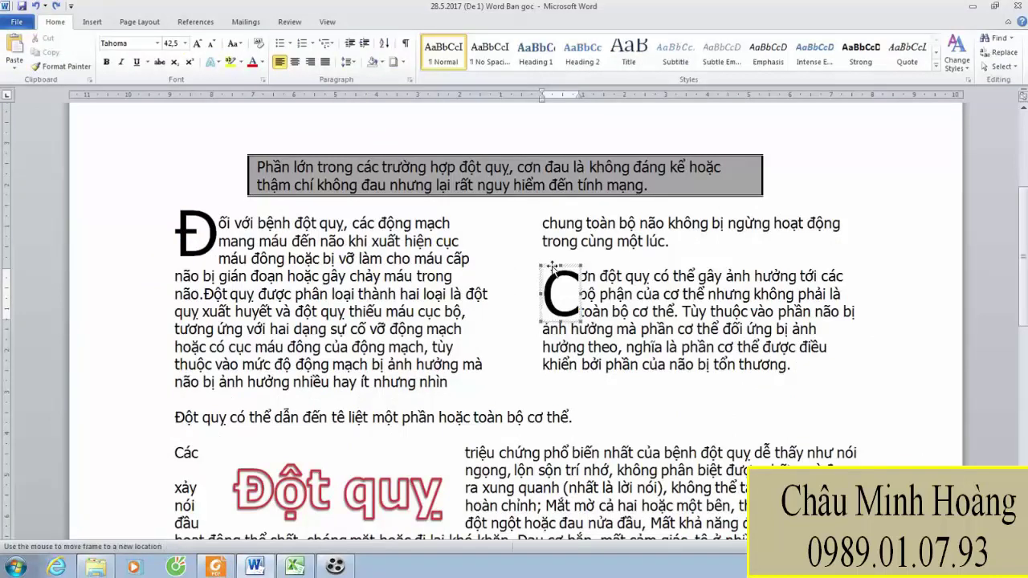
click(552, 265)
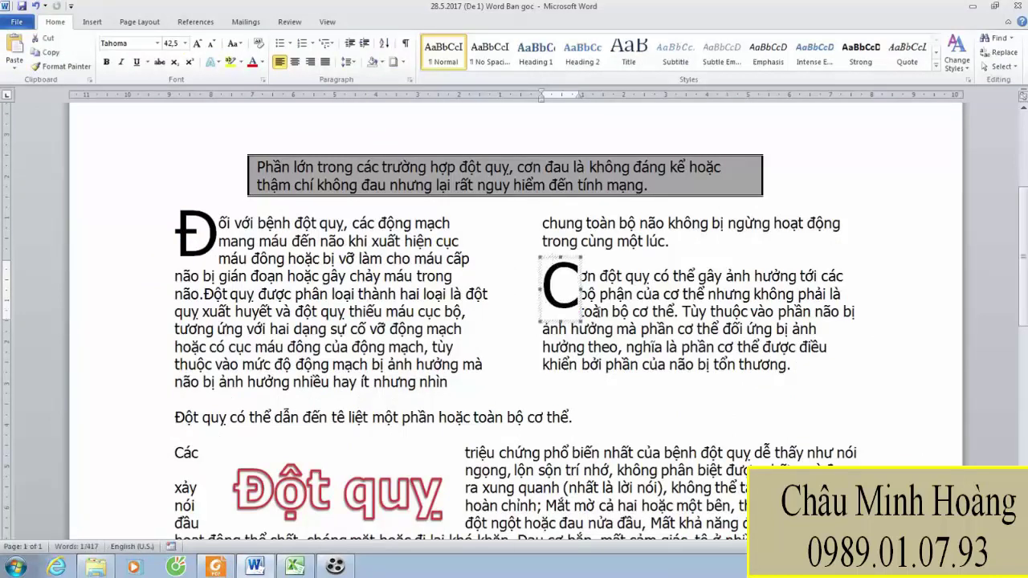
click(599, 312)
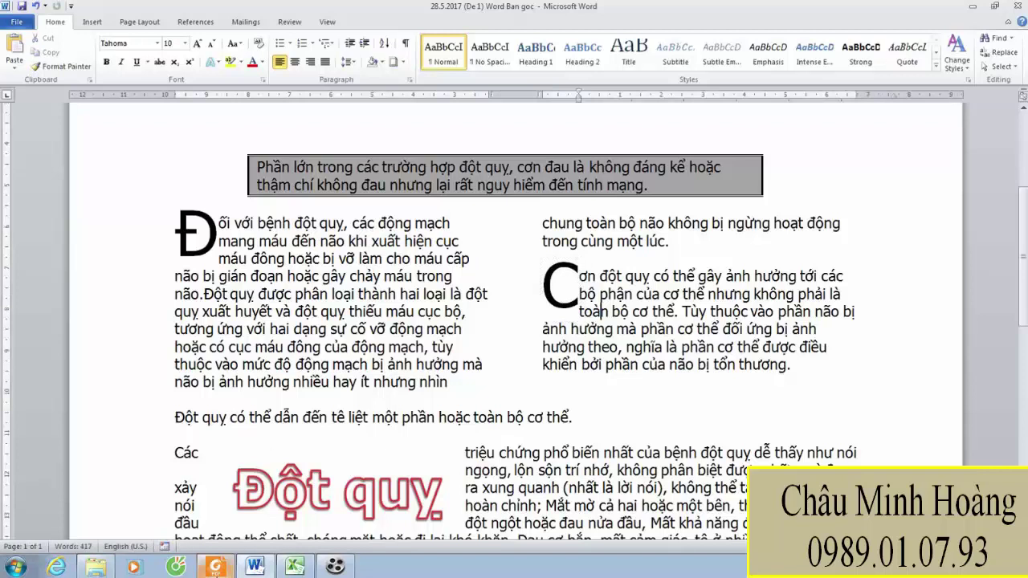
click(216, 567)
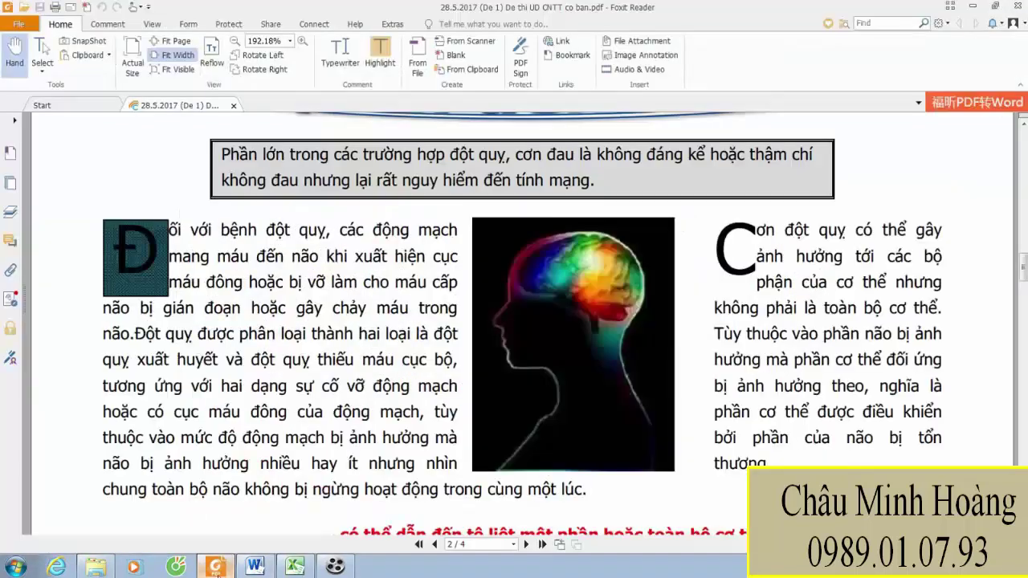
click(215, 566)
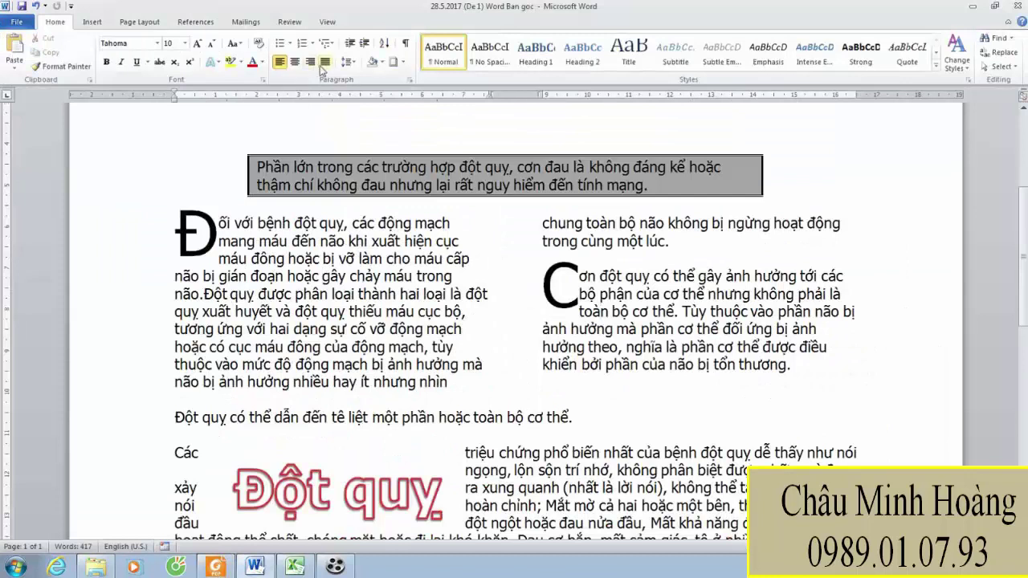
Justify the text of both drop-cap paragraphs in the two-column section and check the layout against the Foxit Reader sample
click(322, 64)
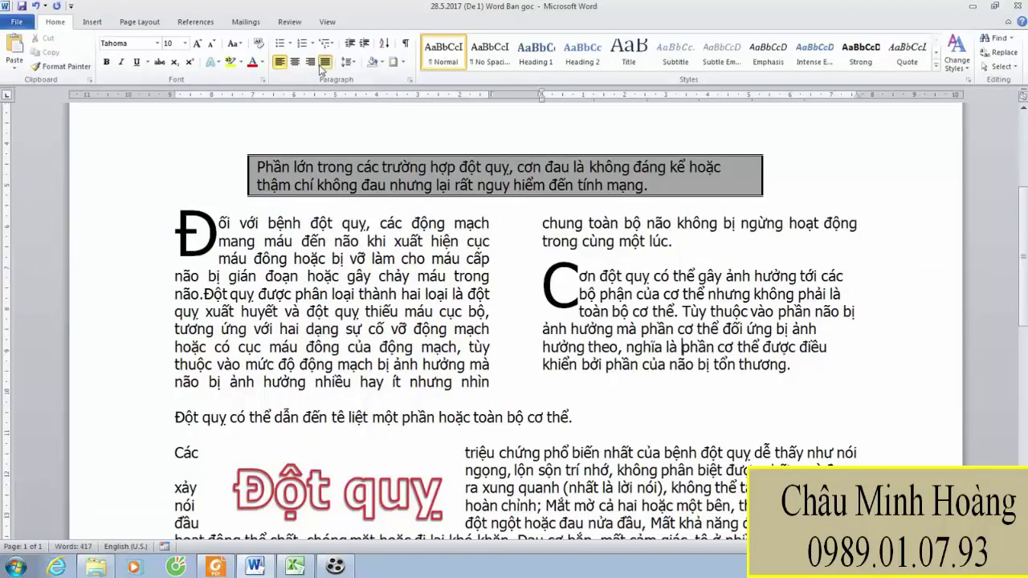
click(324, 63)
click(228, 570)
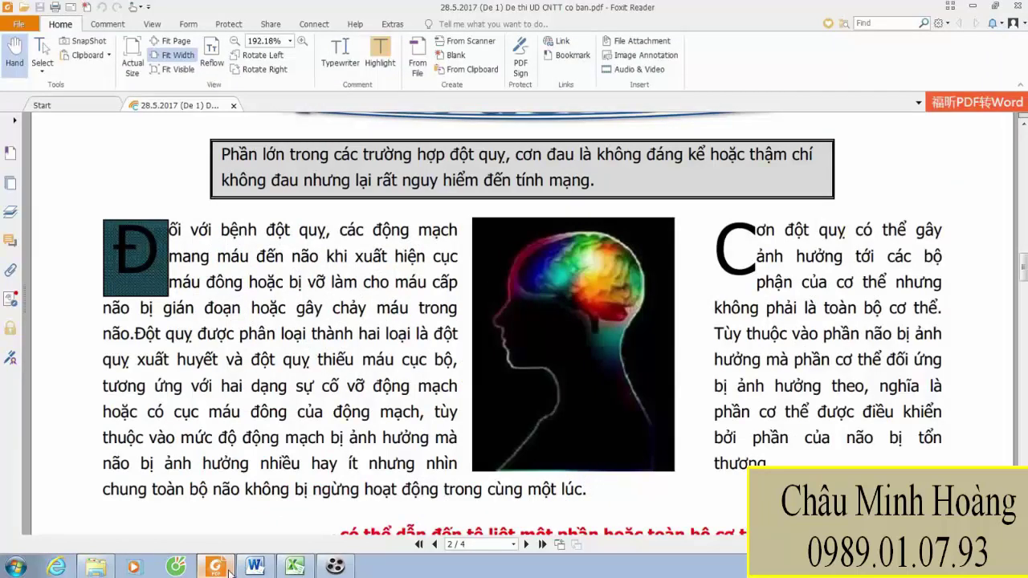
click(228, 570)
Draw a rectangle about 1.59 cm high and 1.09 cm wide over the drop cap "Đ" in Word
click(92, 22)
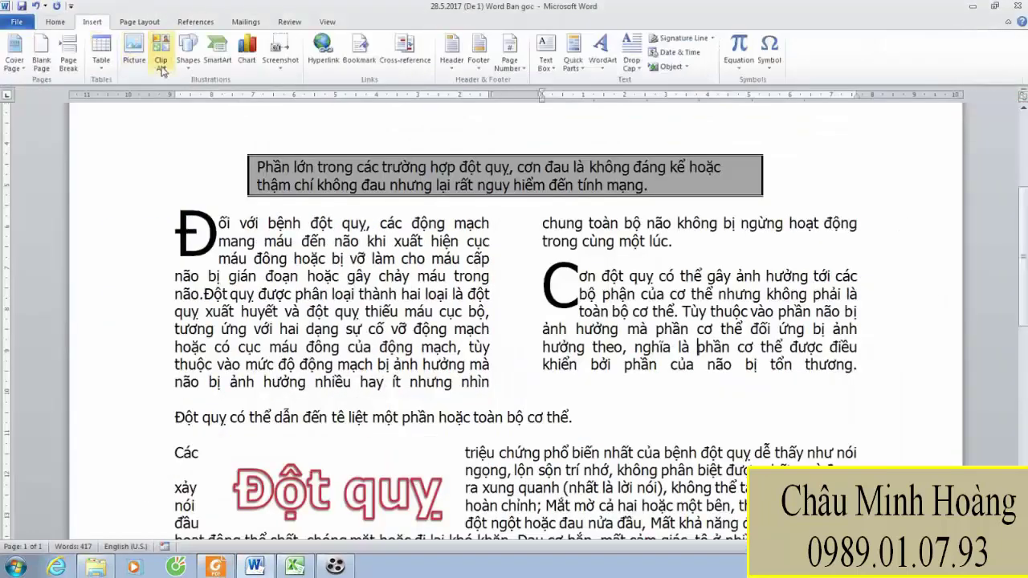
click(188, 53)
click(183, 94)
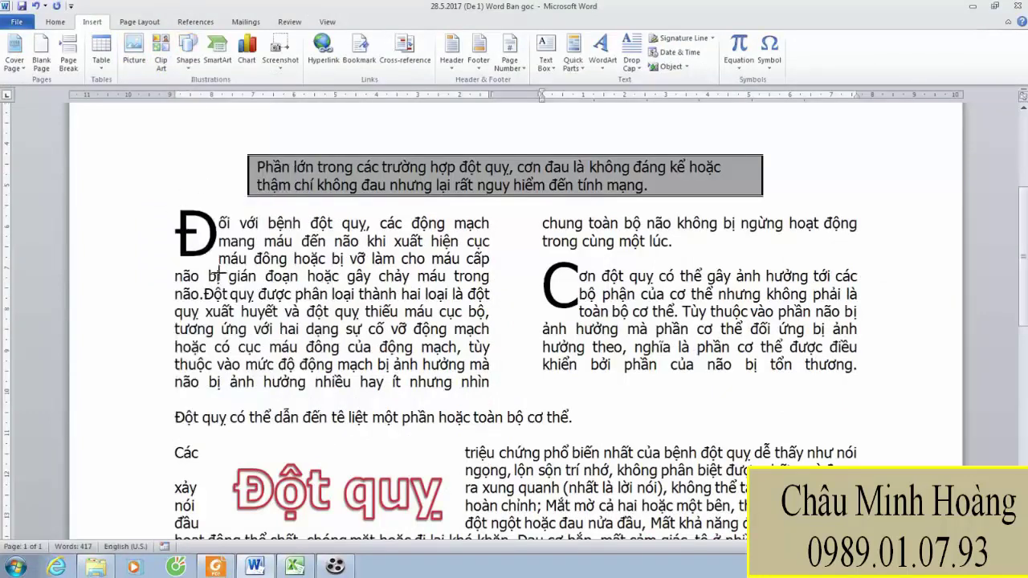
drag(218, 274, 174, 207)
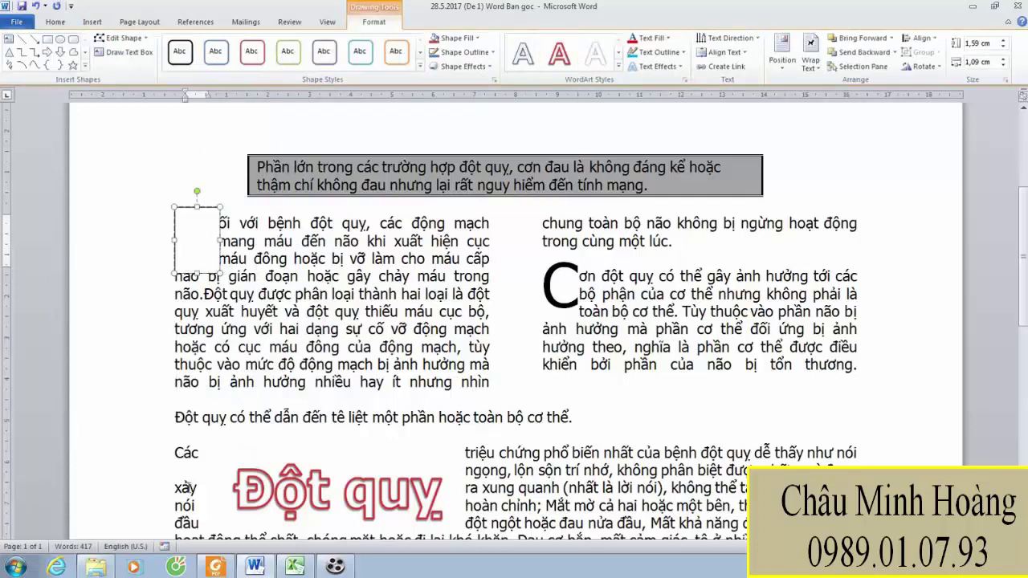
Check the sample, fill the rectangle with the light blue water-droplet texture and place it behind the text
click(214, 566)
click(215, 567)
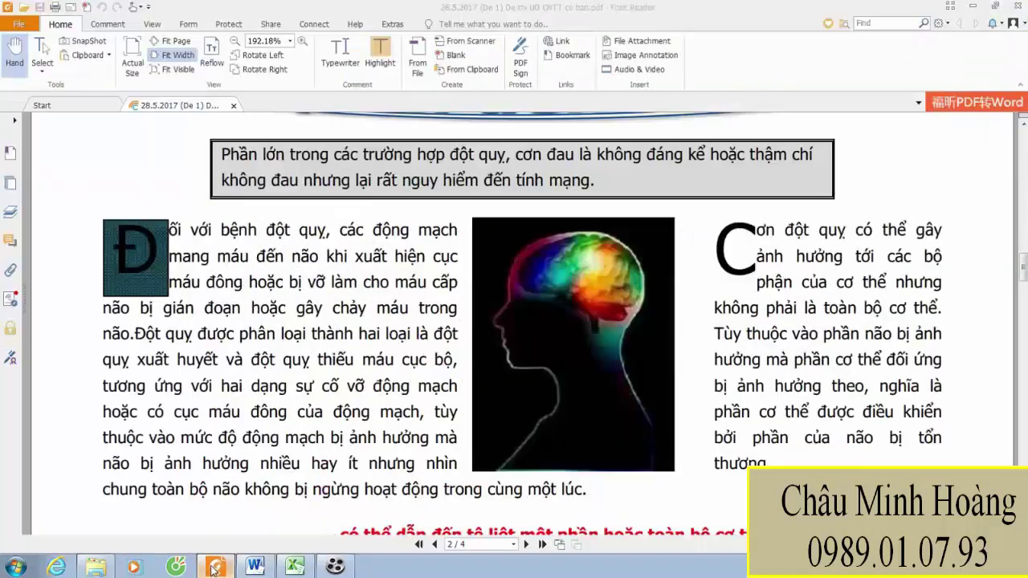
click(454, 37)
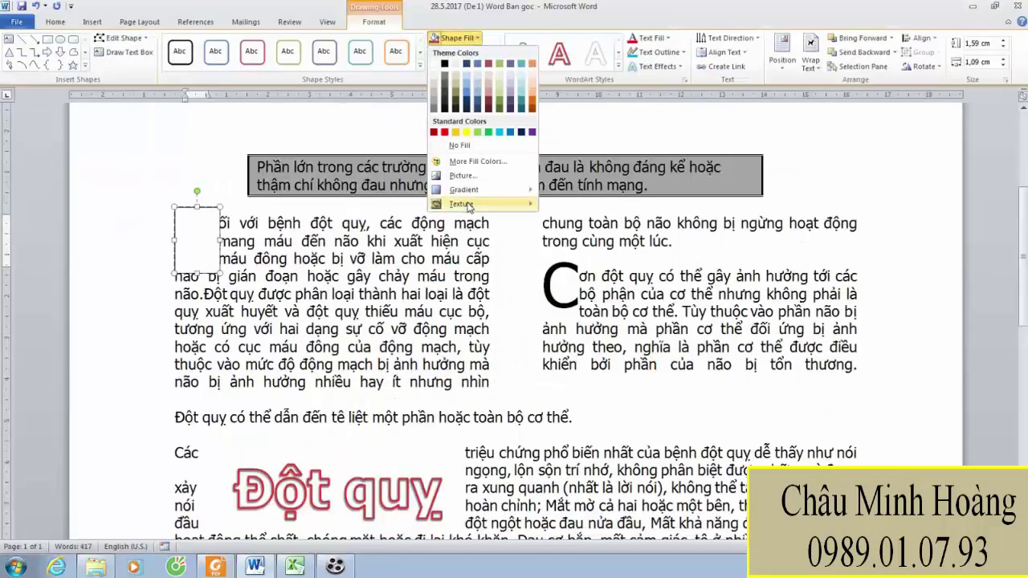
mouse_move(474, 204)
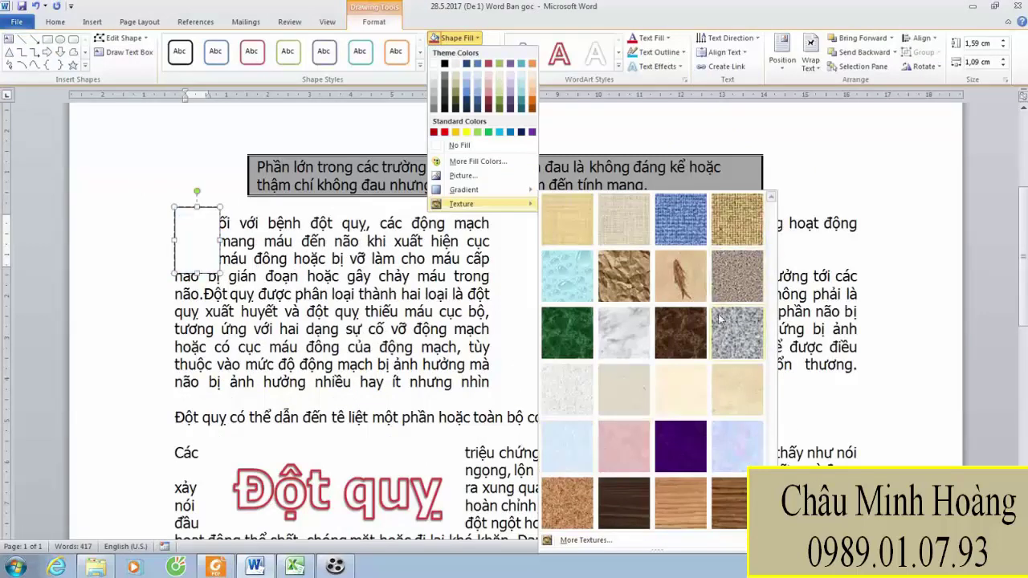
click(569, 293)
click(810, 53)
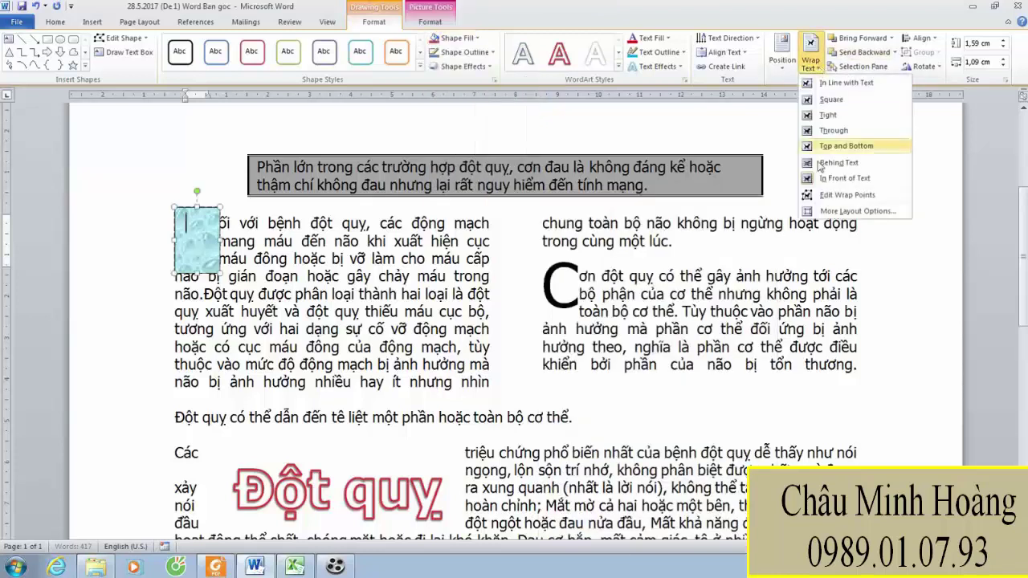
click(837, 162)
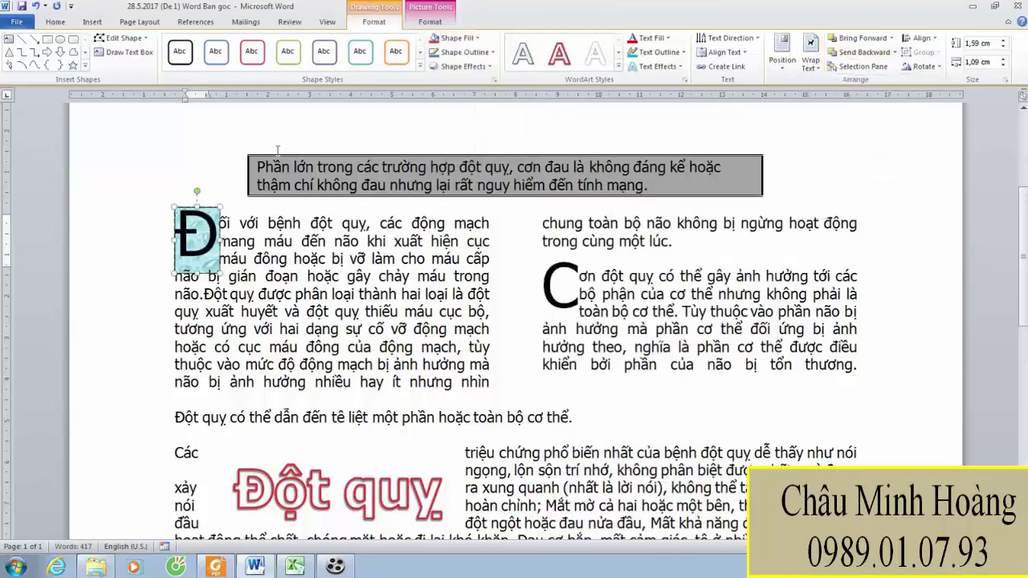
Remove the outline from the textured rectangle behind "Đ" and compare it with the Foxit Reader sample
click(491, 53)
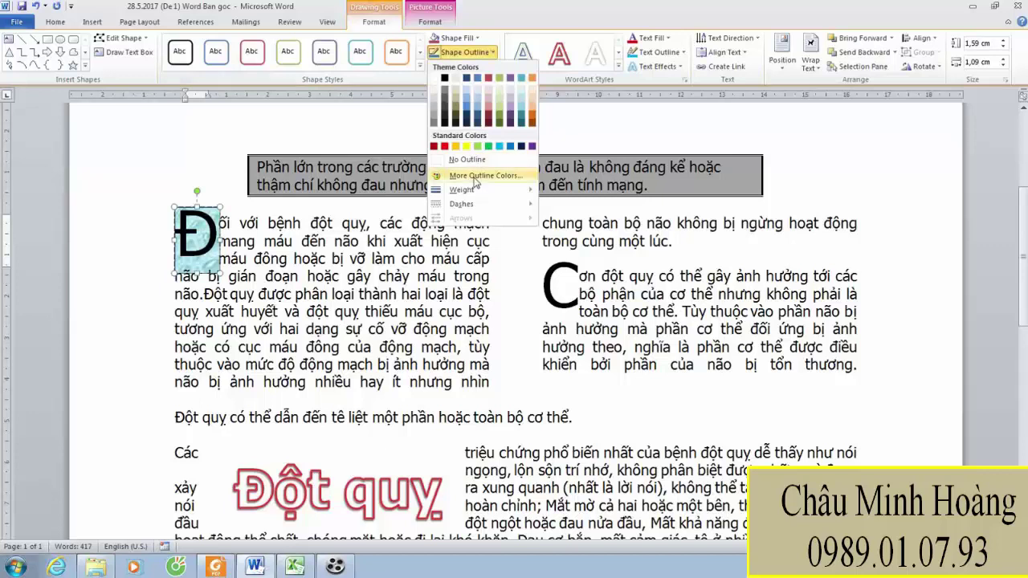
click(467, 159)
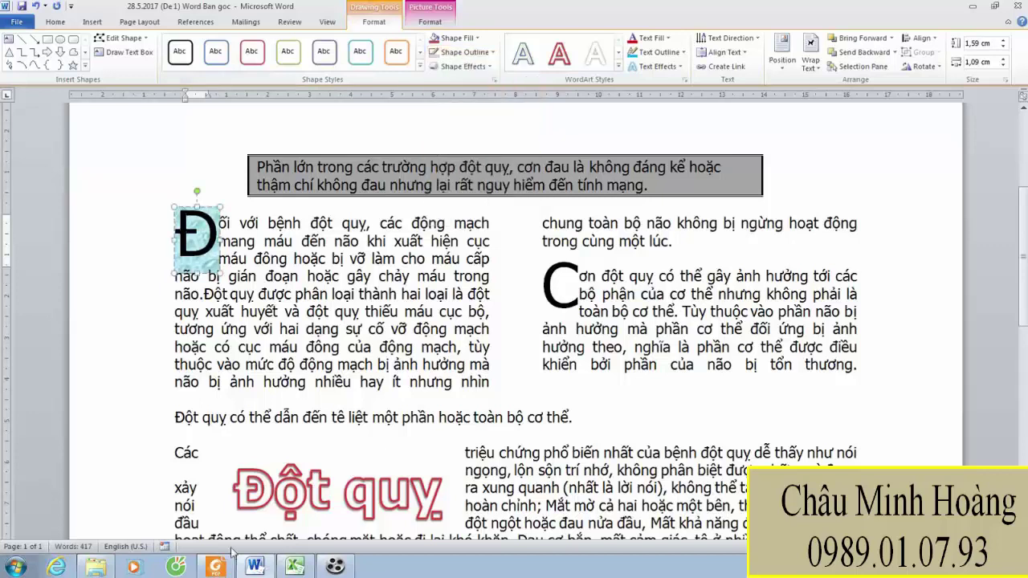
click(227, 568)
click(255, 567)
Set the head picture at the end of the document to Square wrapping and move it up into the two-column section
scroll(289, 341, down, 10)
click(286, 341)
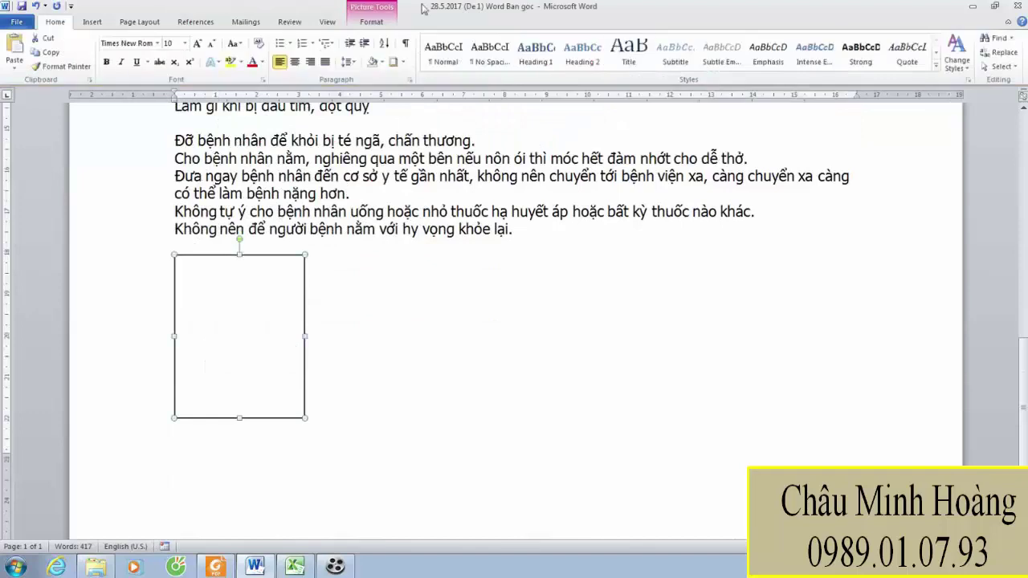
click(376, 22)
click(760, 60)
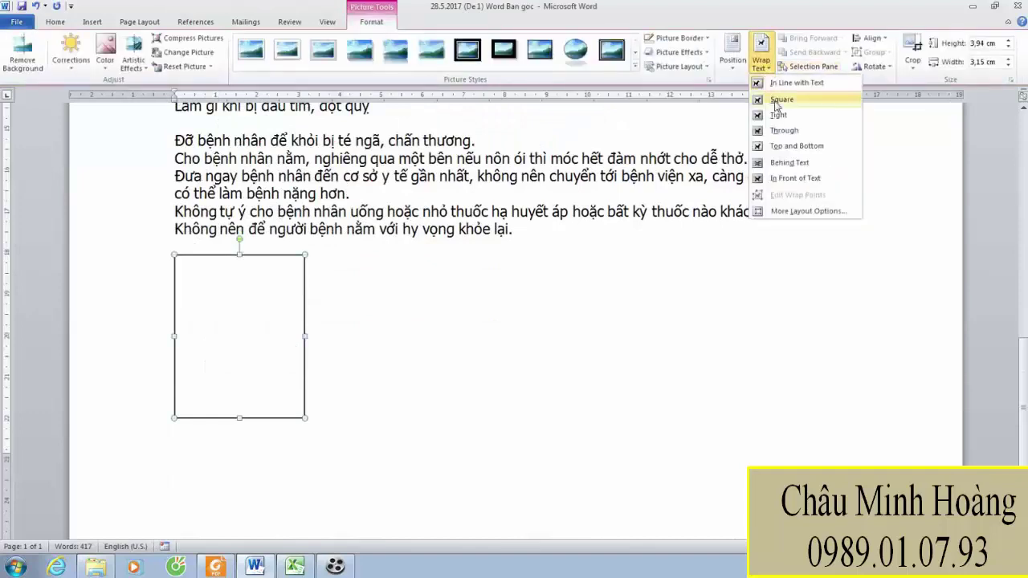
click(777, 99)
drag(220, 352, 588, 338)
drag(560, 223, 483, 253)
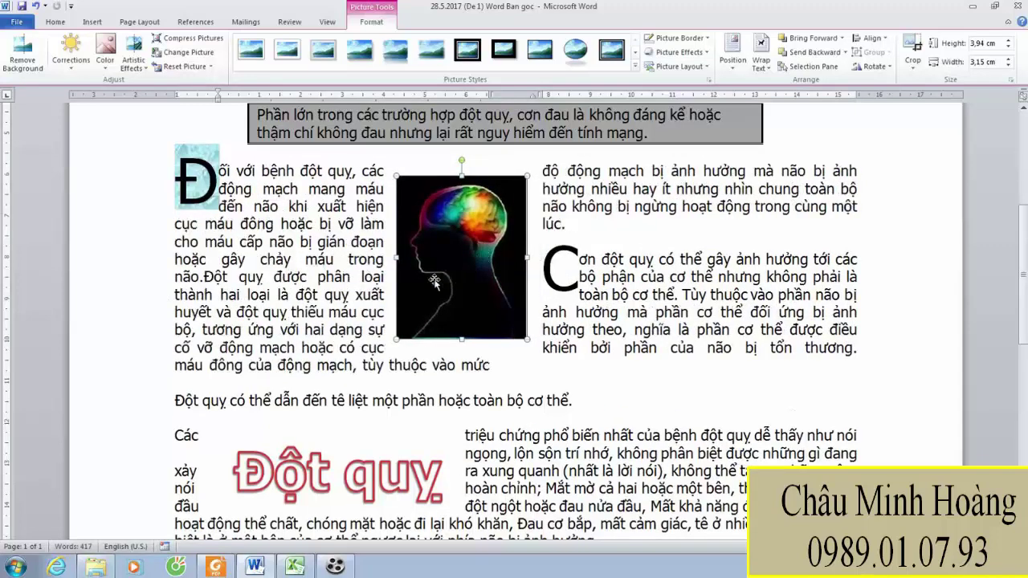
Move the textured rectangle slightly down so it sits behind the drop cap "Đ"
click(178, 150)
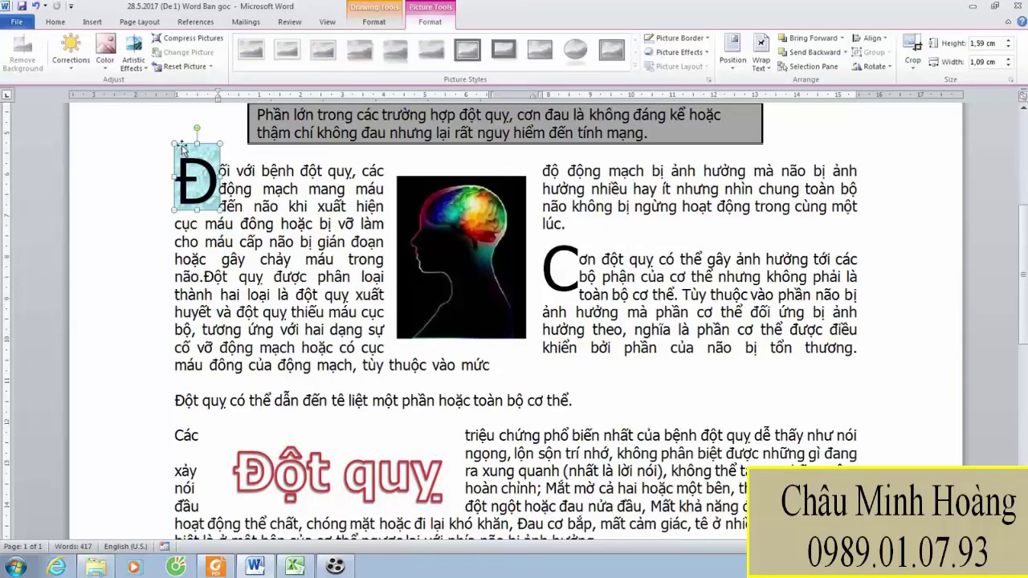
drag(179, 150, 173, 159)
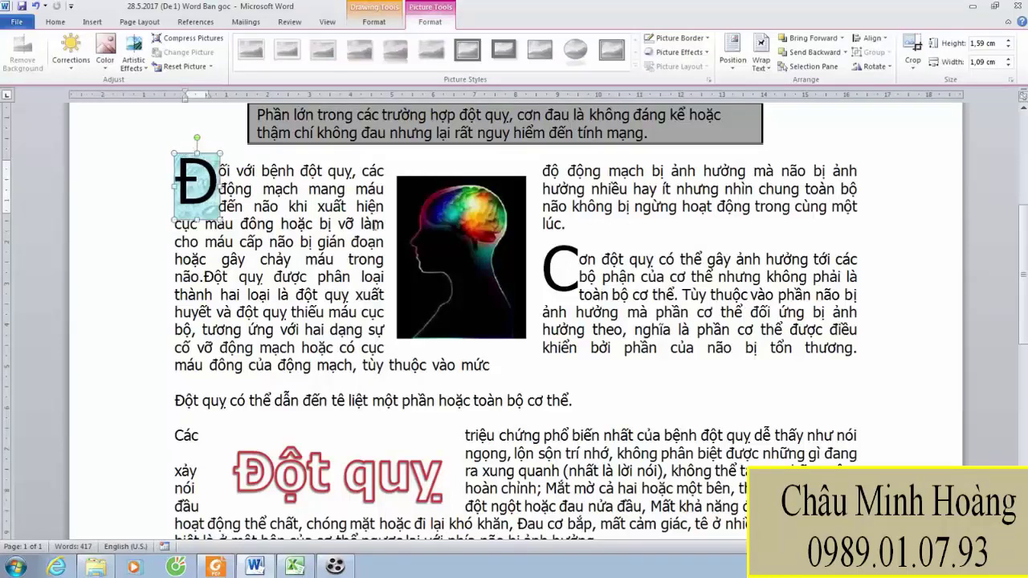
click(360, 224)
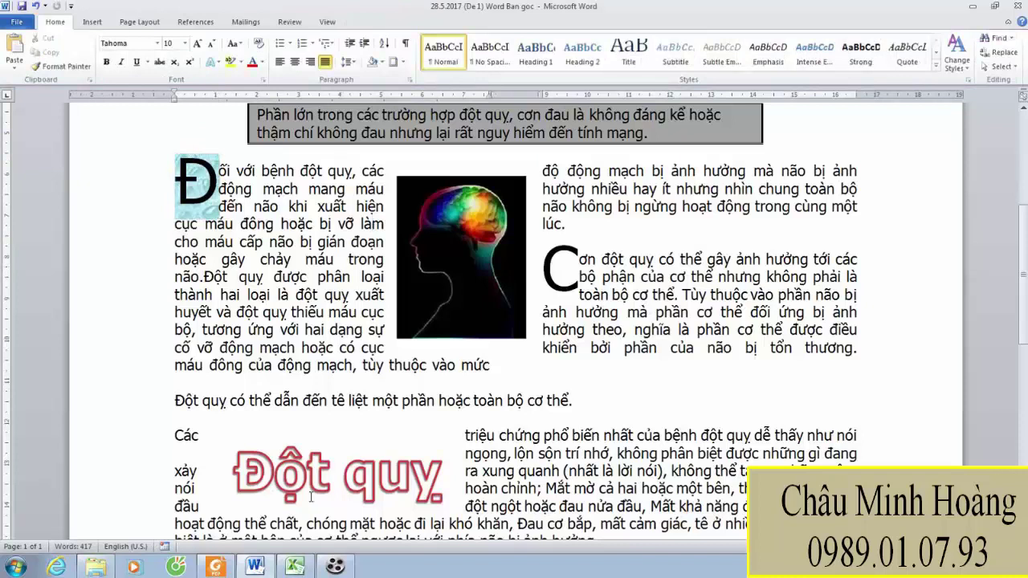
Compare the picture's placement with the Foxit Reader sample and try moving the head picture lower between the two columns
click(219, 567)
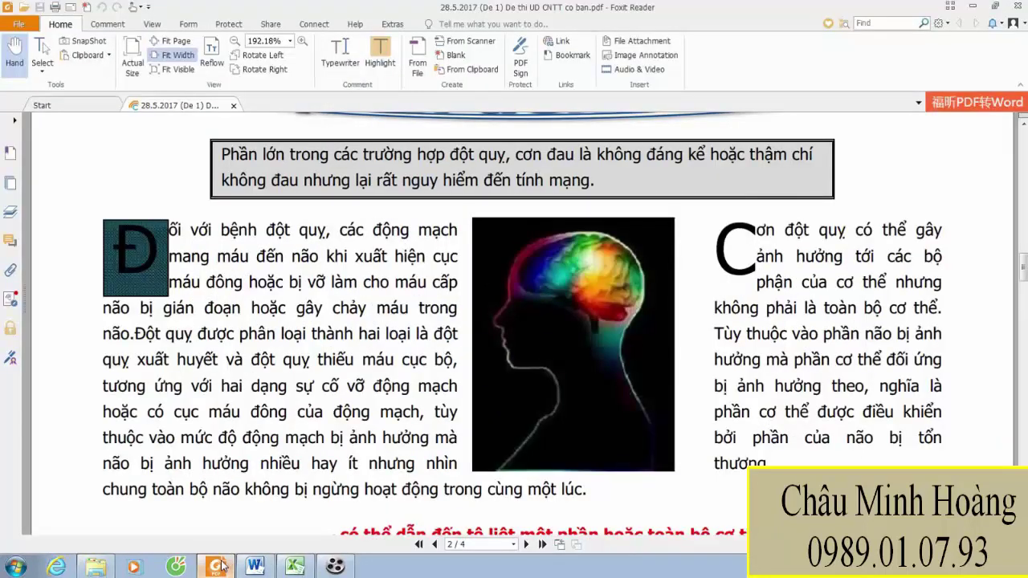
click(219, 567)
click(524, 264)
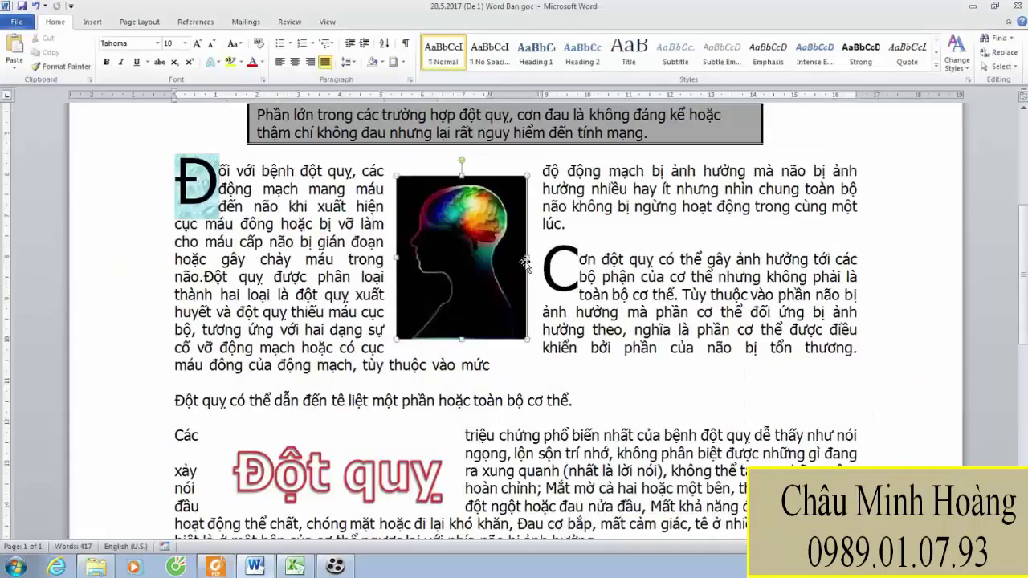
drag(501, 256, 522, 314)
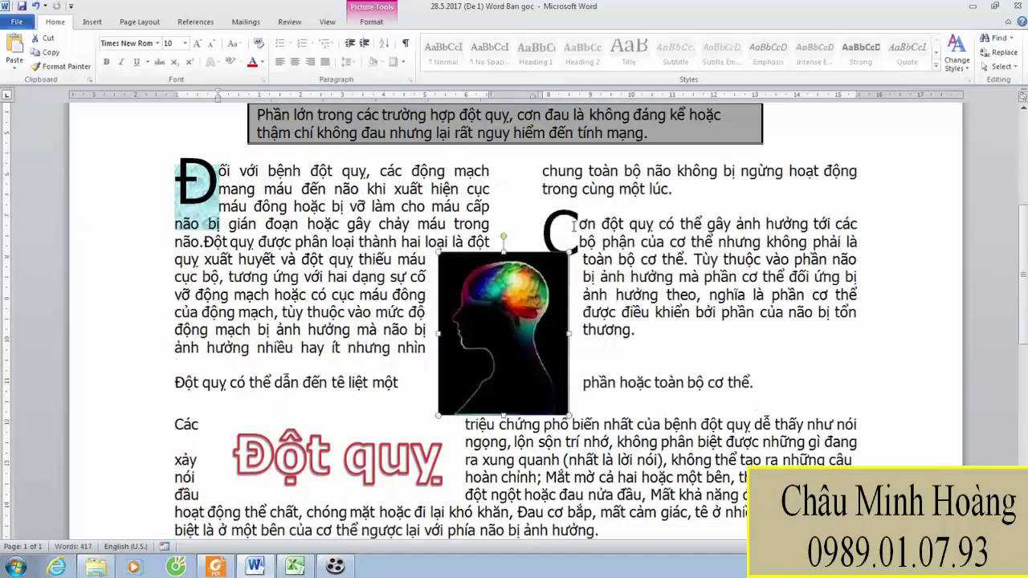
Remove the drop cap from "C" and move the head picture up to the start of the second column, beside the first column
click(564, 218)
double_click(562, 225)
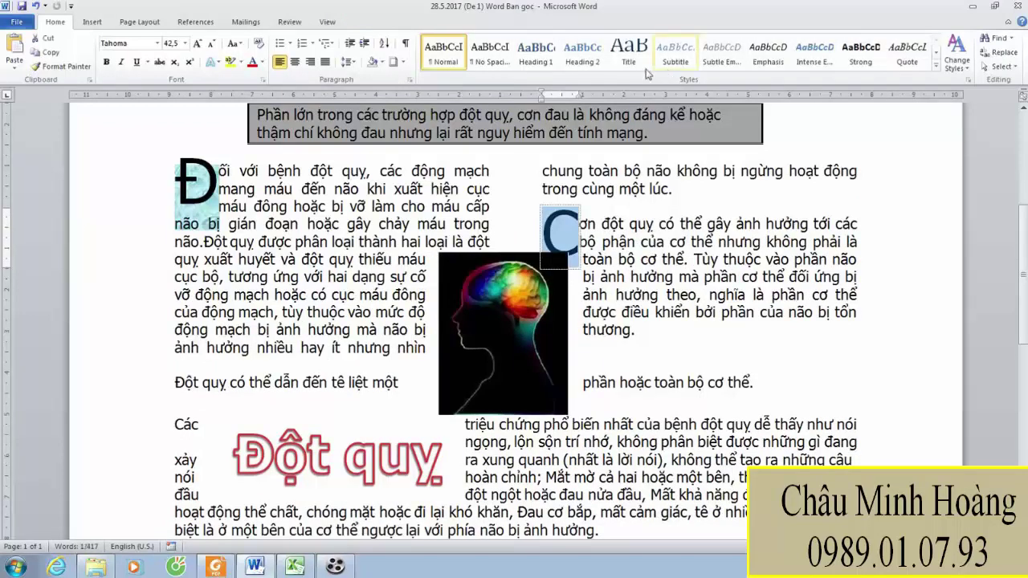
click(92, 22)
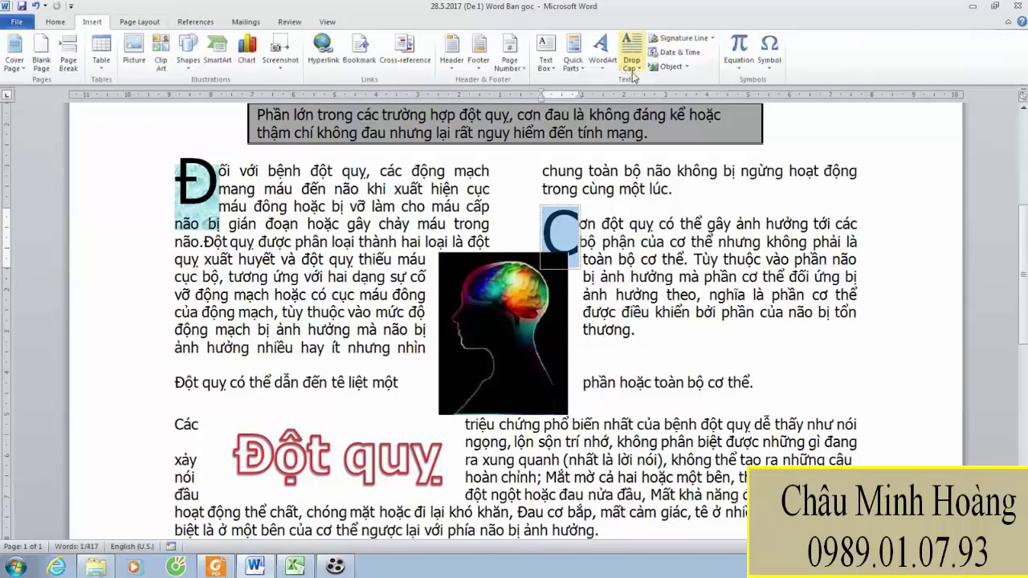
click(631, 55)
click(643, 99)
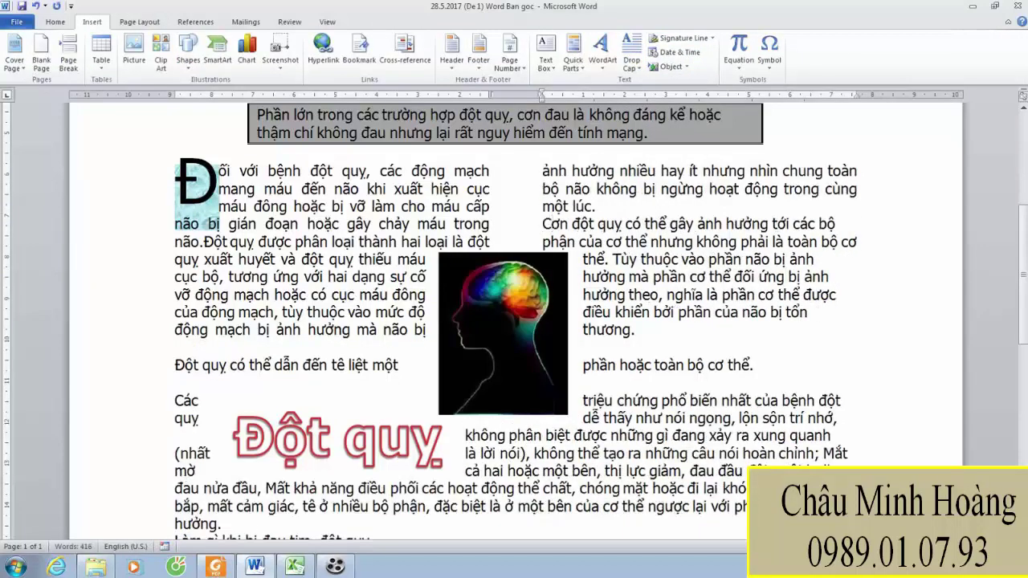
drag(529, 334, 594, 263)
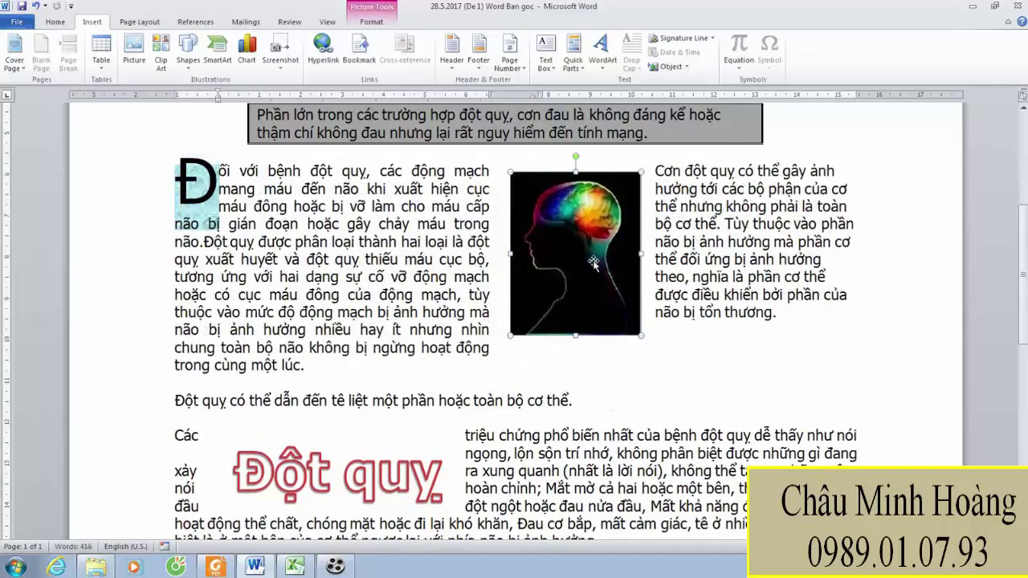
Apply a dropped cap to the "C" of the second column again and move its frame to the paragraph start beside the picture
click(657, 172)
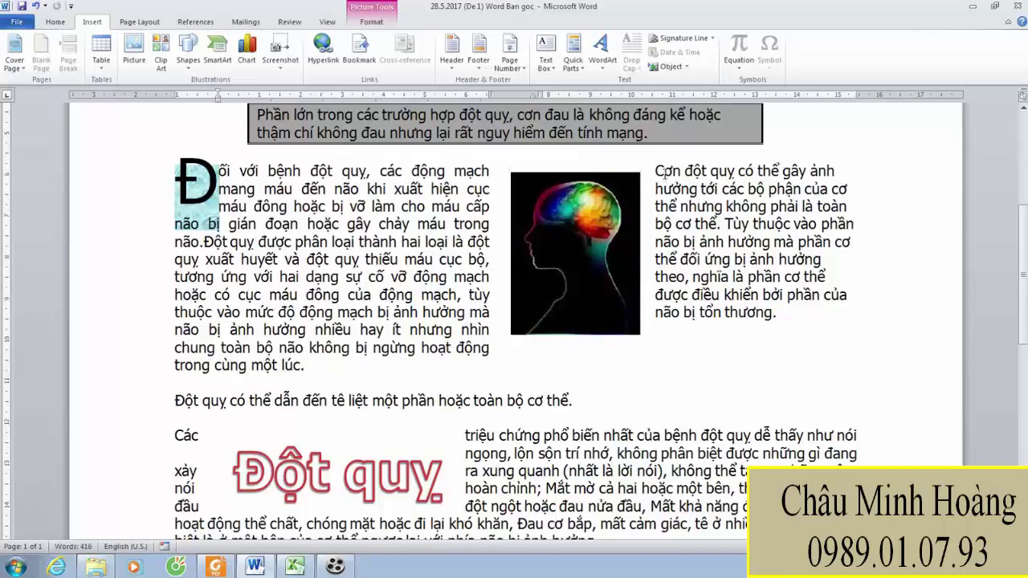
click(668, 67)
click(707, 86)
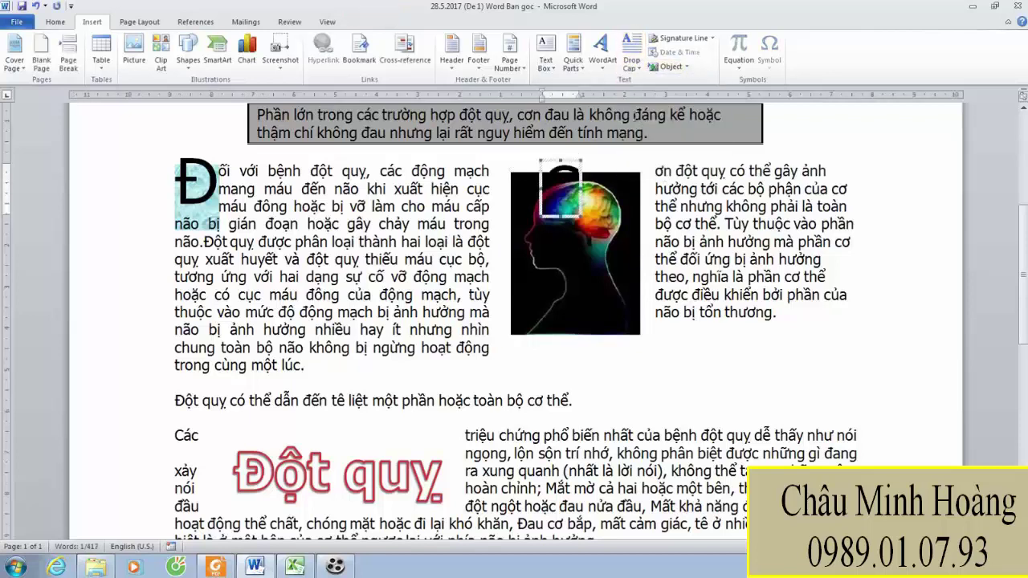
drag(557, 163, 653, 155)
click(713, 251)
Examine the Foxit Reader sample for the picture layout, the slanted "Đột quỵ" WordArt and the formatting of the text beside it
click(633, 293)
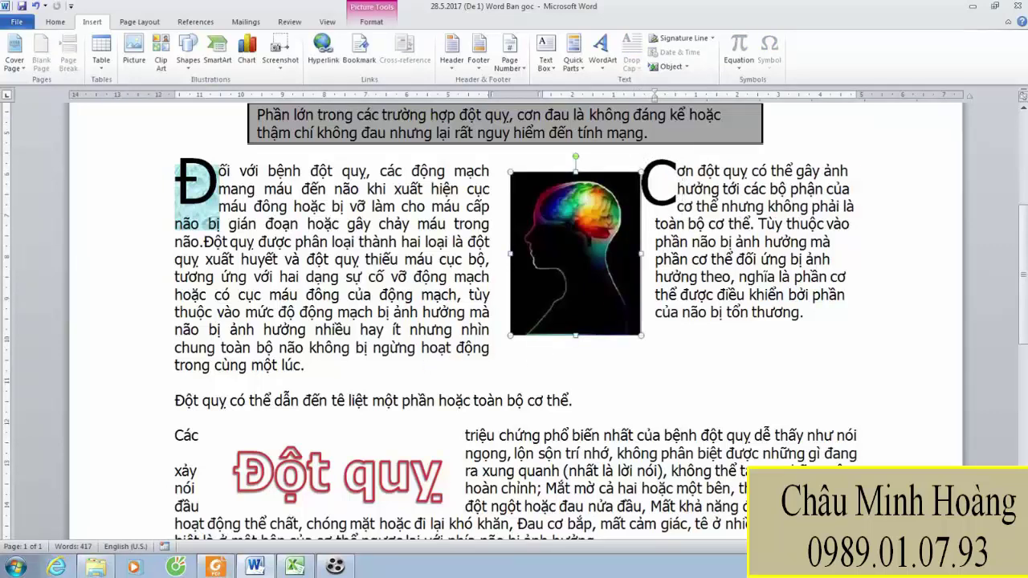
click(250, 399)
click(215, 568)
click(215, 568)
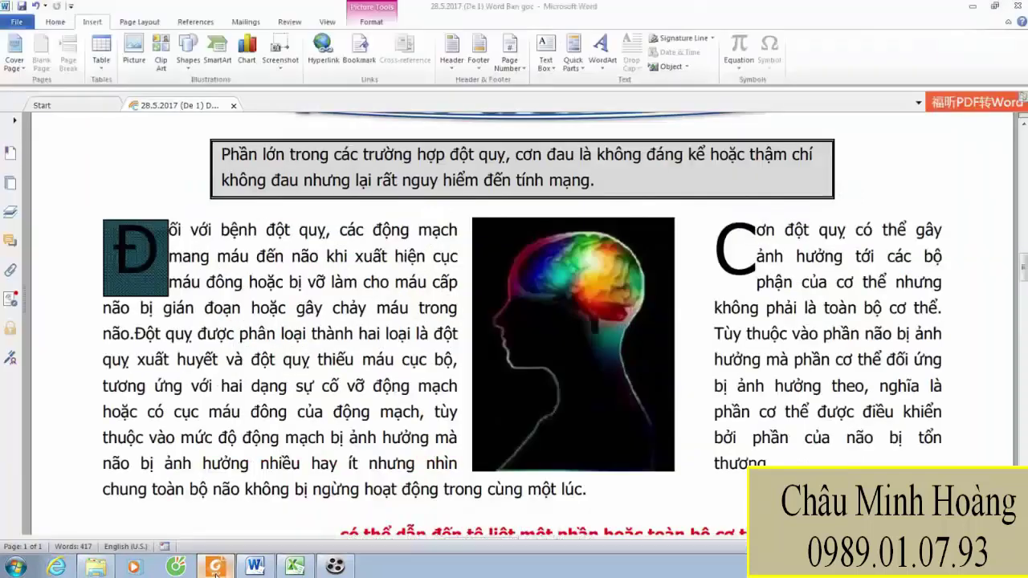
click(216, 569)
scroll(390, 438, down, 3)
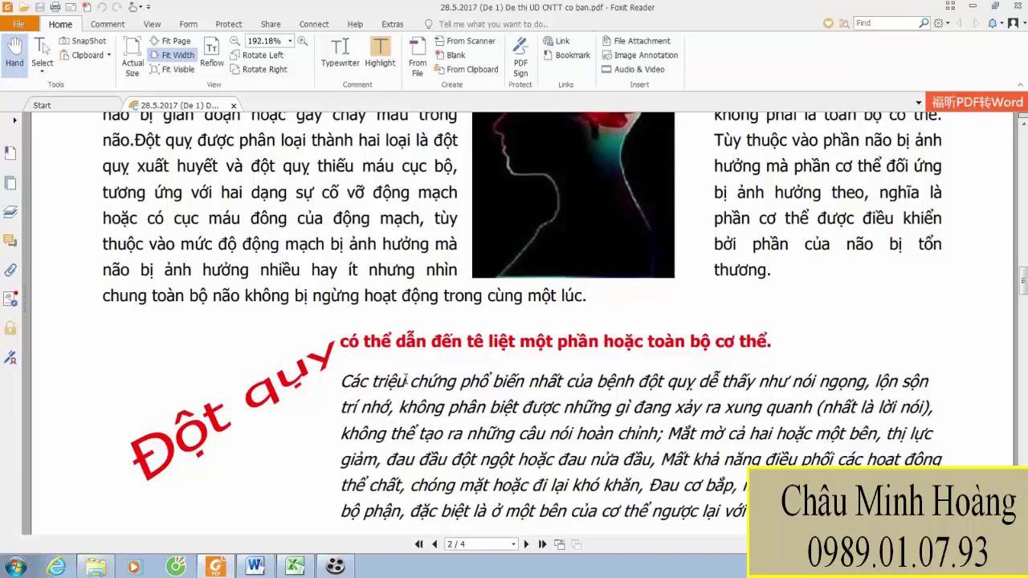
scroll(405, 380, down, 1)
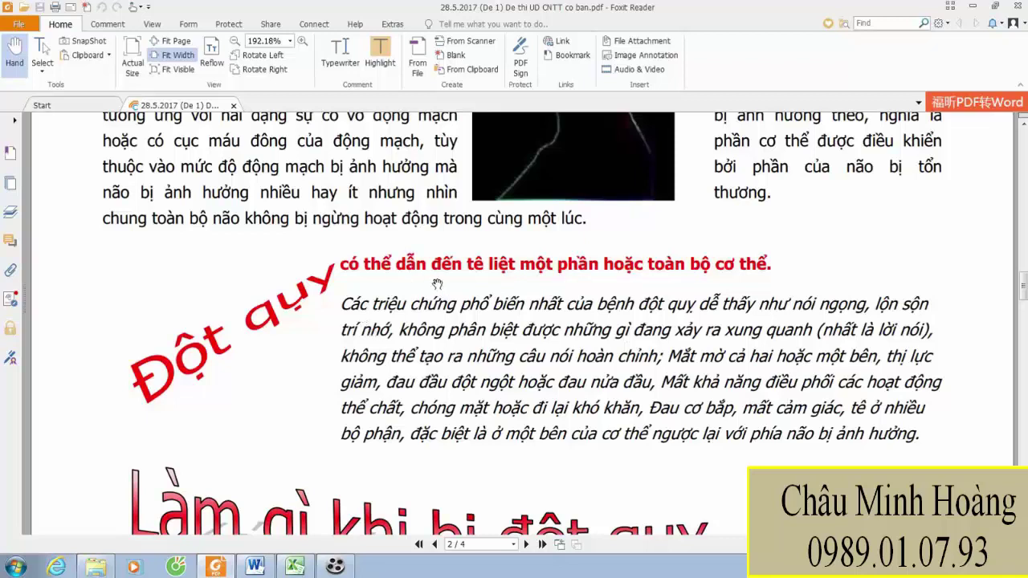
Return to Word and move the "Đột quỵ" WordArt down, out of the symptoms paragraph, to below the "Làm gì khi bị đau tim, đột quỵ" line
click(255, 567)
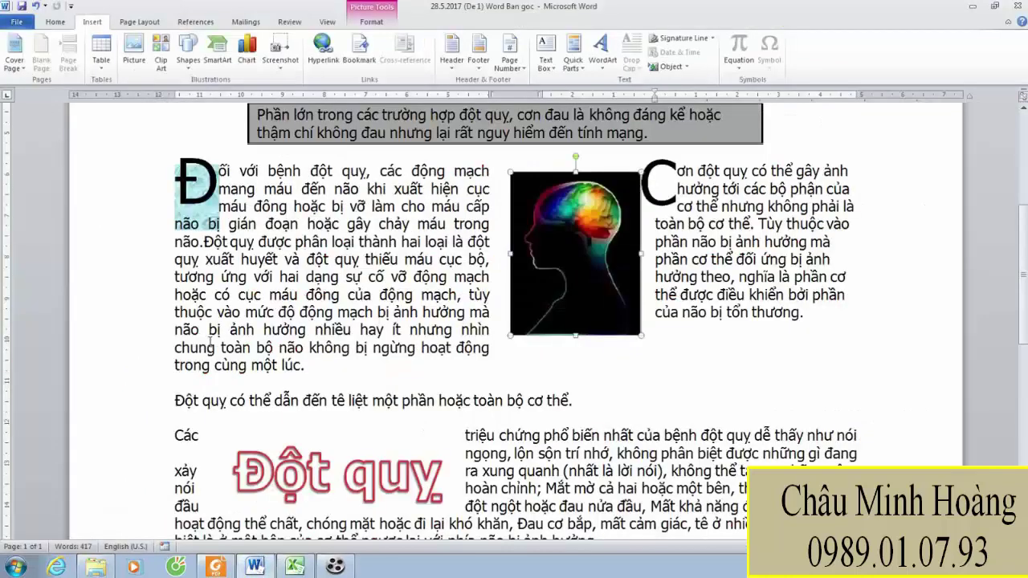
scroll(190, 427, down, 2)
click(241, 324)
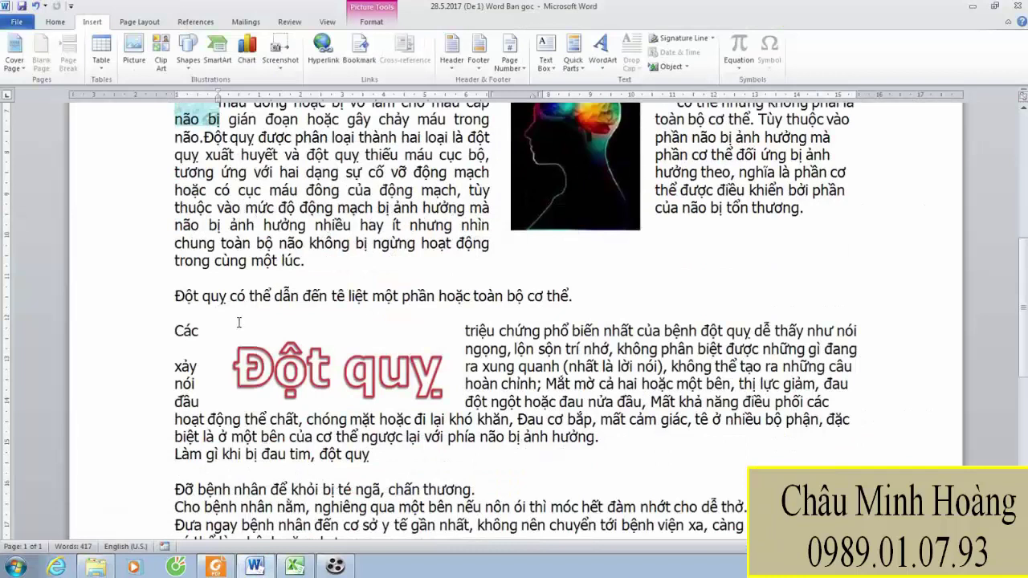
click(225, 331)
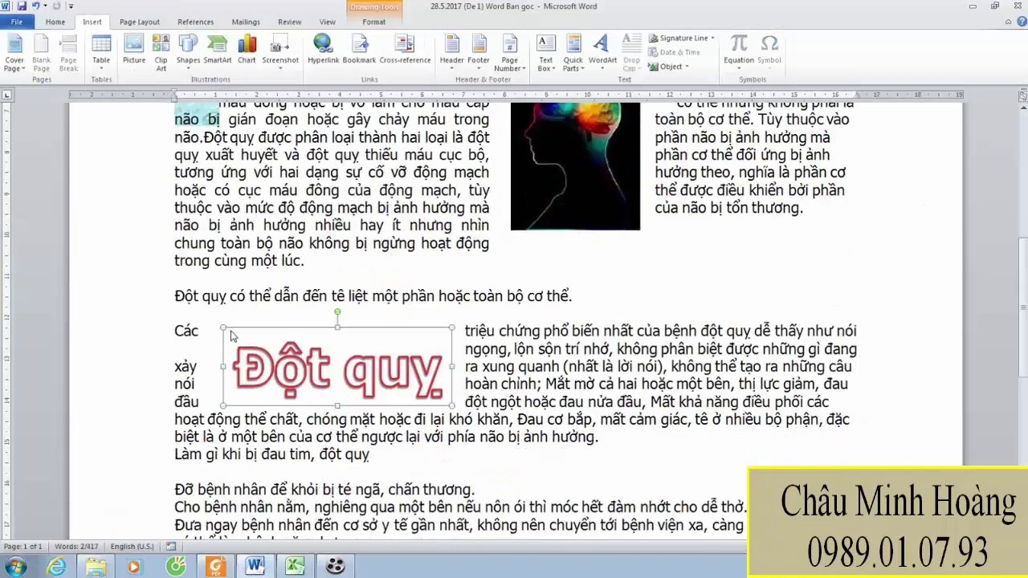
drag(211, 395, 204, 453)
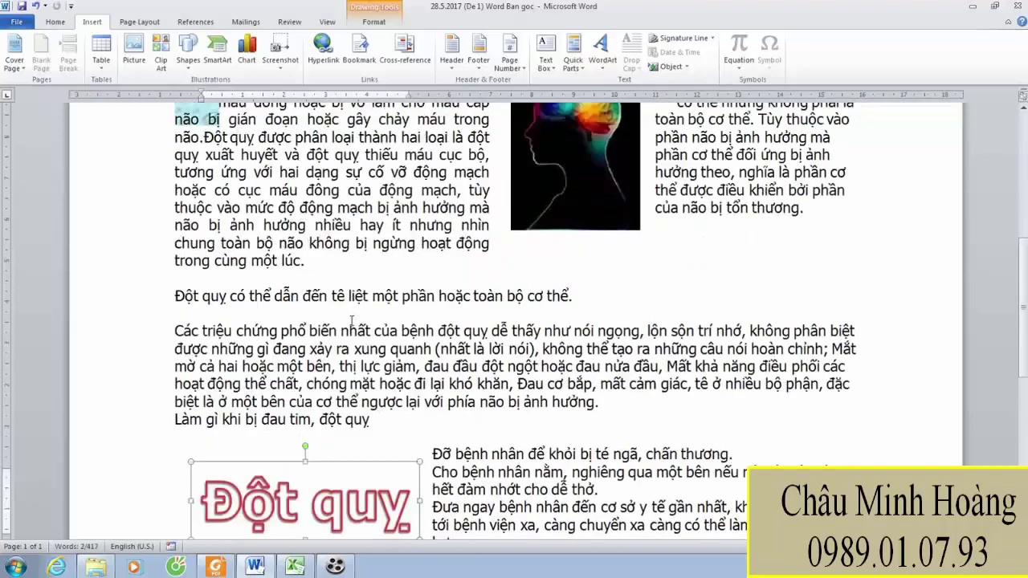
Check the Foxit Reader sample, return to Word and delete the outlined "Đột quỵ" WordArt beside the first-aid text
click(219, 568)
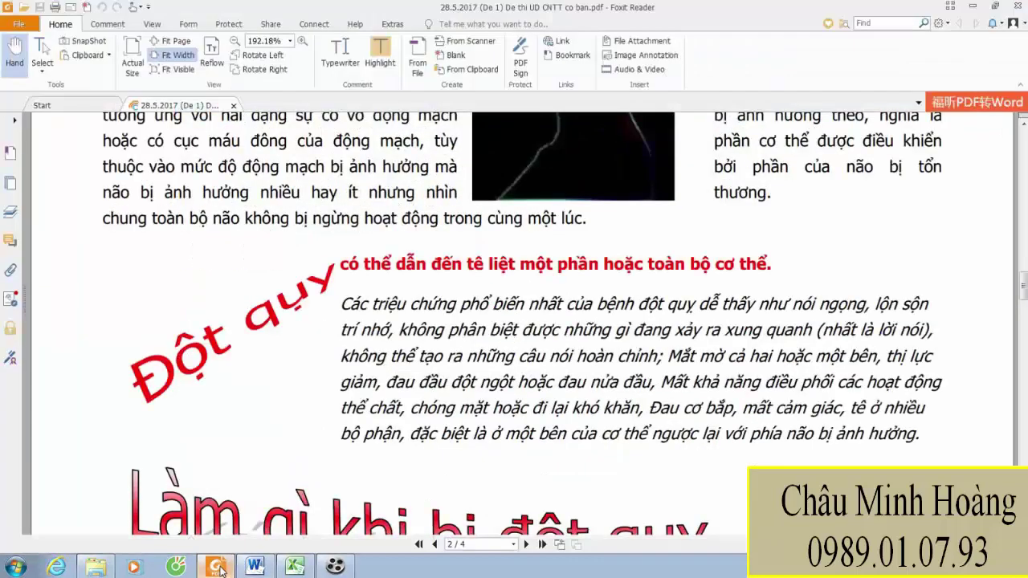
click(219, 568)
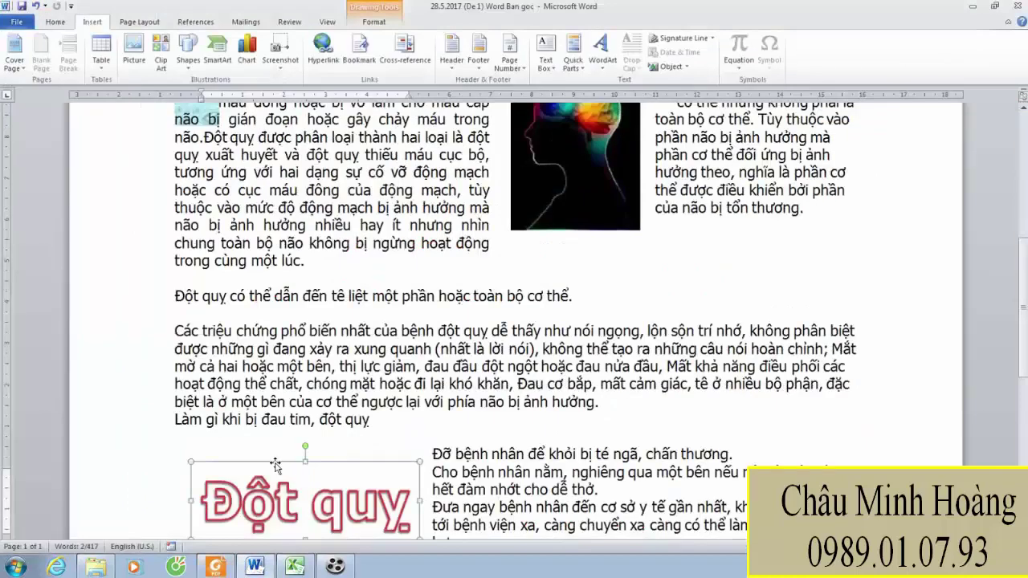
key(Delete)
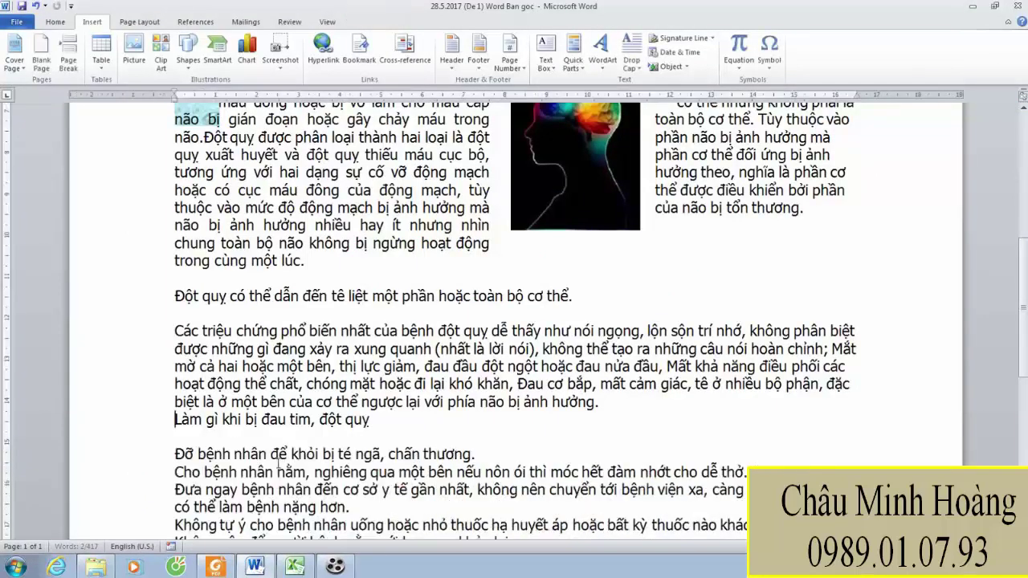
Format "có thể dẫn đến tê liệt một phần hoặc toàn bộ cơ thể." in bold red, checking it against the sample
drag(231, 295, 354, 314)
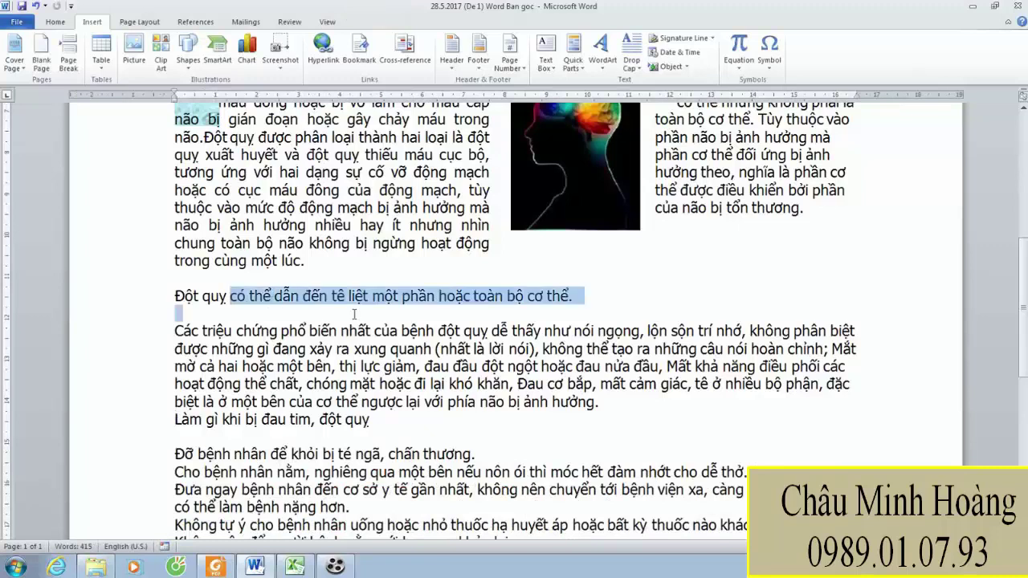
drag(590, 310, 578, 296)
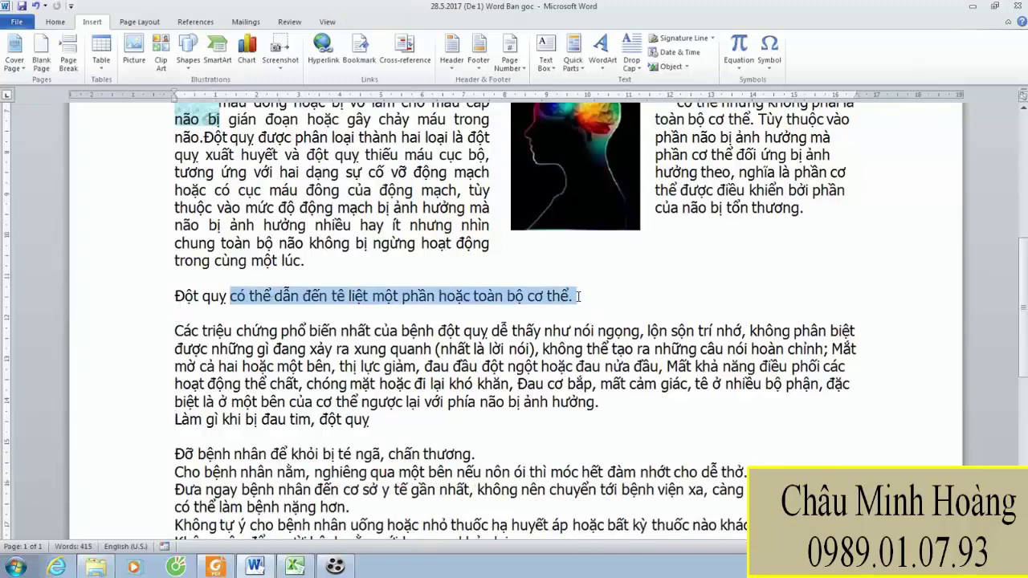
click(54, 22)
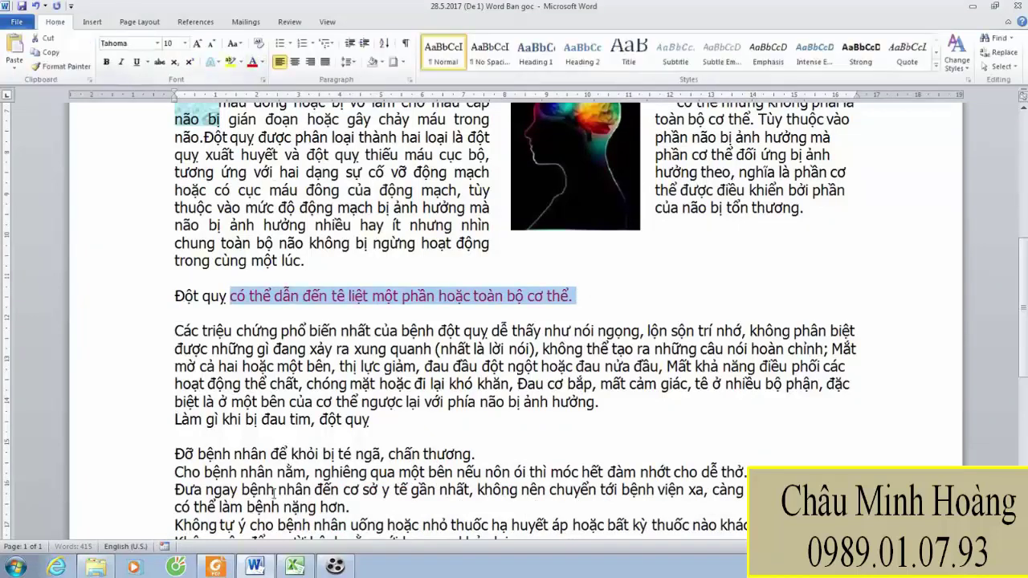
click(227, 568)
click(227, 567)
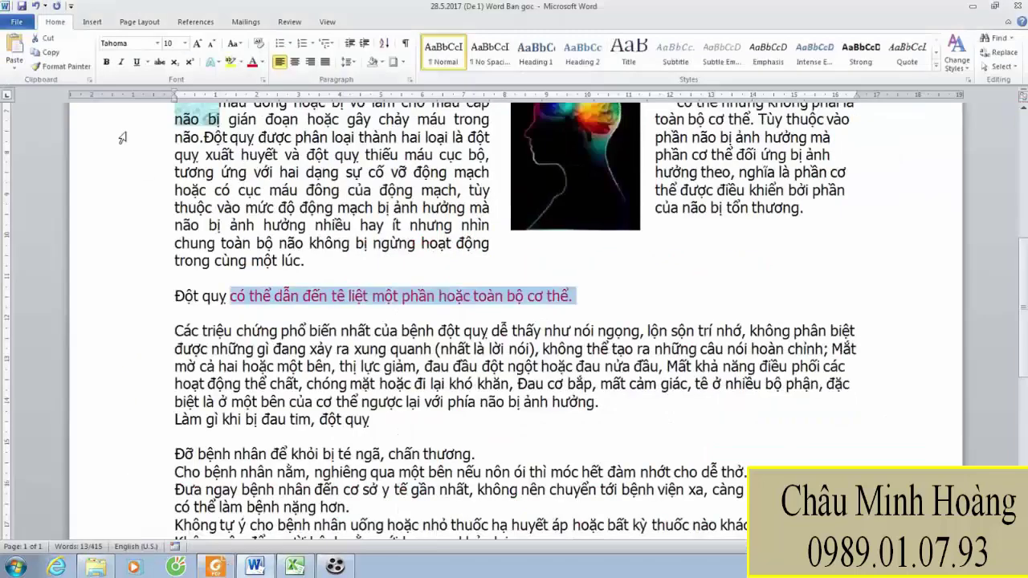
click(104, 62)
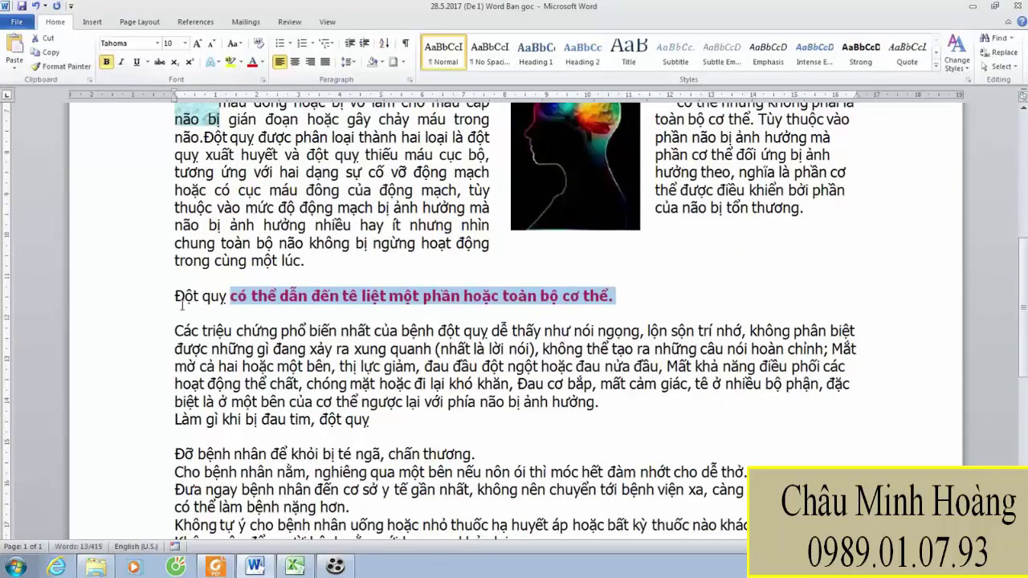
Convert the words "Đột quỵ" before the red sentence into WordArt with the solid red bevelled style
drag(176, 297, 224, 298)
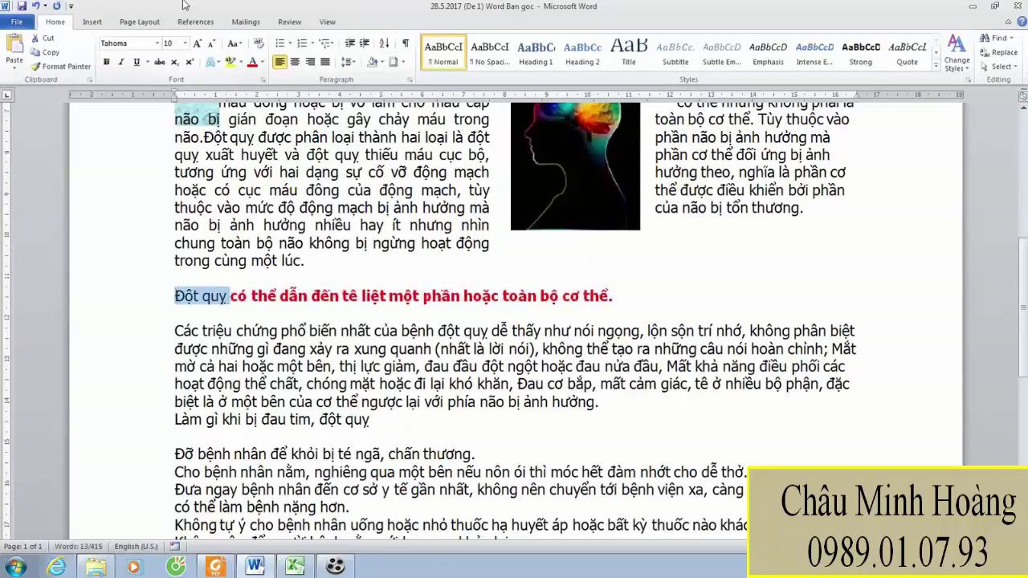
click(91, 22)
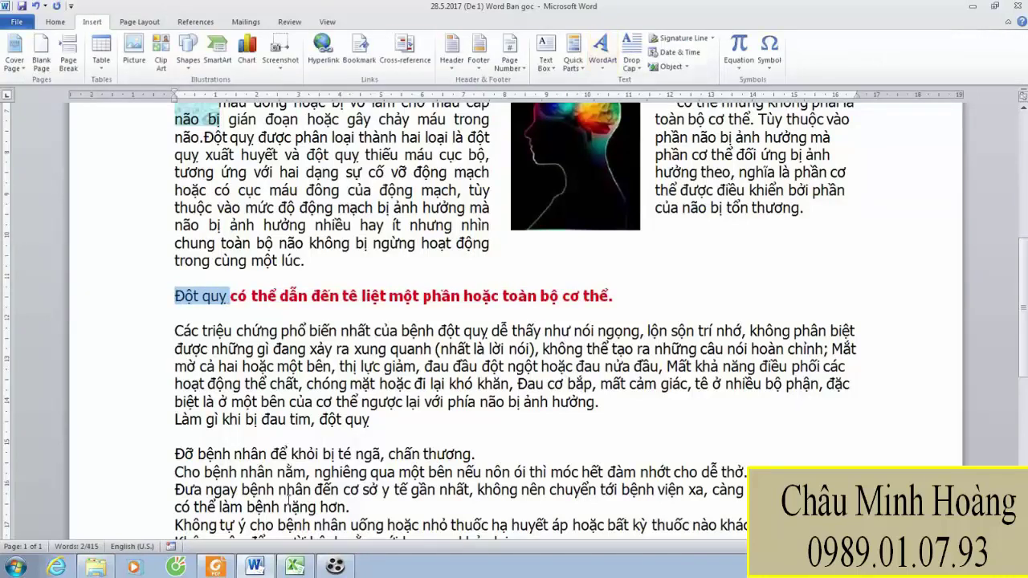
click(215, 567)
click(216, 567)
click(602, 50)
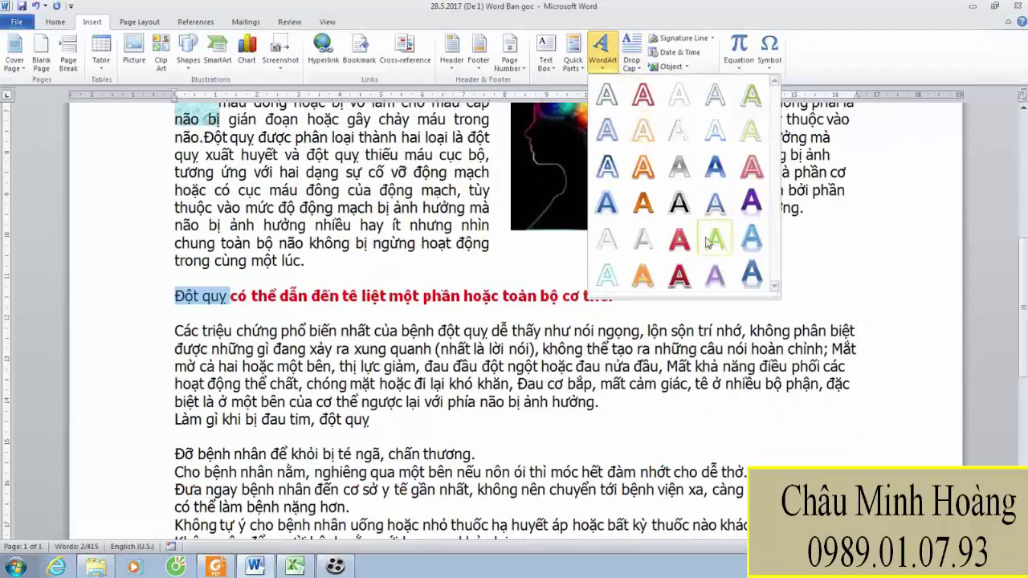
click(681, 243)
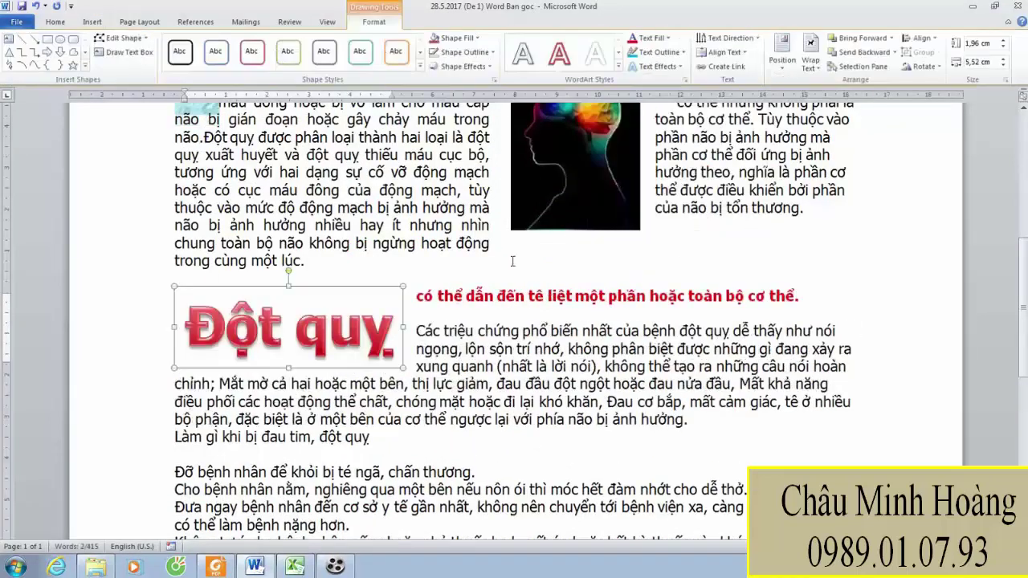
Apply an upward-slanting warp transform to the "Đột quỵ" WordArt text, following the sample
drag(402, 342, 223, 309)
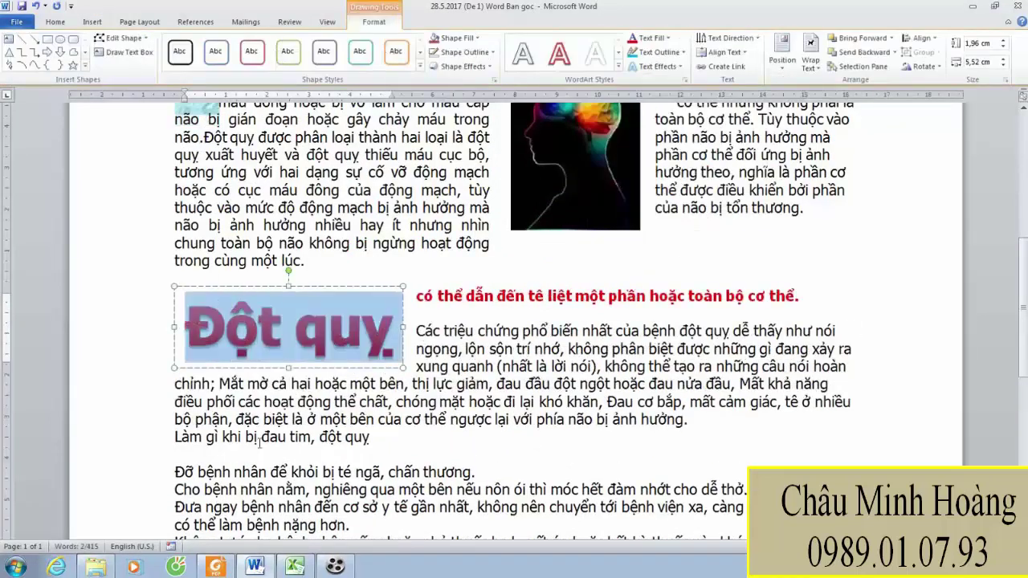
click(217, 568)
click(217, 568)
click(681, 69)
mouse_move(682, 244)
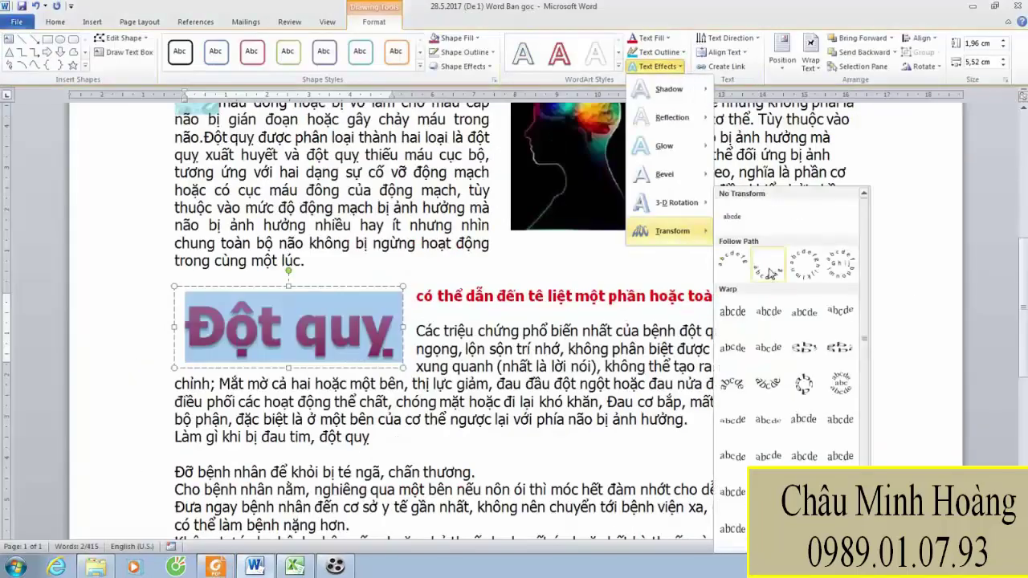
scroll(771, 425, down, 2)
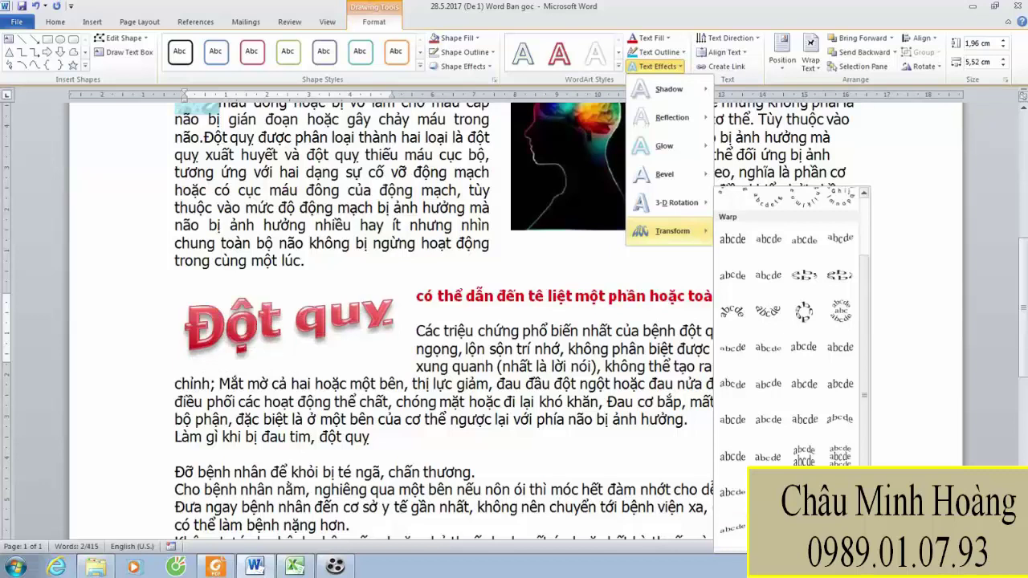
click(738, 545)
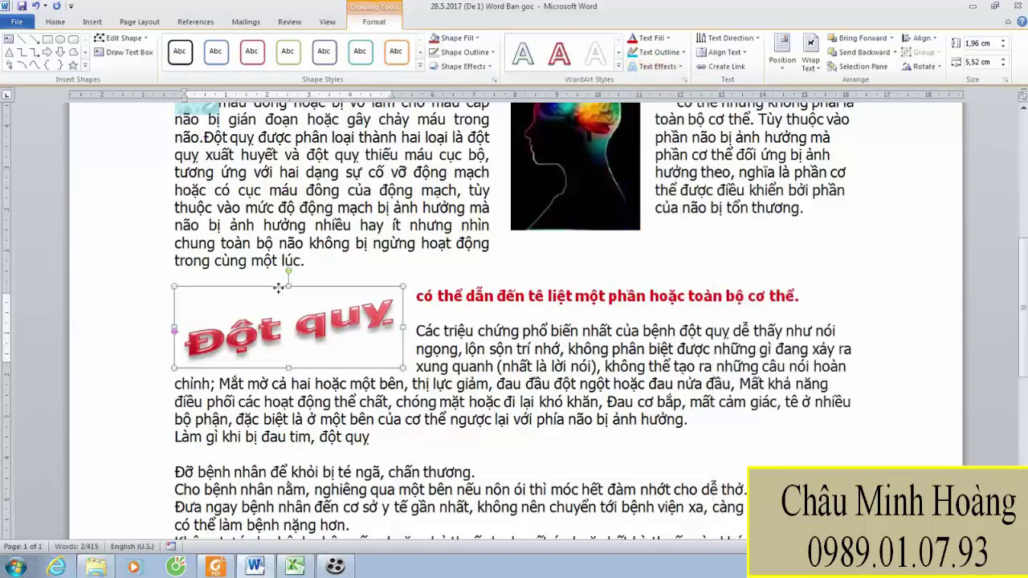
Increase the "Đột quỵ" WordArt's height to about 3.16 cm and position it beside the red sentence and symptoms paragraph
drag(277, 316, 292, 317)
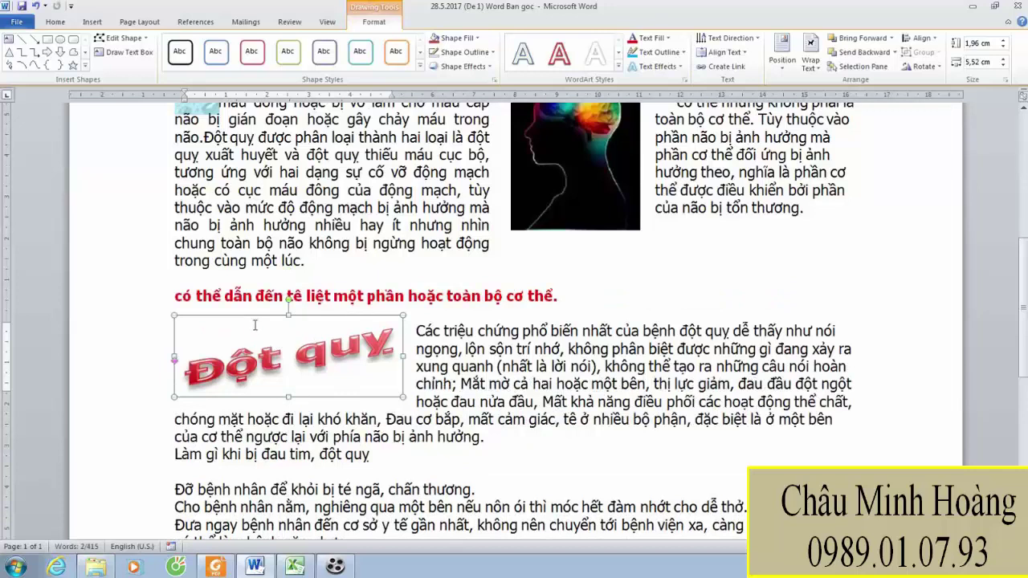
drag(246, 308, 241, 300)
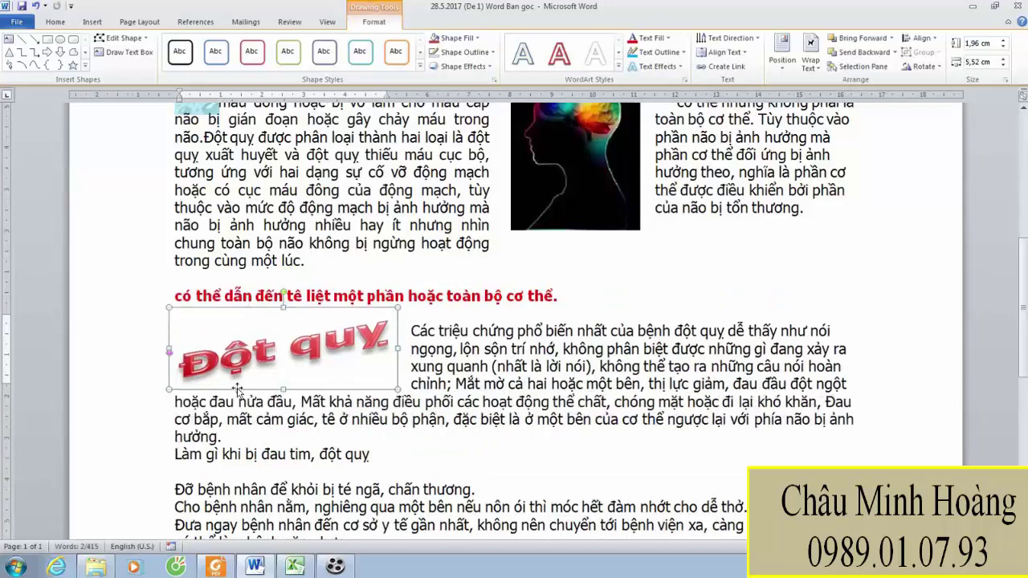
drag(285, 421, 284, 438)
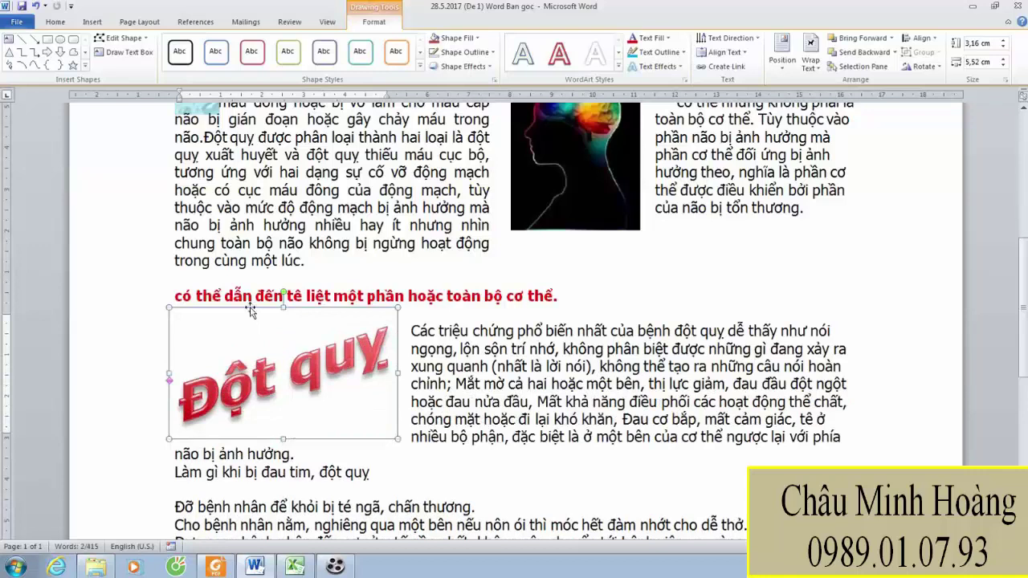
drag(251, 293, 251, 296)
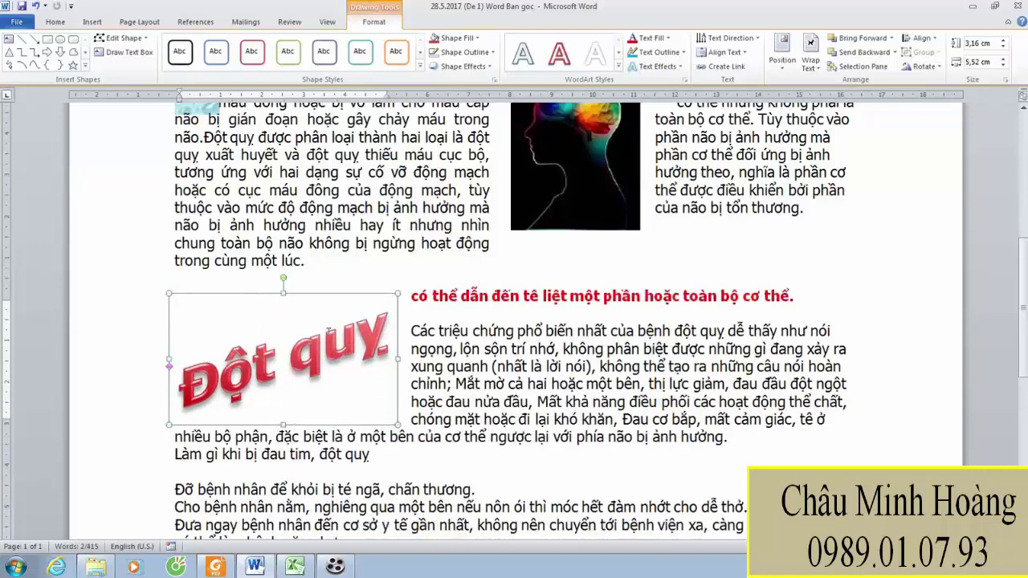
Italicize the whole symptoms paragraph beginning "Các triệu chứng phổ biến nhất", as in the sample
click(412, 334)
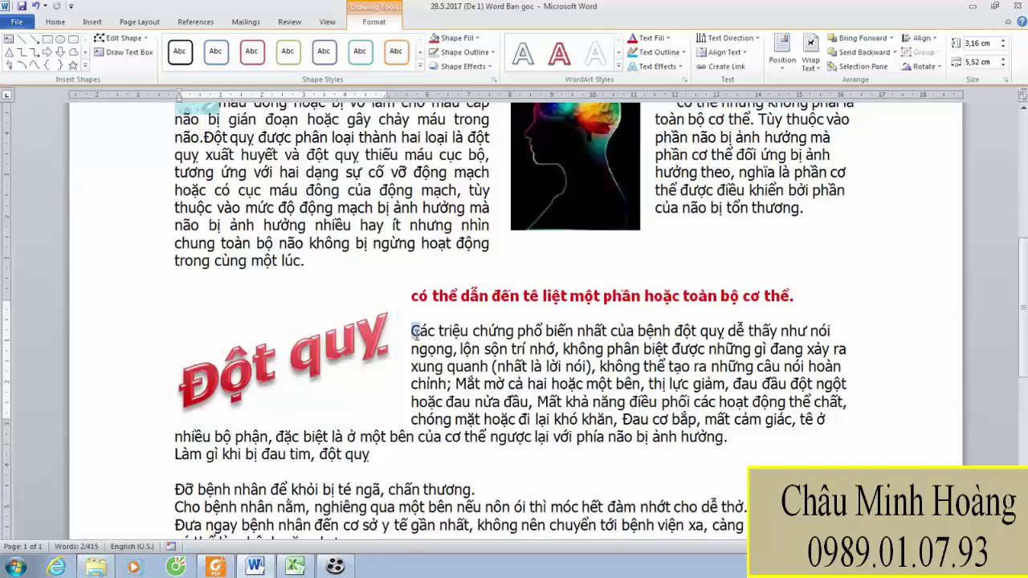
drag(411, 334, 474, 367)
click(227, 566)
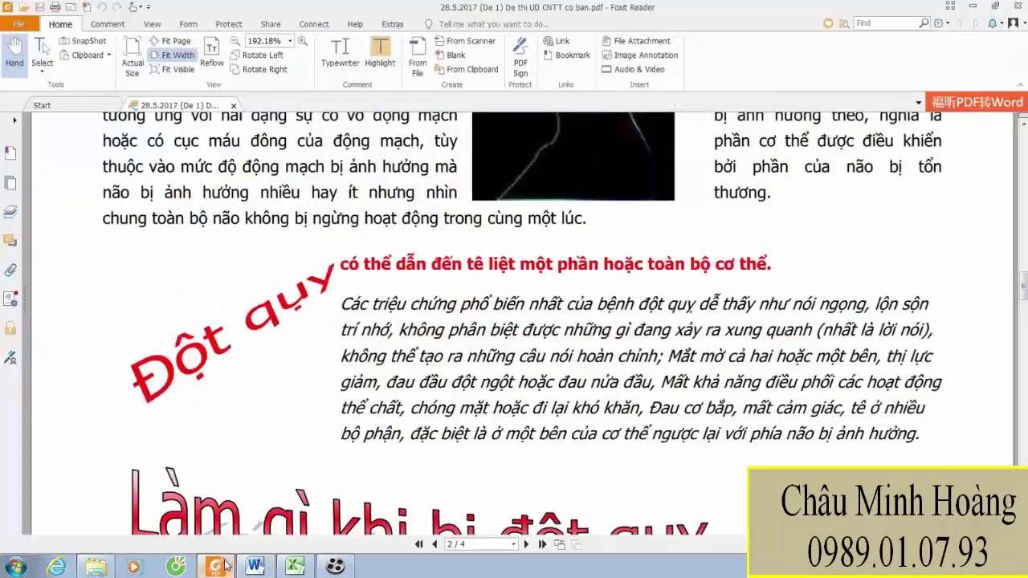
click(228, 565)
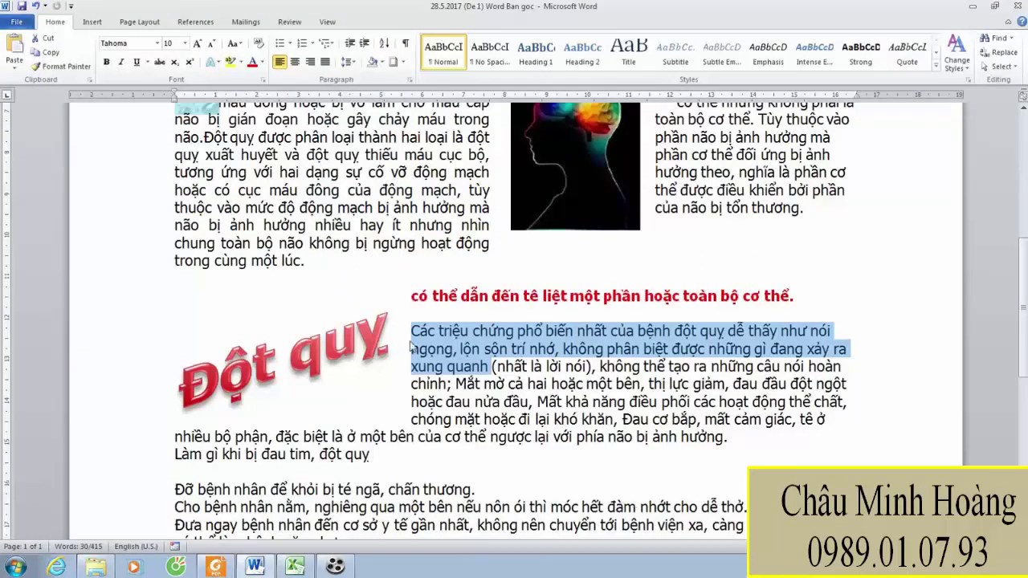
drag(412, 330, 729, 437)
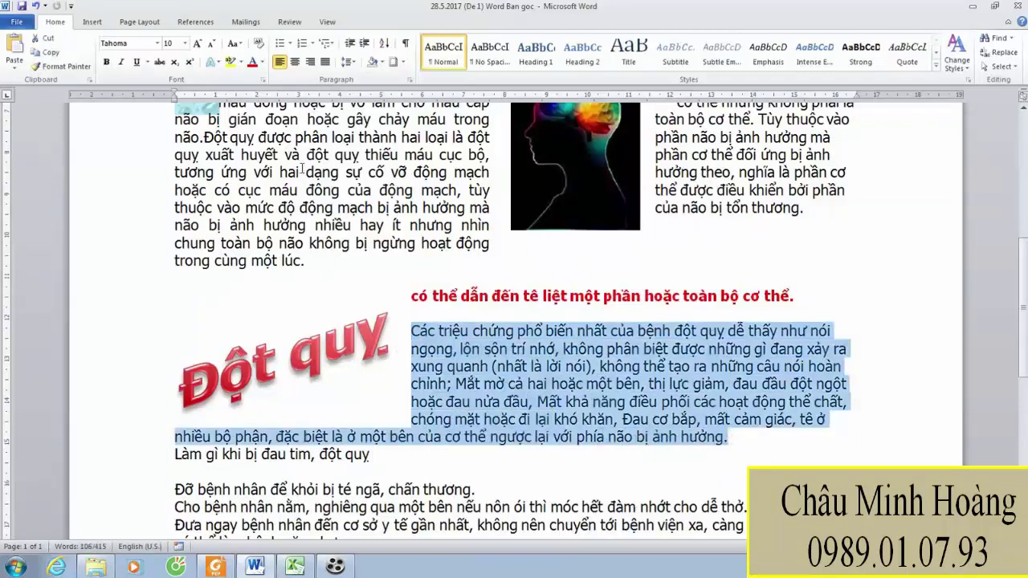
click(123, 63)
Stretch the "Đột quỵ" WordArt frame downward until the whole symptoms paragraph wraps beside it
click(279, 402)
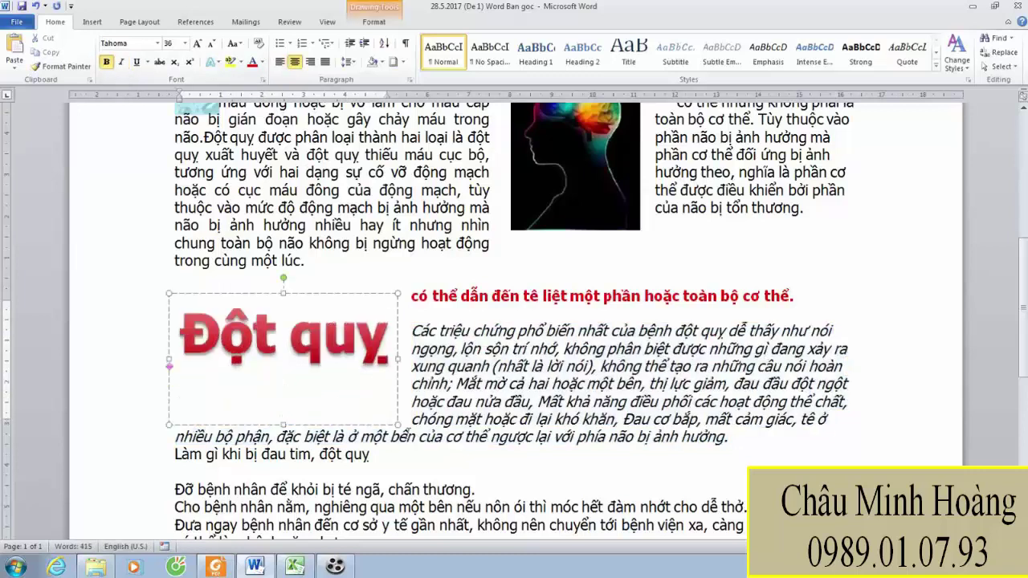
drag(397, 425, 399, 451)
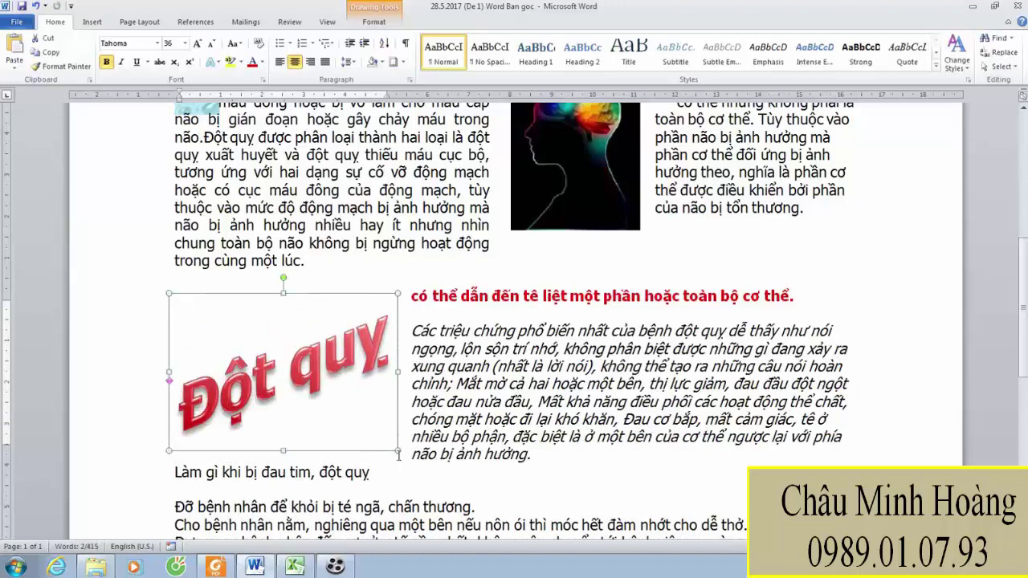
drag(398, 451, 400, 460)
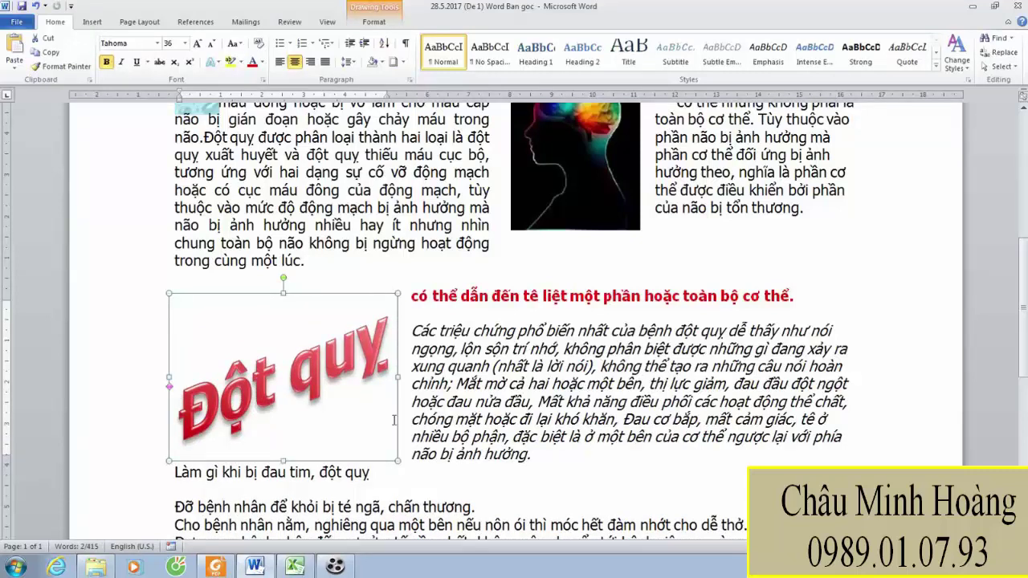
Check the heading in the Foxit Reader sample and convert Word's "Làm gì khi bị đau tim, đột quỵ" line into red-outlined WordArt
click(215, 567)
scroll(570, 295, down, 1)
scroll(570, 296, down, 4)
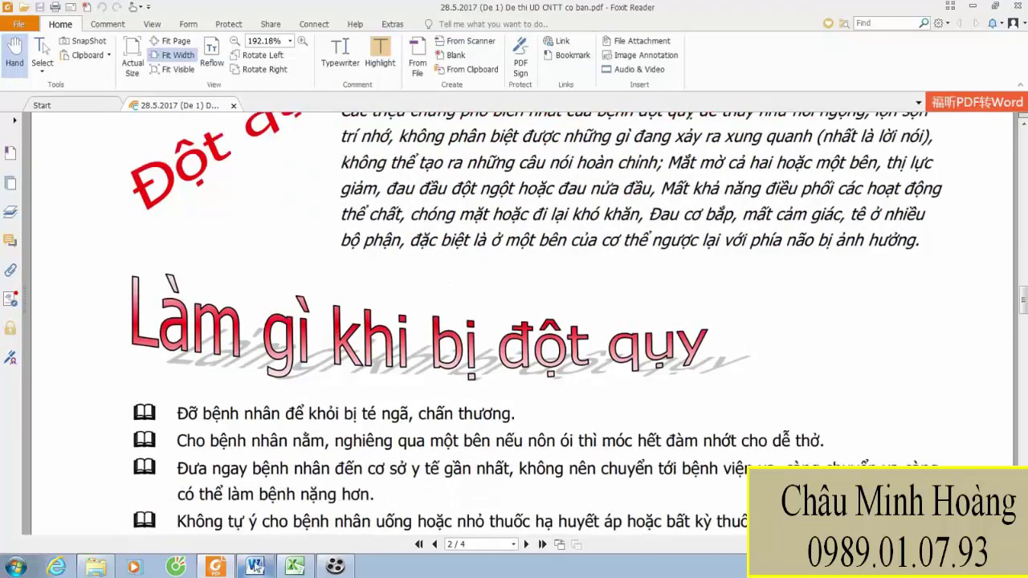
click(256, 567)
scroll(239, 464, down, 2)
drag(175, 370, 373, 368)
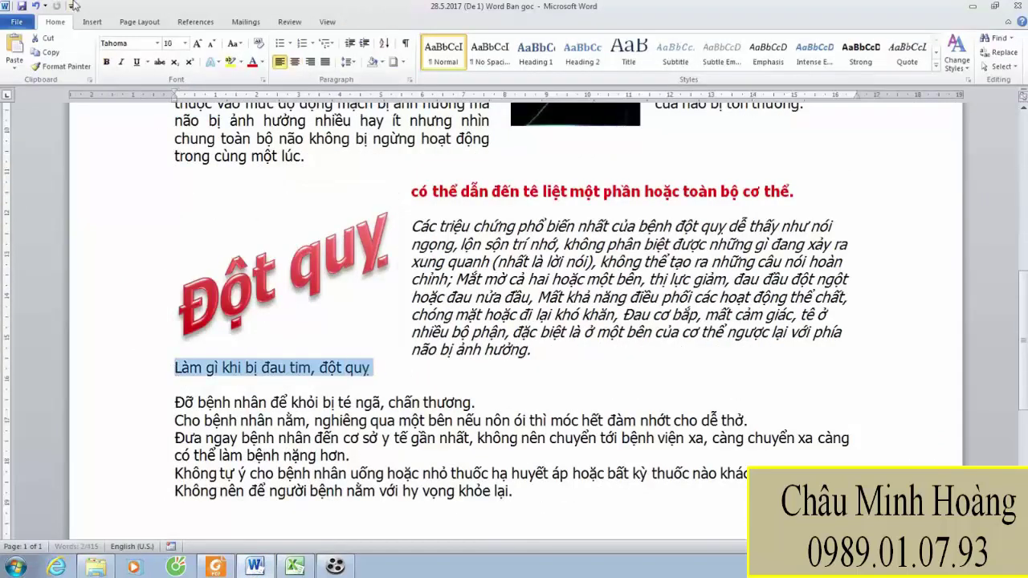
click(215, 567)
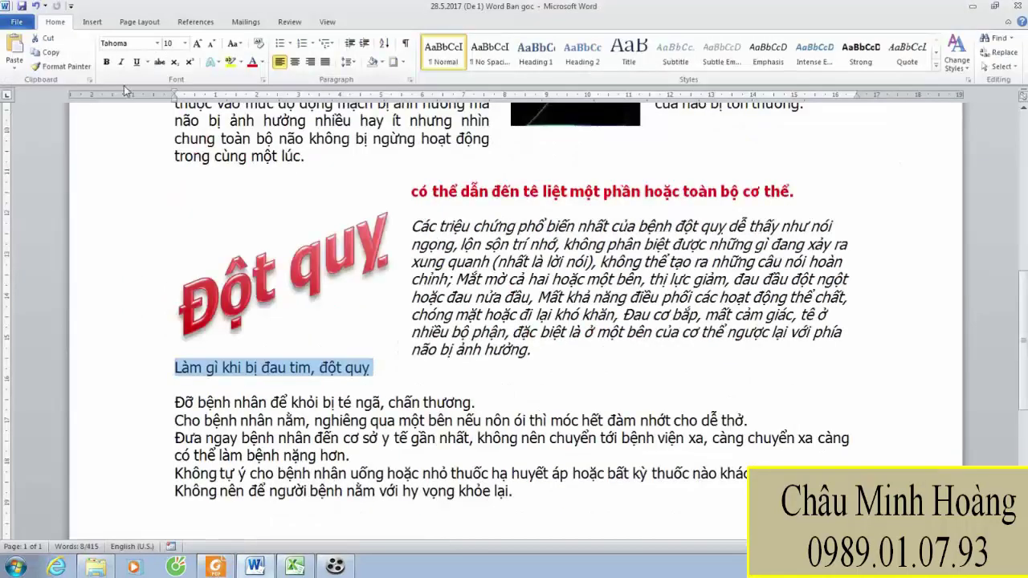
click(215, 567)
click(100, 24)
click(602, 52)
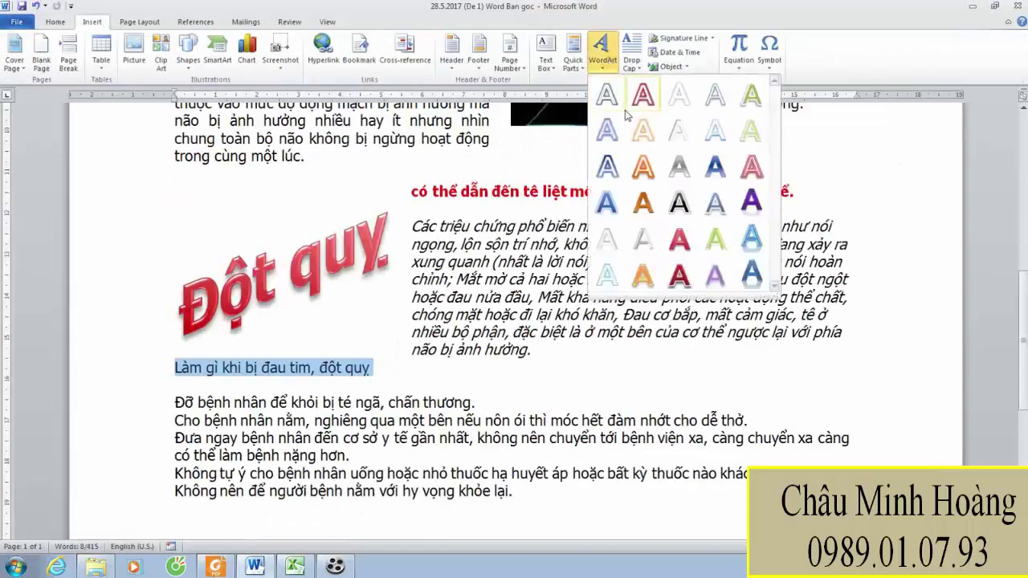
click(642, 109)
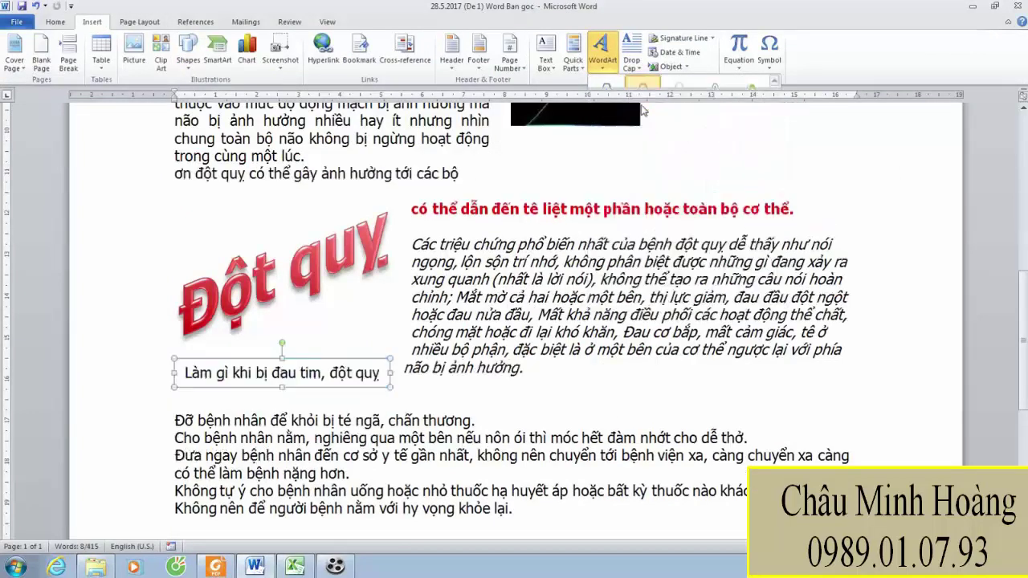
Give the "Làm gì khi bị đau tim, đột quỵ" WordArt a red text fill and black outline, and compare it with the Foxit Reader sample
drag(233, 393, 684, 459)
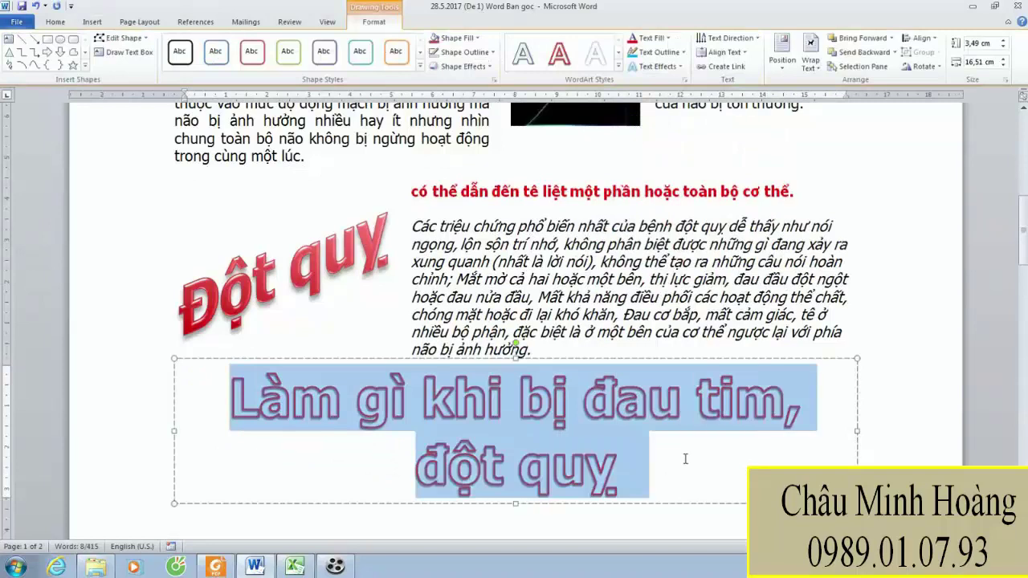
click(646, 52)
click(683, 53)
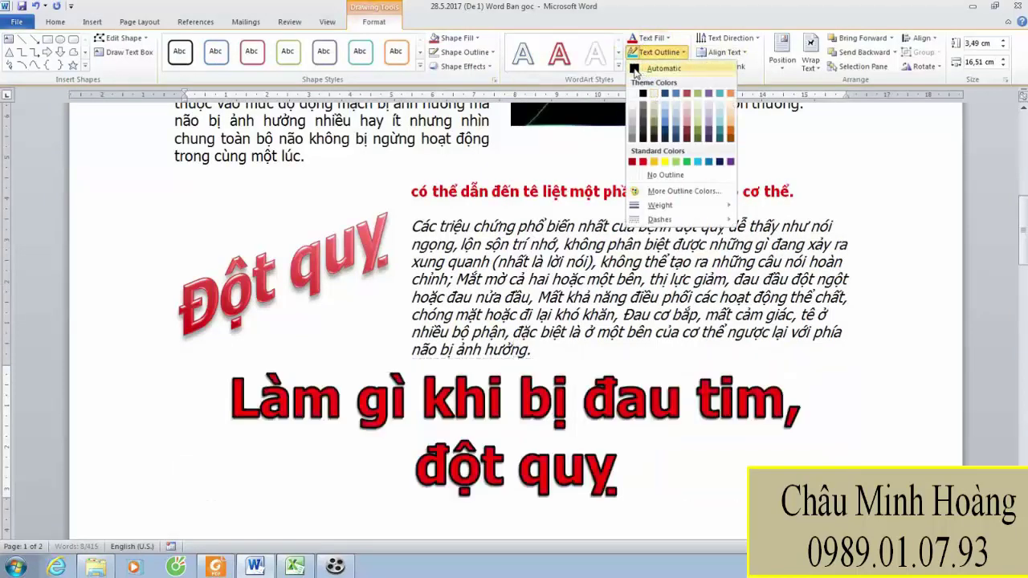
click(653, 94)
click(215, 566)
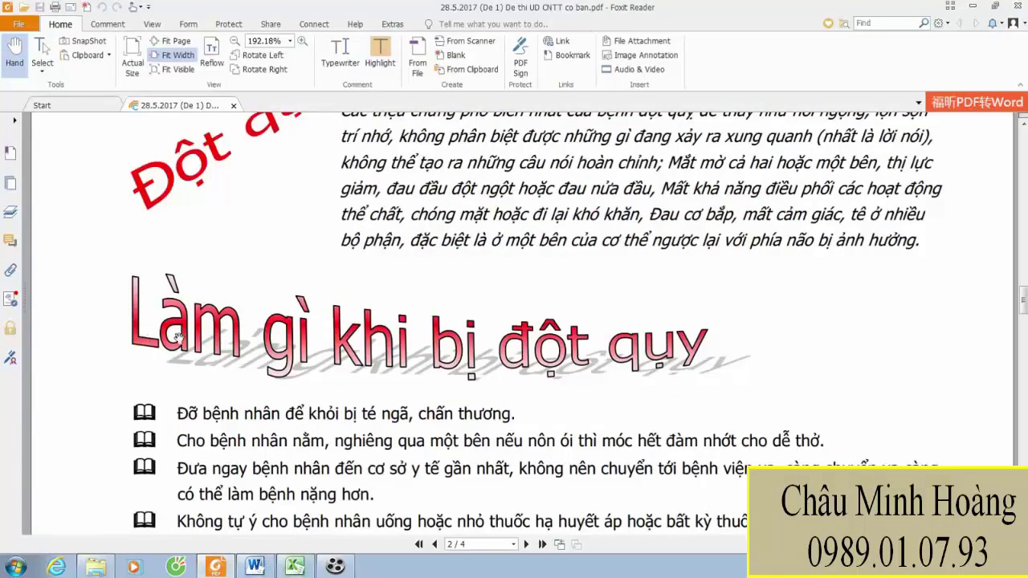
Return to Word and apply a Warp text transform to the "Làm gì khi bị đau tim, đột quỵ" WordArt so its letters shrink toward the end
click(253, 566)
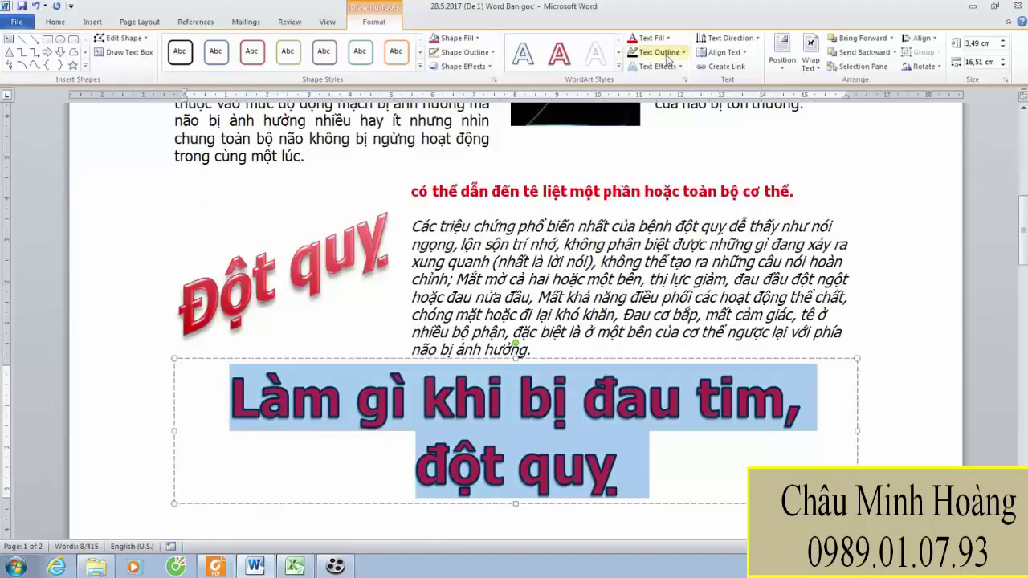
click(657, 66)
mouse_move(676, 238)
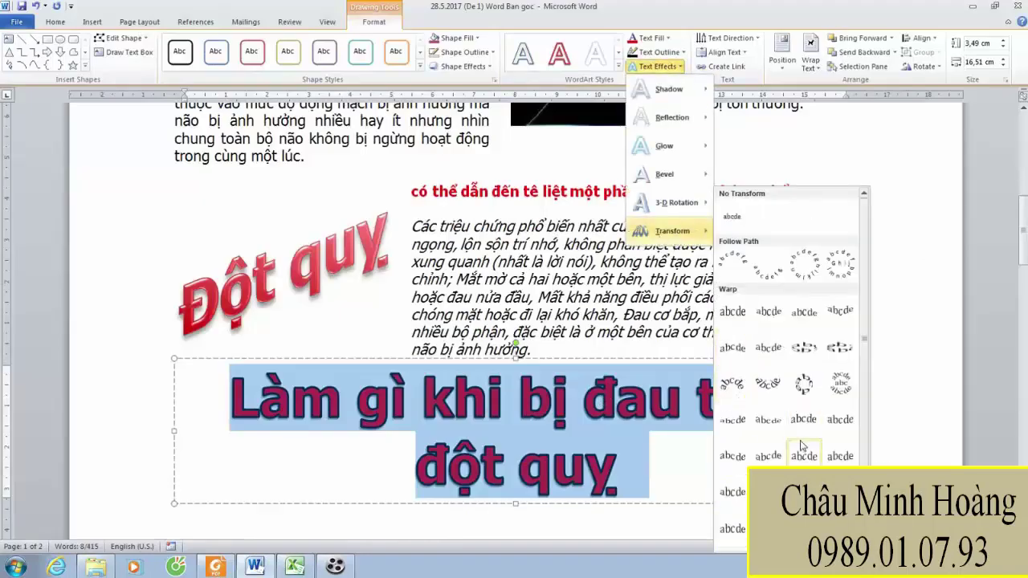
scroll(865, 406, down, 2)
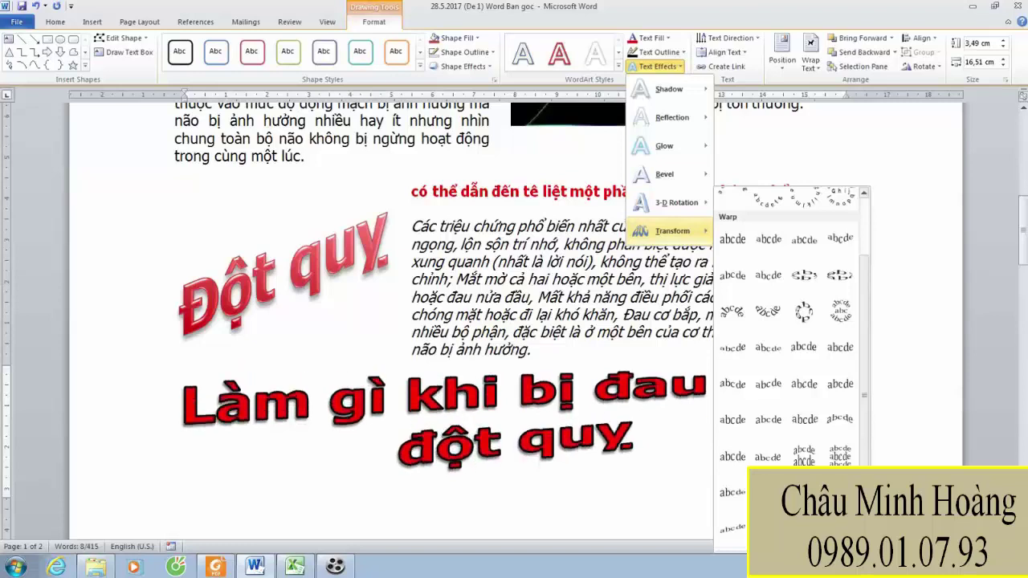
key(Escape)
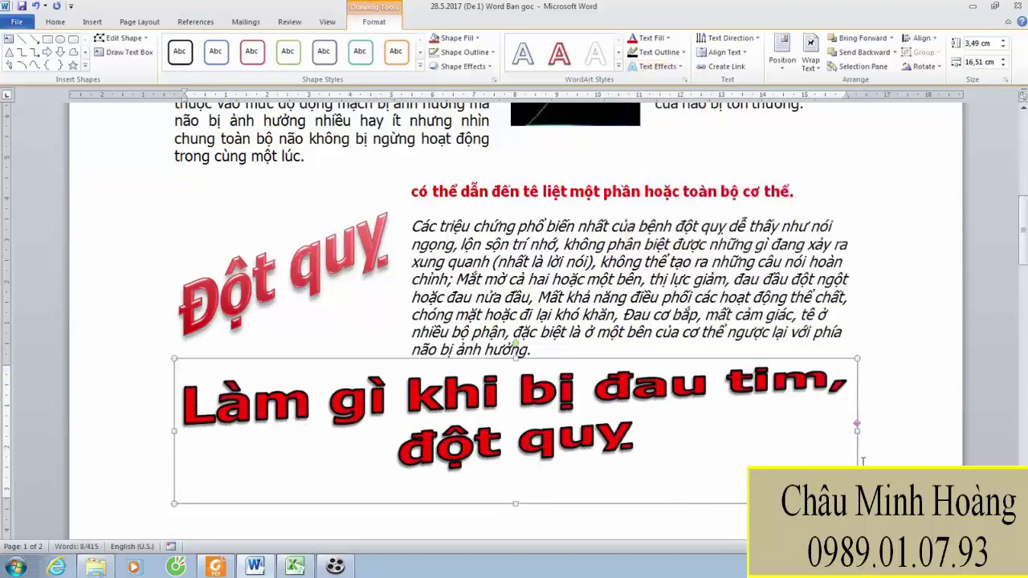
Set the "Làm gì khi bị đau tim, đột quỵ" WordArt's font size to 28 and compare it with the Foxit Reader sample
triple_click(719, 446)
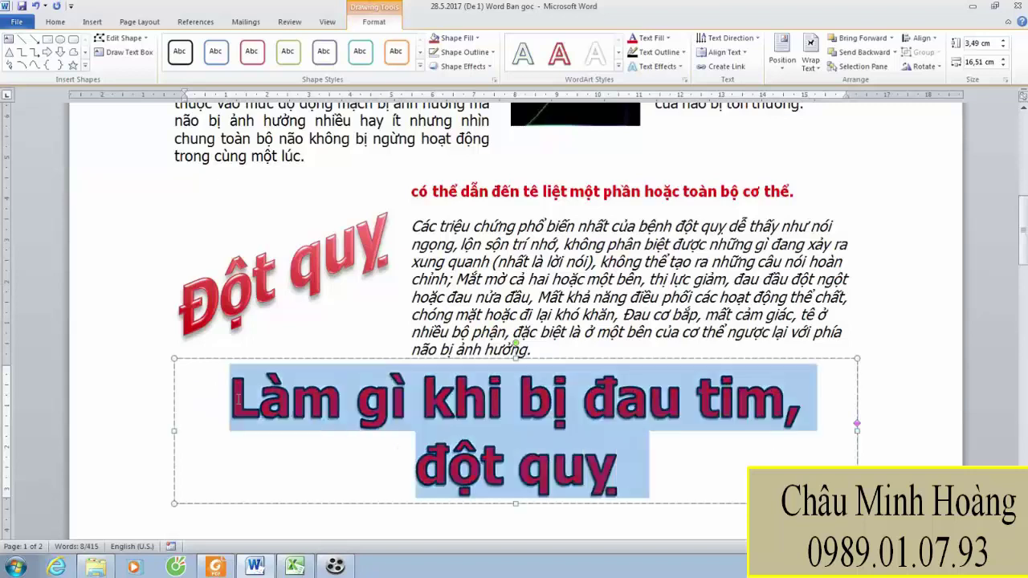
click(56, 23)
click(185, 44)
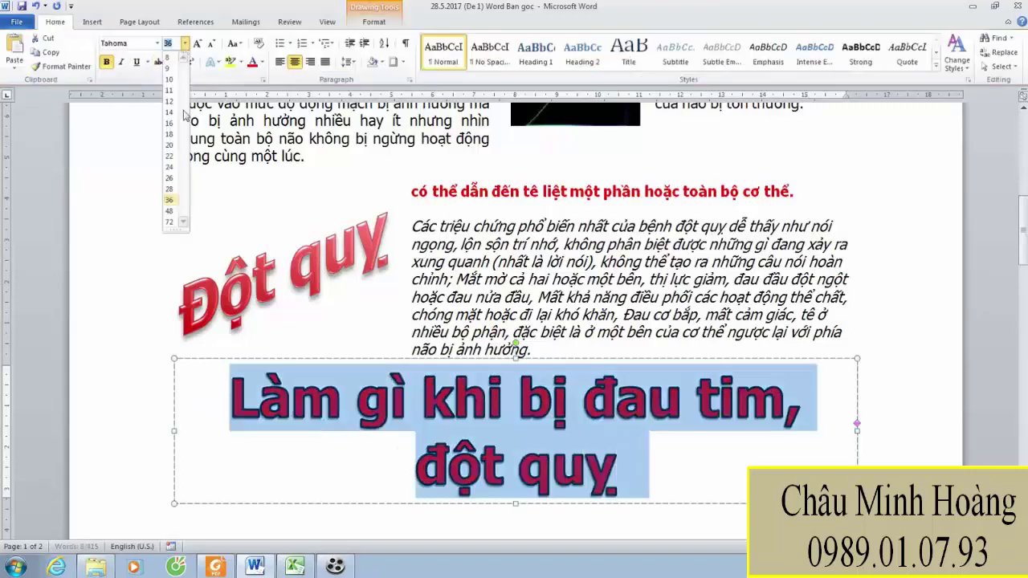
click(170, 144)
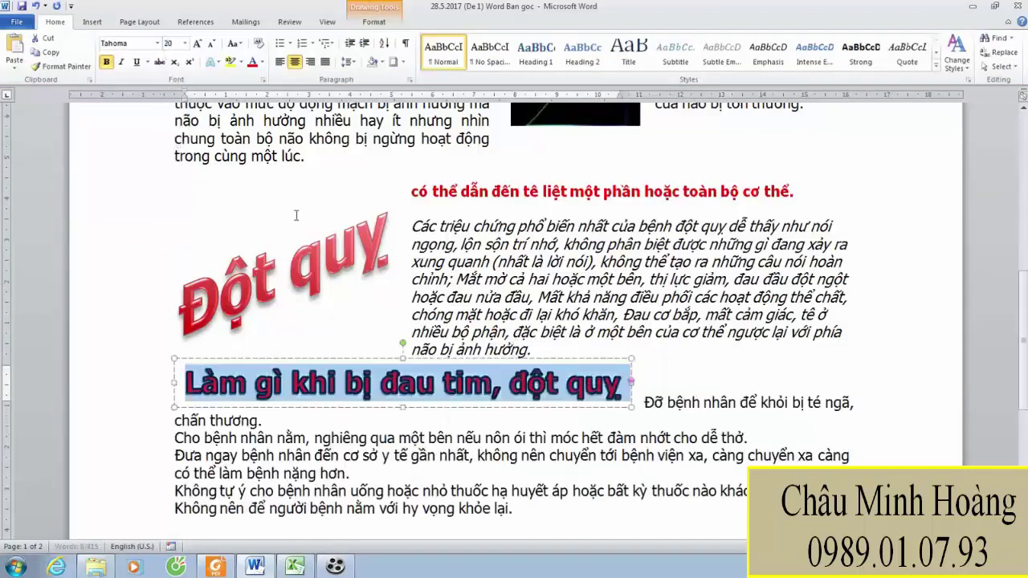
click(214, 567)
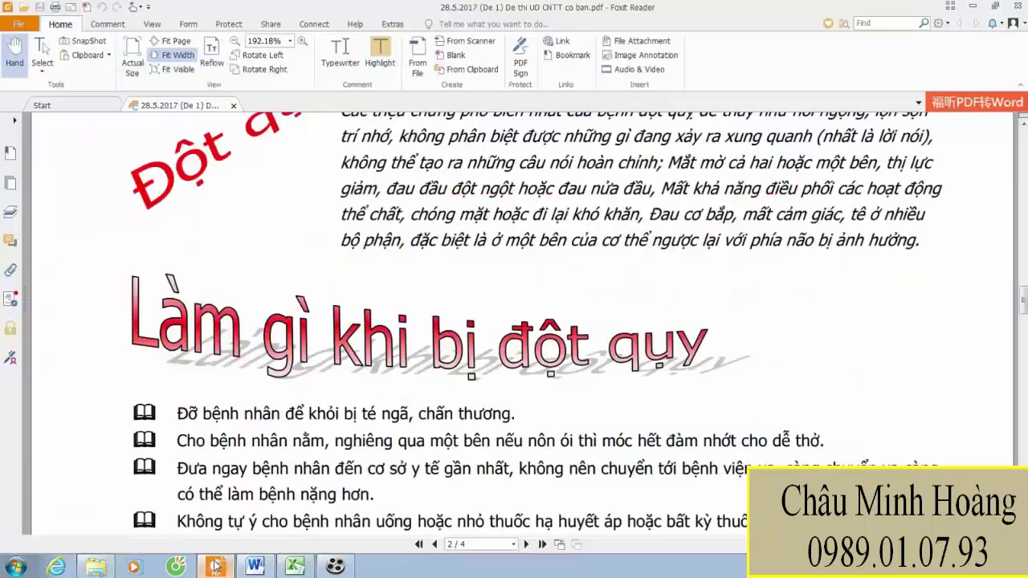
click(214, 567)
click(184, 44)
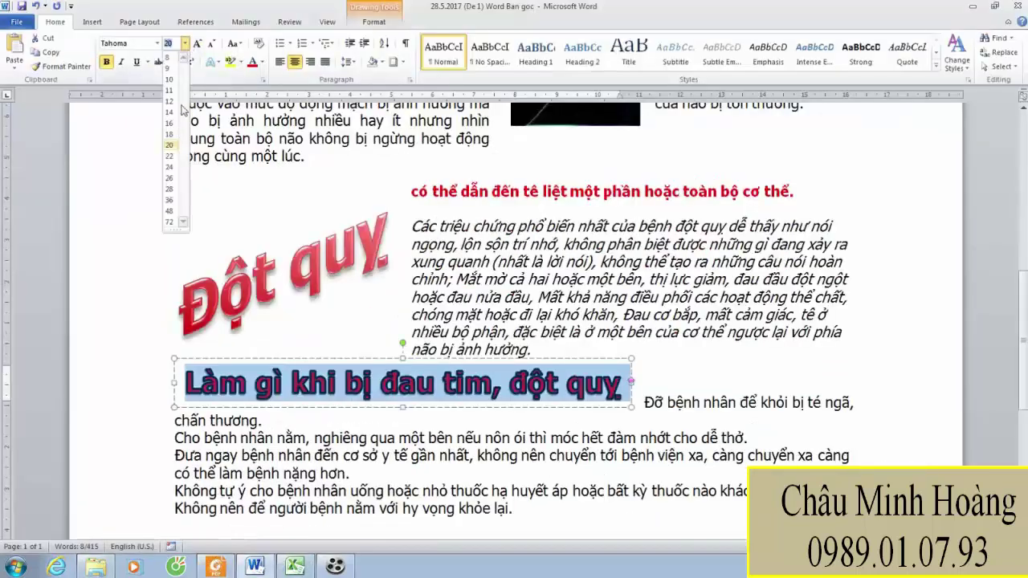
click(169, 189)
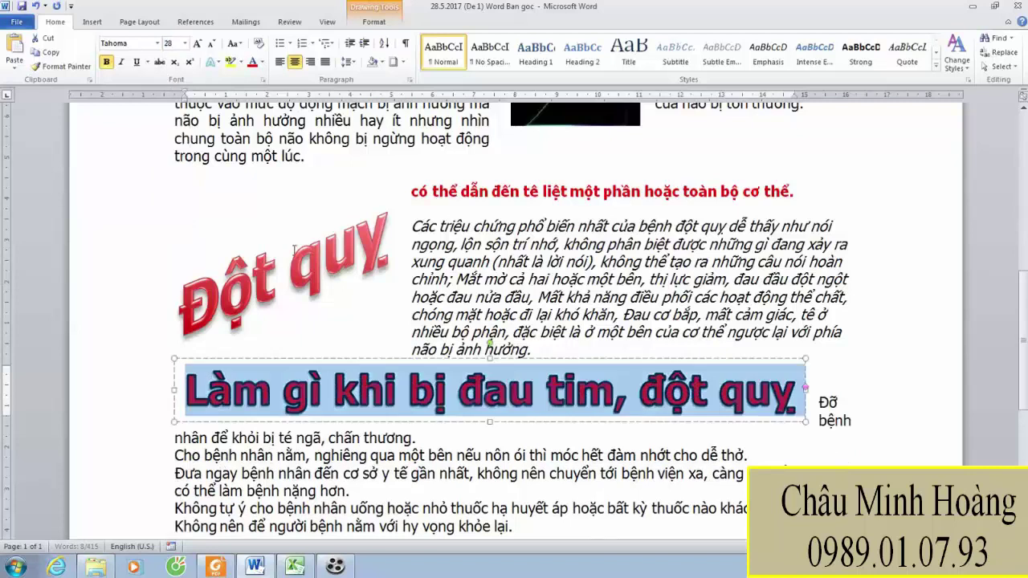
click(216, 567)
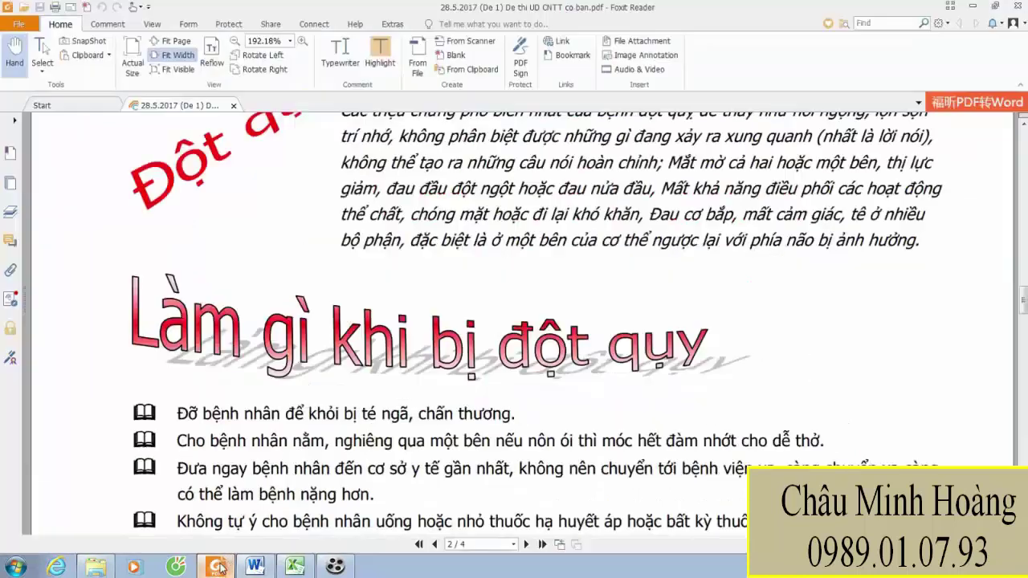
click(217, 567)
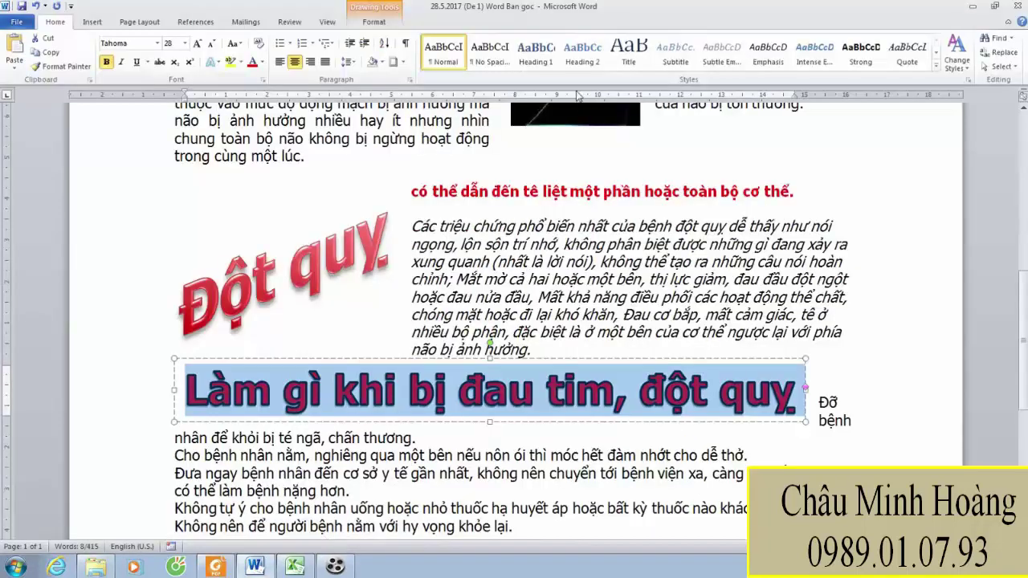
Add the first reflection variation to the "Làm gì khi bị đau tim, đột quỵ" WordArt and enlarge its frame to about 2.09 by 16.27 cm
click(384, 22)
click(657, 66)
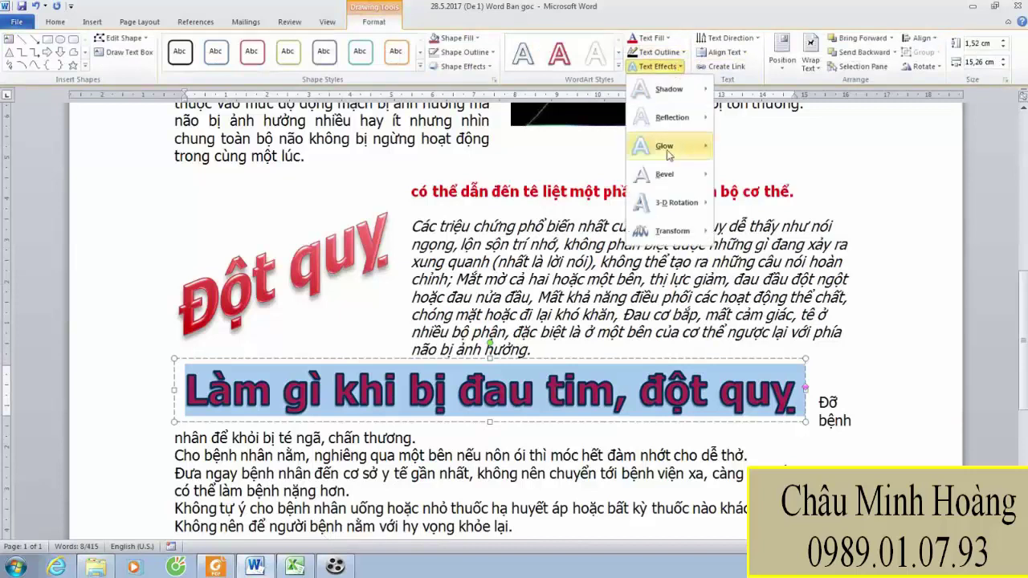
mouse_move(668, 133)
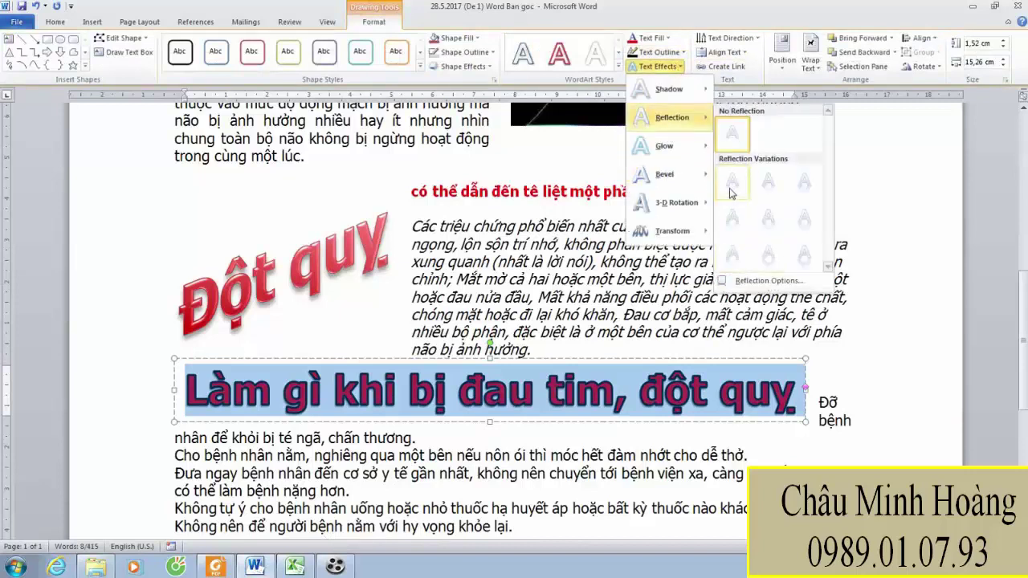
click(732, 191)
drag(807, 428, 848, 446)
scroll(836, 443, down, 2)
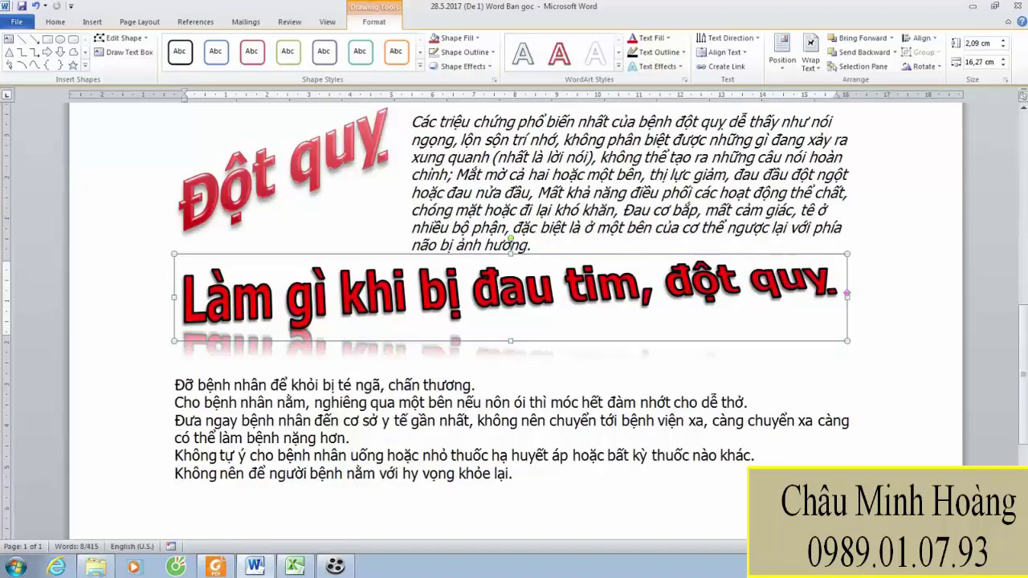
Check the heading's wording in the Foxit Reader sample and delete "đau tim," from the WordArt in Word
click(215, 567)
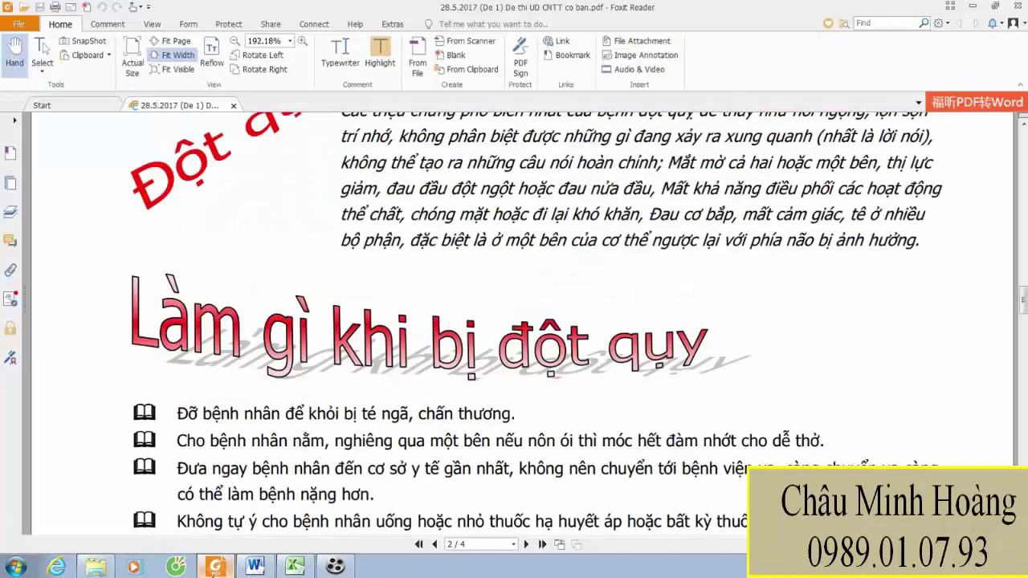
click(256, 566)
click(466, 294)
drag(470, 294, 524, 280)
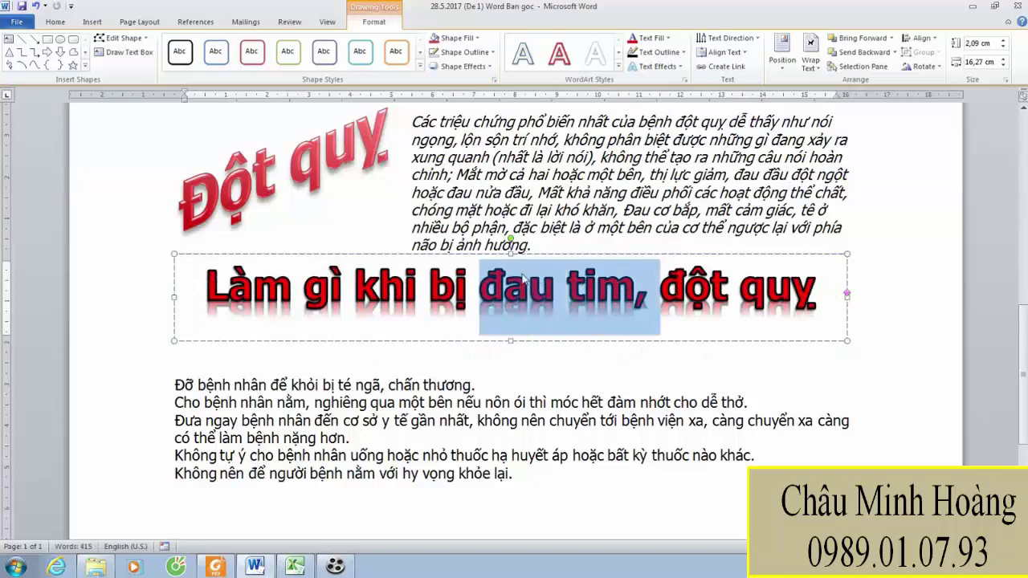
key(Delete)
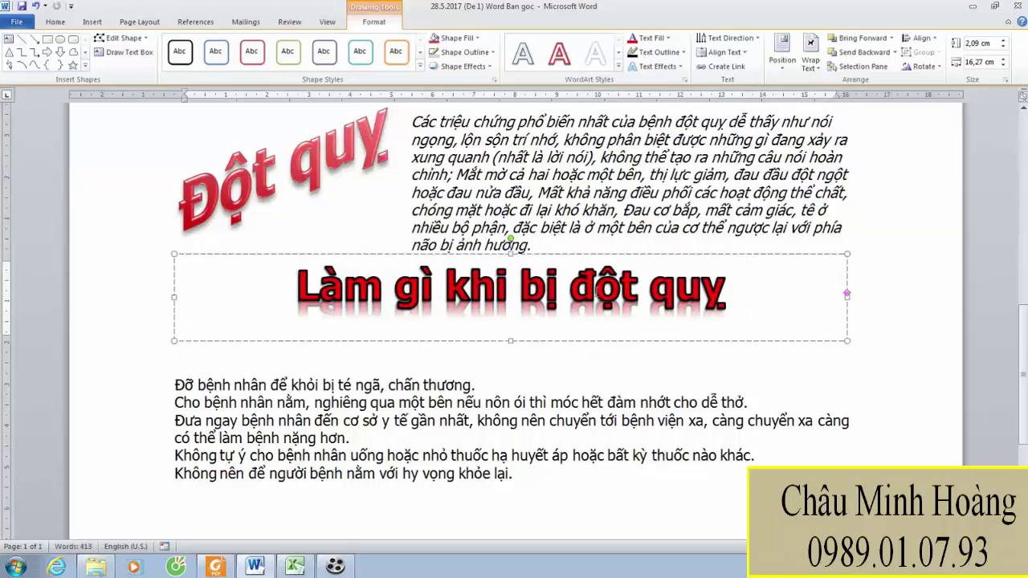
Narrow the "Làm gì khi bị đột quỵ" WordArt frame to about 10.94 cm and set its text wrapping to Top and Bottom
click(847, 297)
drag(663, 297, 627, 297)
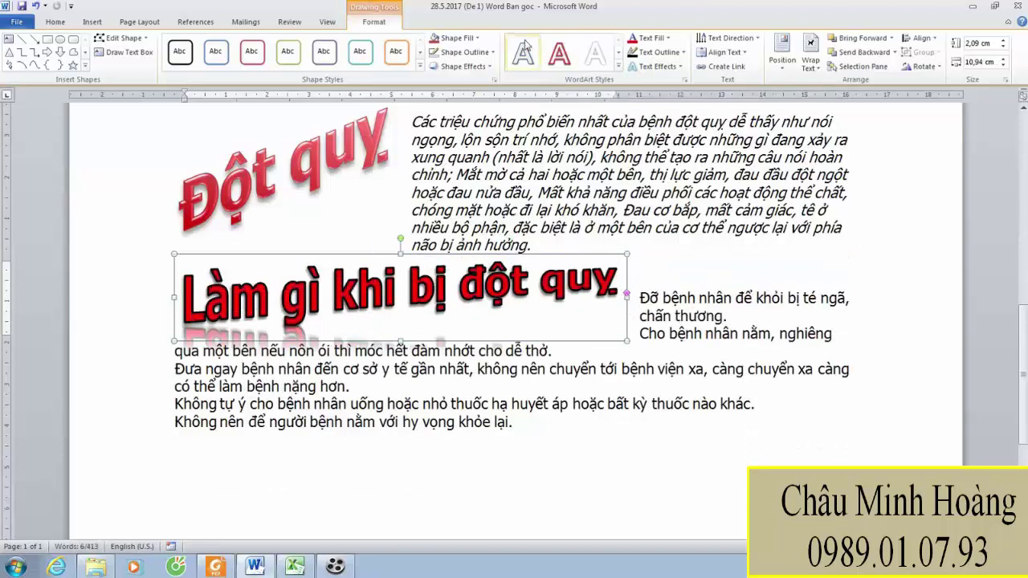
click(811, 60)
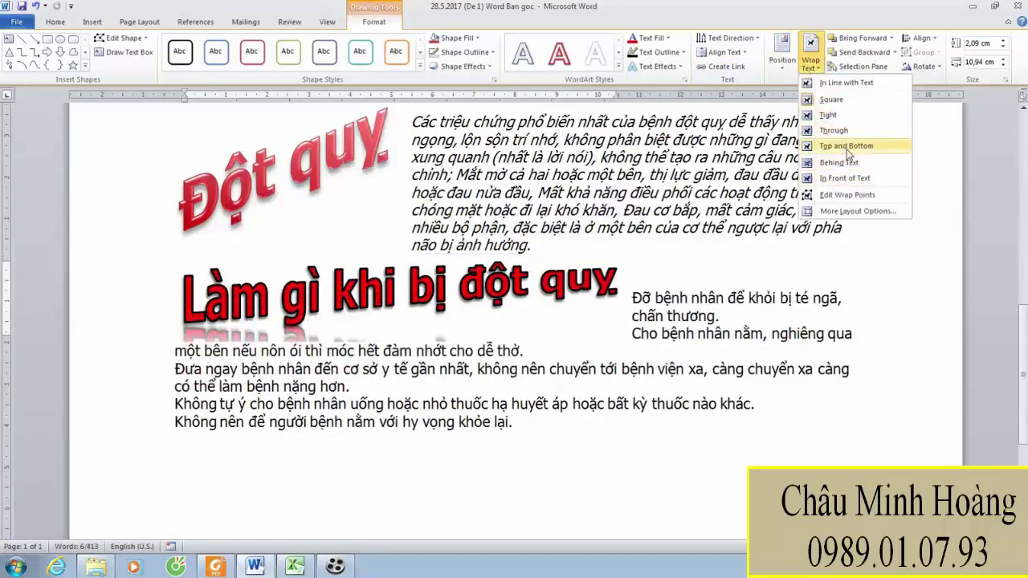
click(844, 146)
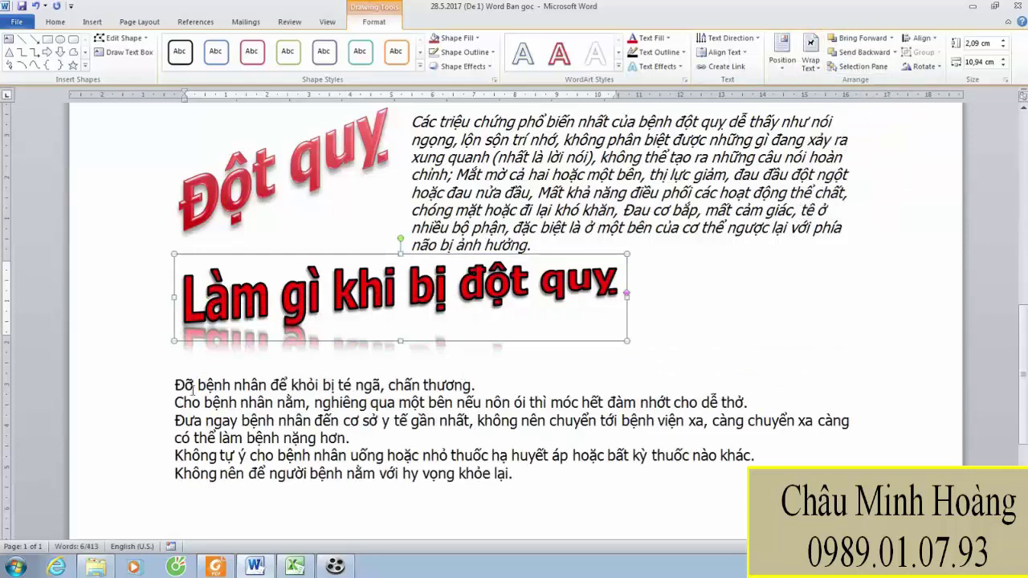
Check the bulleted list in the Foxit Reader sample and start defining a new Wingdings symbol bullet for Word's closing advice lines
click(215, 567)
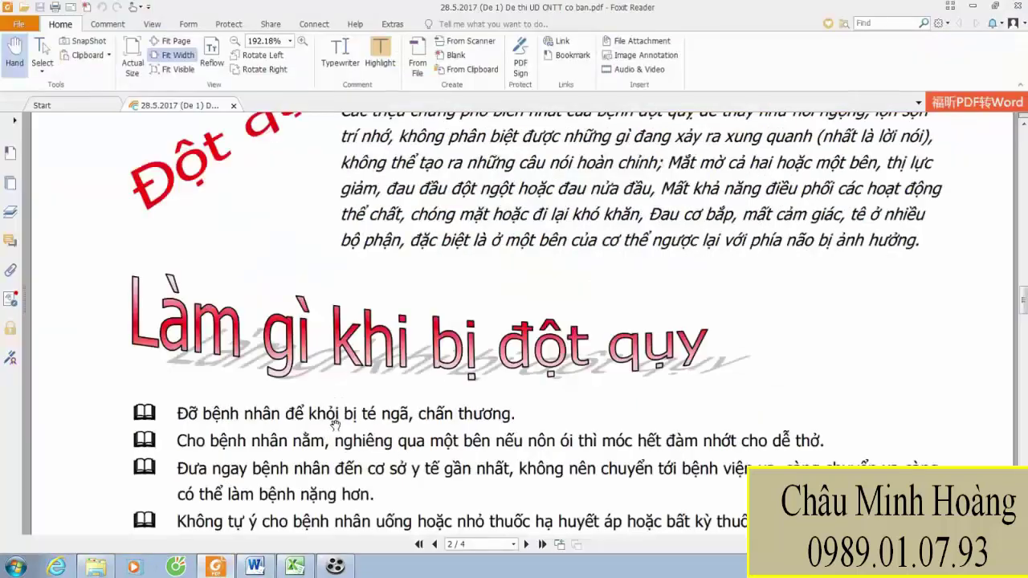
scroll(335, 426, down, 4)
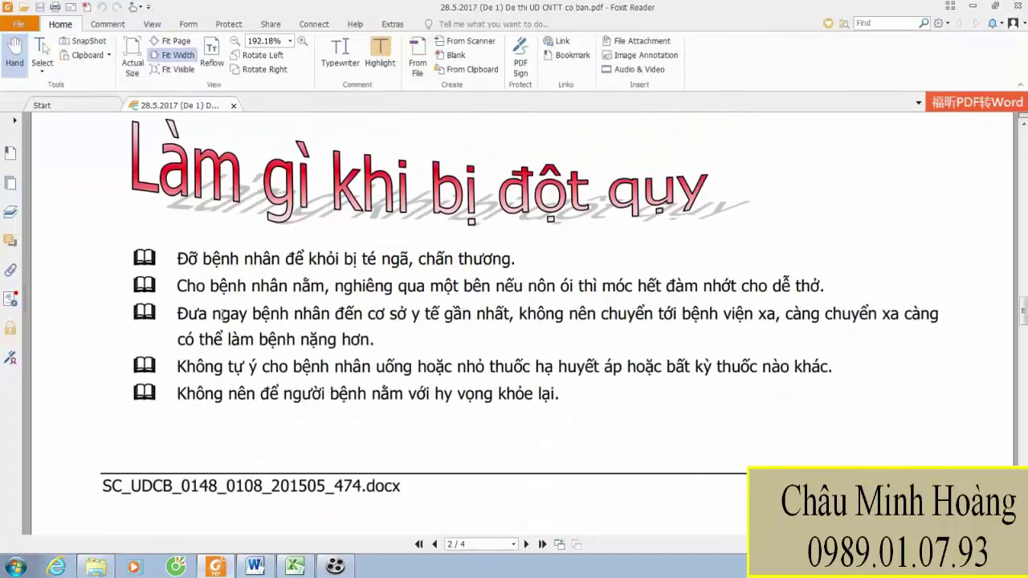
click(256, 566)
mouse_move(175, 384)
mouse_down()
mouse_move(535, 471)
mouse_move(514, 472)
mouse_up()
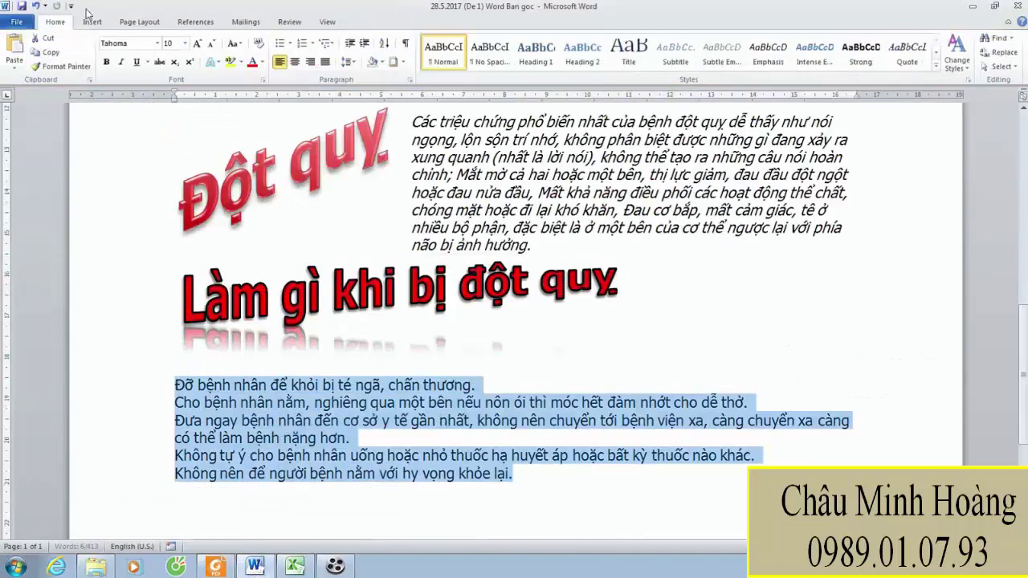
click(287, 43)
click(334, 179)
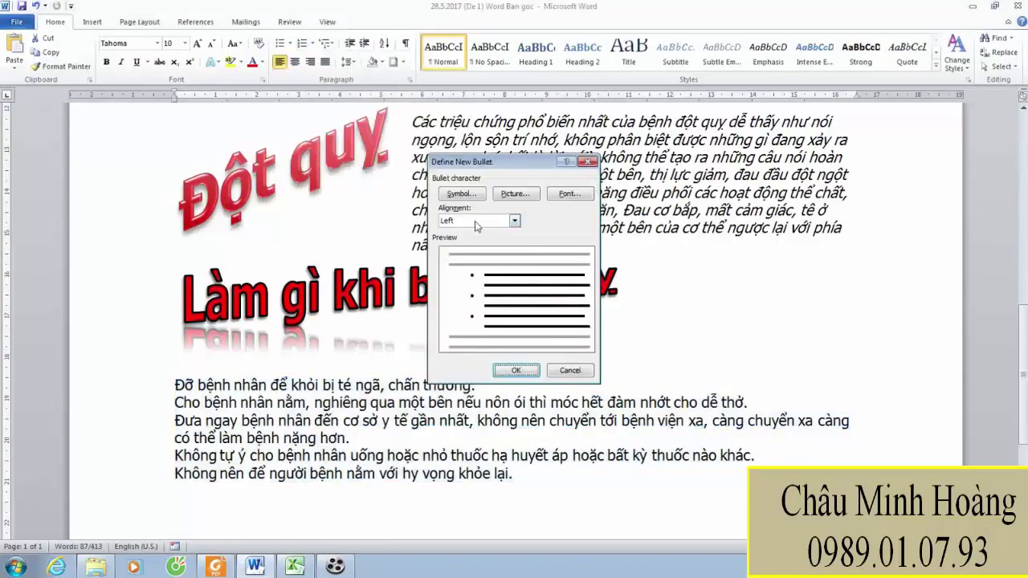
click(460, 194)
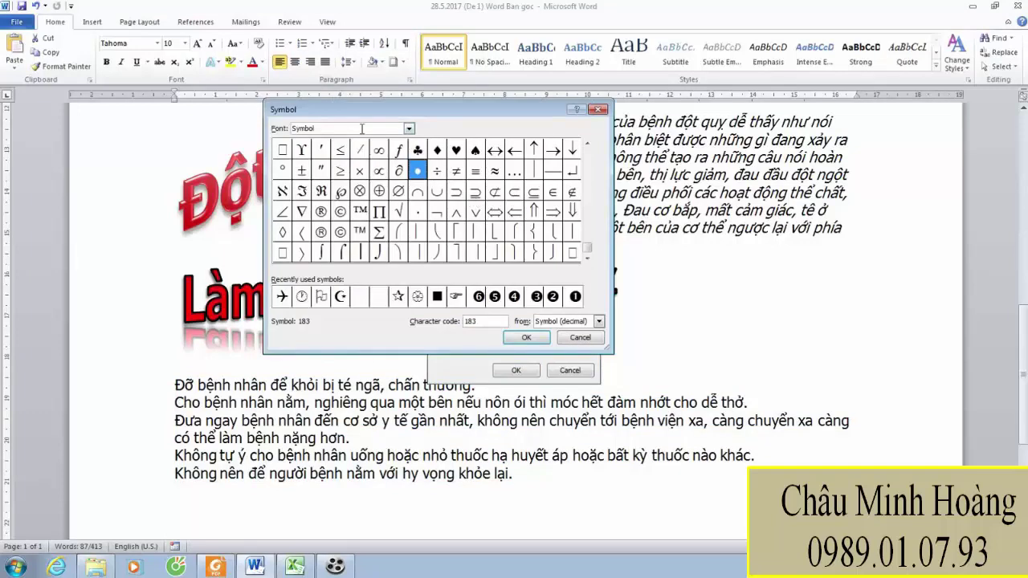
text(Wi)
key(Return)
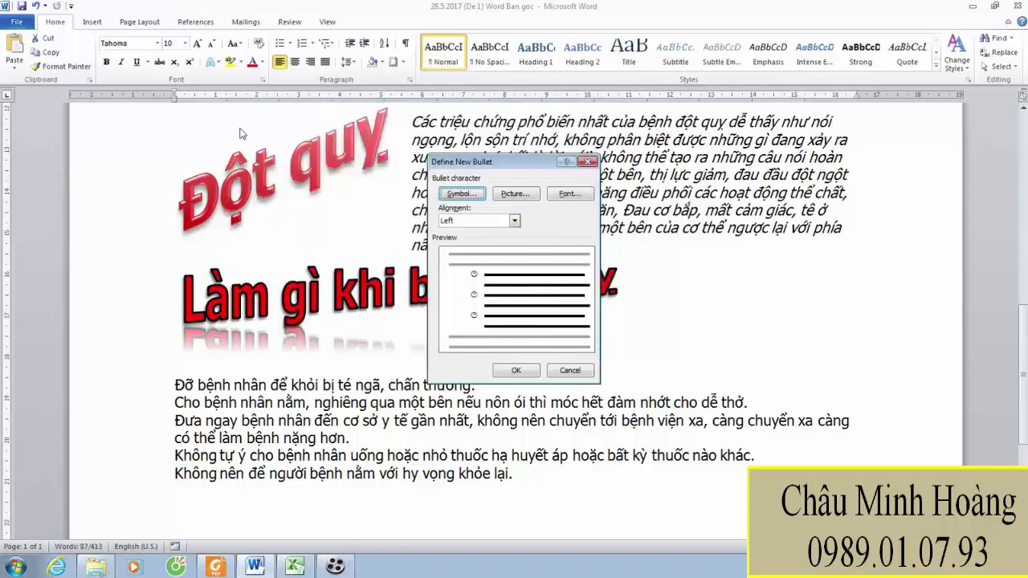
Choose the Wingdings open-book symbol as the bullet character and apply it to the advice lines from "Đỡ bệnh nhân" to "Không nên"
click(464, 194)
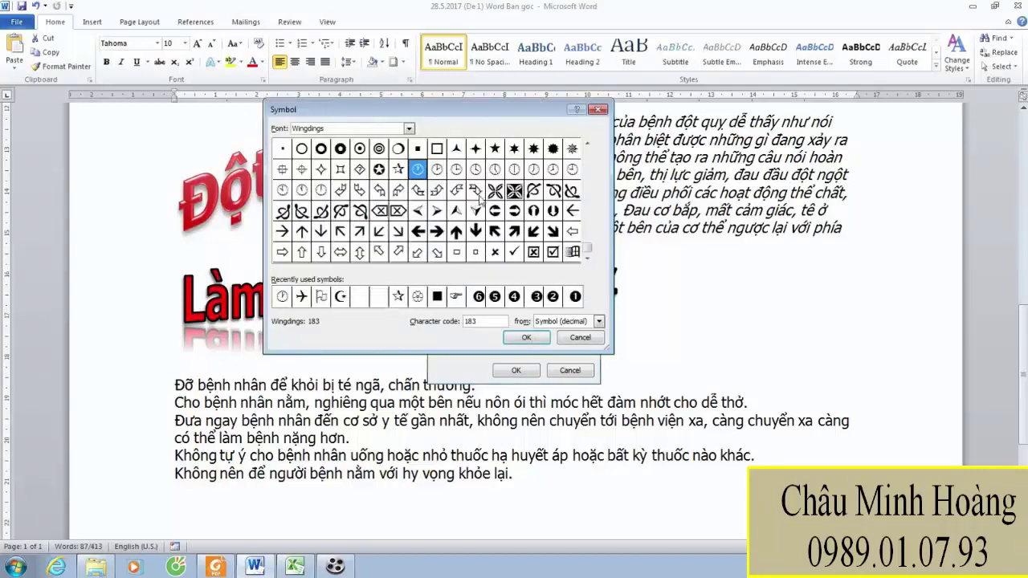
click(476, 193)
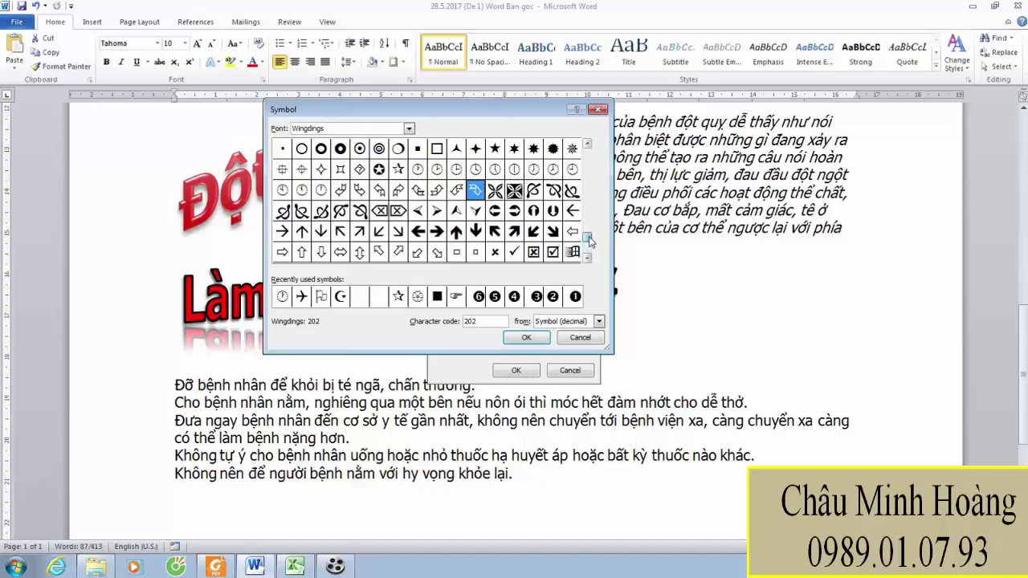
scroll(589, 239, up, 1)
scroll(587, 155, up, 7)
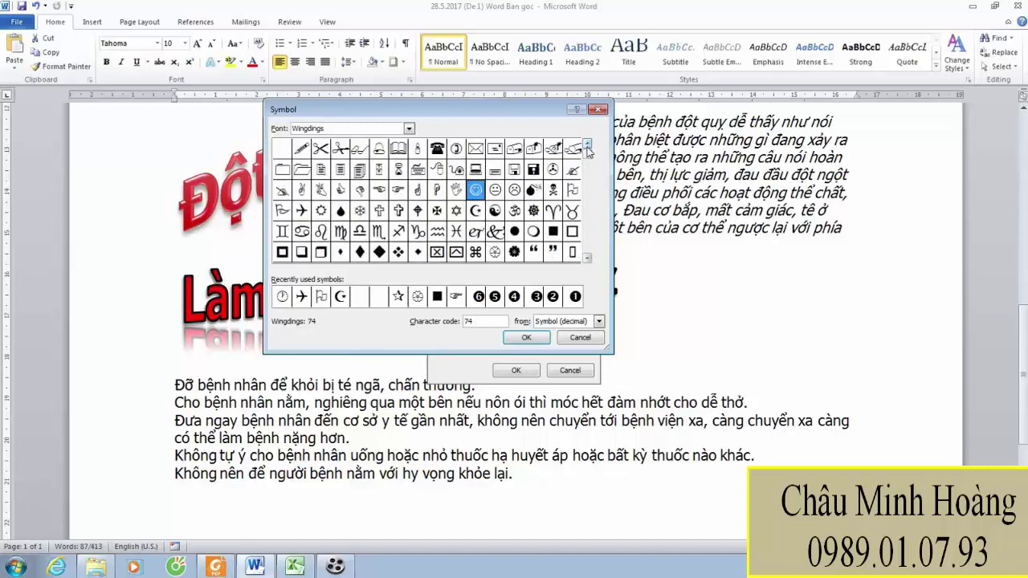
click(398, 149)
click(521, 338)
click(515, 371)
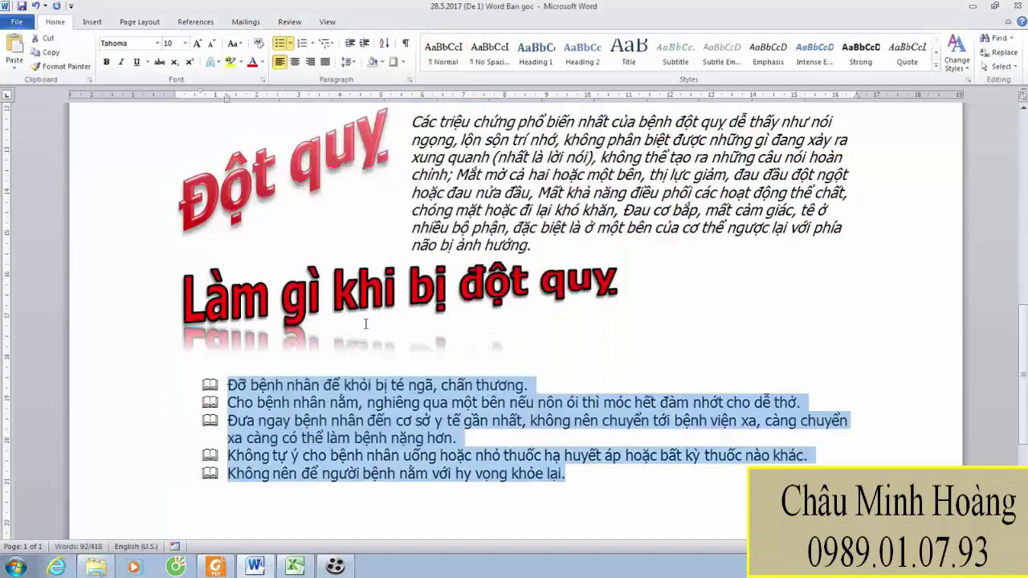
Compare the bullets with the Foxit Reader sample, make the open-book symbols in Word bold, and recheck the sample
click(214, 567)
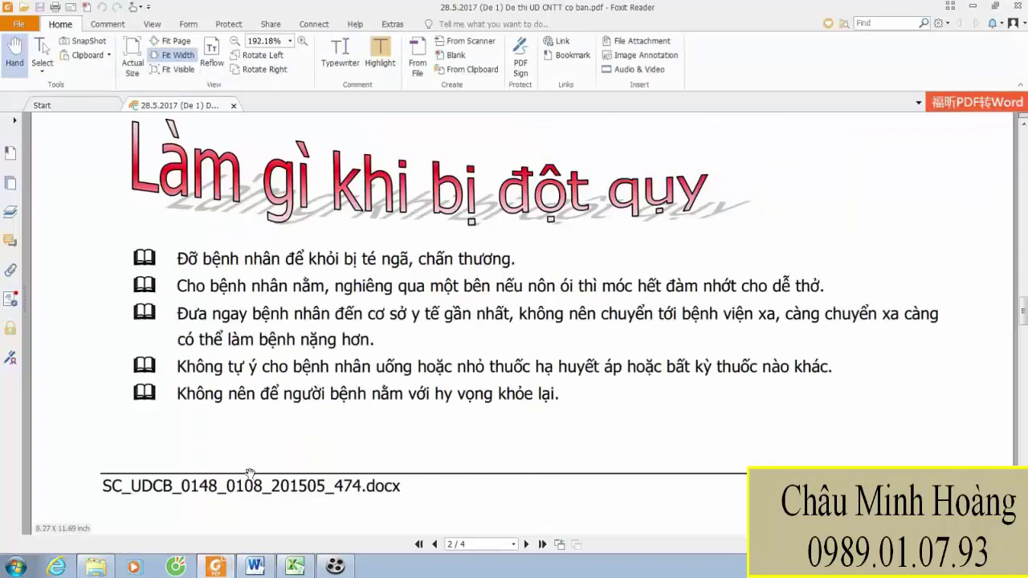
click(215, 567)
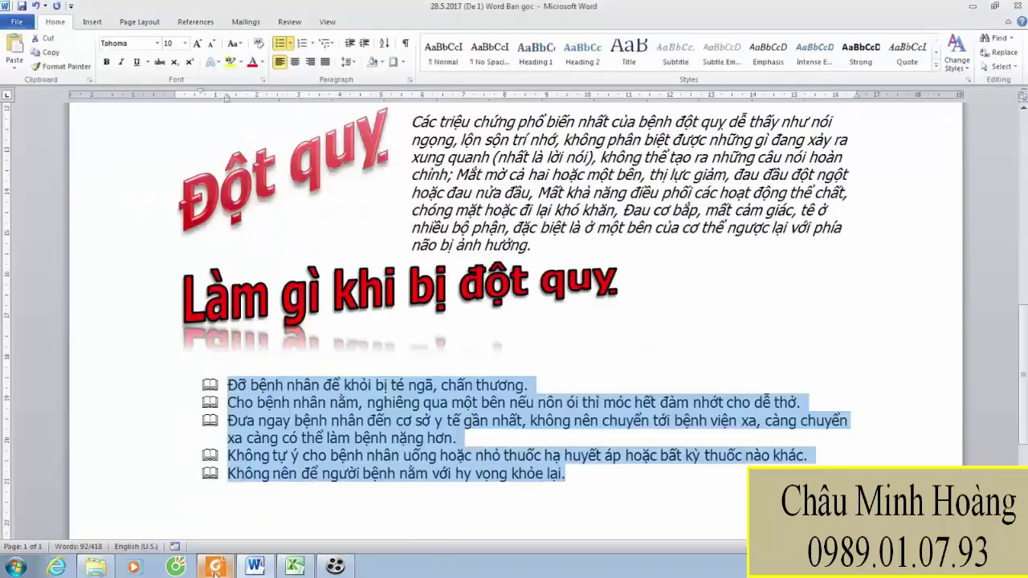
click(210, 402)
click(106, 61)
click(227, 567)
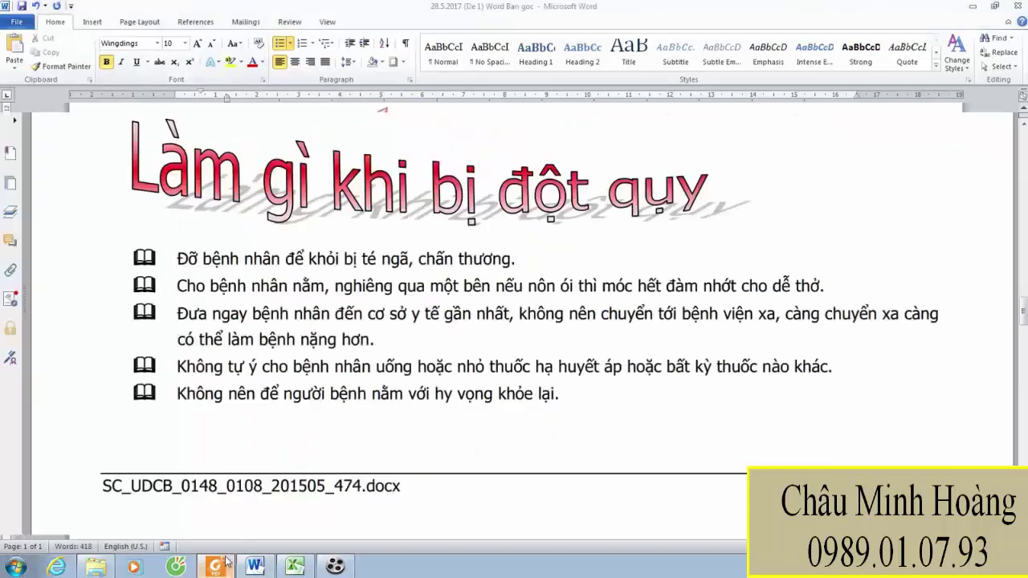
scroll(389, 401, down, 3)
scroll(474, 350, up, 3)
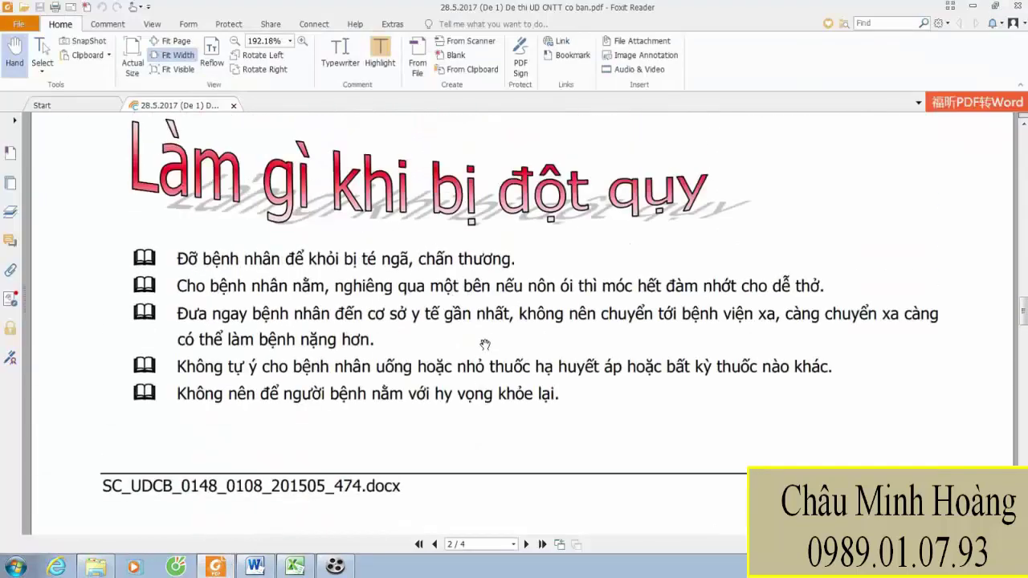
Read the BAITHIPP.PPTX requirements and examine the Slide 1 sample in the exam PDF
scroll(498, 305, down, 9)
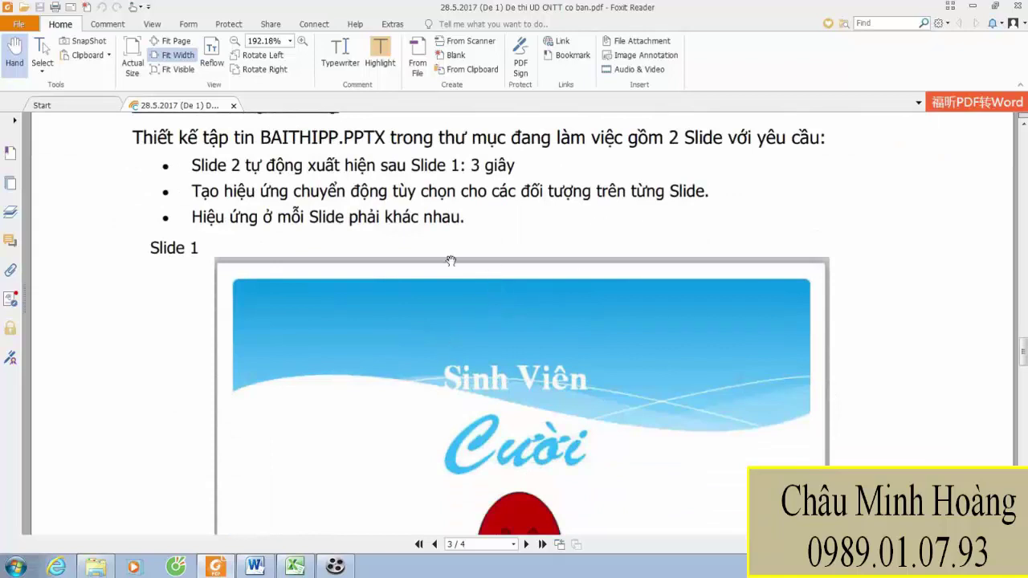
scroll(446, 259, down, 8)
scroll(442, 259, up, 4)
scroll(443, 258, up, 3)
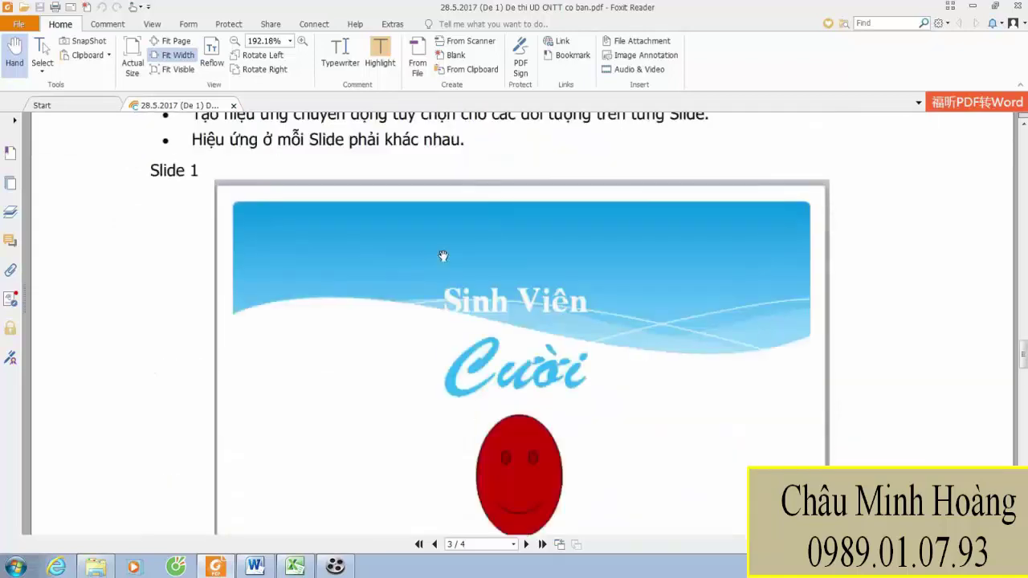
Switch to PowerPoint with a blank presentation and add a second slide after the title slide
click(972, 6)
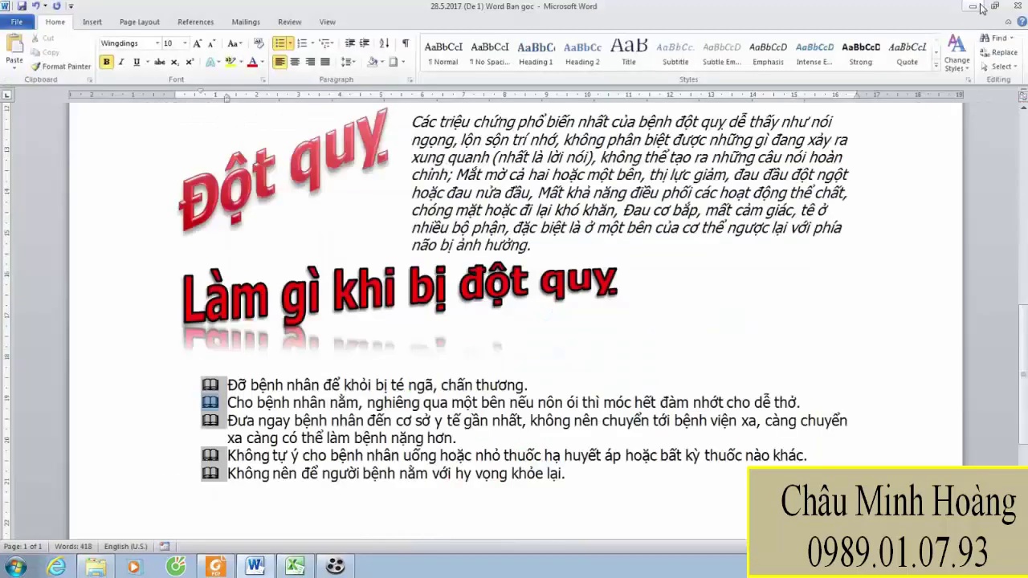
click(978, 5)
double_click(22, 440)
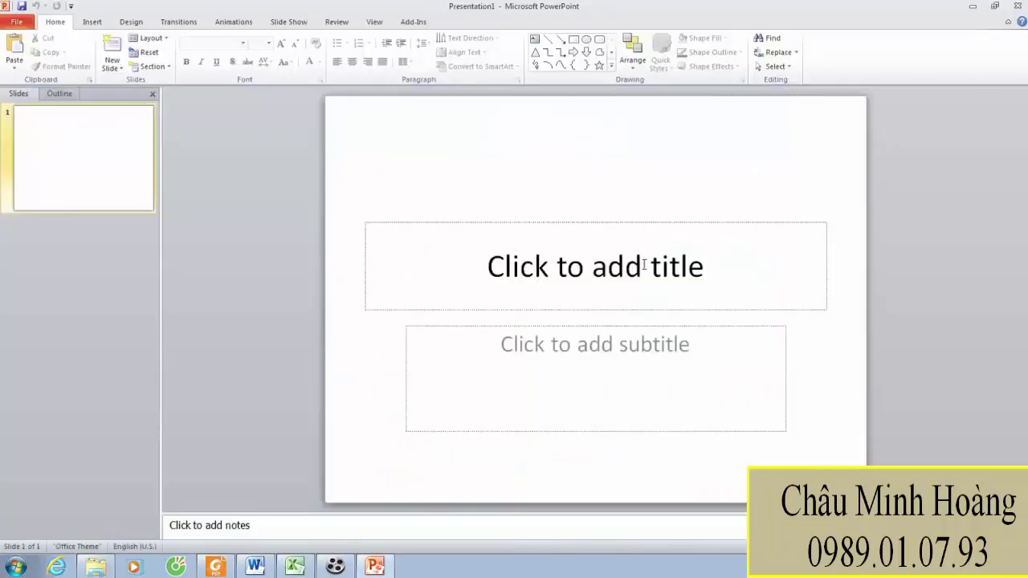
click(92, 175)
click(111, 48)
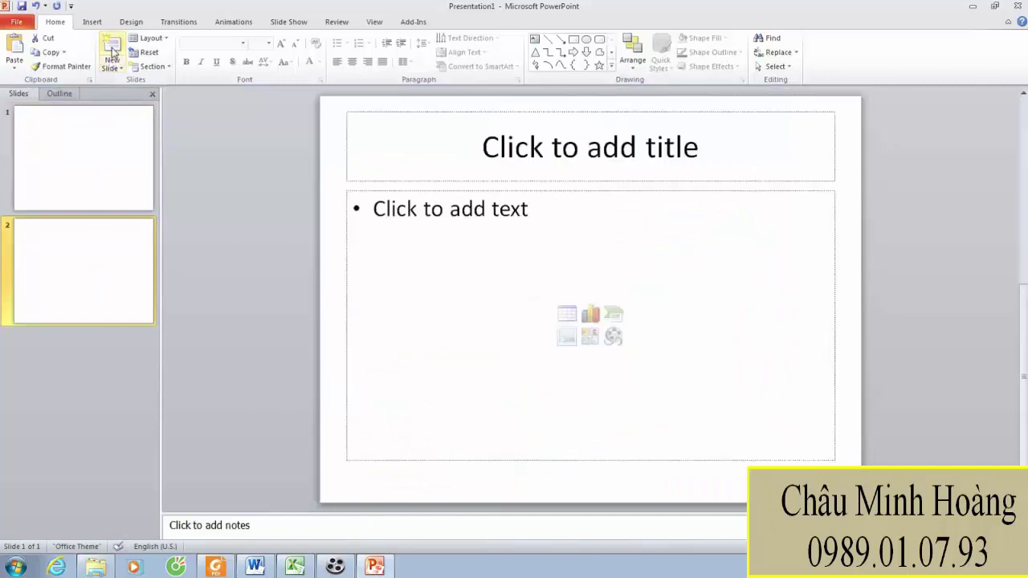
Examine the backgrounds and text of the Slide 1 and Slide 2 samples in Foxit Reader, and return to PowerPoint
click(215, 567)
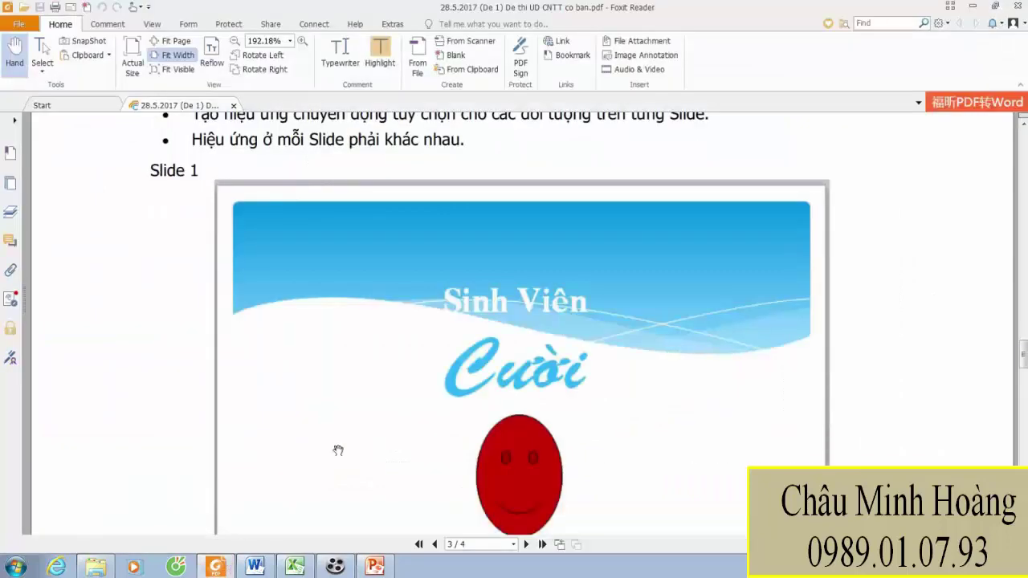
scroll(400, 412, down, 3)
scroll(397, 397, up, 2)
scroll(397, 396, down, 6)
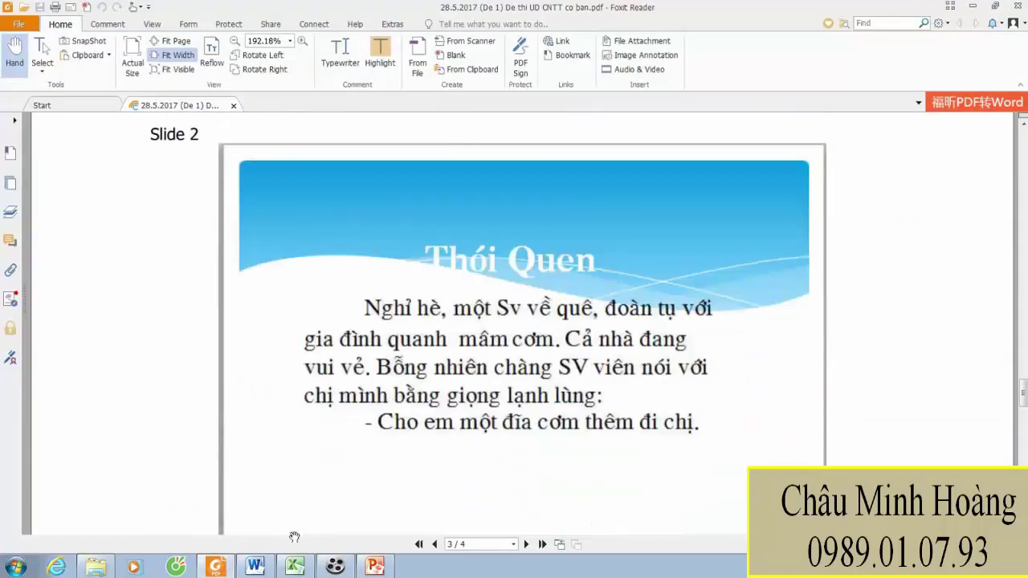
click(375, 567)
Try the Flow theme on the presentation and compare slide 2 with the sample in Foxit Reader
click(126, 165)
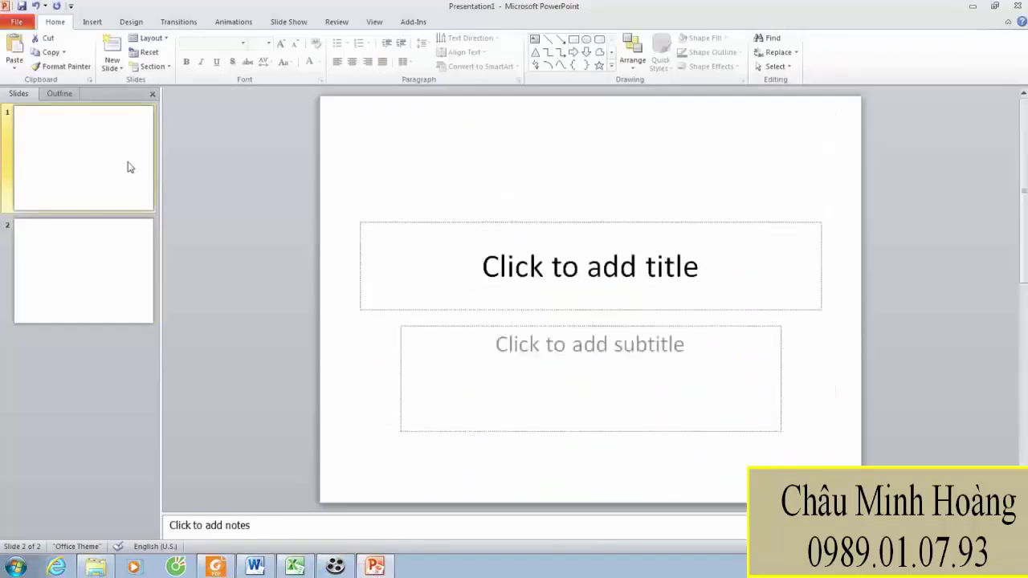
click(130, 21)
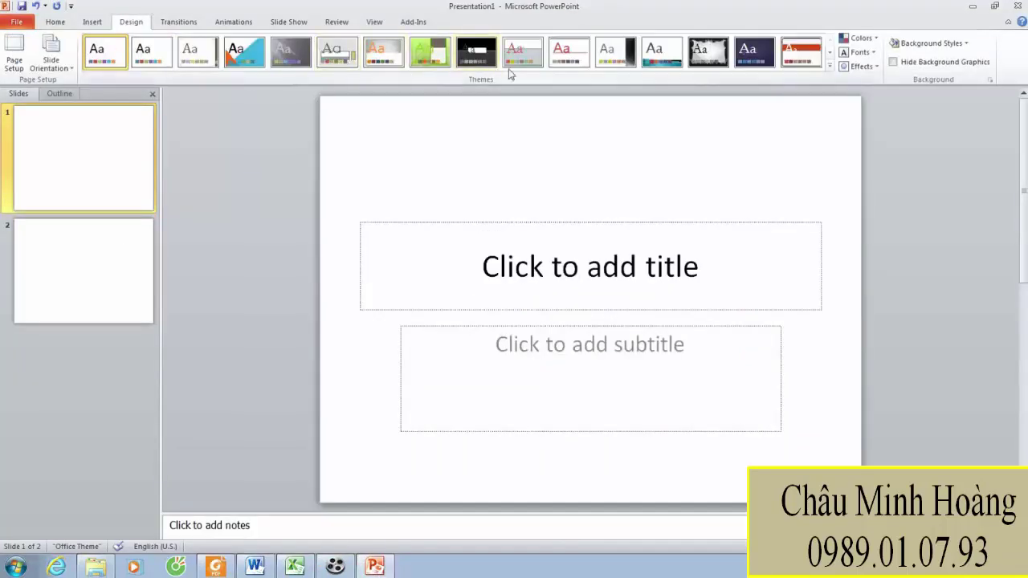
click(830, 66)
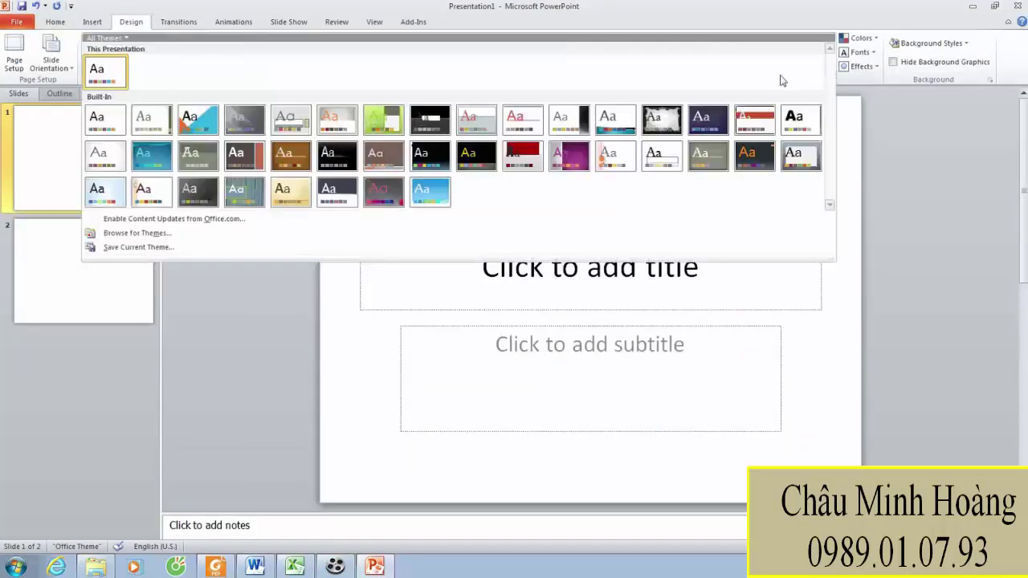
click(153, 155)
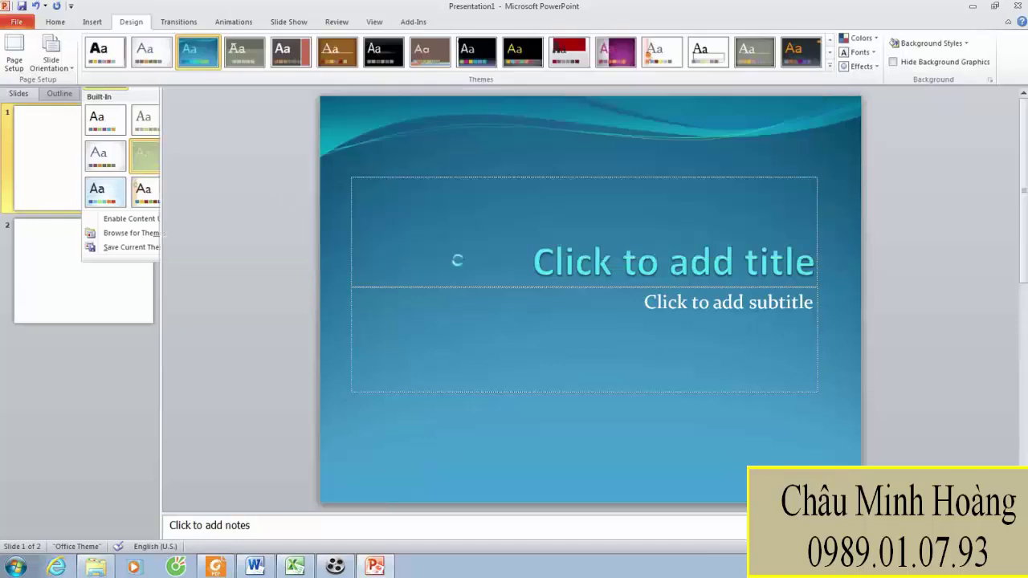
click(100, 266)
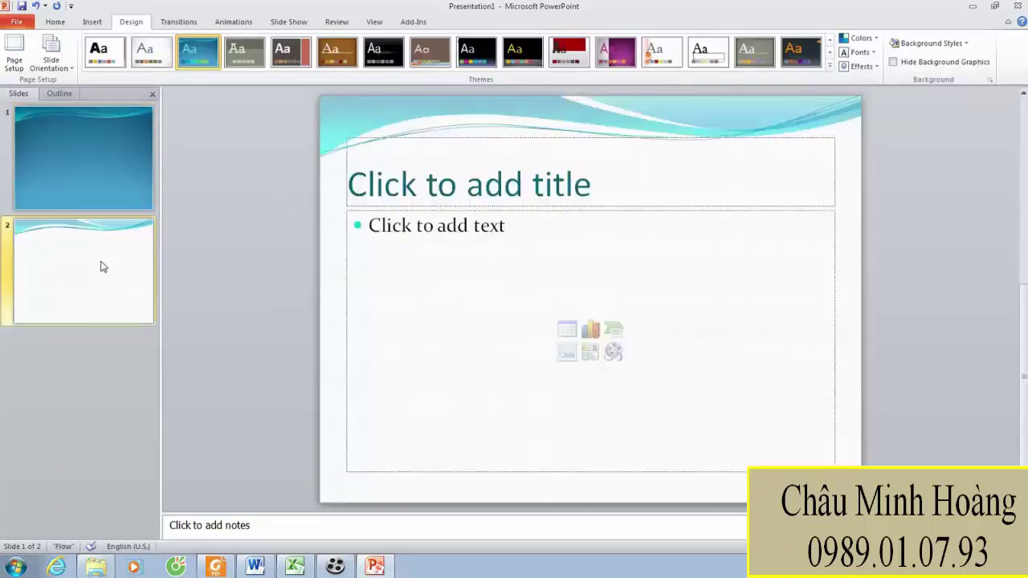
click(215, 567)
click(224, 568)
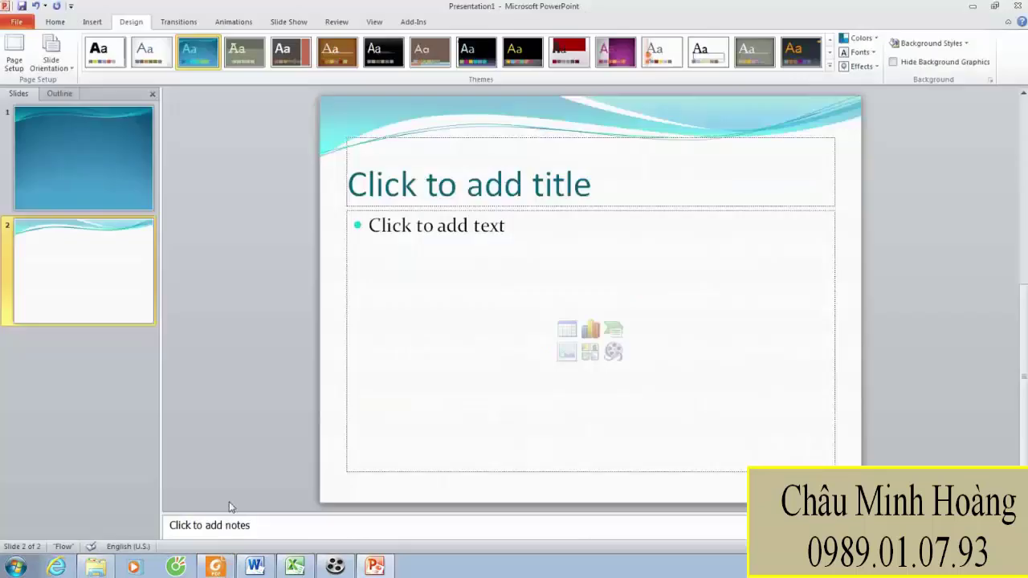
Apply the Waveform theme to both slides and compare them with the slide samples in Foxit Reader
click(73, 186)
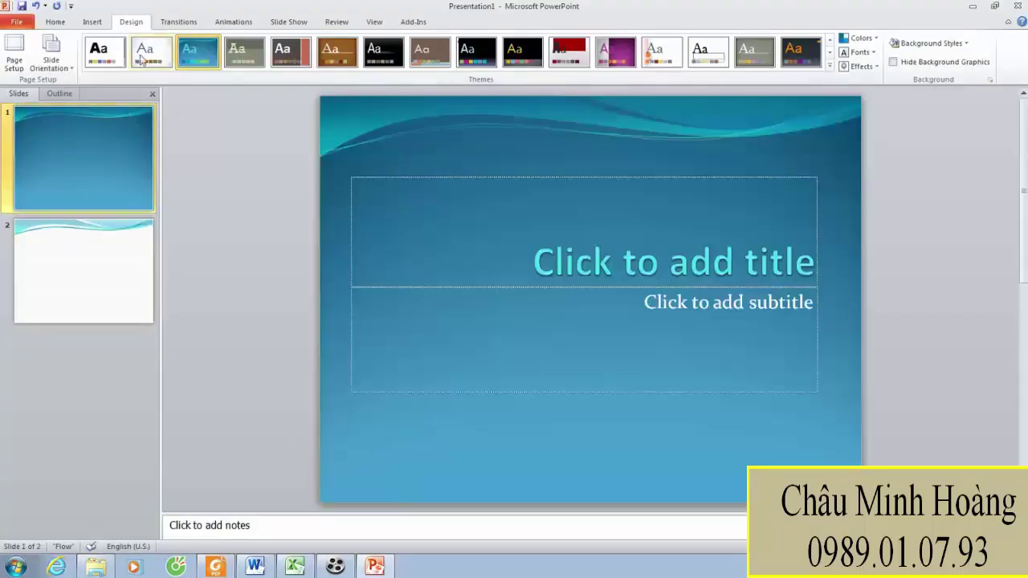
click(831, 67)
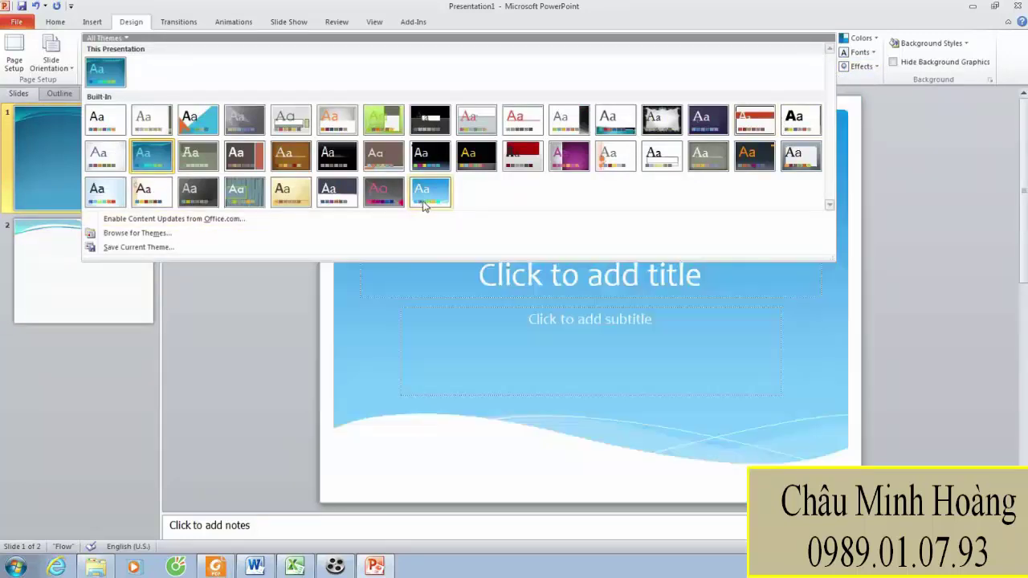
click(426, 200)
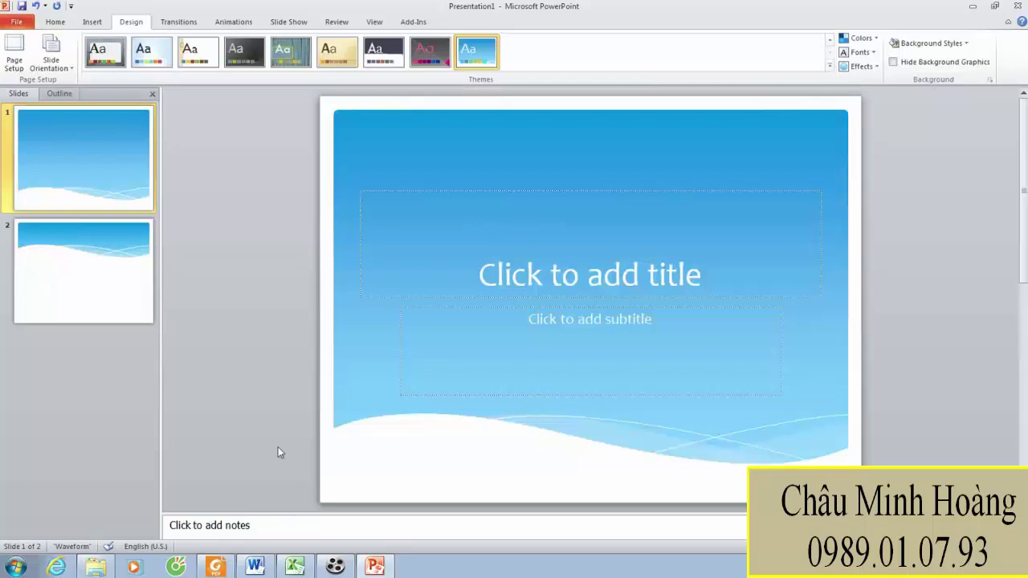
click(216, 566)
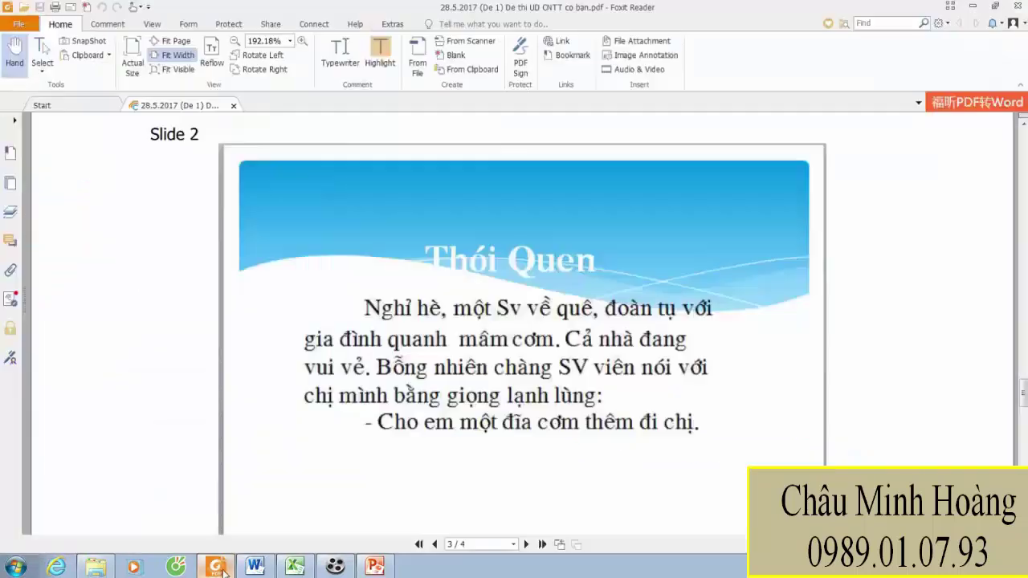
scroll(413, 386, down, 1)
scroll(440, 385, up, 4)
scroll(440, 385, up, 4)
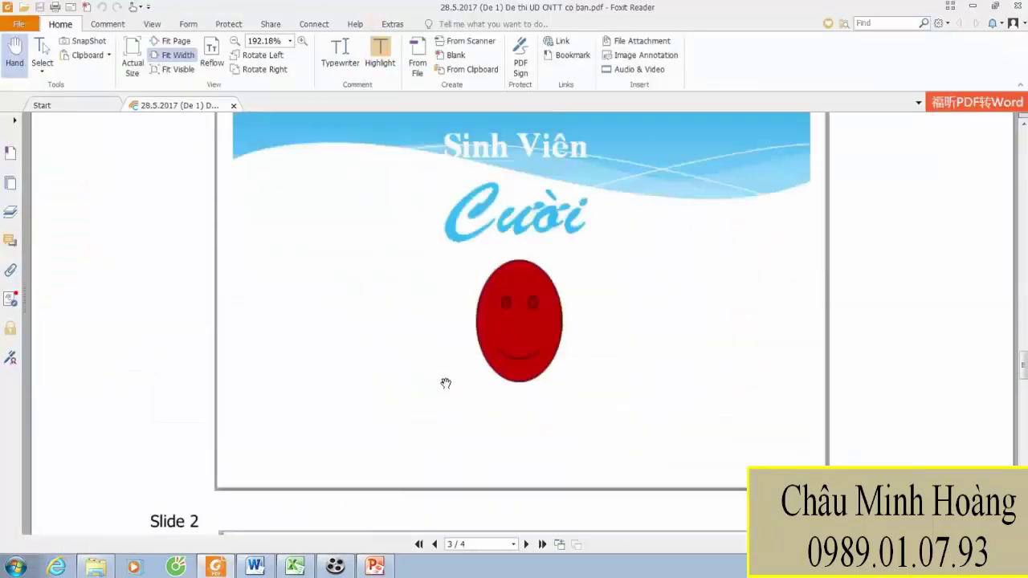
scroll(390, 407, down, 2)
key(alt+Tab)
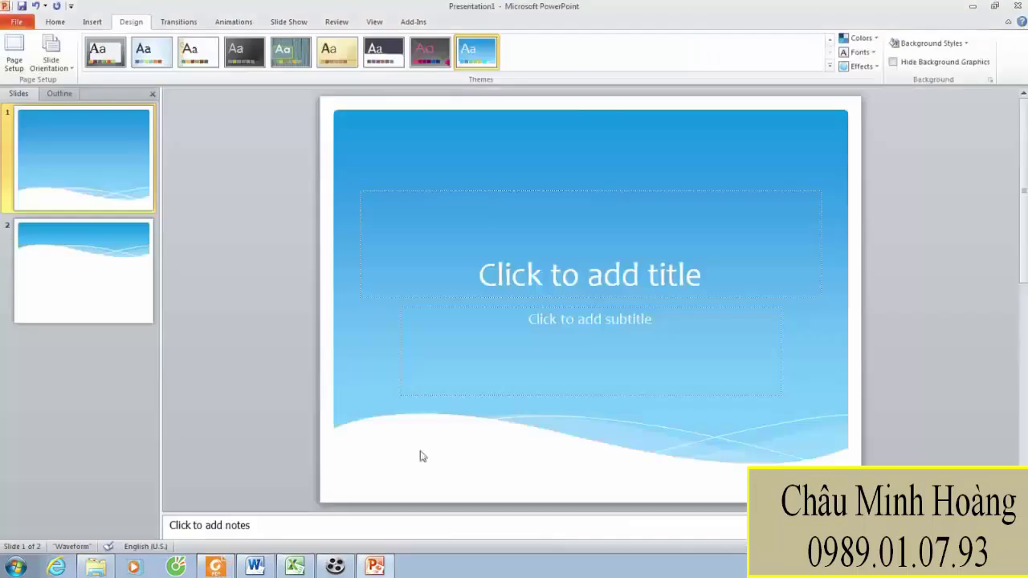
Change the layout of slide 1 to Title and Content
click(143, 258)
click(84, 158)
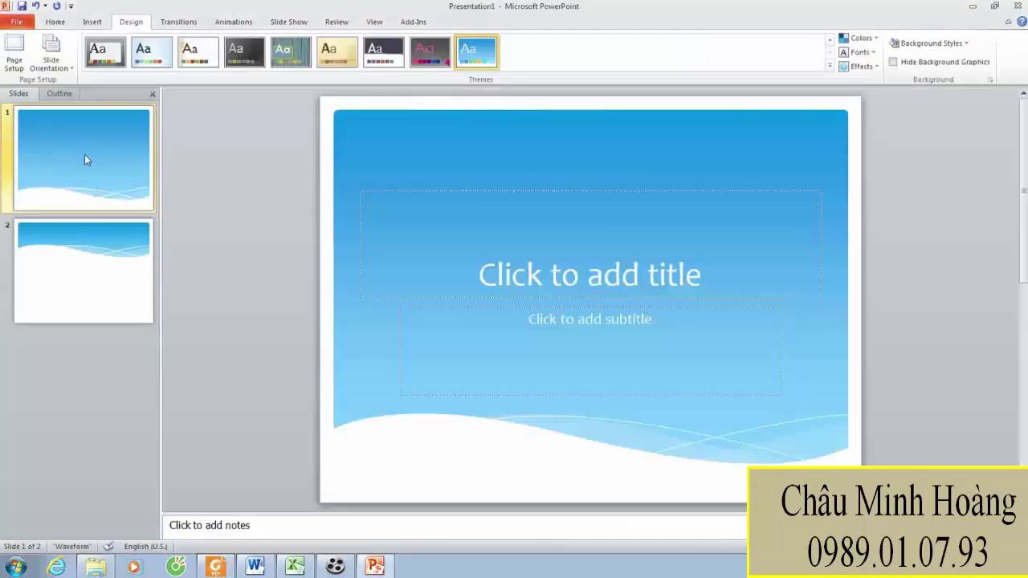
click(736, 377)
right_click(738, 371)
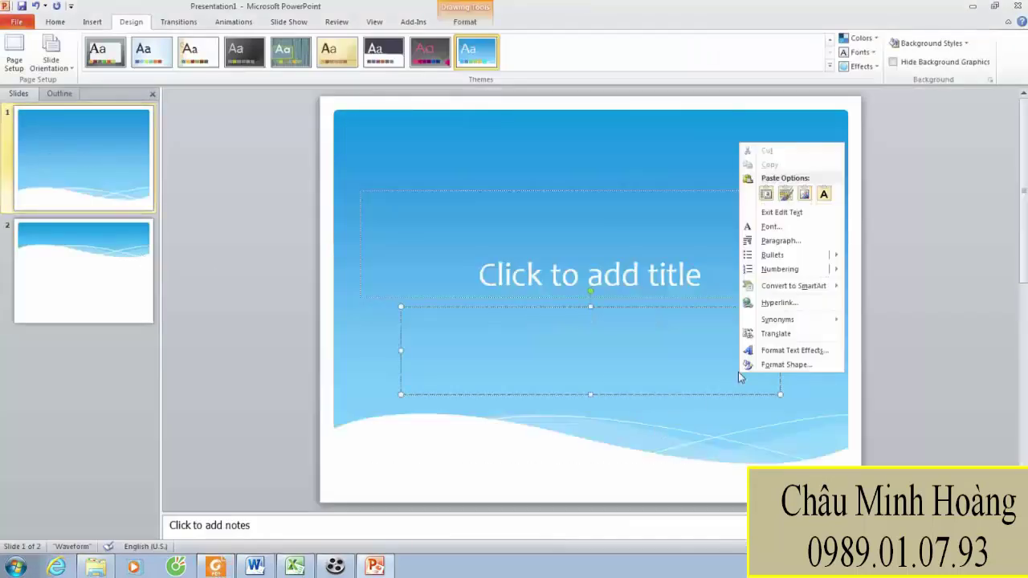
key(Escape)
right_click(698, 160)
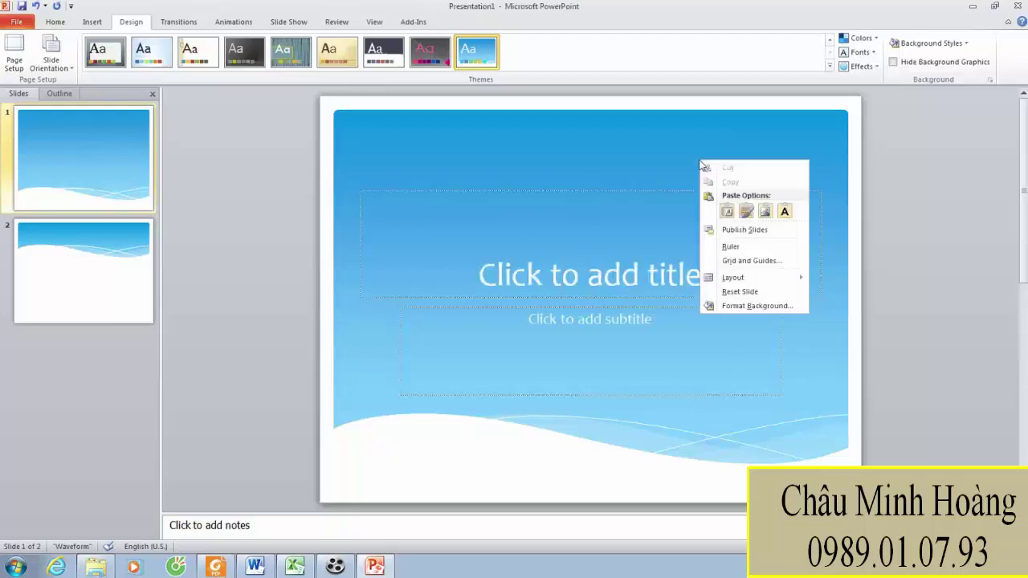
mouse_move(744, 288)
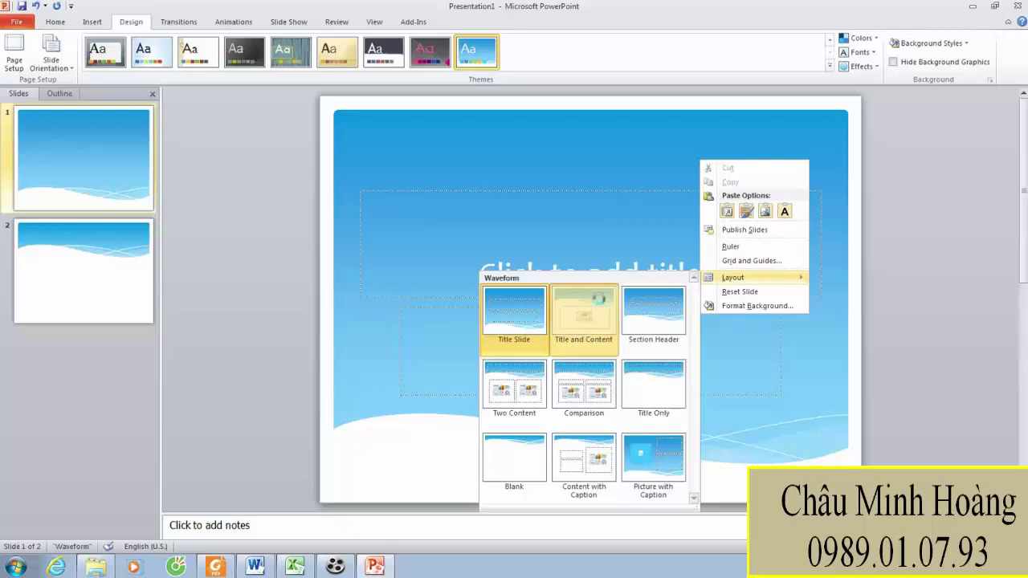
click(600, 303)
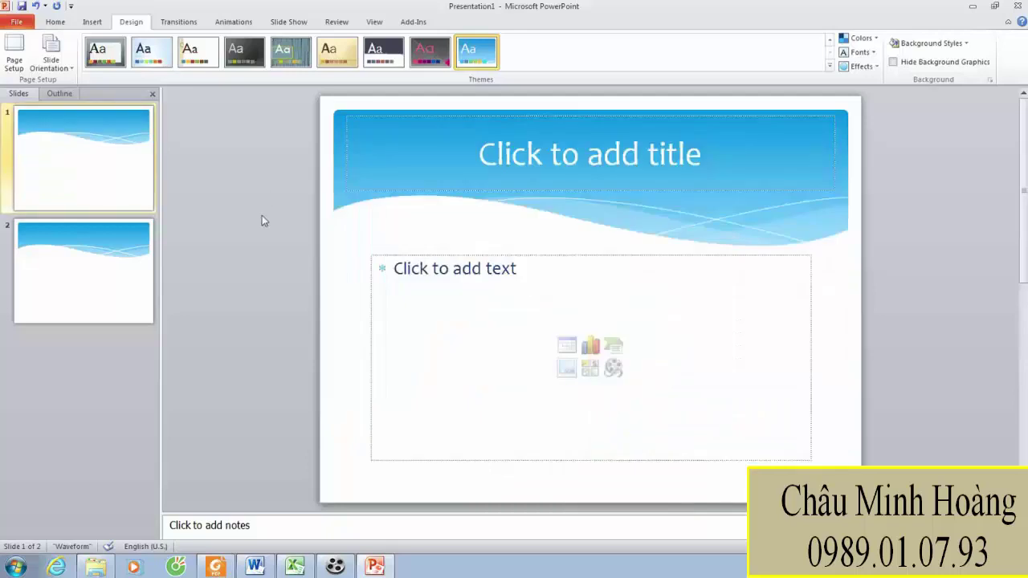
Delete the empty title placeholder from slide 1
click(591, 153)
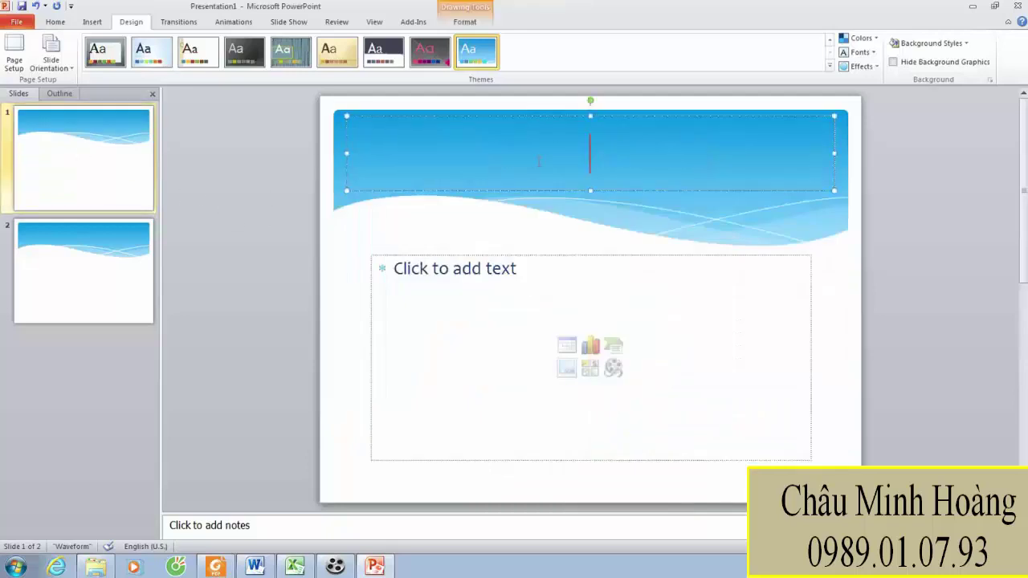
click(539, 116)
key(Delete)
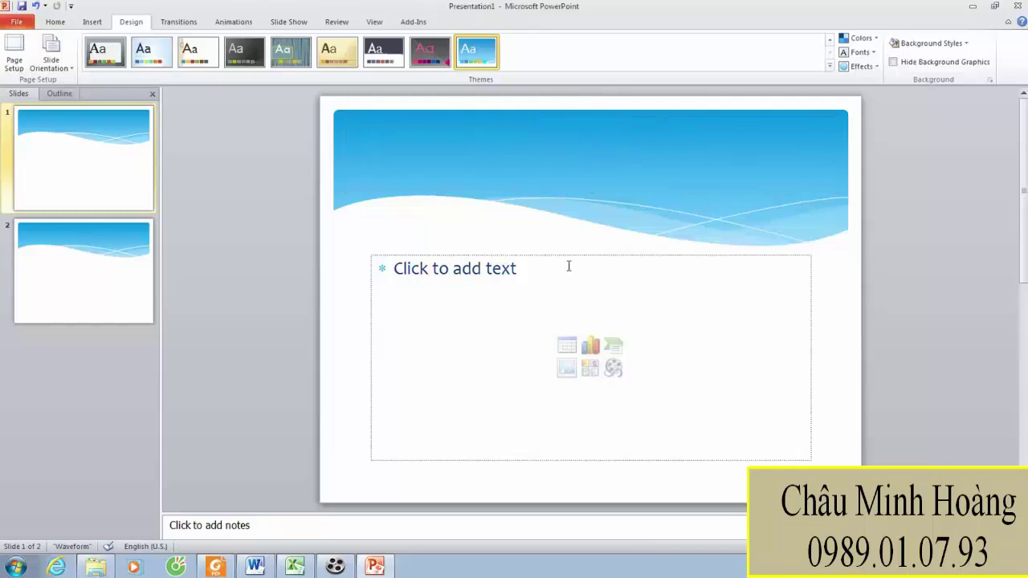
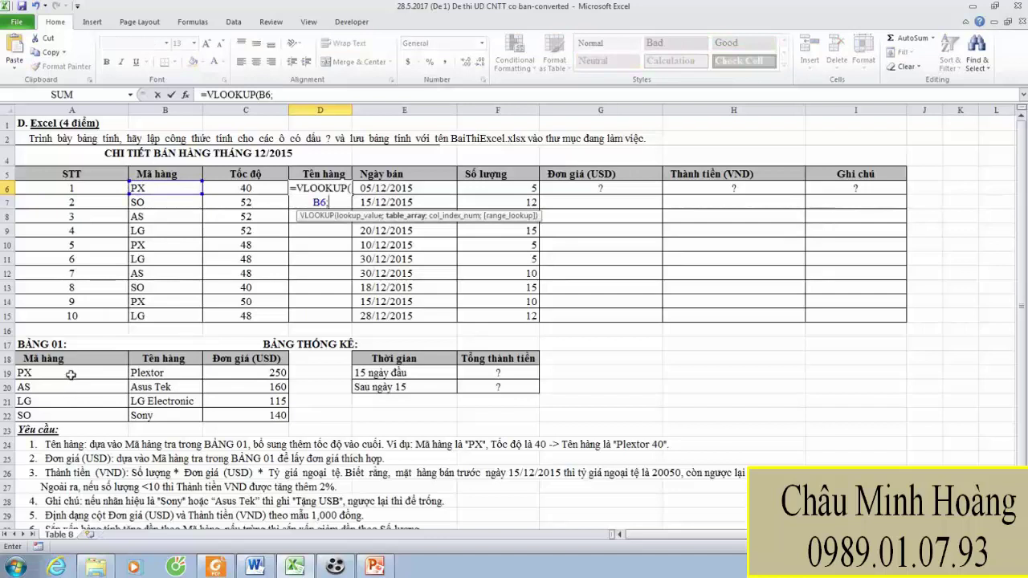
In Excel cell D6, complete the lookup as VLOOKUP(B6;$A$19:$B$22;2;0) and join a space to it with &" "&
key(F4)
text(;2;)
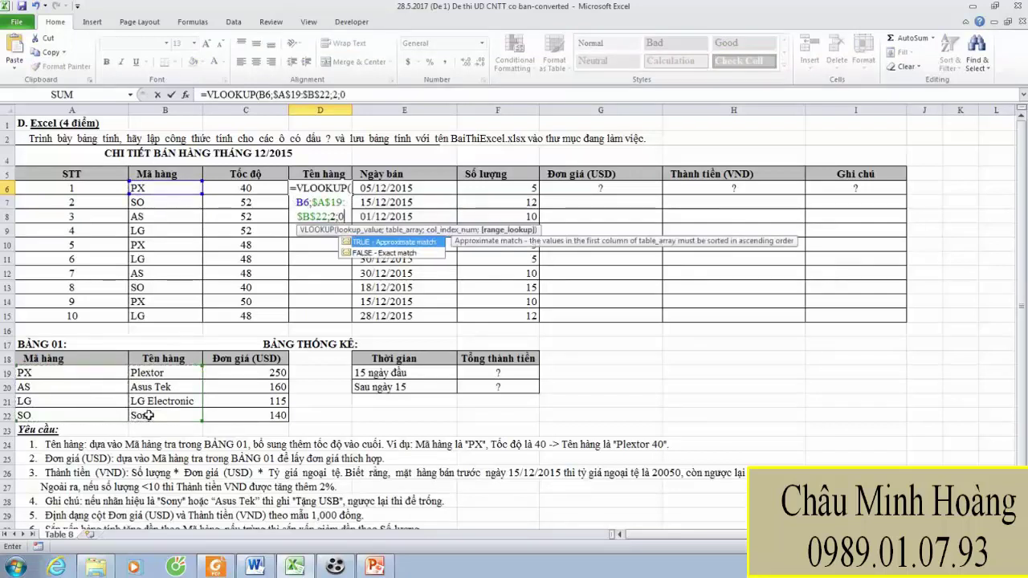
text(0)&)
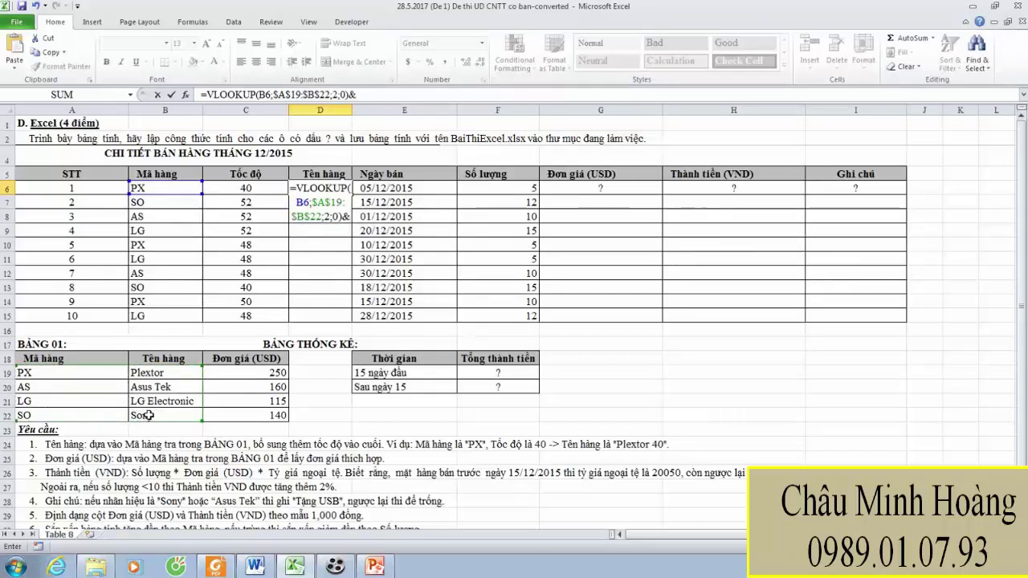
text(" "&Righ)
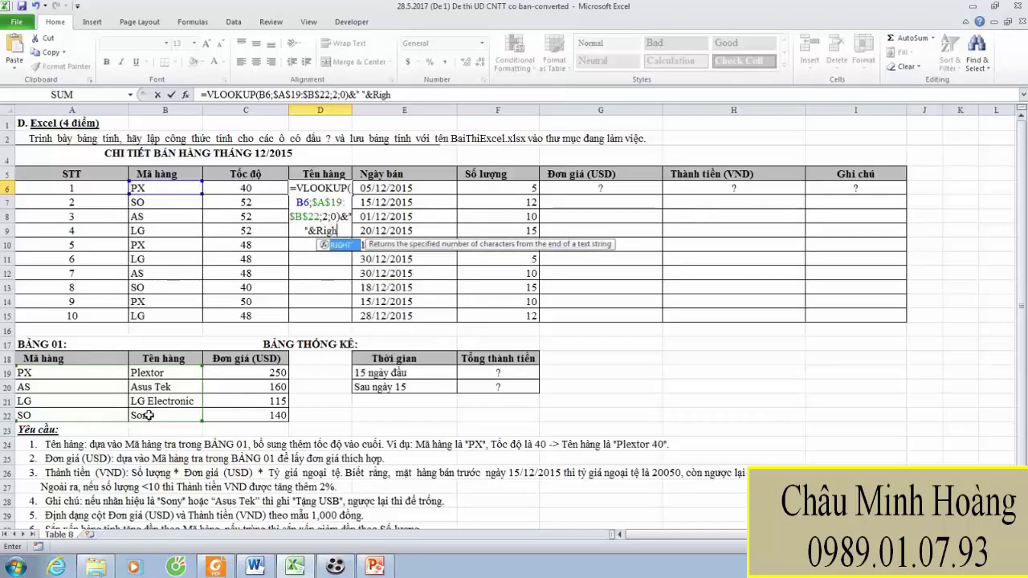
key(Tab)
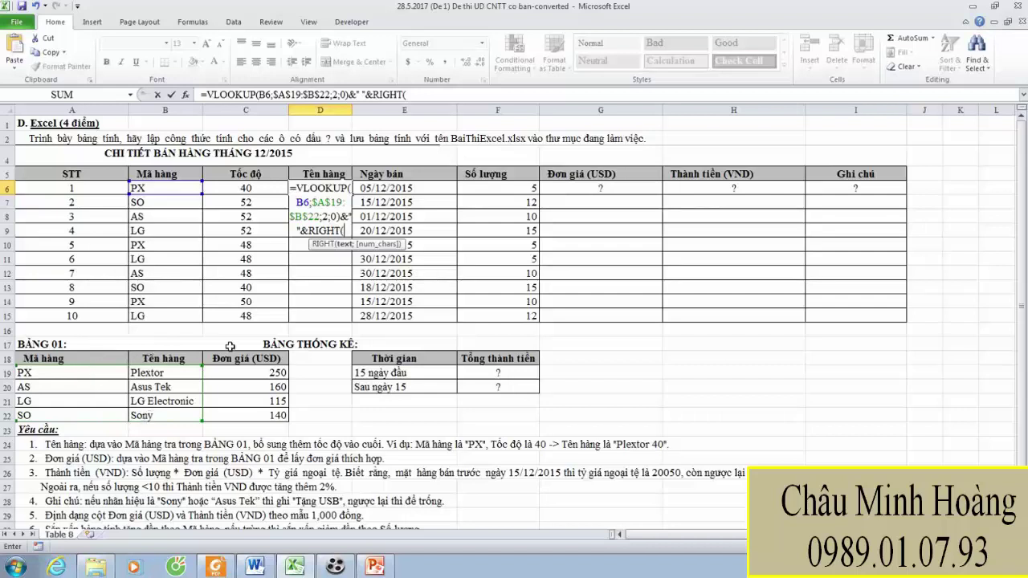
key(BackSpace)
key(BackSpace)
key(BackSpace)
key(BackSpace)
key(BackSpace)
key(BackSpace)
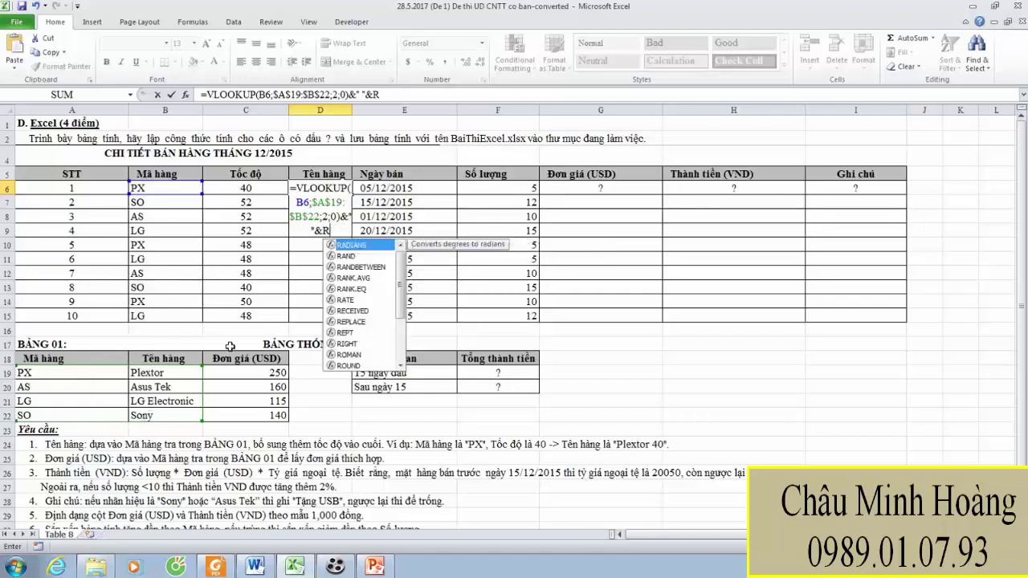
Finish the D6 formula with the speed from C6 and fill it down the Tên hàng column to D15
click(247, 186)
key(Return)
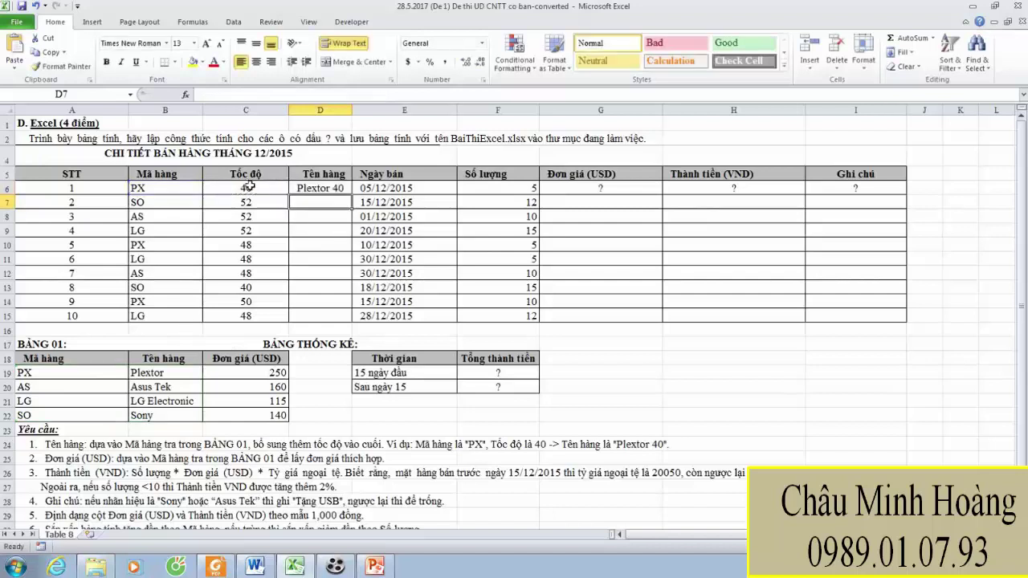
click(315, 187)
drag(351, 195, 353, 321)
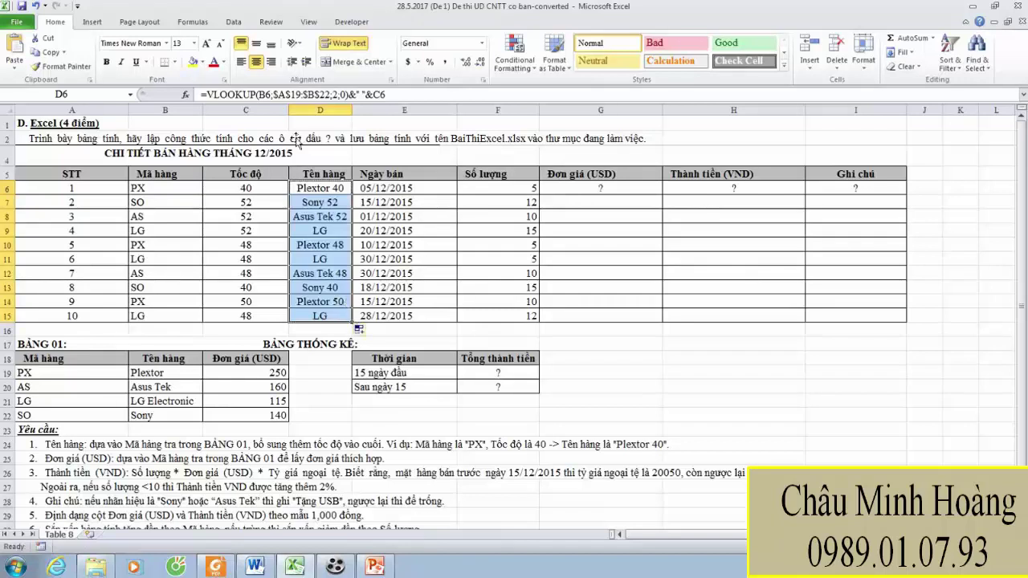
scroll(366, 313, down, 2)
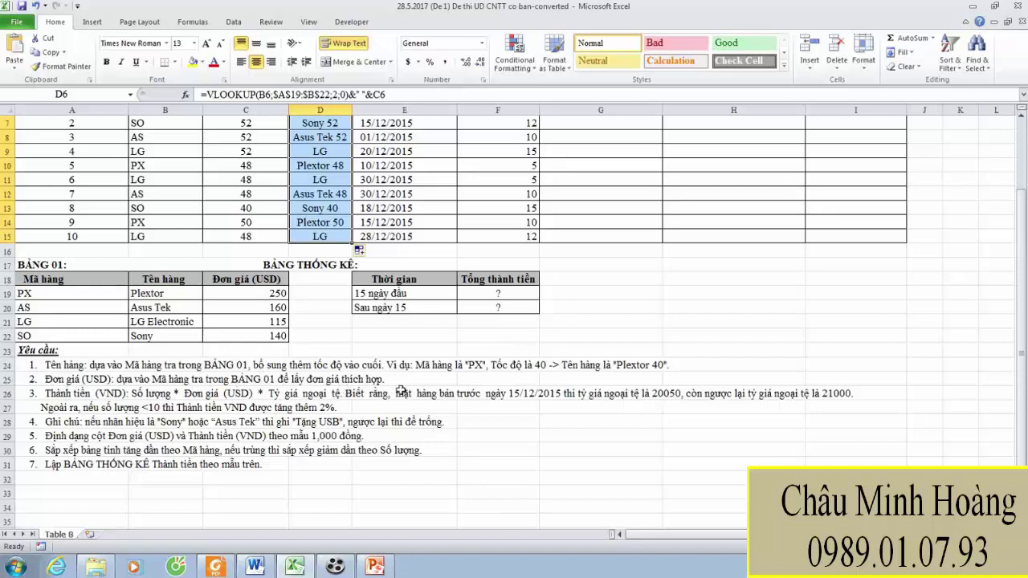
In the first Đơn giá (USD) cell, G6, start a VLOOKUP of B6 in the absolute range $A$19:$C$22
scroll(402, 391, up, 2)
click(578, 187)
text(=vl)
key(Tab)
click(189, 191)
text(;)
drag(70, 368, 272, 413)
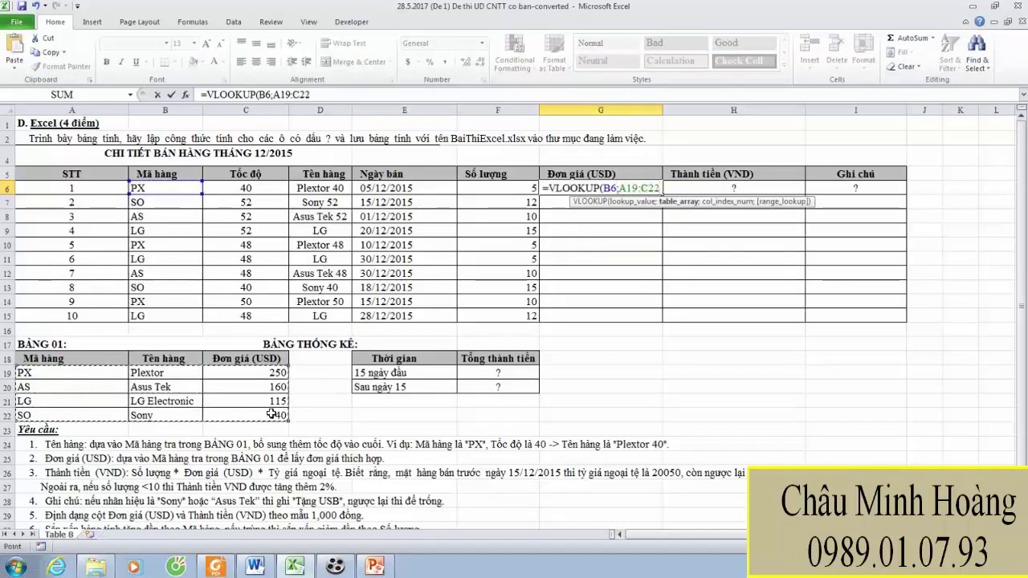
key(F4)
Complete the G6 lookup with column index 3 and exact match 0, and fill it down to G15
text(;2;0))
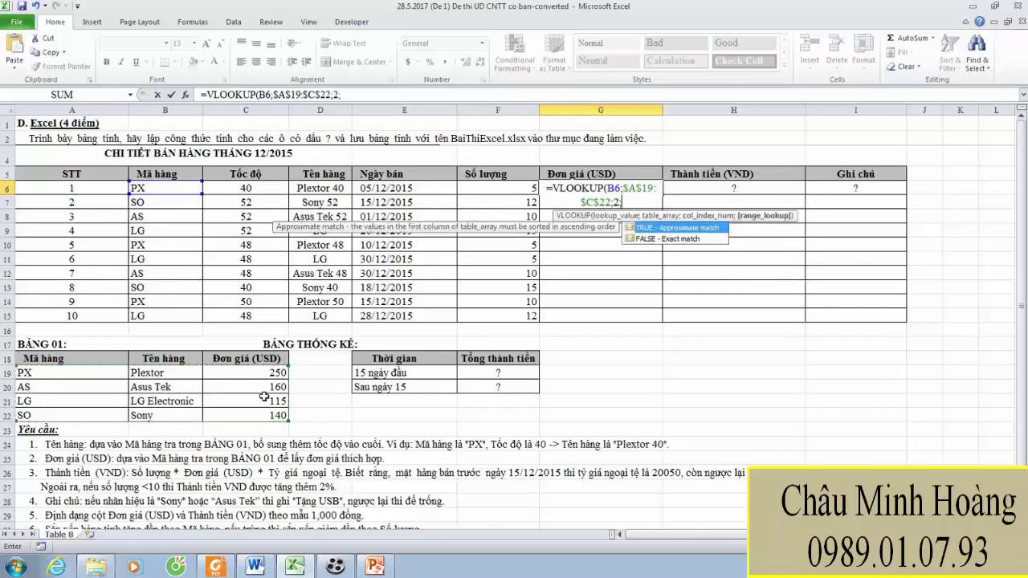
key(BackSpace)
key(BackSpace)
key(BackSpace)
key(BackSpace)
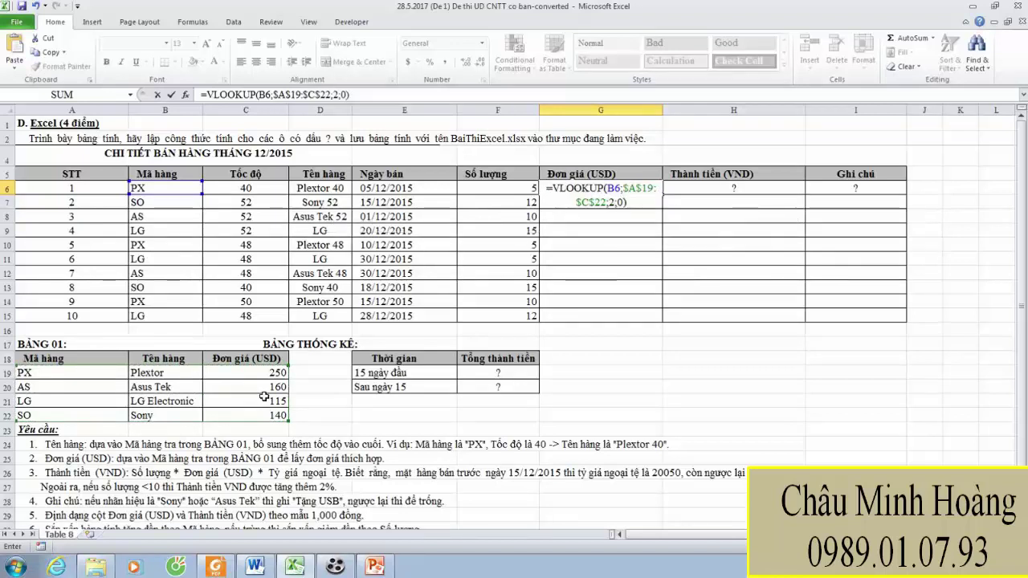
text(3;)
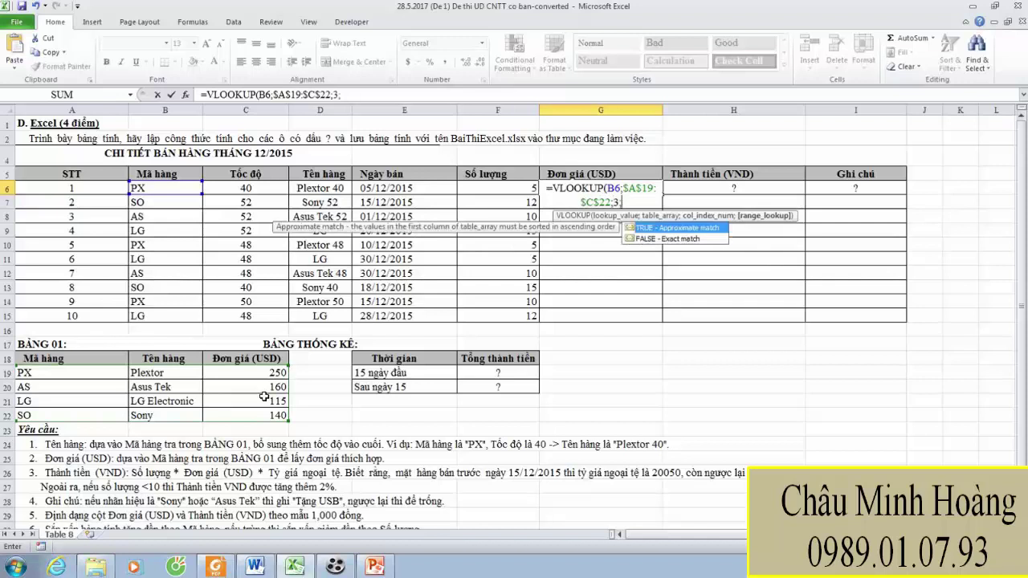
text(0))
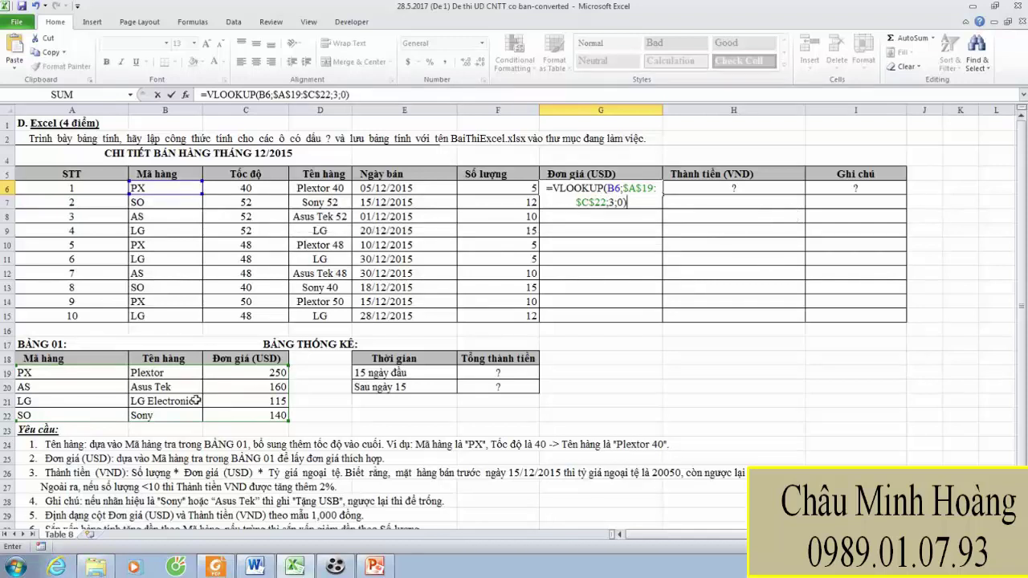
key(Return)
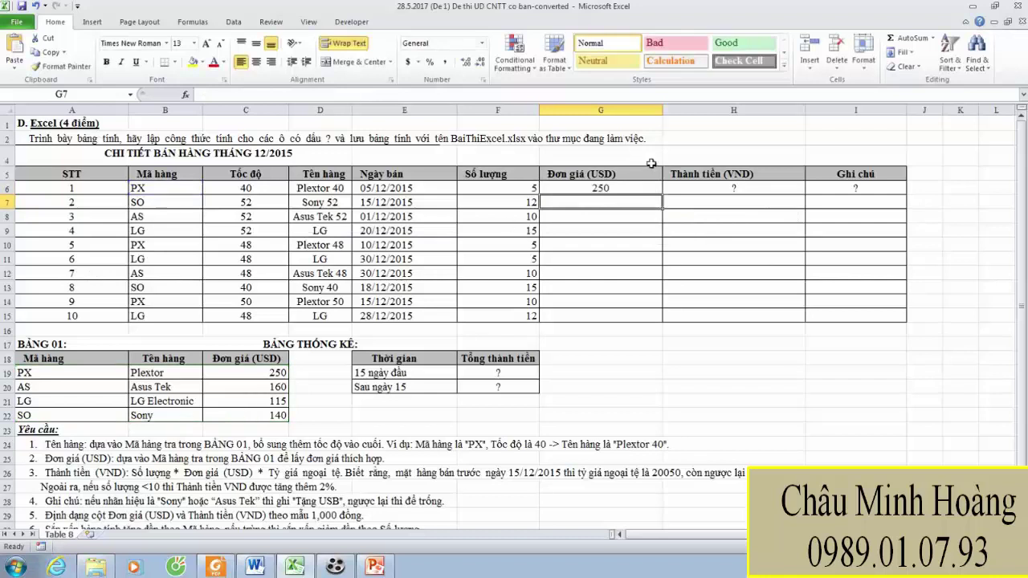
click(649, 185)
drag(661, 194, 643, 318)
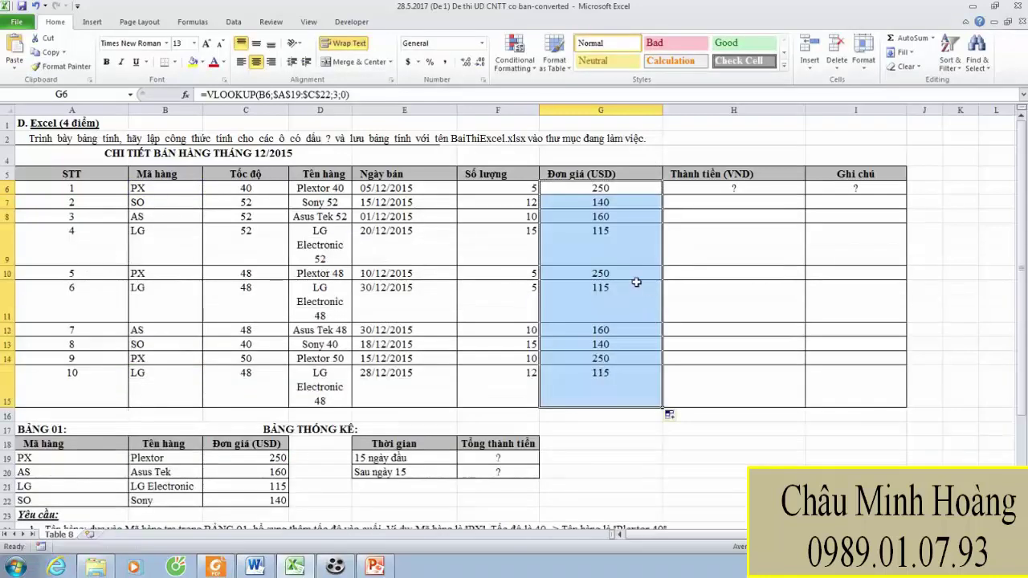
Widen the Tên hàng column so every product name fits on one line, and autofit the heights of rows 9, 11 and 15
drag(352, 110, 423, 110)
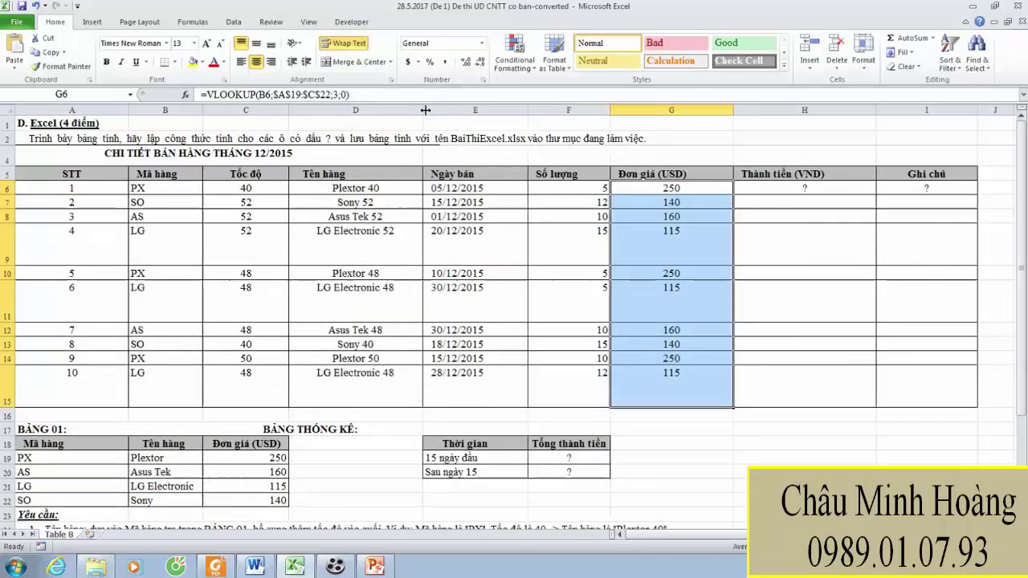
double_click(8, 407)
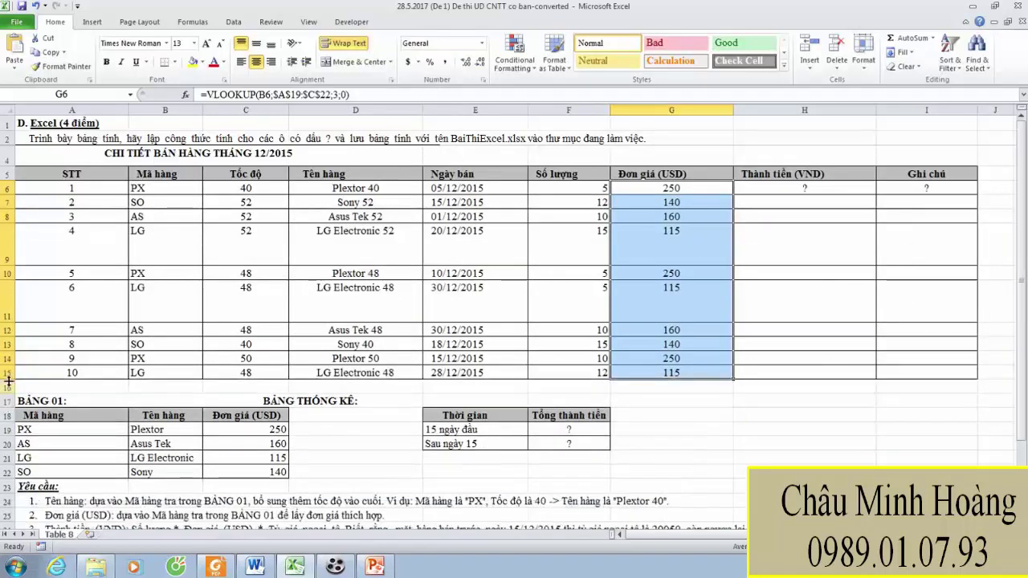
double_click(10, 322)
double_click(13, 266)
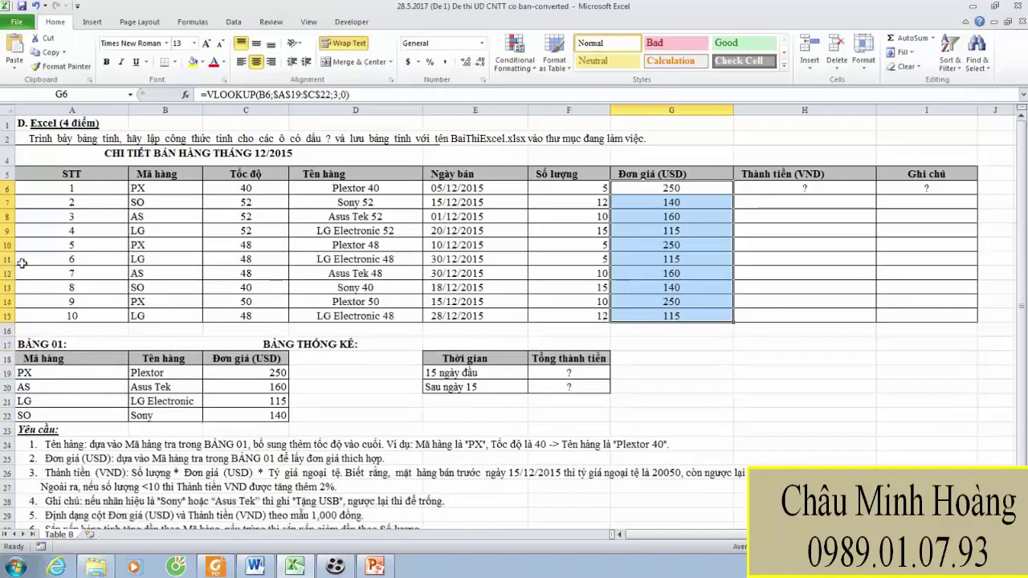
In cell H6 under Thành tiền (VND), start the formula =F6*G6 to multiply quantity by unit price
scroll(317, 317, down, 2)
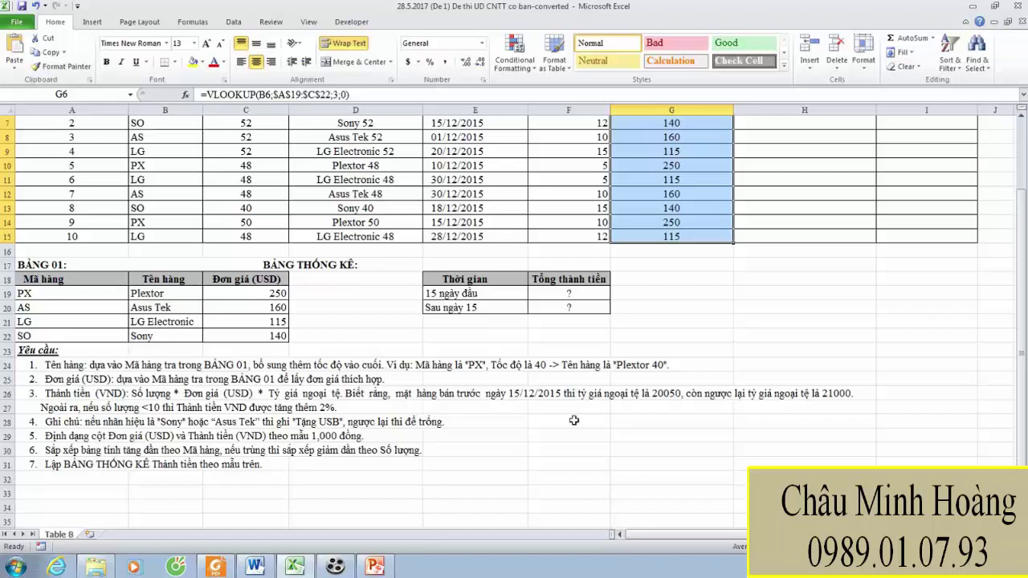
scroll(733, 347, up, 2)
click(791, 188)
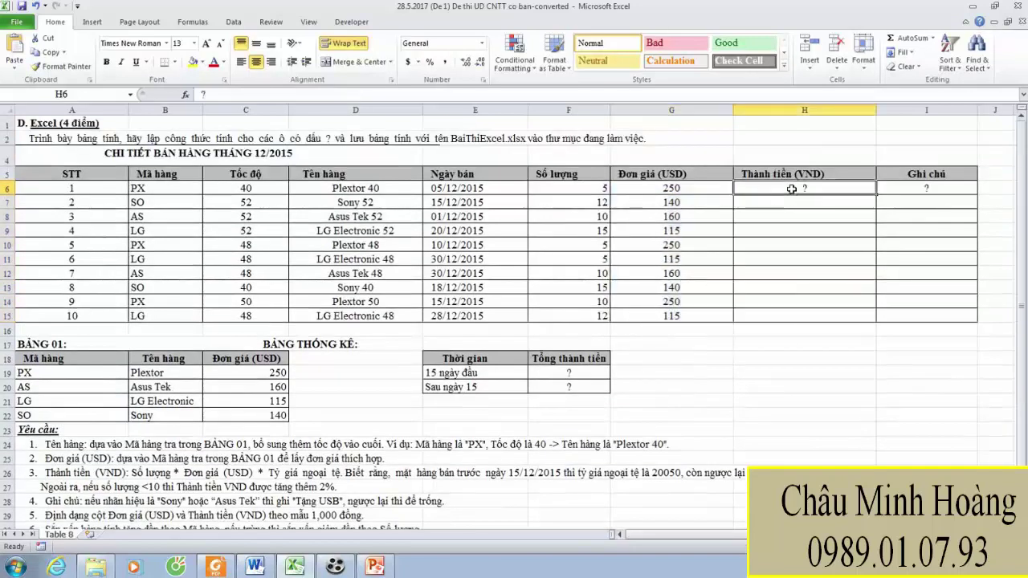
text(=)
click(680, 191)
click(579, 188)
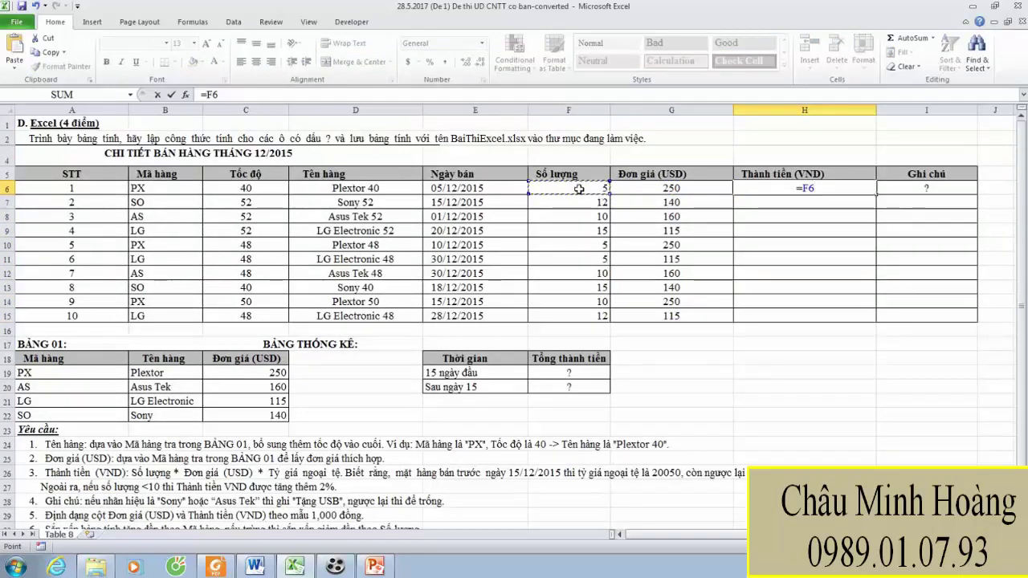
text(*)
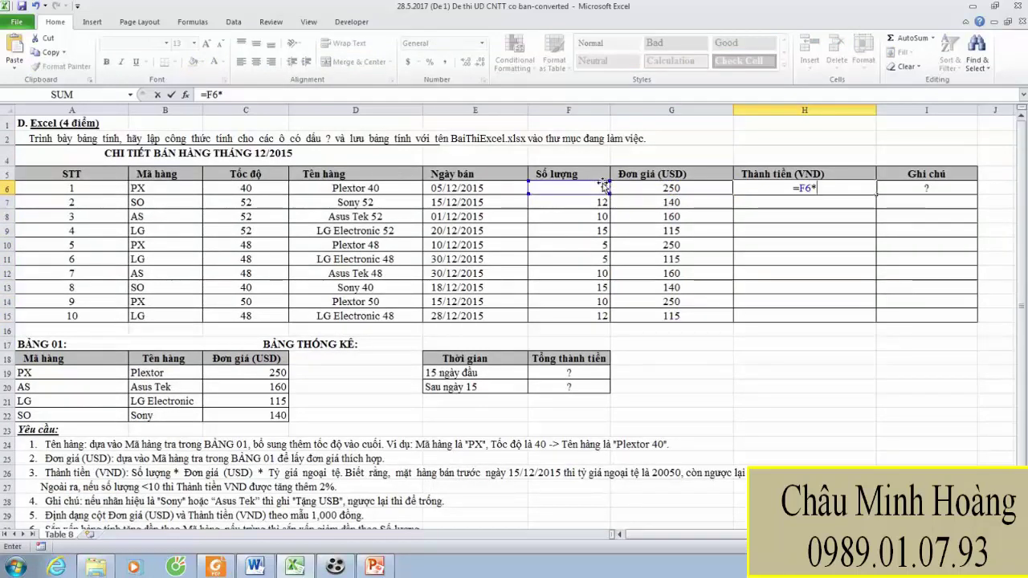
click(654, 189)
scroll(196, 348, down, 1)
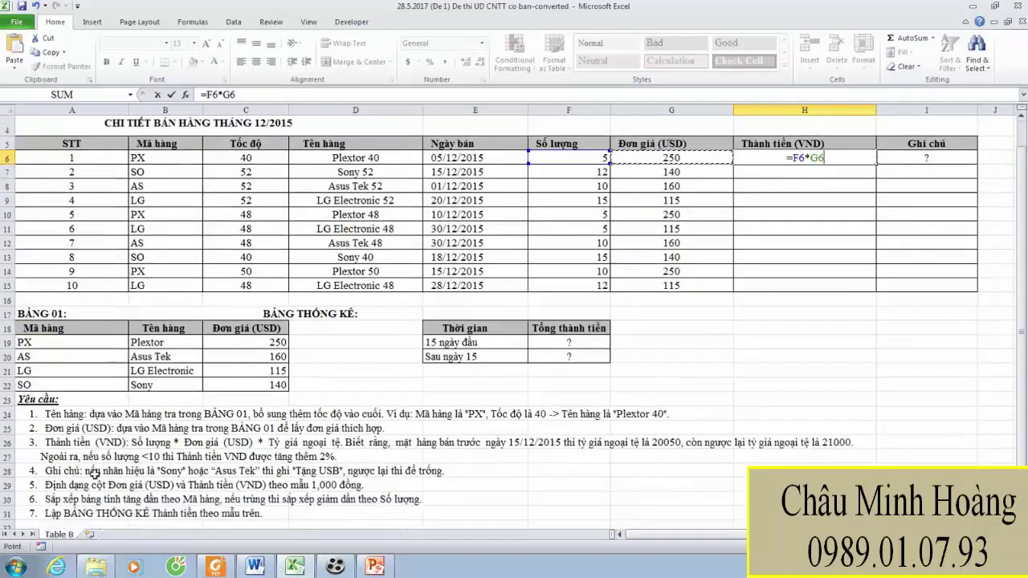
Multiply the H6 formula by the exchange rate with IF(E6<DATE(2015;12;15);20050;21000) and enter it
text(*if()
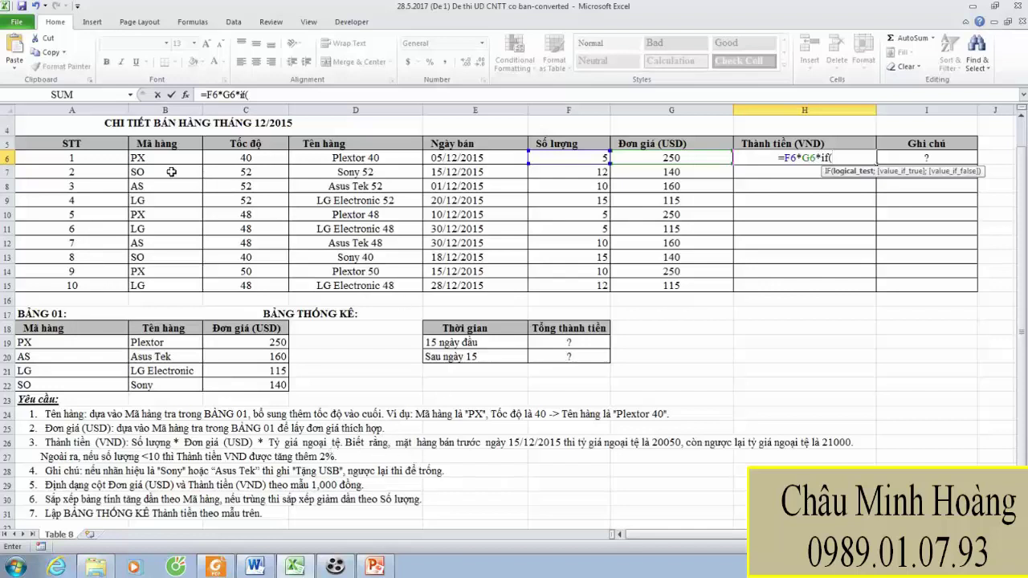
click(458, 158)
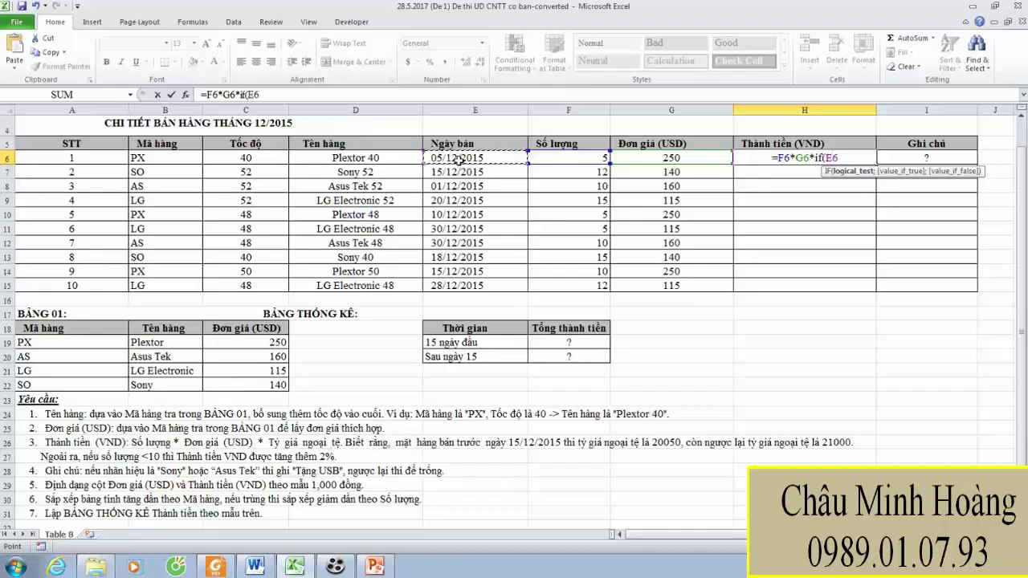
text(<date()
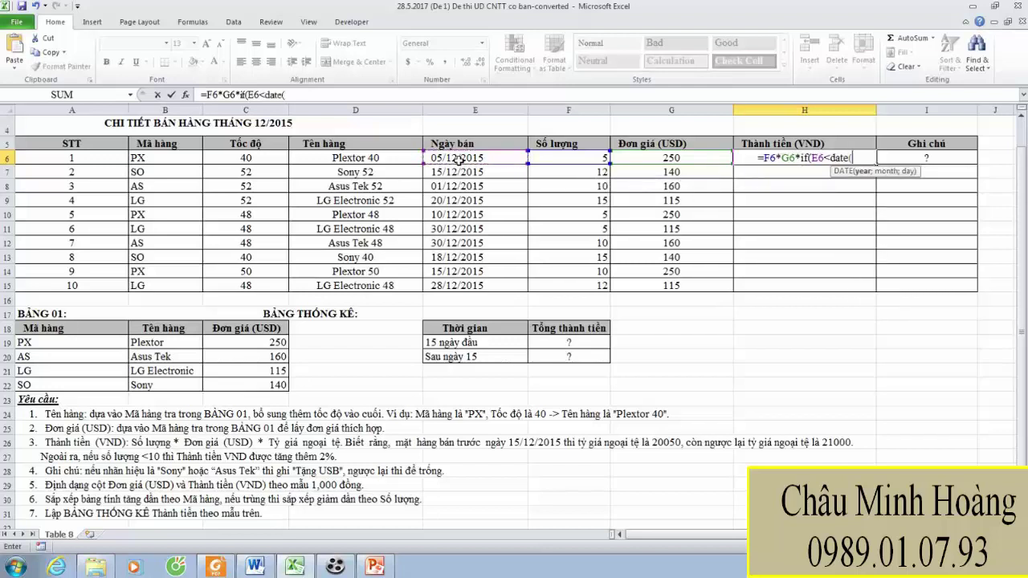
text(201)
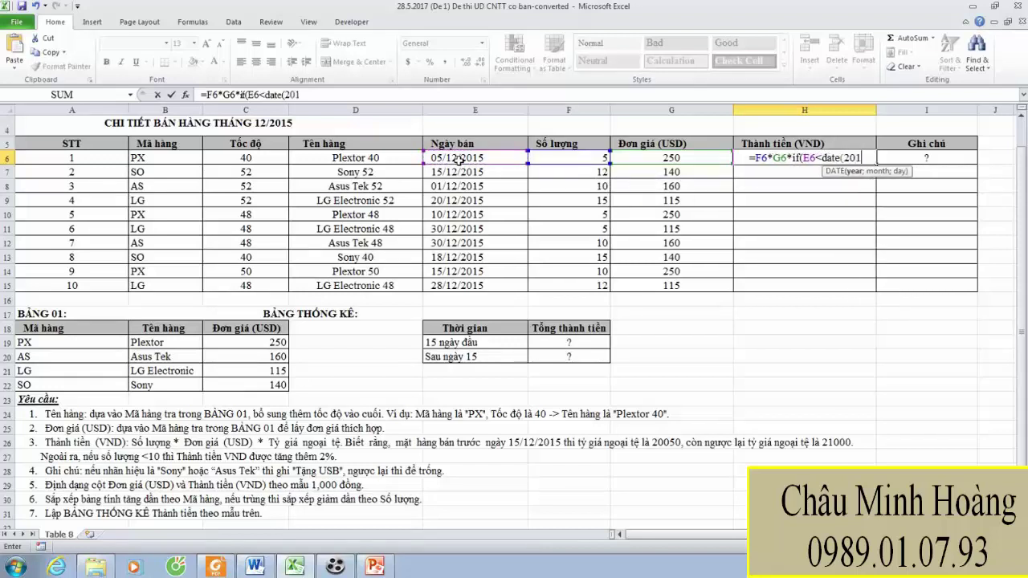
text(5;12)
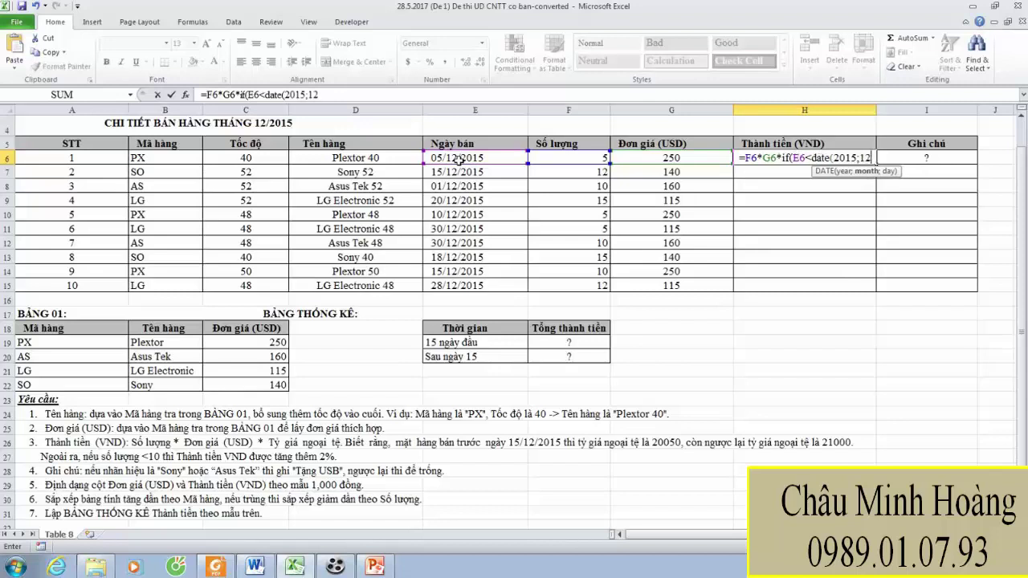
text(;15))
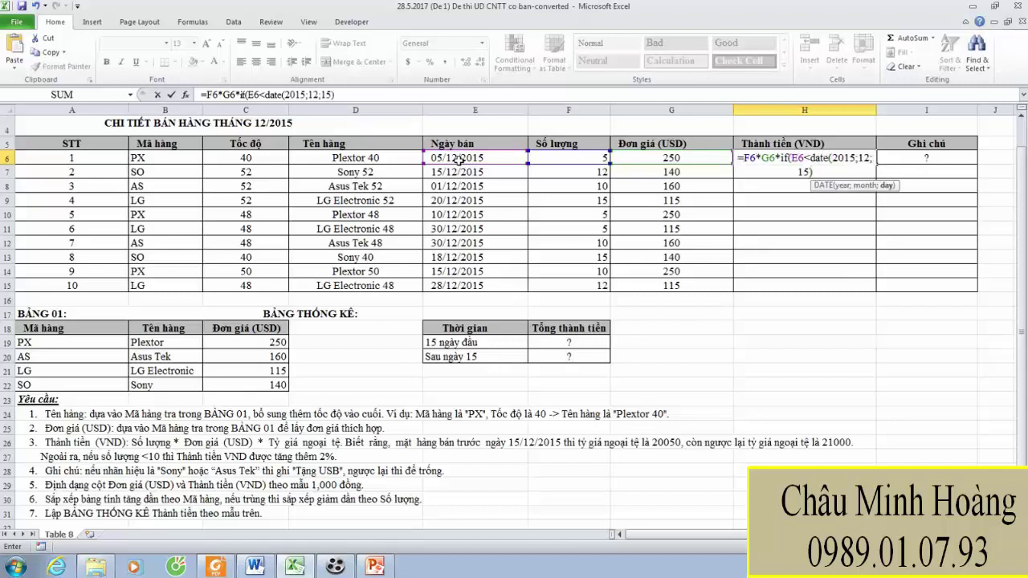
text(;)
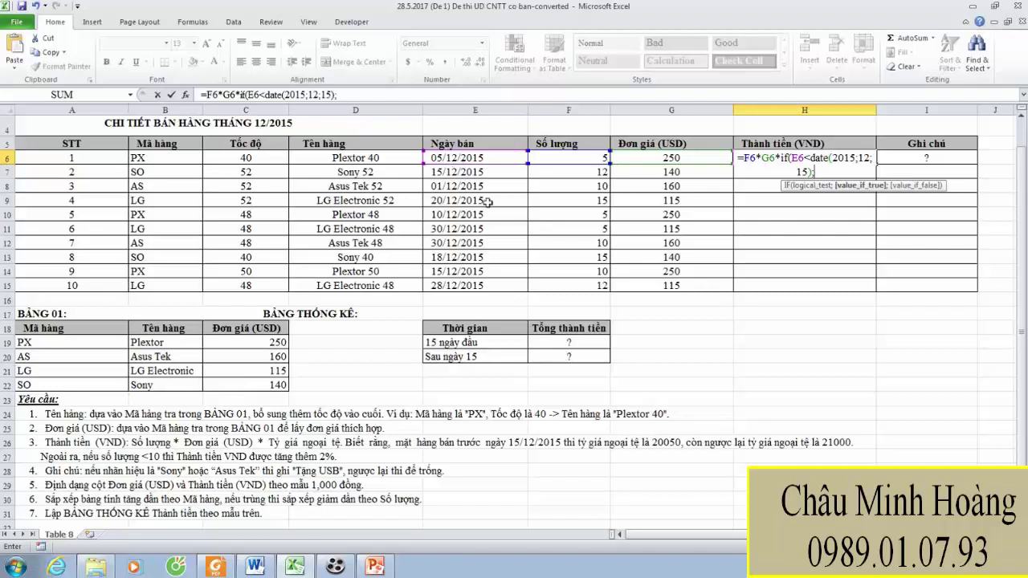
text(20050;21000))
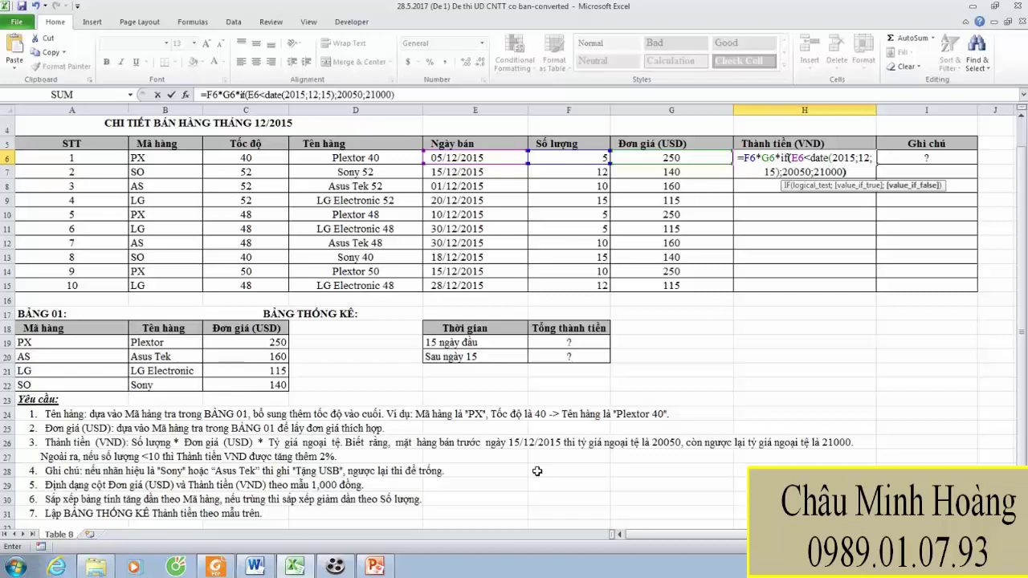
key(Return)
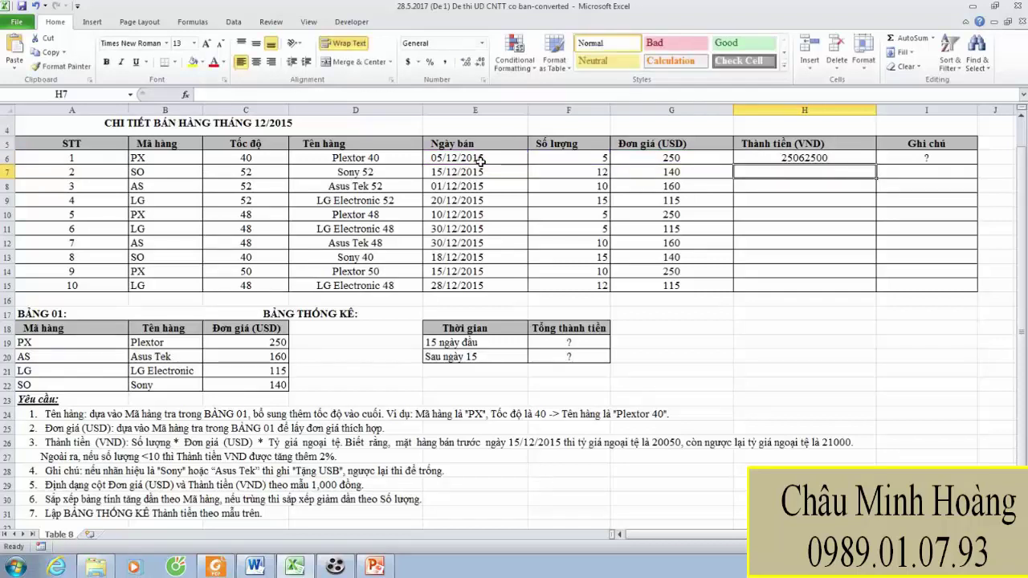
Fill the H6 formula down the Thành tiền (VND) column to H15
click(480, 160)
drag(481, 159, 488, 275)
click(488, 276)
click(795, 159)
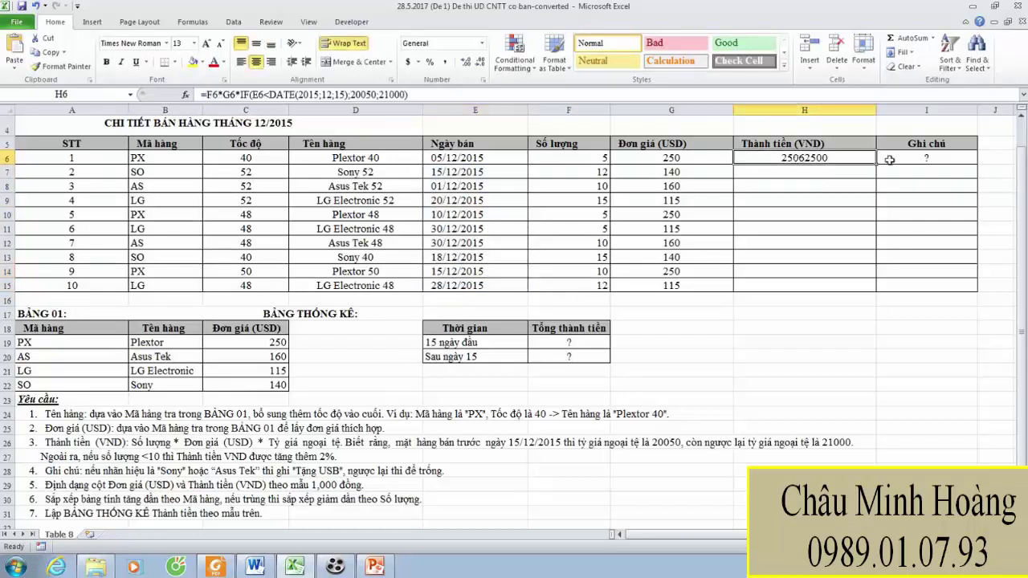
drag(875, 166, 877, 289)
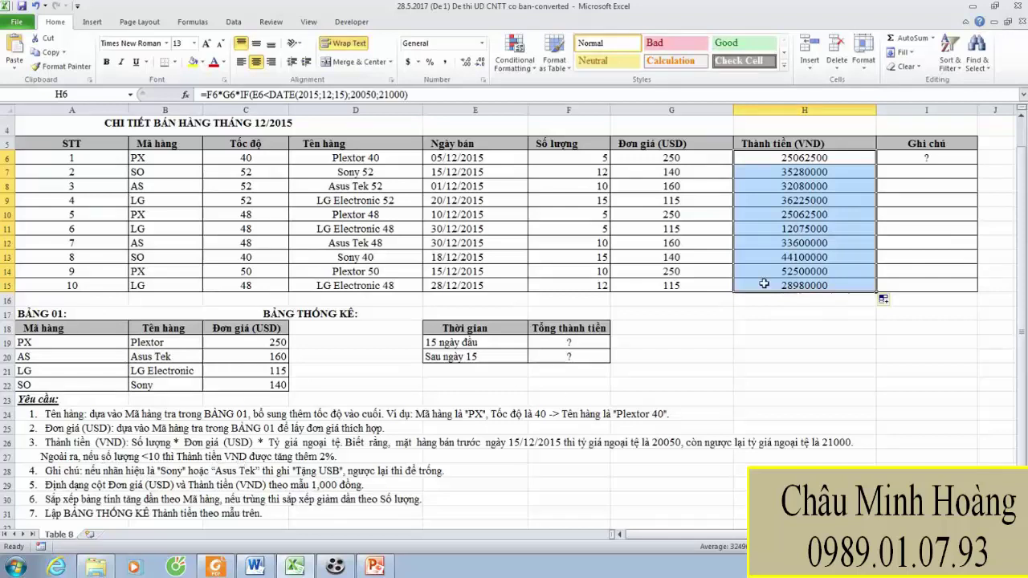
Extend the H6 formula with *IF(F6<10;98%;1) and refill it down the Thành tiền (VND) column to H15
double_click(801, 159)
click(873, 169)
text(*if()
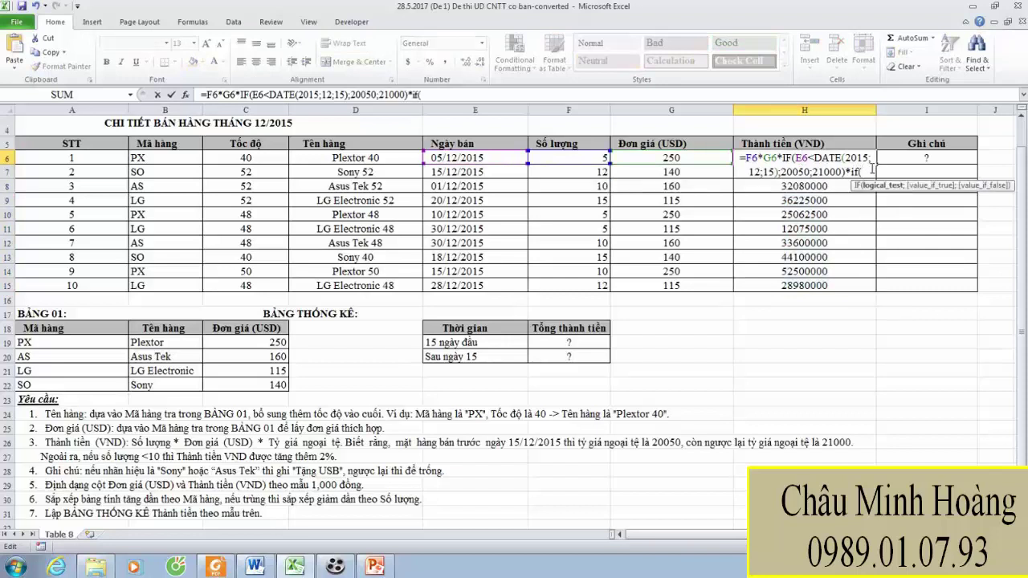
click(582, 157)
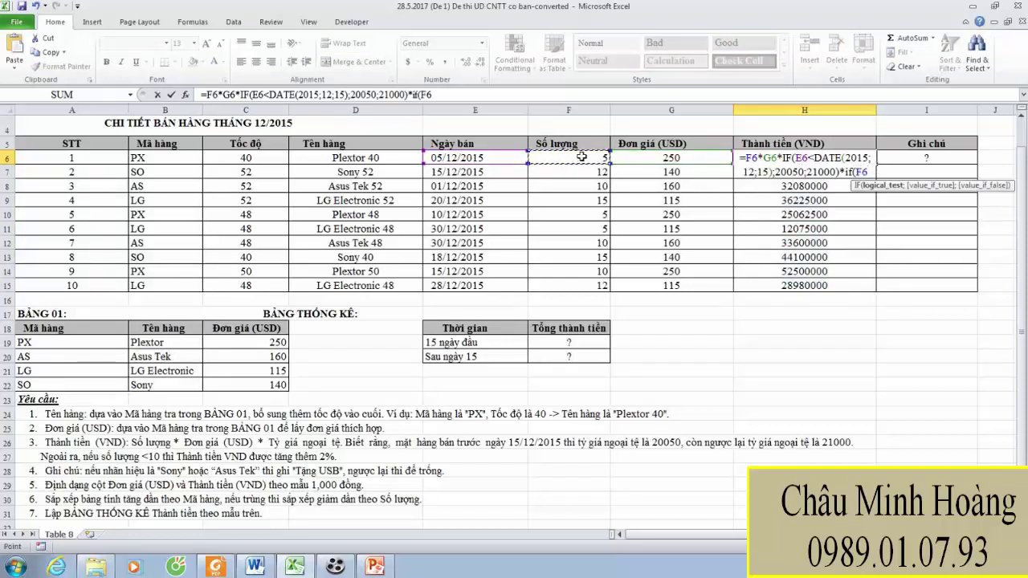
text(<)
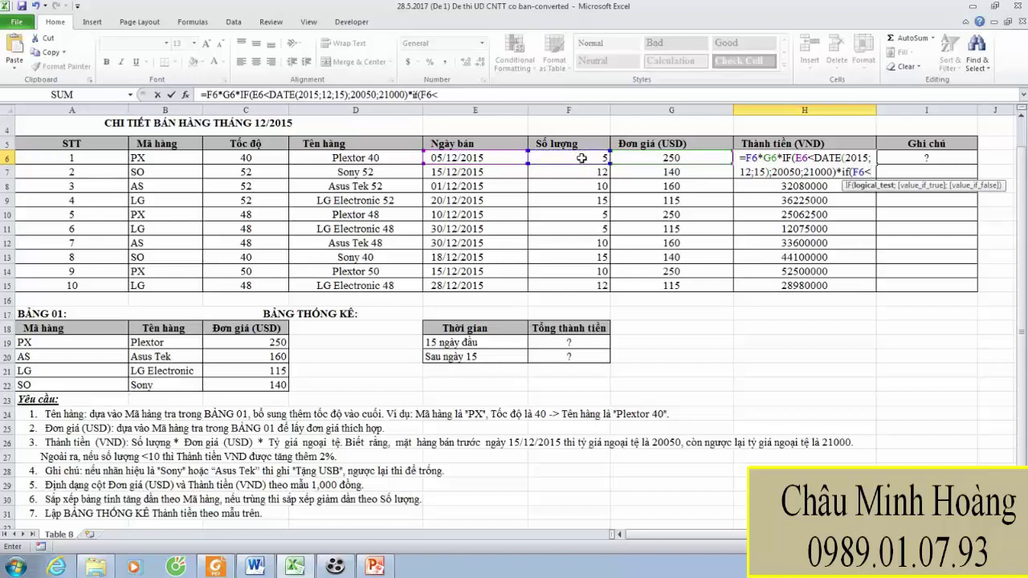
text(10;)
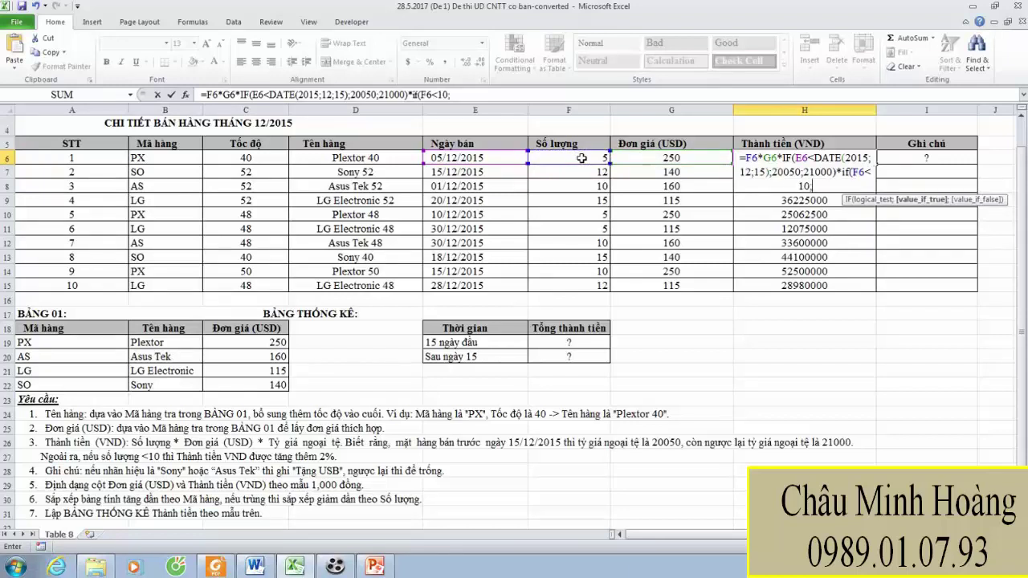
text(98%;1))
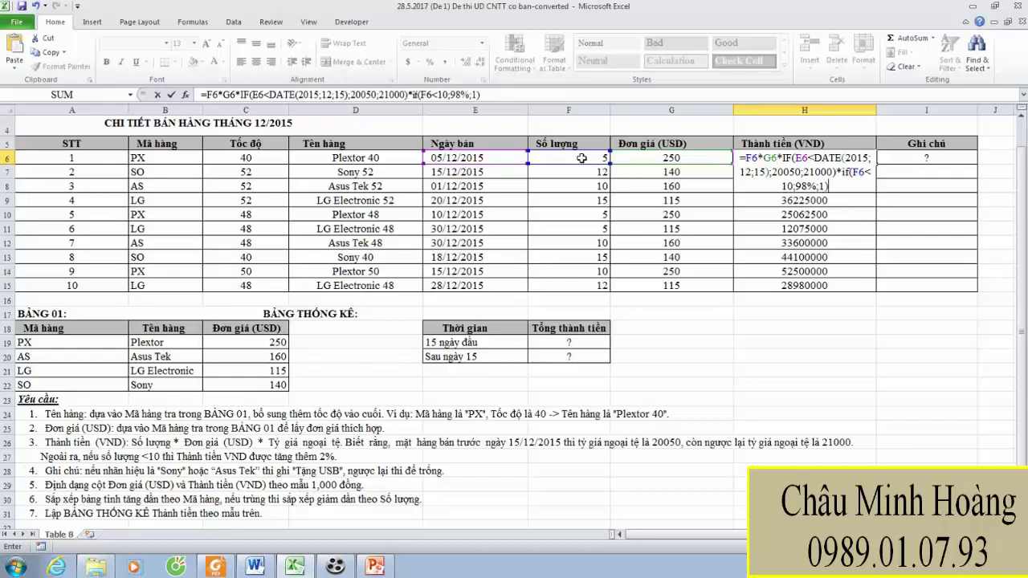
key(Return)
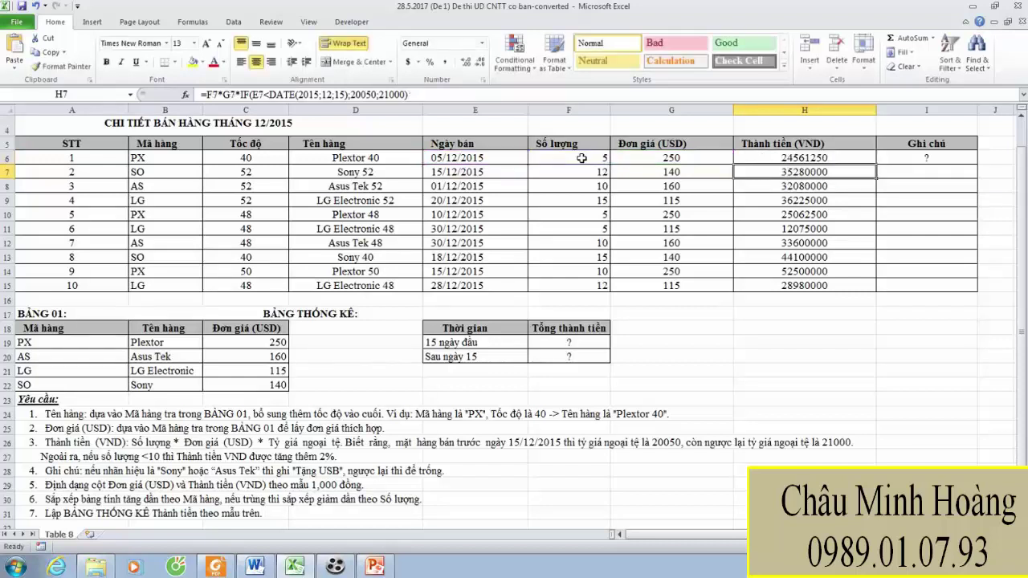
click(854, 152)
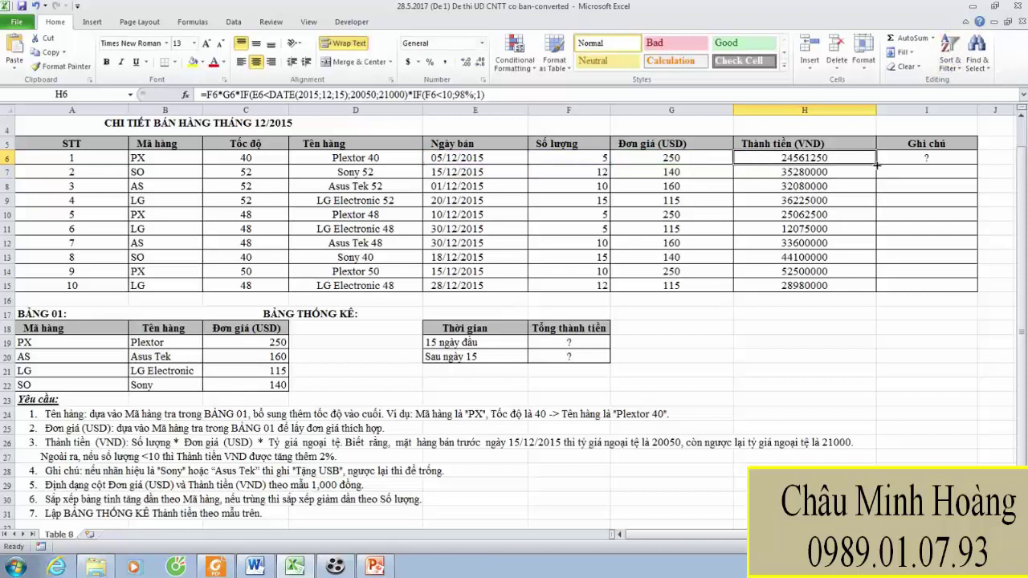
double_click(876, 165)
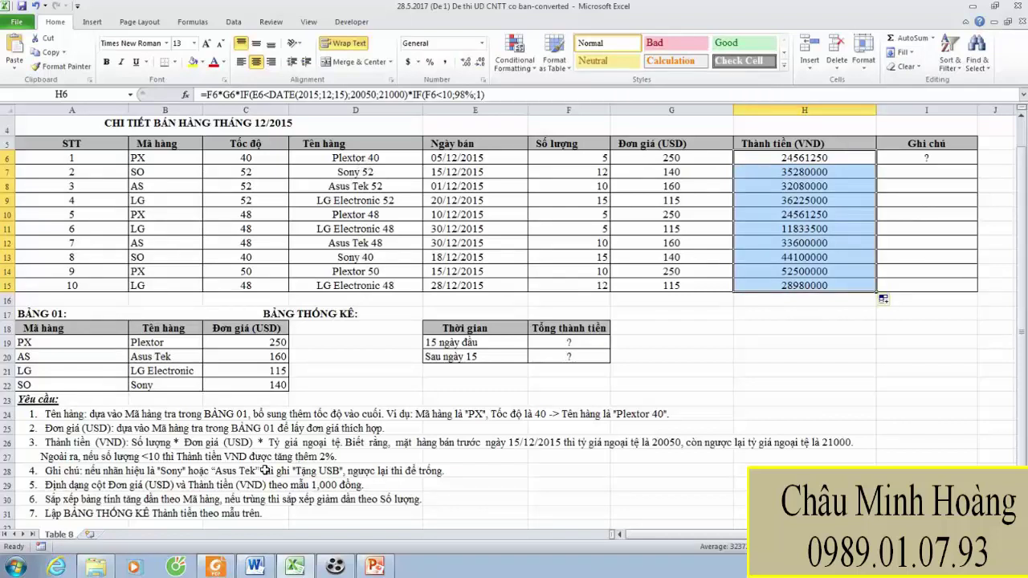
In cell I6 under Ghi chú, start the formula =IF(OR(LEFT(D6;LEN(D6)-3)="Sony" as the first brand condition
click(928, 158)
text(=if)
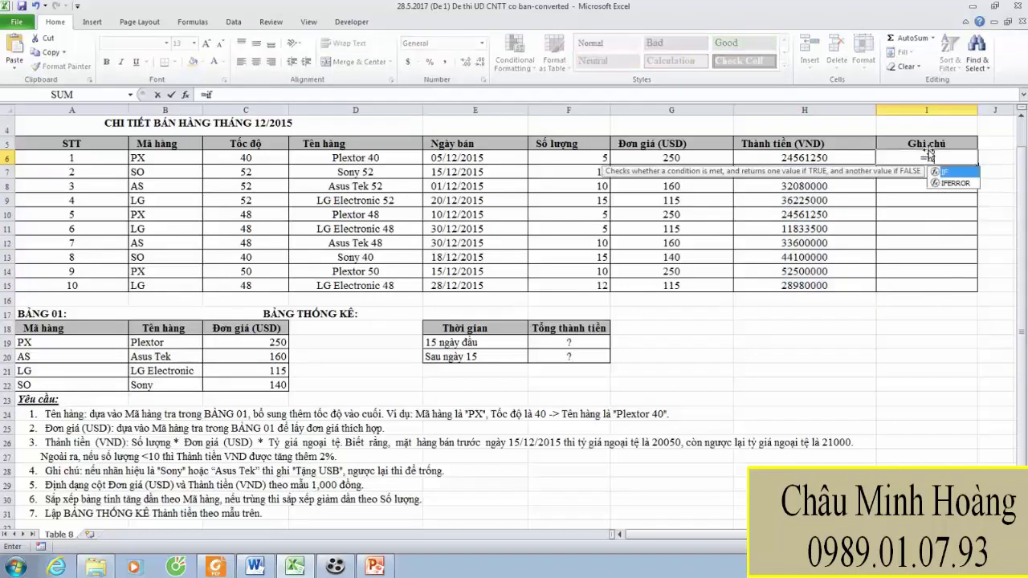
text((o)
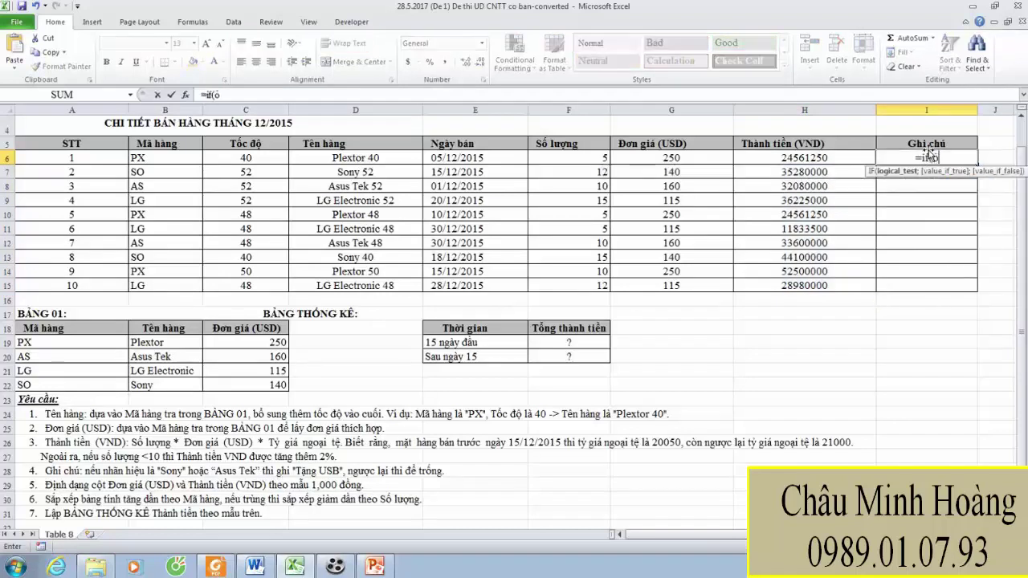
text(r(le)
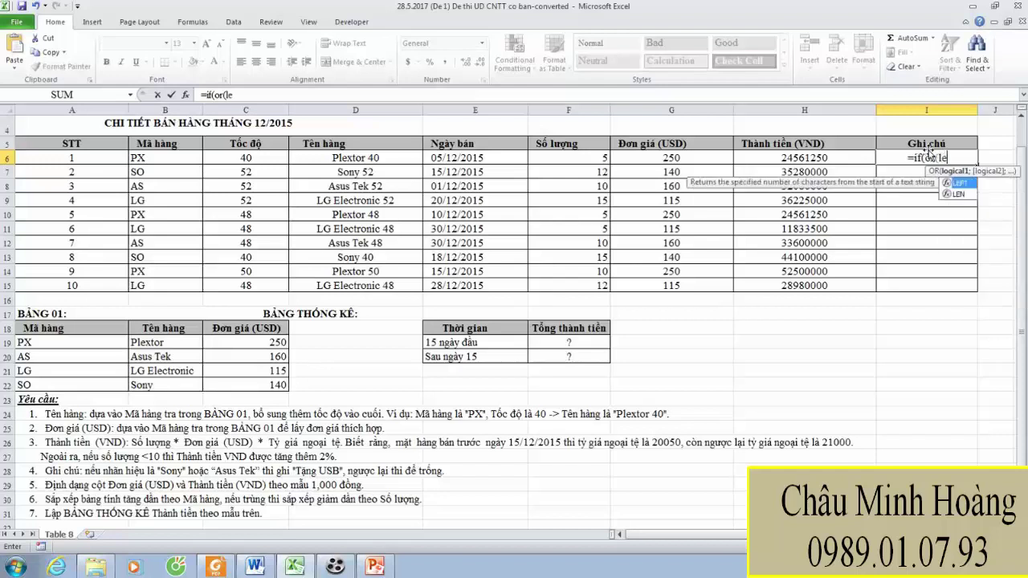
text(ft()
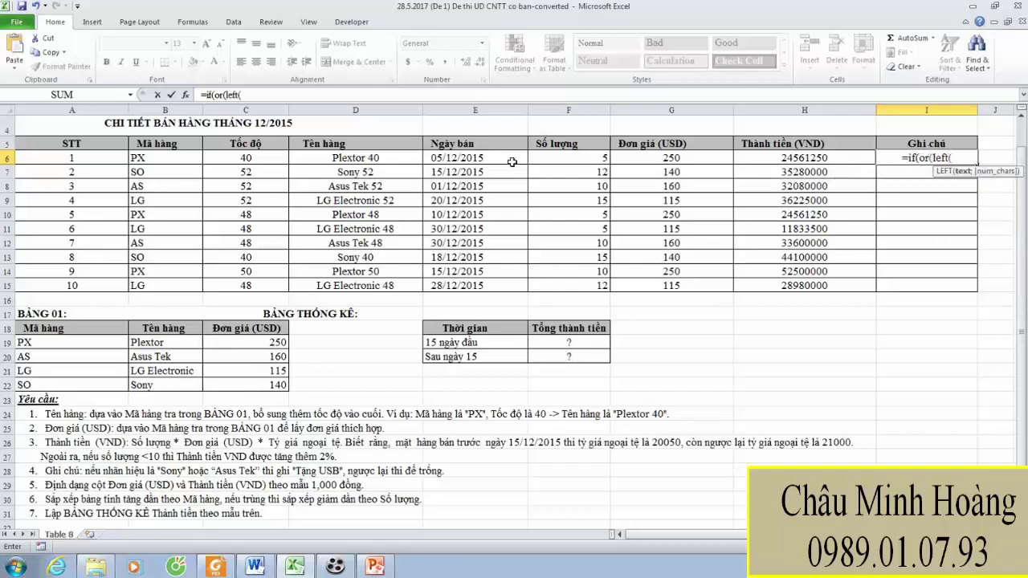
click(345, 158)
text(;)
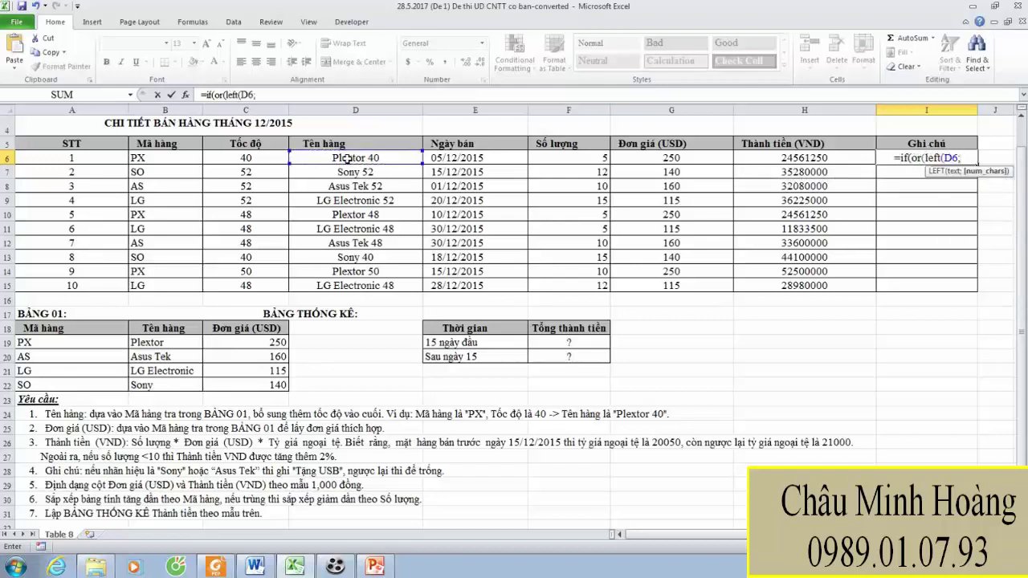
text(len()
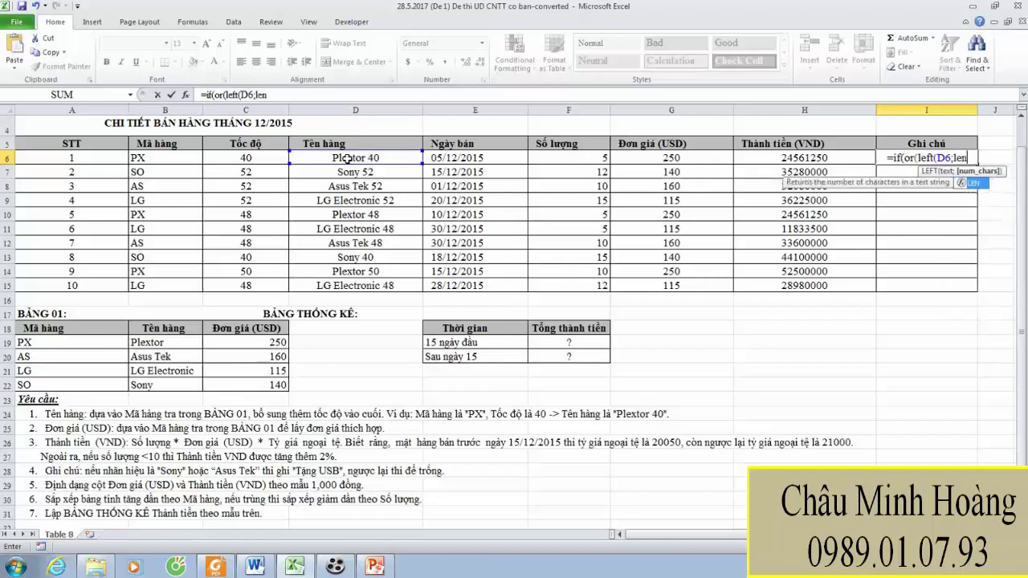
click(314, 158)
text()-3)
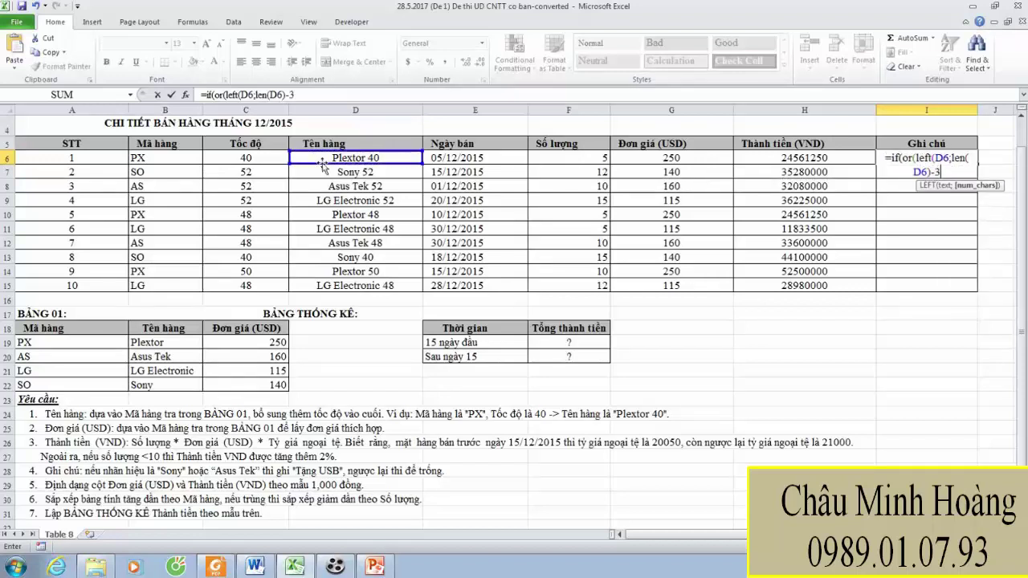
text())
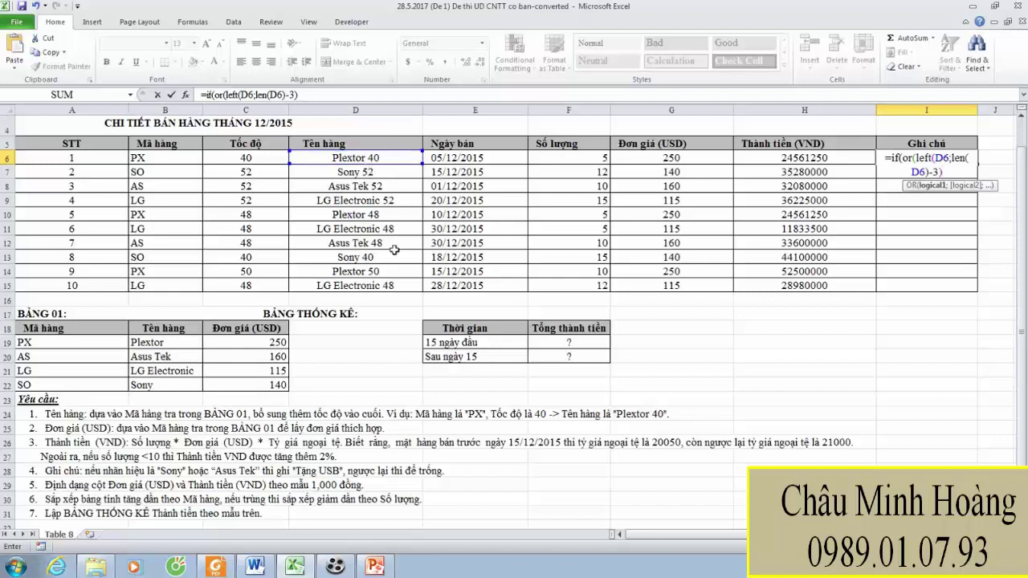
text(="Sony)
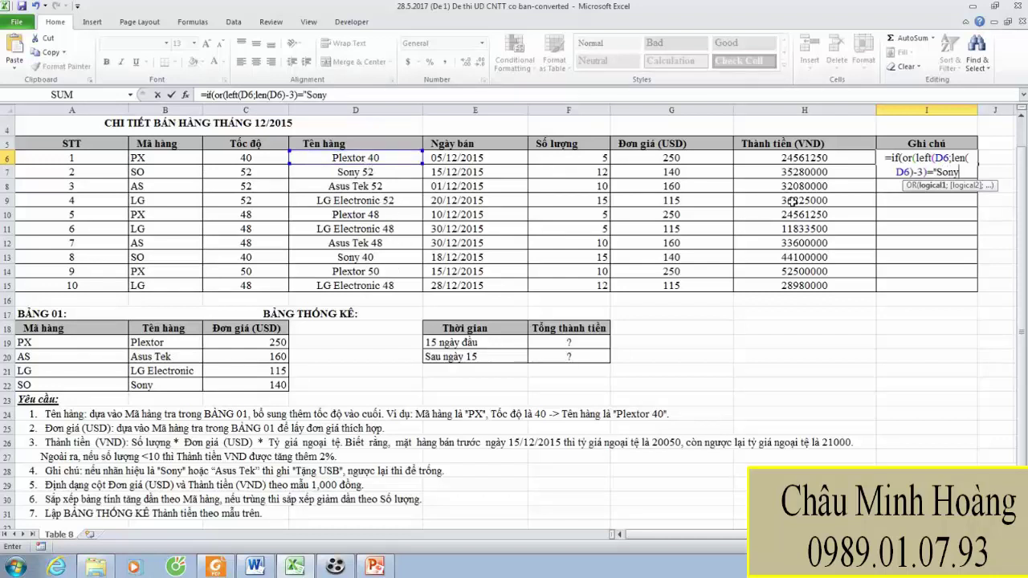
Add the second OR condition LEFT(D6;LEN(D6)-3)="Asus Tek" to the I6 formula and close the OR
text(";left()
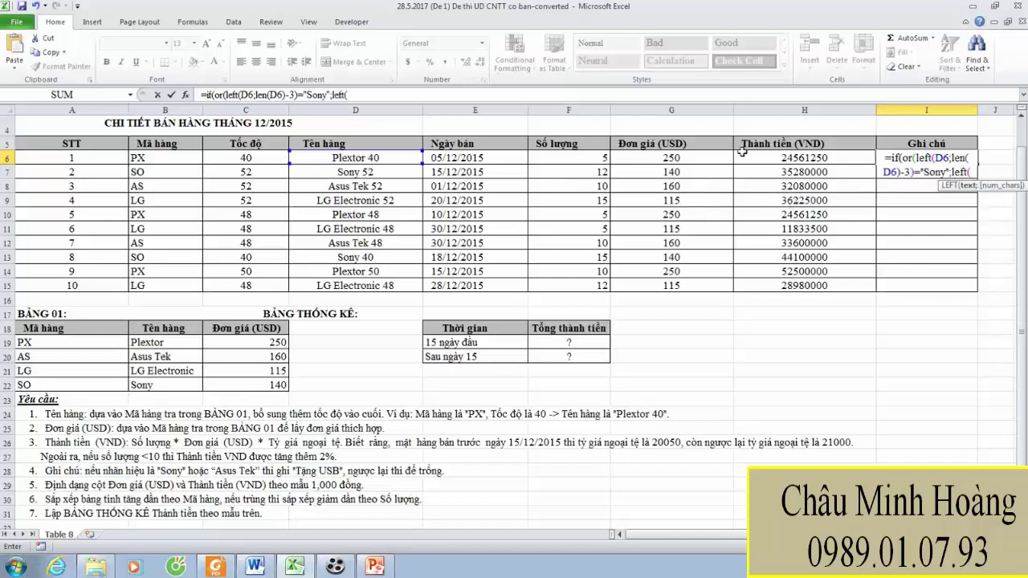
click(399, 158)
text(;len()
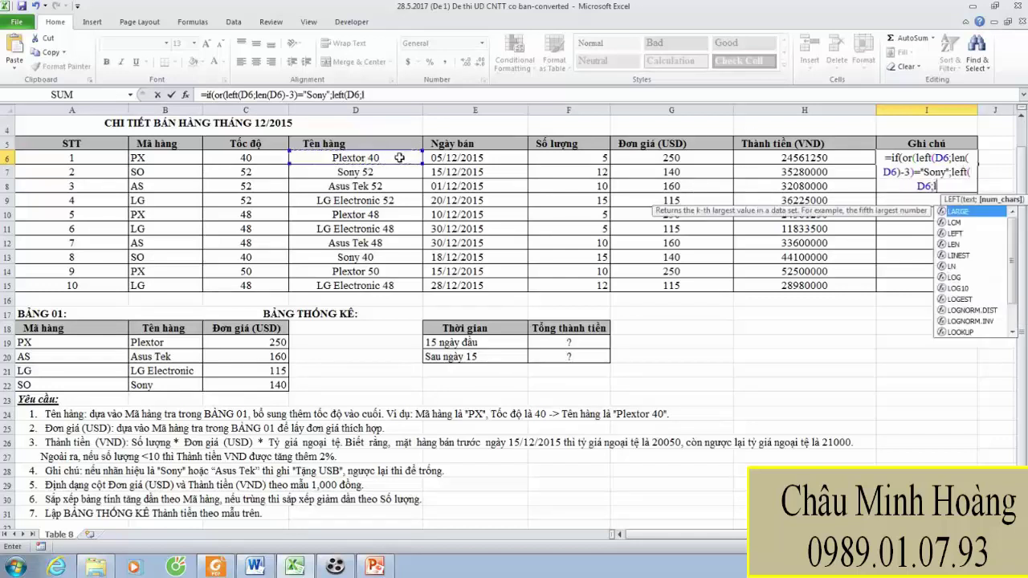
click(399, 157)
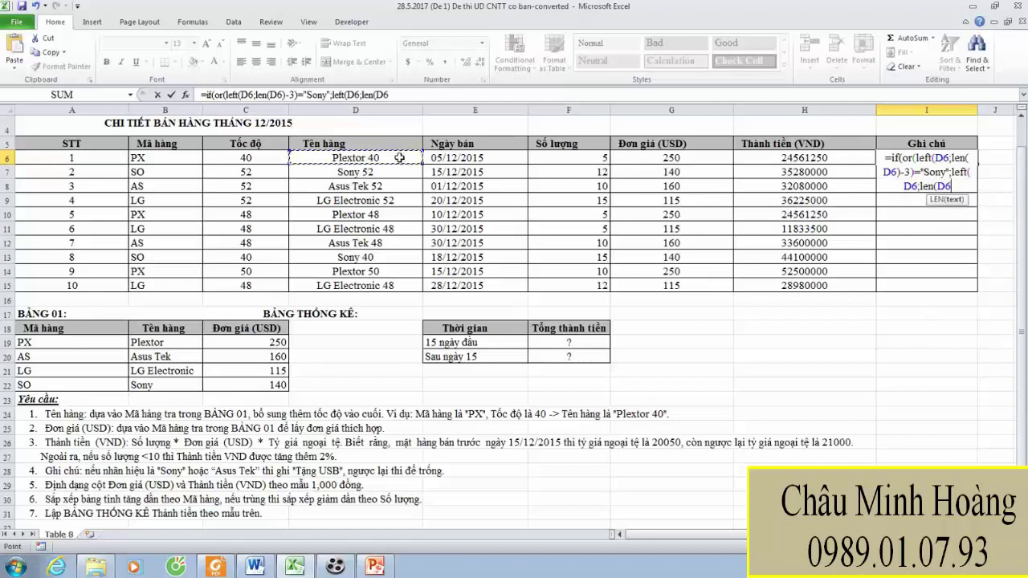
text()-3))
text(=)
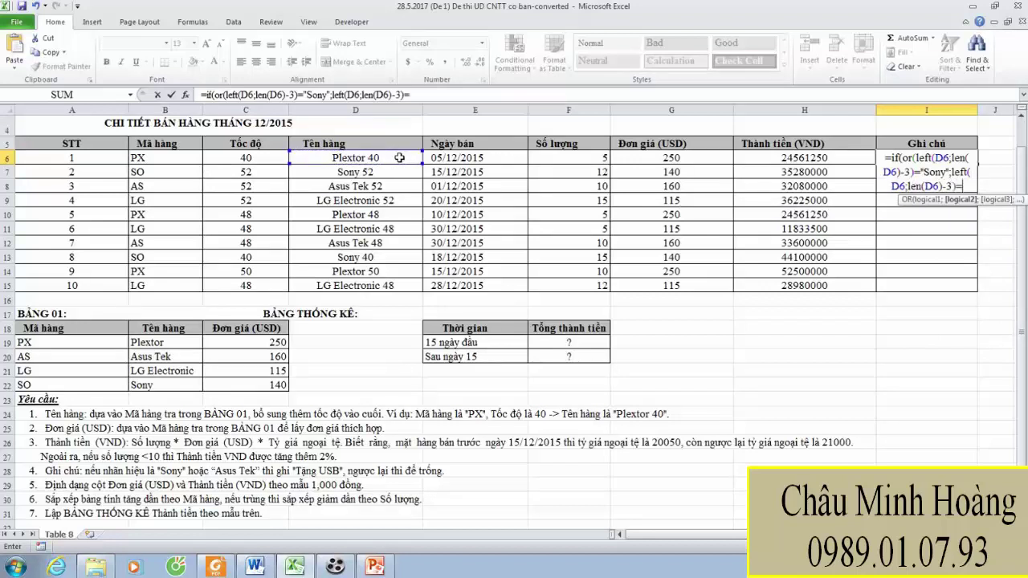
text("Asus)
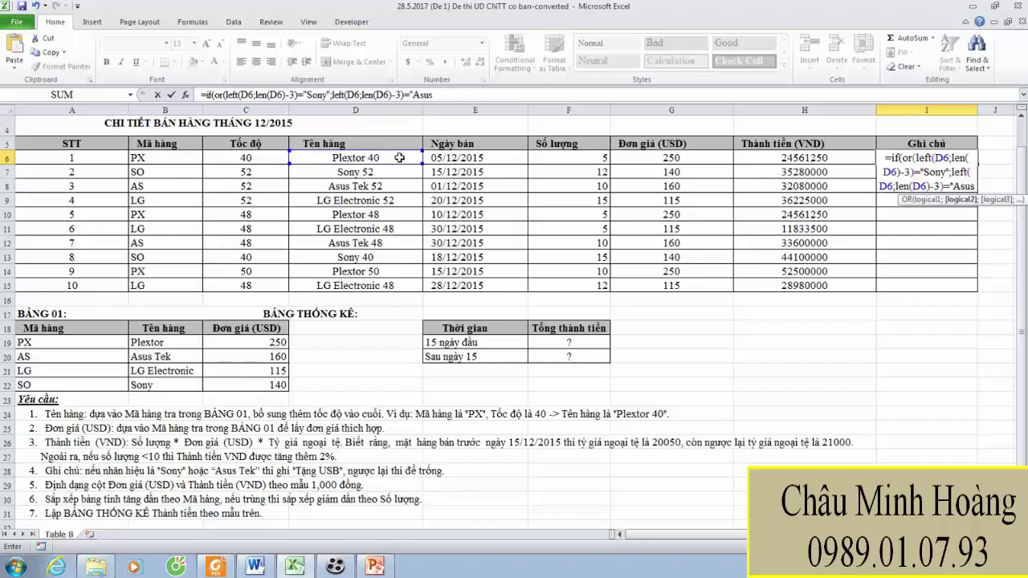
text( Tek)
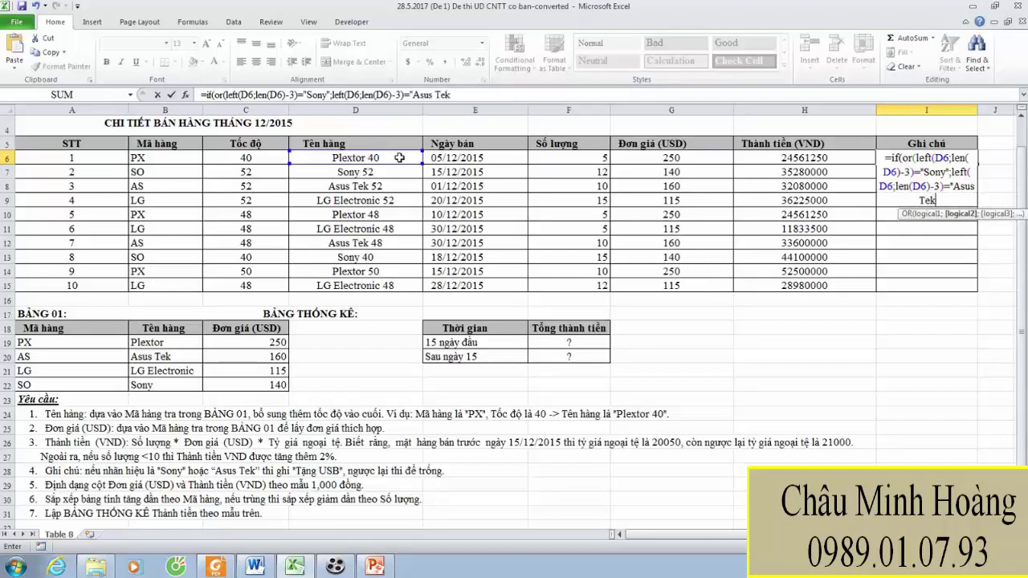
text(");)
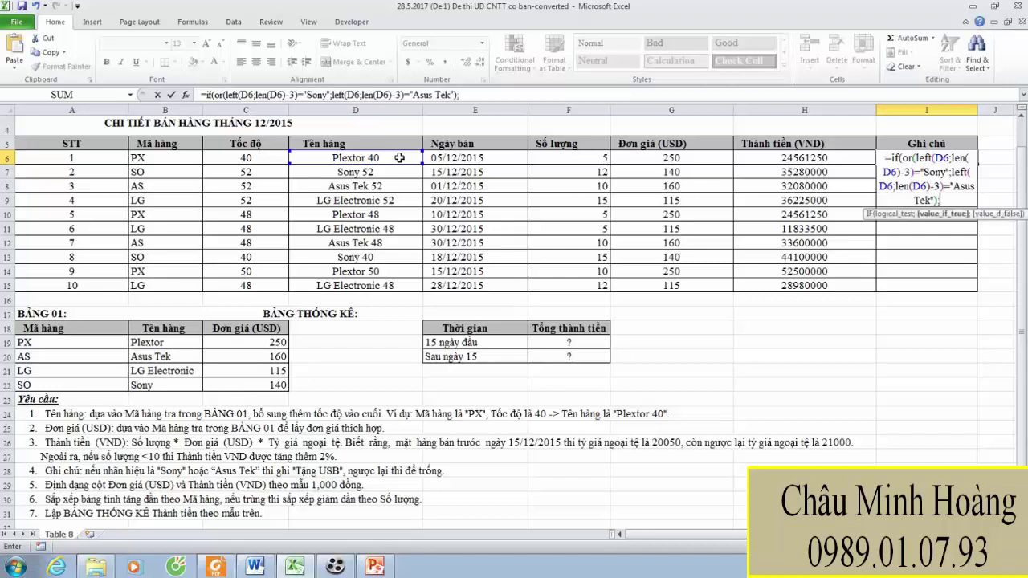
Complete the I6 formula with "Tặng USB" if true and "" otherwise, and fill it down the Ghi chú column to I15
text("Tặng US)
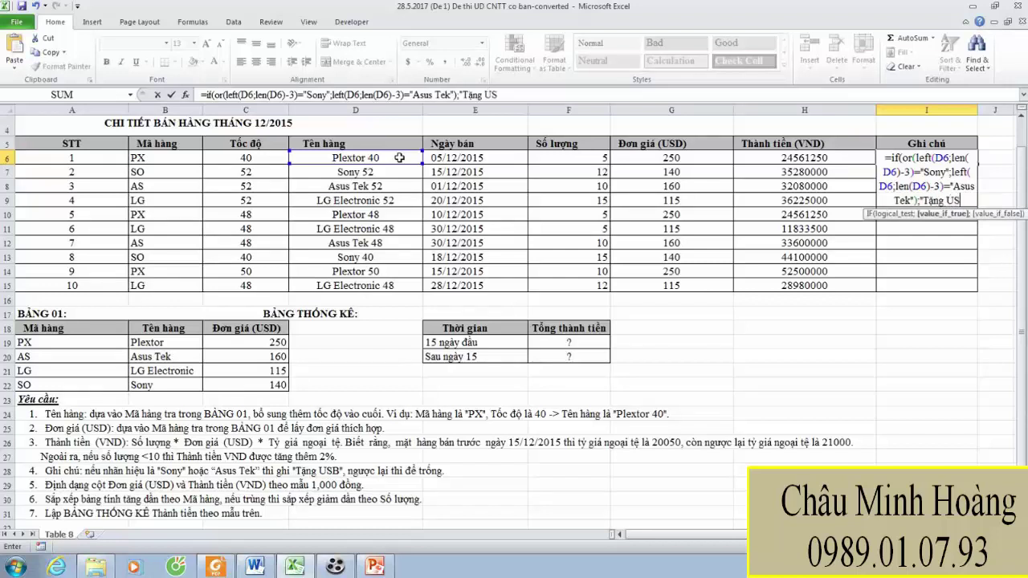
text(B";""))
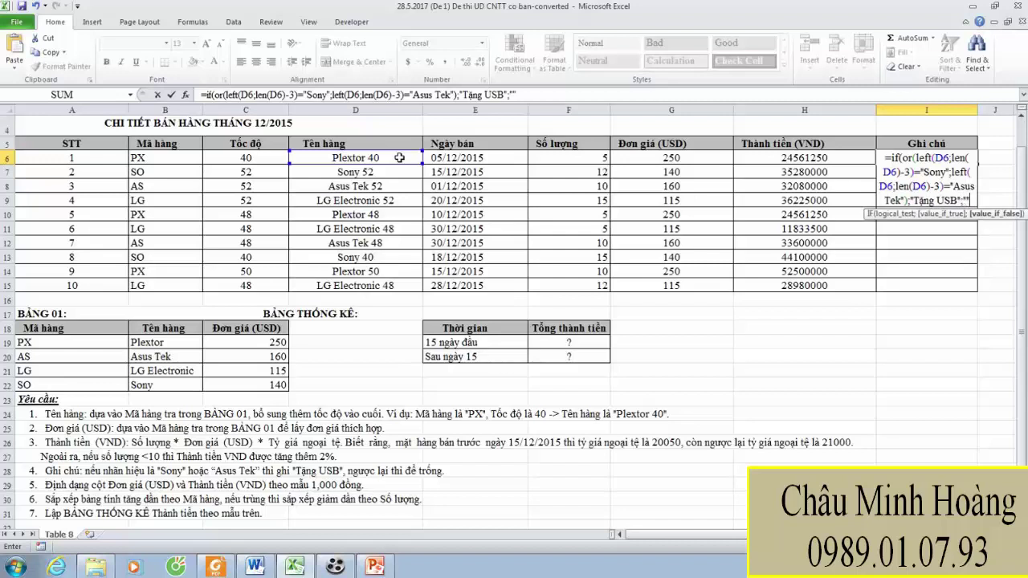
key(Return)
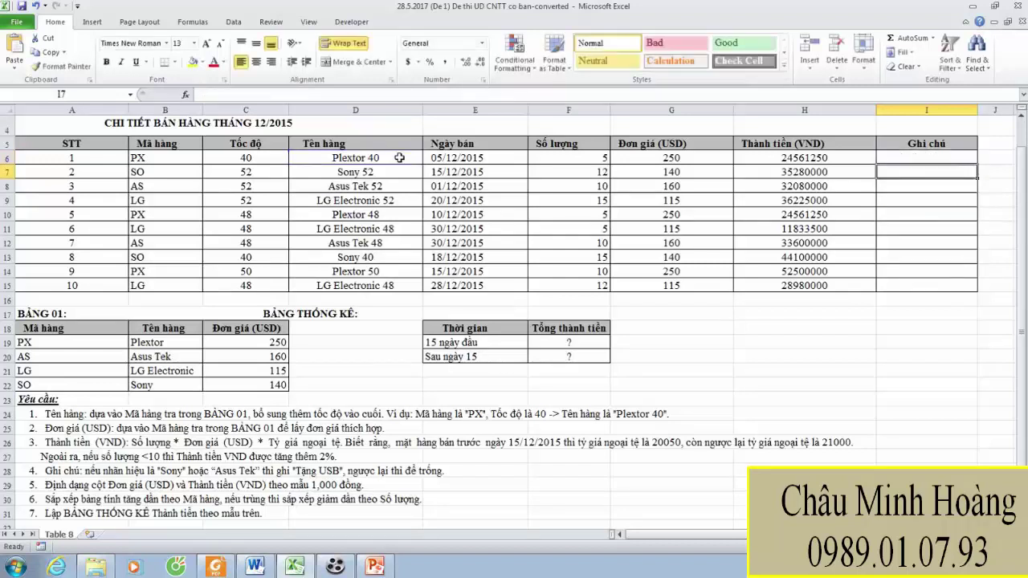
click(948, 158)
drag(976, 165, 979, 295)
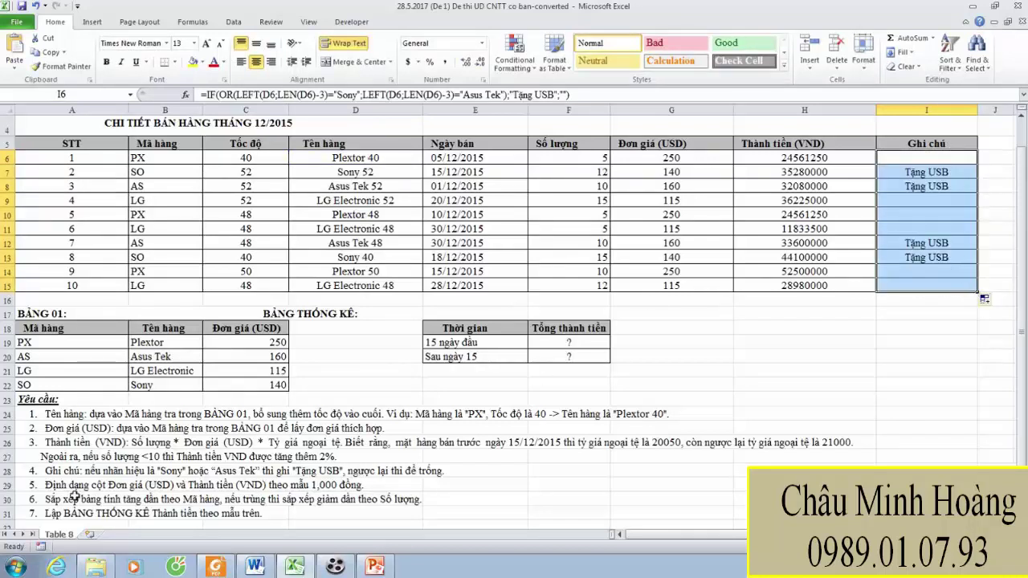
Apply the custom number format #.### "USD" to the Đơn giá (USD) values in G6:G15
drag(75, 489, 233, 487)
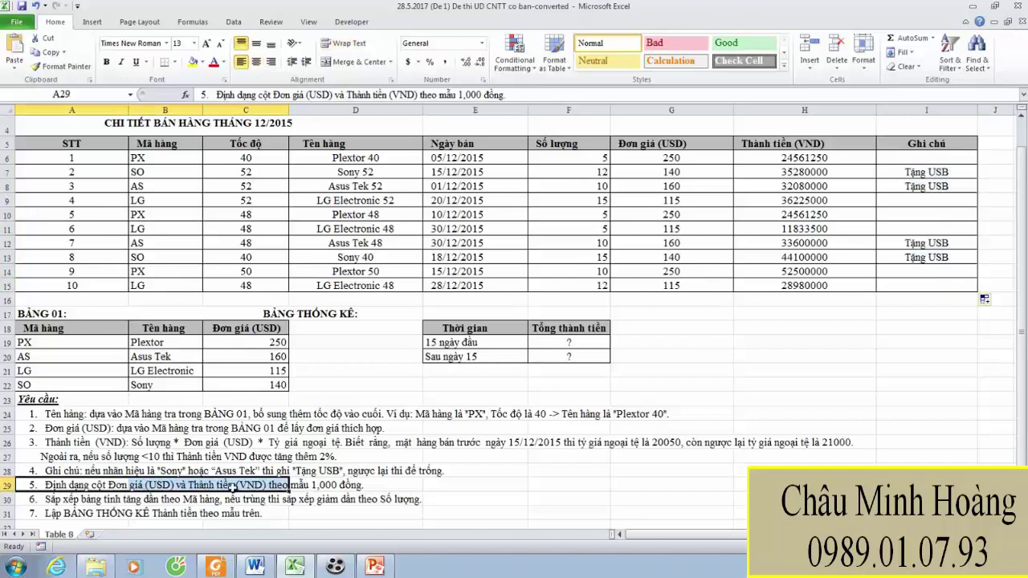
click(163, 487)
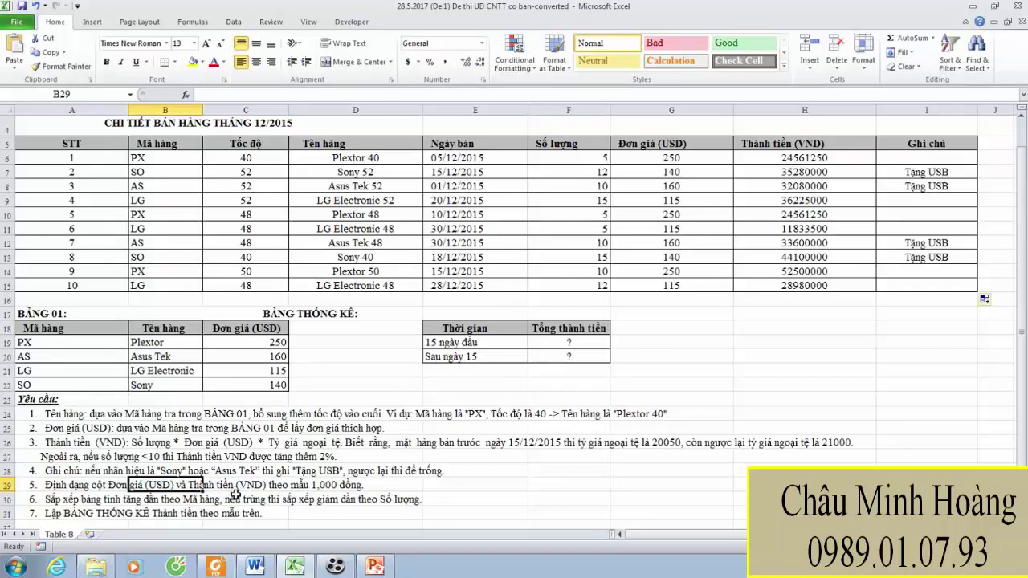
click(665, 157)
drag(666, 157, 675, 287)
right_click(674, 288)
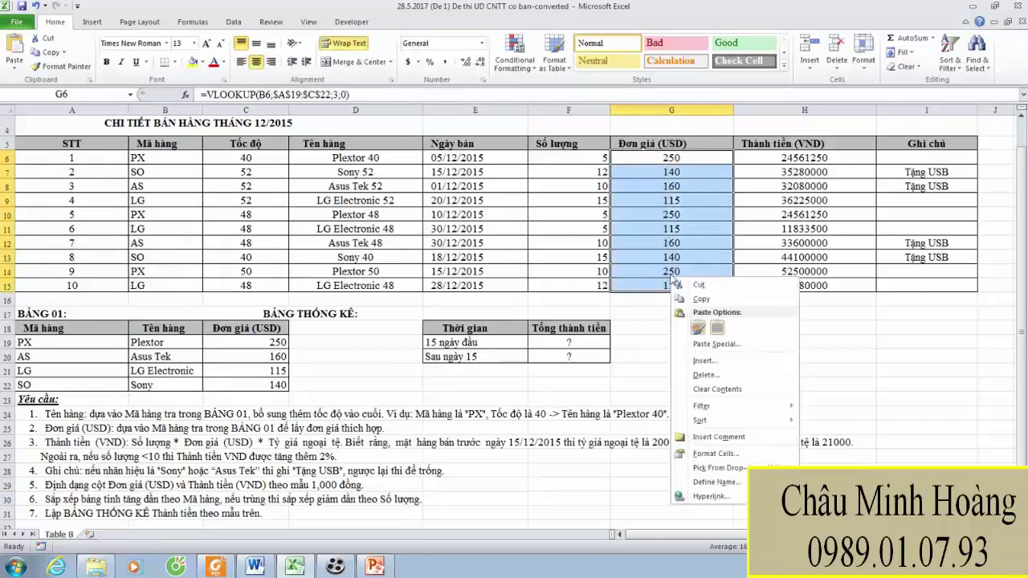
click(715, 453)
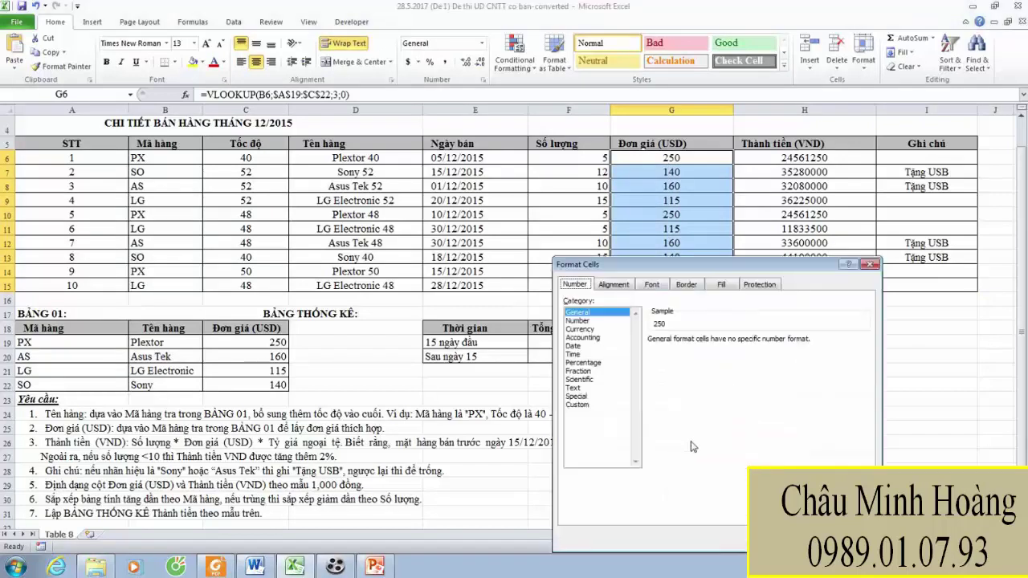
click(577, 404)
drag(680, 352, 638, 354)
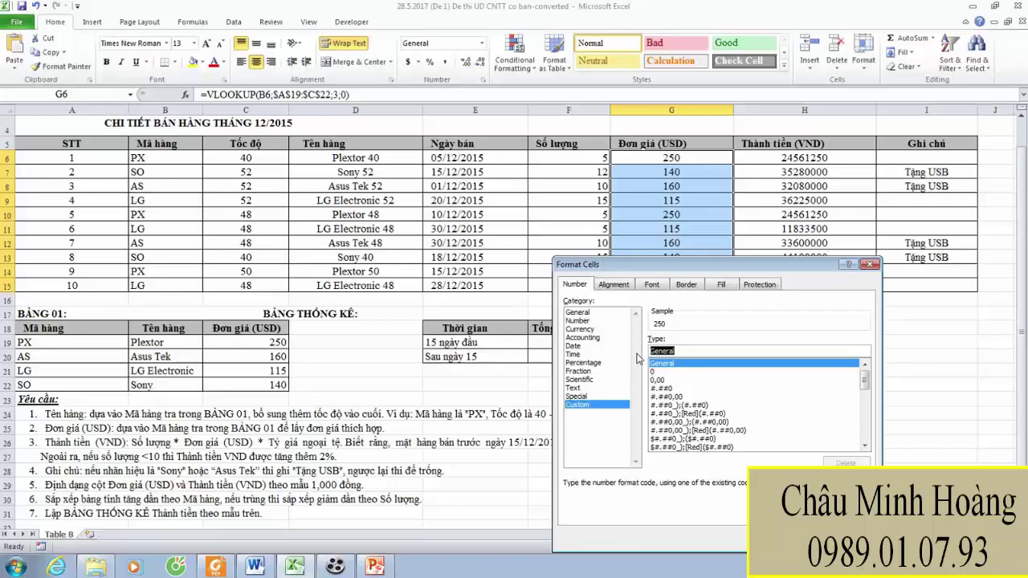
text(#.### "USD)
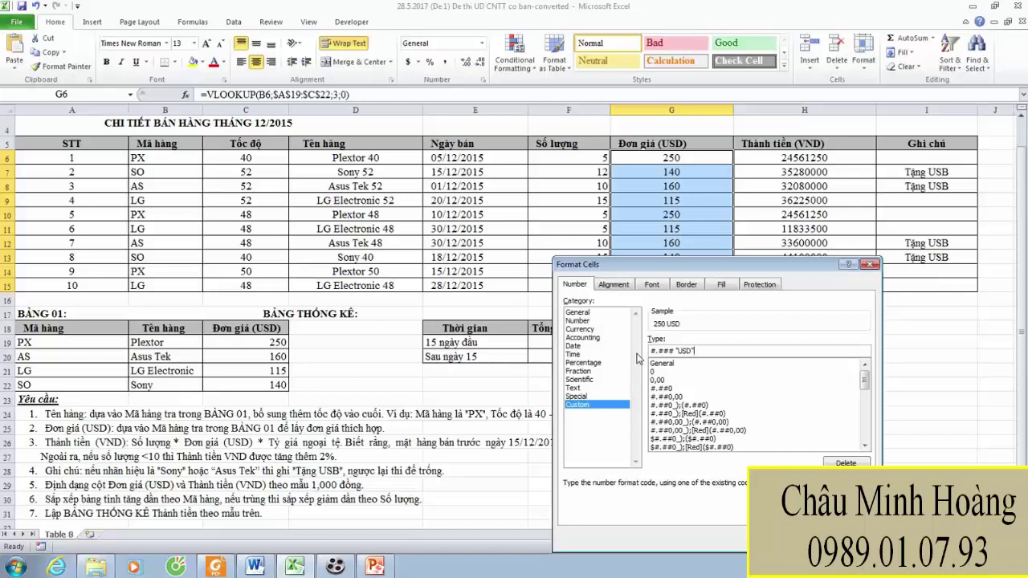
key(Return)
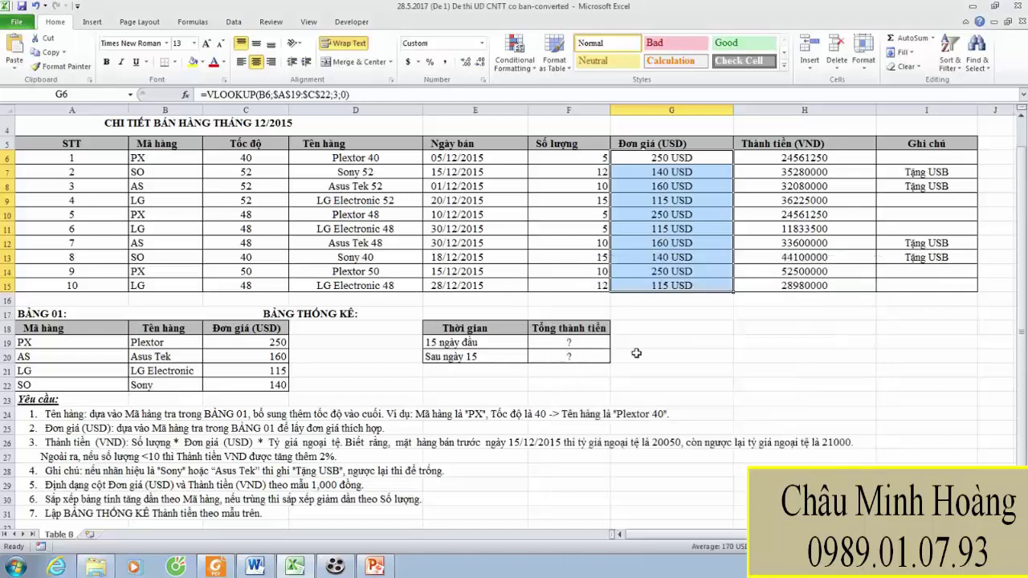
Apply the custom number format #.### "Đồng" to the Thành tiền (VND) values in H6:H15
drag(791, 172, 789, 285)
right_click(789, 285)
click(851, 460)
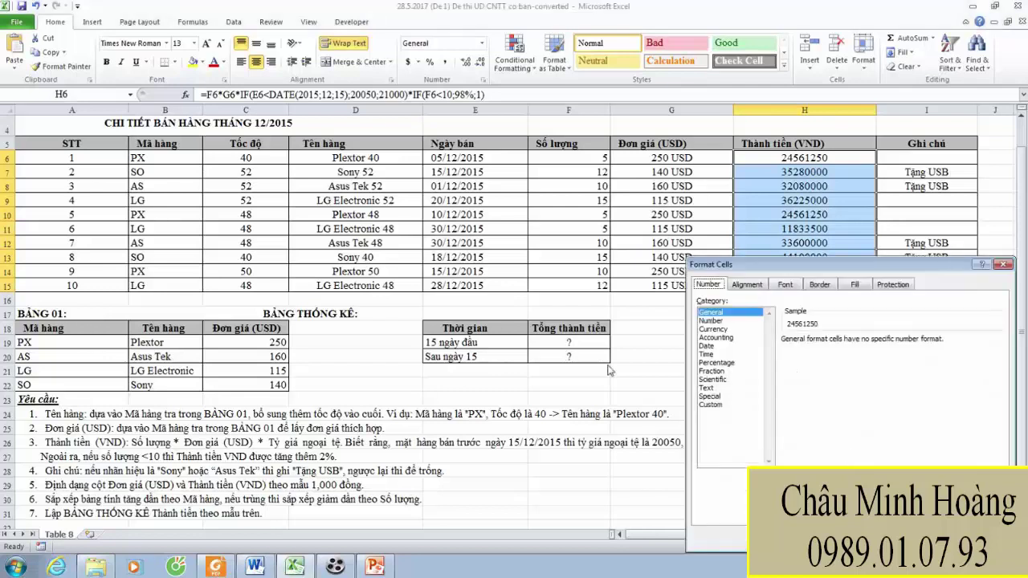
click(711, 405)
double_click(846, 347)
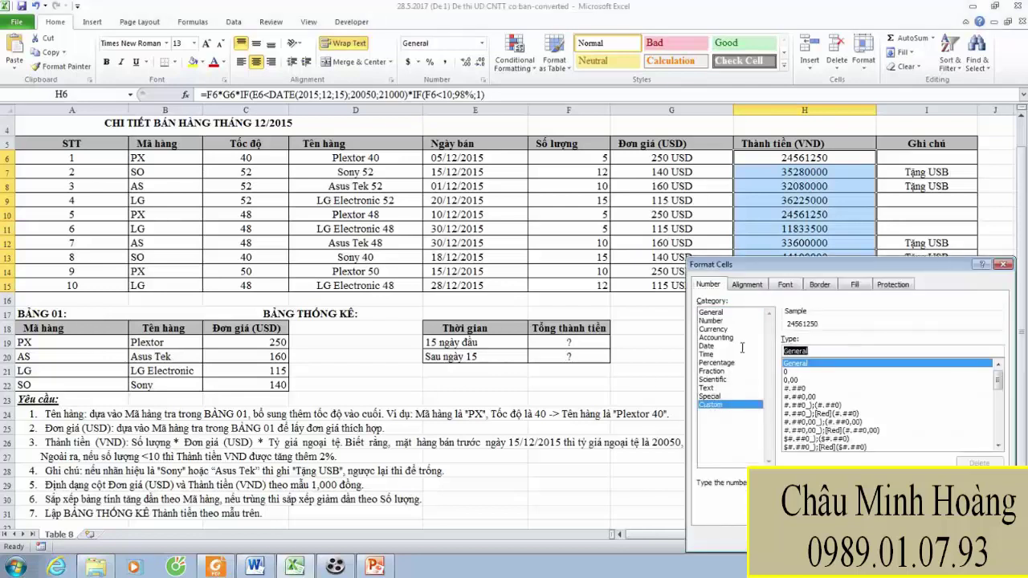
text(#.### "Đồng)
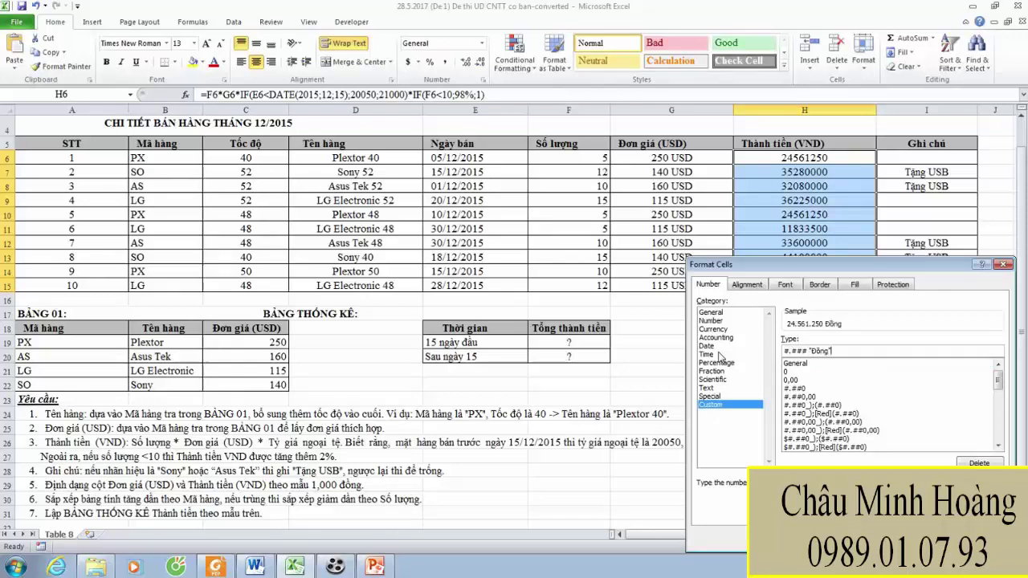
key(Return)
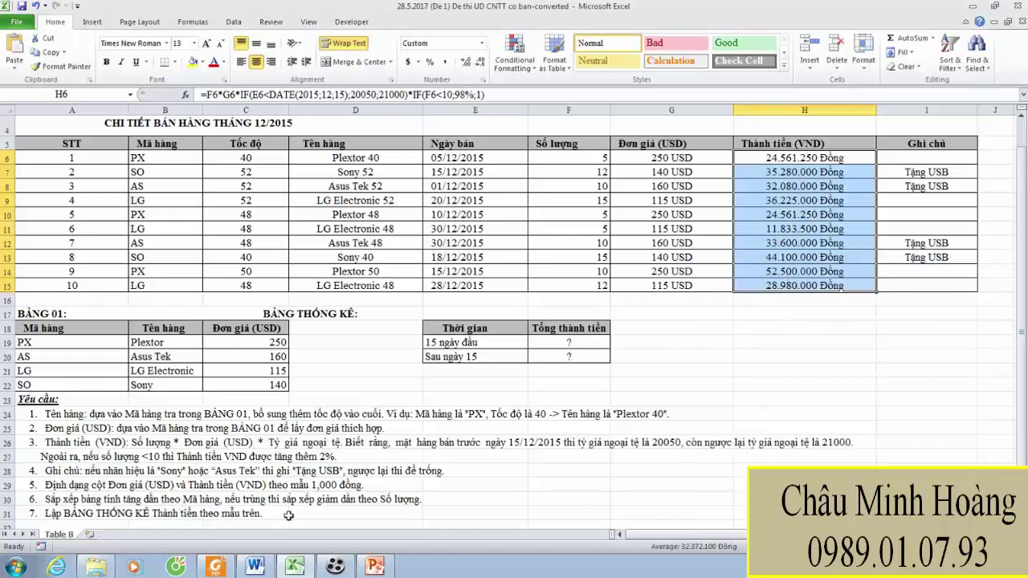
Sort the sales table A5:I15 by Mã hàng from A to Z, then by Số lượng from Largest to Smallest
drag(62, 147, 938, 296)
click(233, 22)
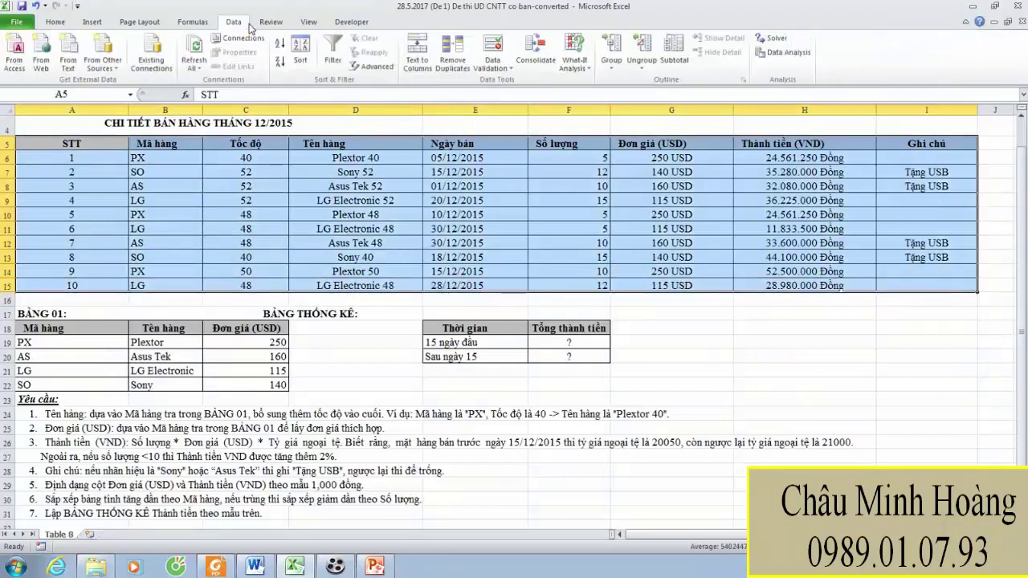
click(300, 53)
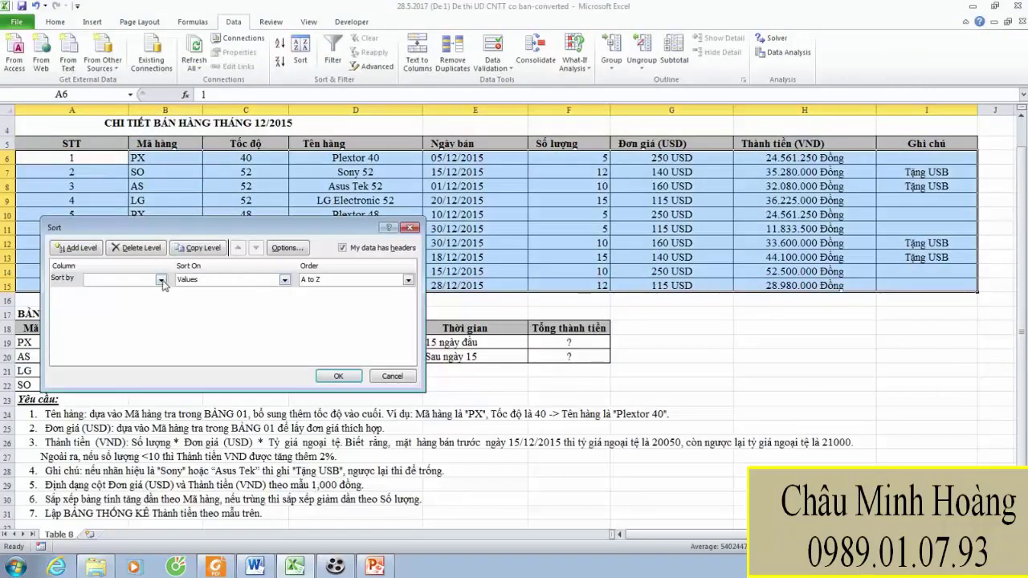
click(160, 280)
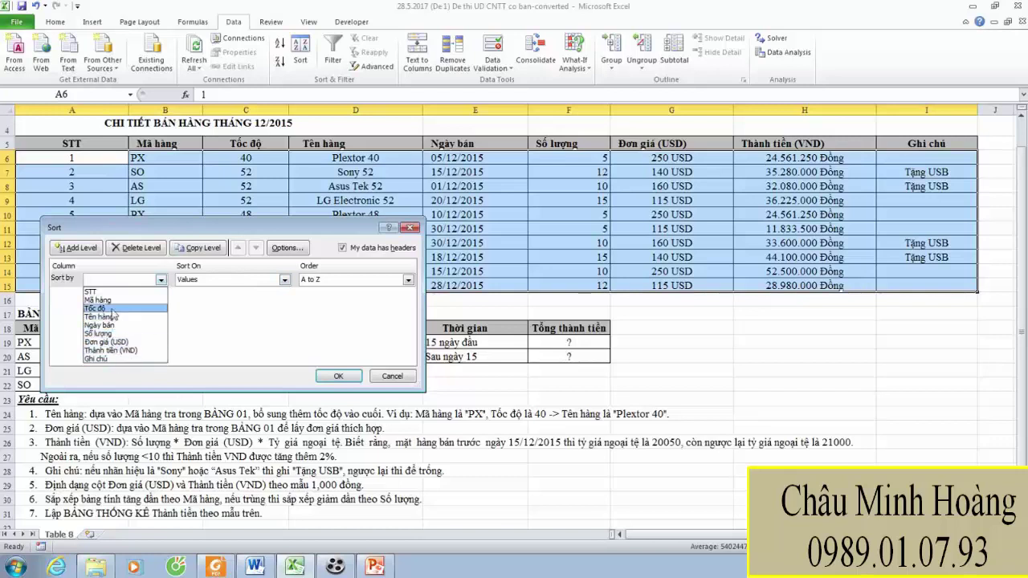
click(111, 300)
click(90, 248)
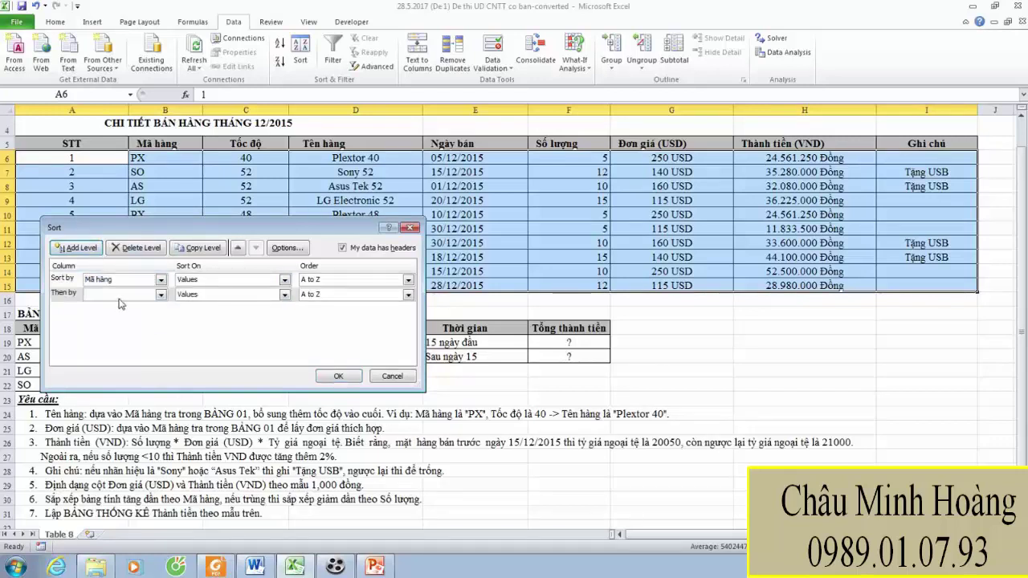
click(120, 295)
click(105, 353)
click(333, 296)
click(328, 314)
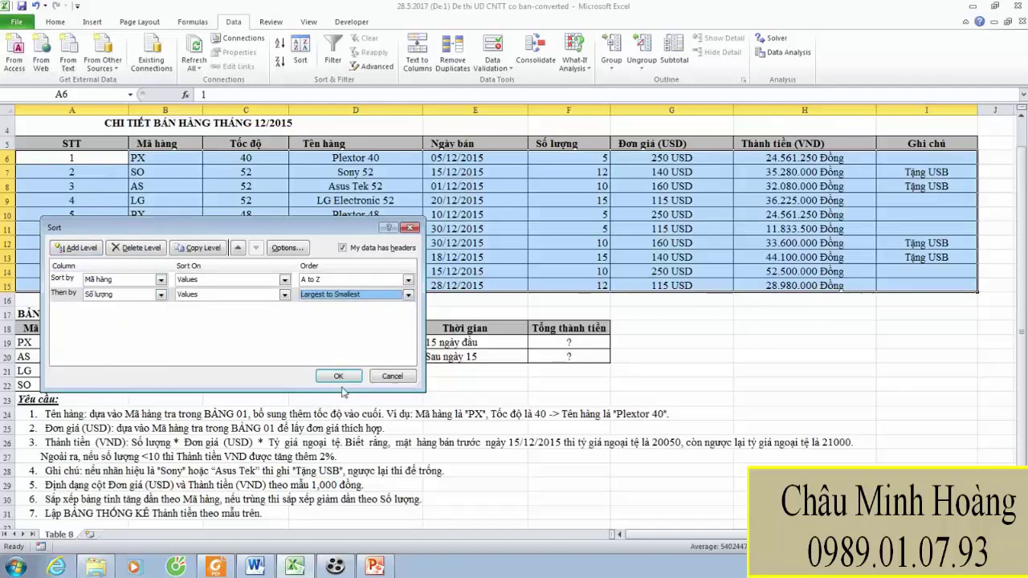
click(339, 377)
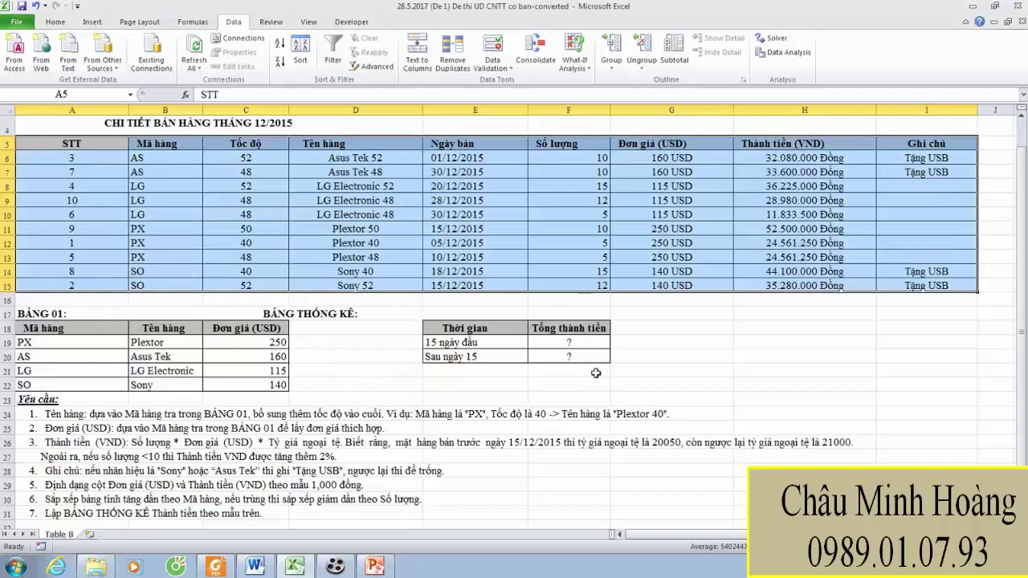
Create the first-15-days criterion in G18:G19 with the header dk and the formula =E6<=DATE(2015;12;15)
click(565, 335)
click(577, 366)
click(576, 344)
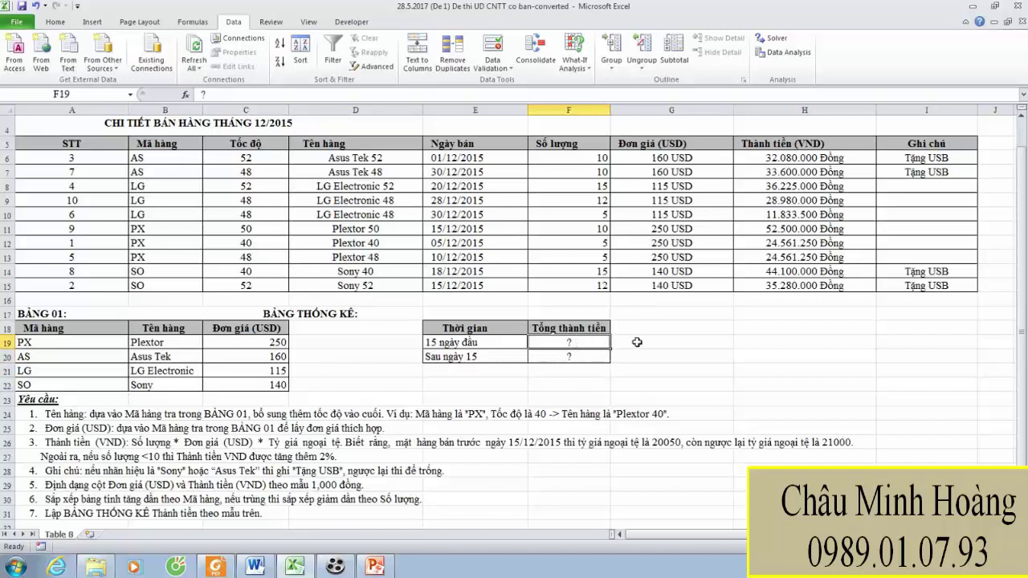
click(686, 328)
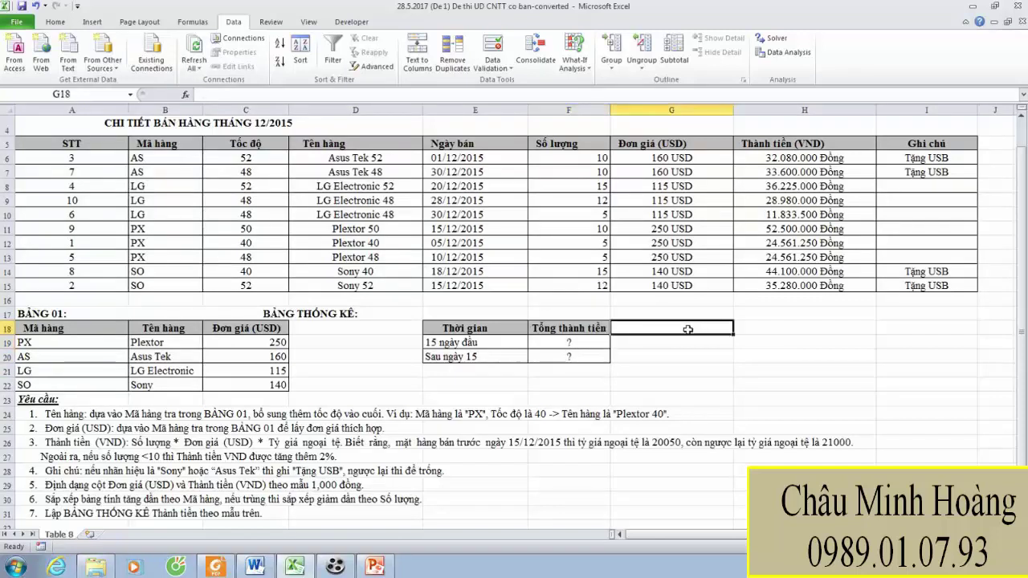
text(đk)
key(Return)
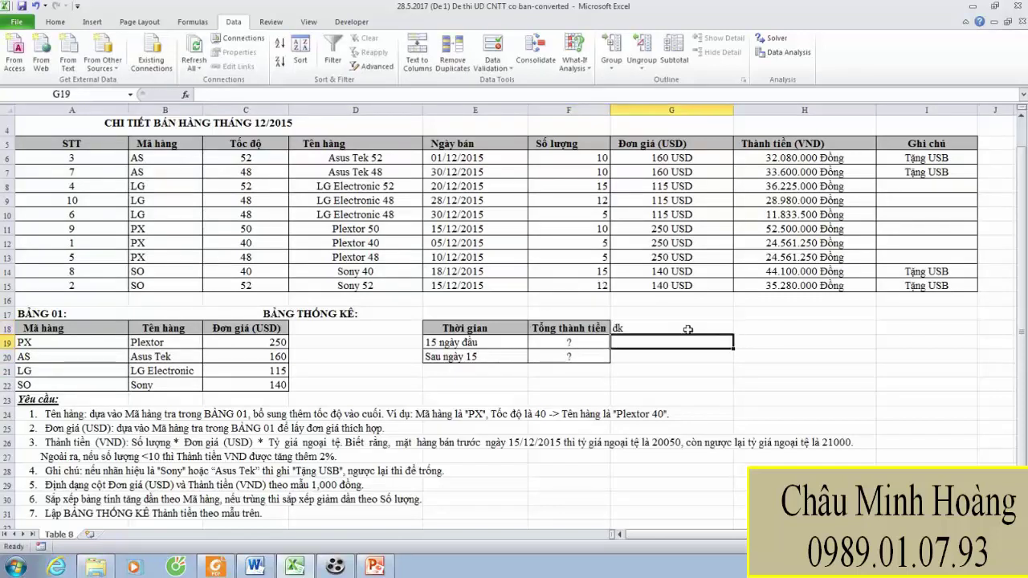
text(=)
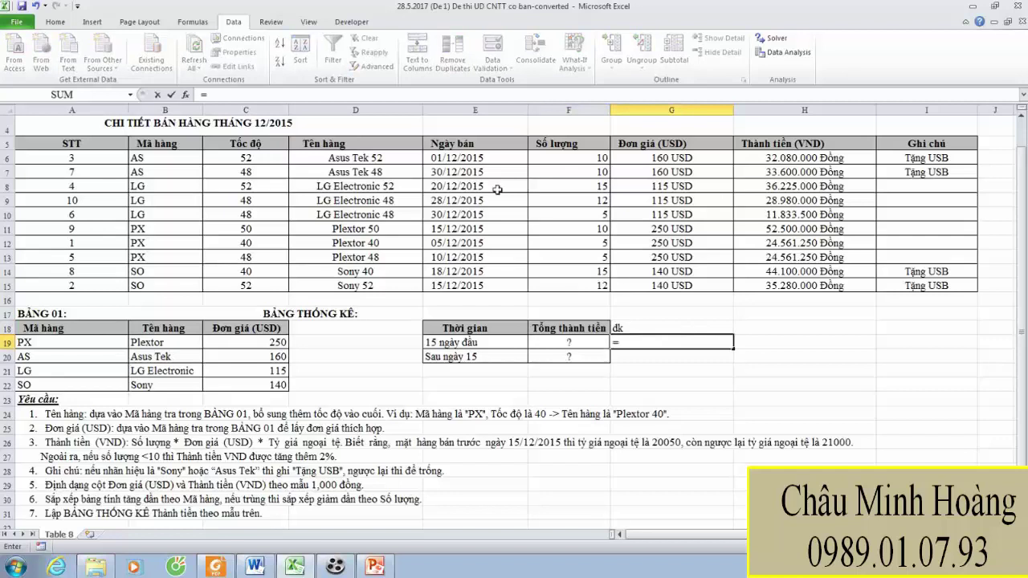
click(467, 159)
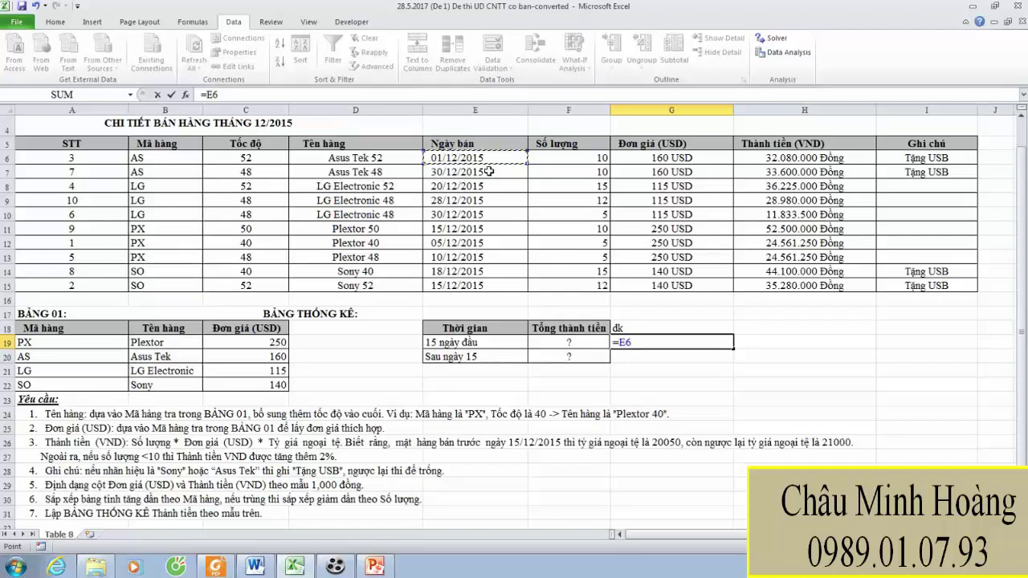
text(<=date)
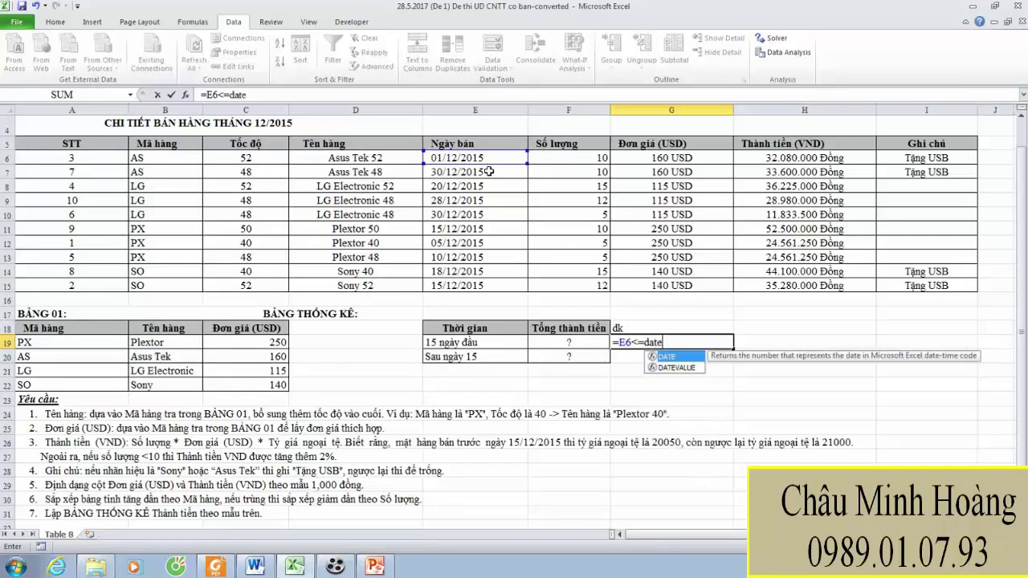
text((20)
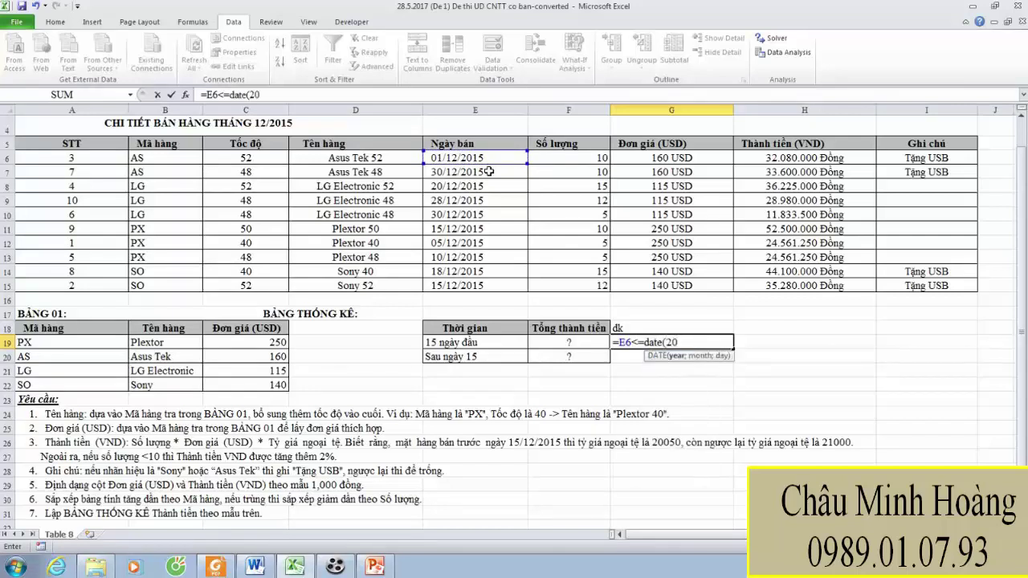
text(15;12;15)
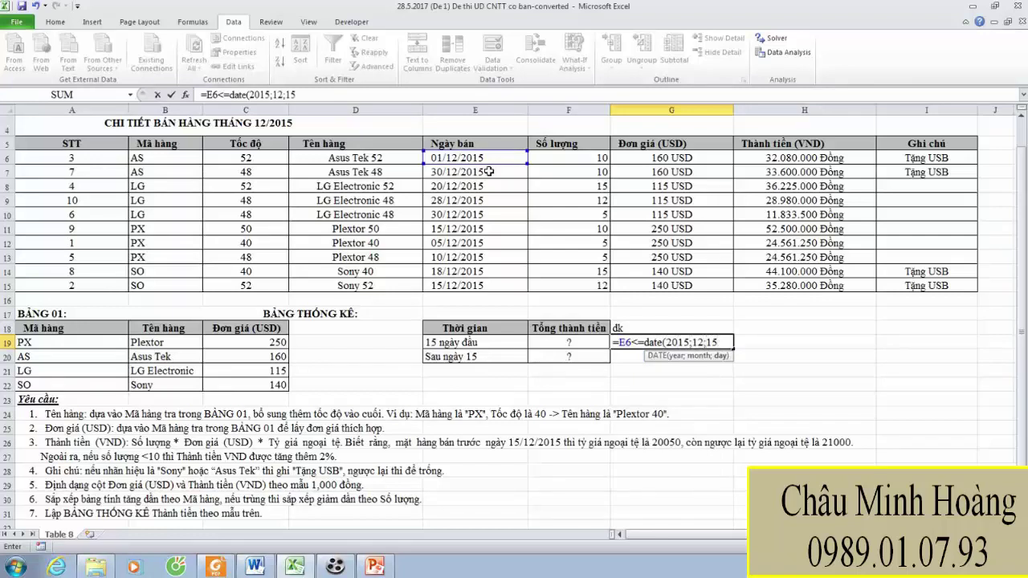
key(Return)
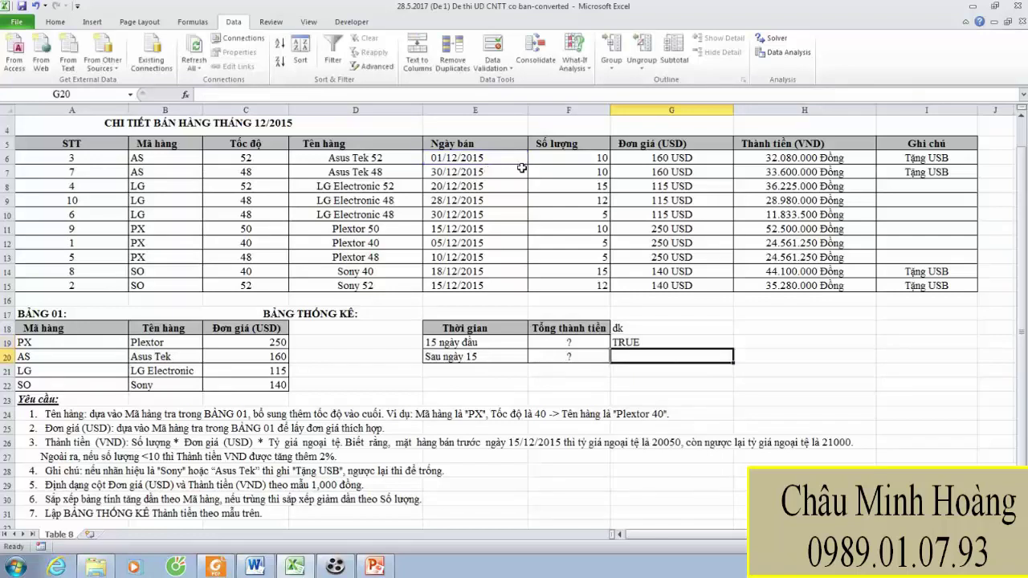
Total the first 15 days in F19 with =DSUM($A$5:$I$15;H5;G18:G19)
click(587, 339)
text(=)
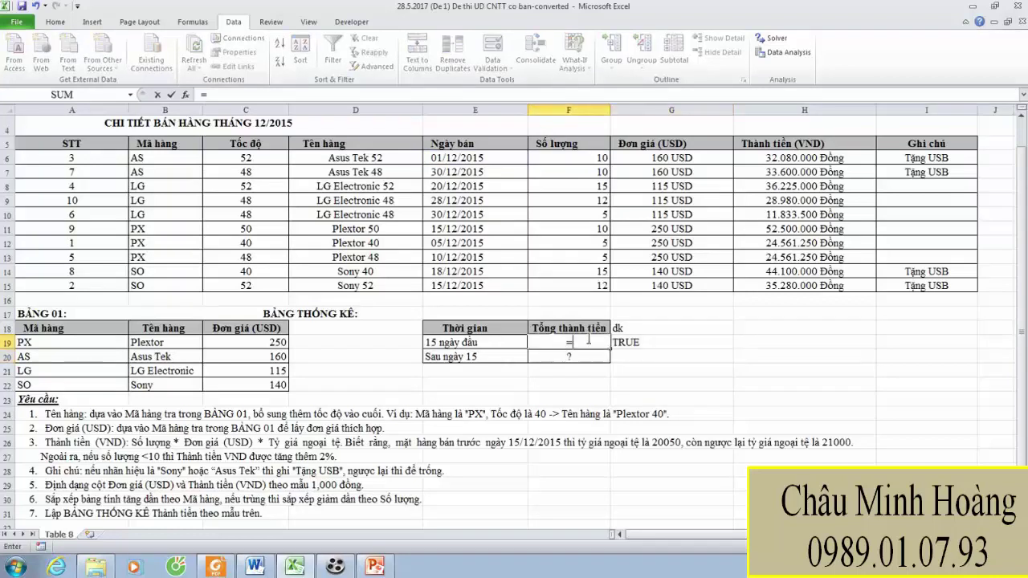
text(dsum()
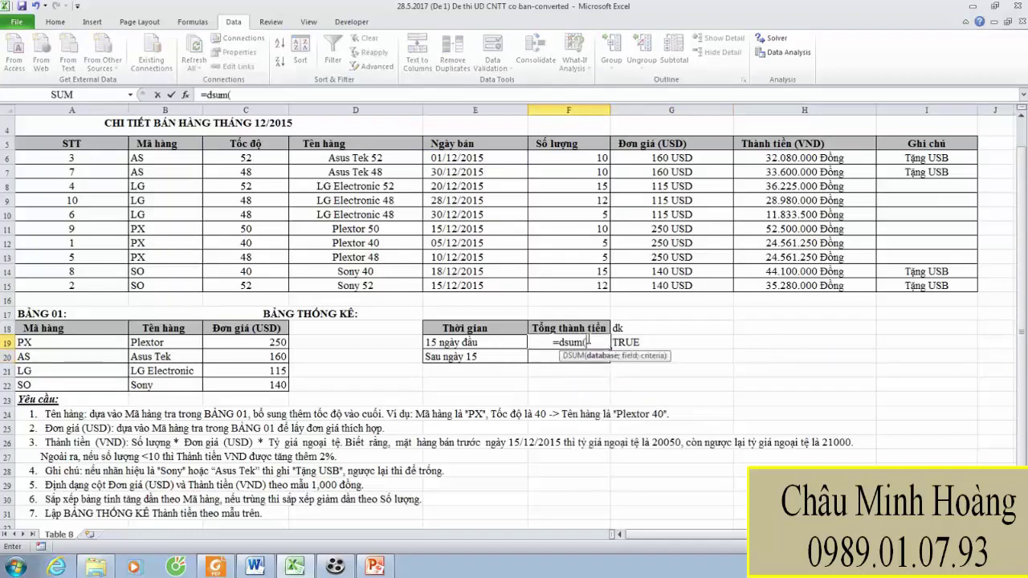
drag(92, 146, 880, 281)
key(F4)
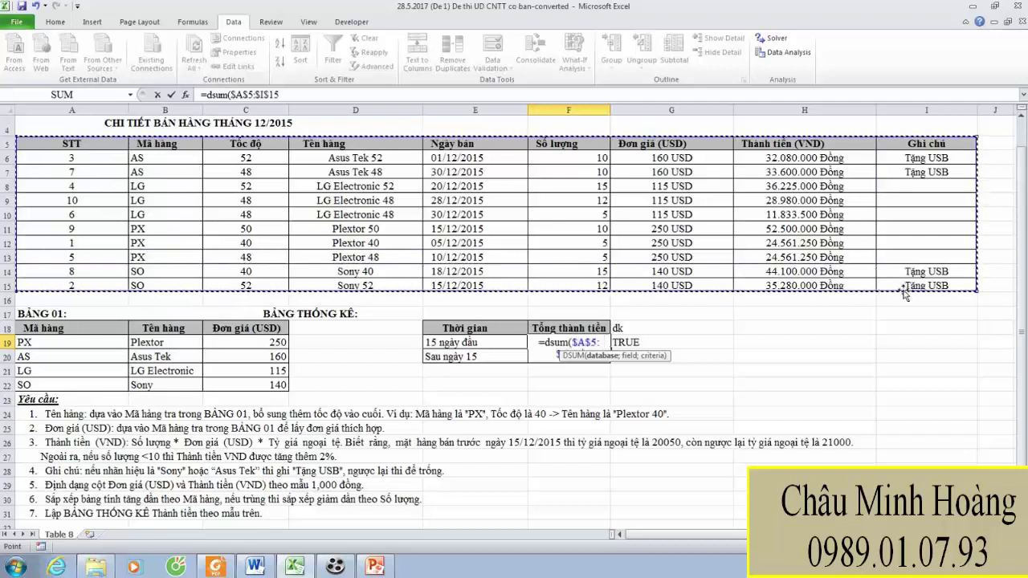
text(;)
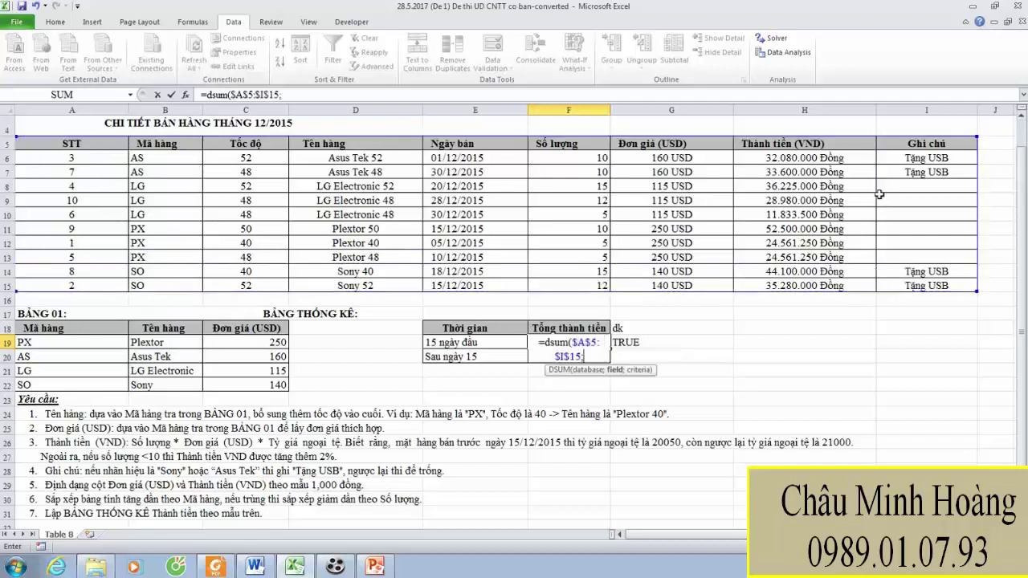
click(829, 144)
text(;)
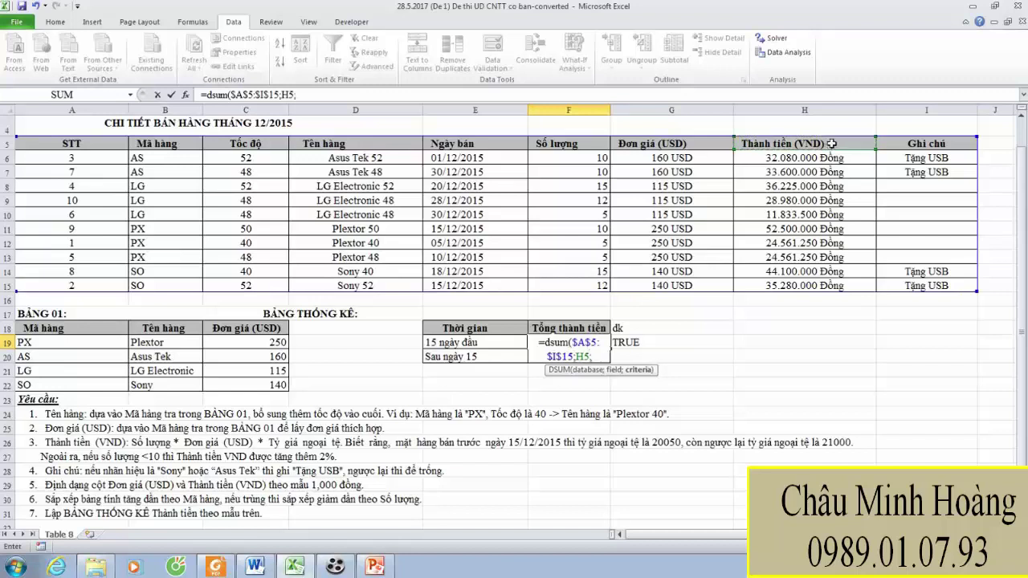
drag(692, 329, 691, 342)
key(Return)
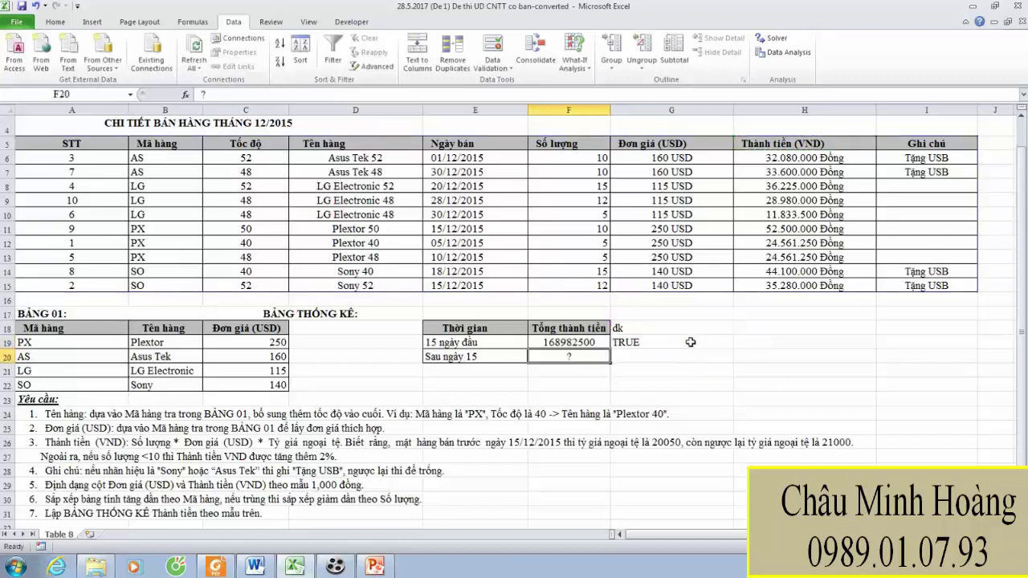
Create the after-the-15th criterion in H18:H19 with the header dk2 and the formula =E6>DATE(2015;12;15)
click(660, 341)
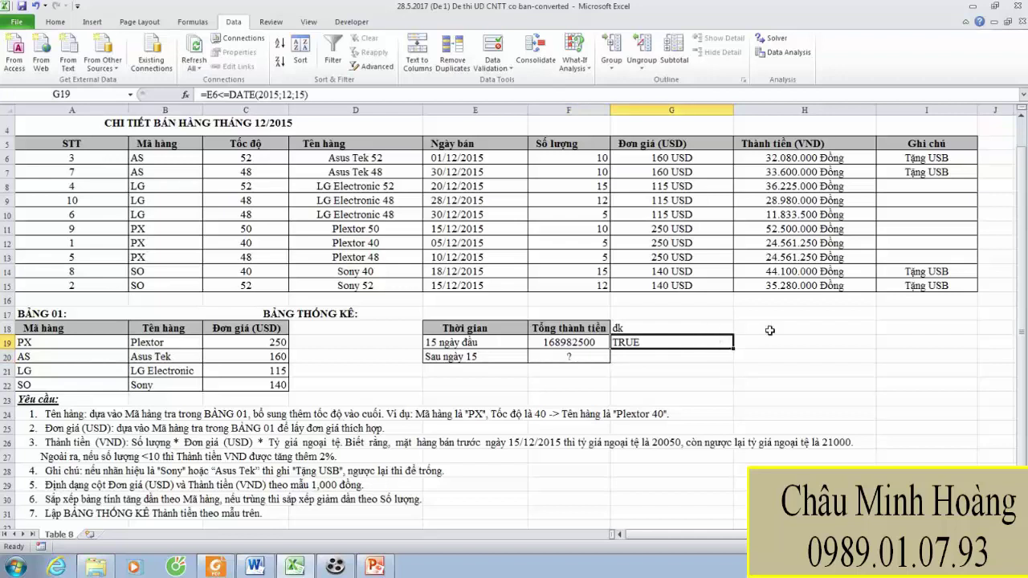
click(770, 330)
text(dk2)
key(Return)
text(=)
click(463, 160)
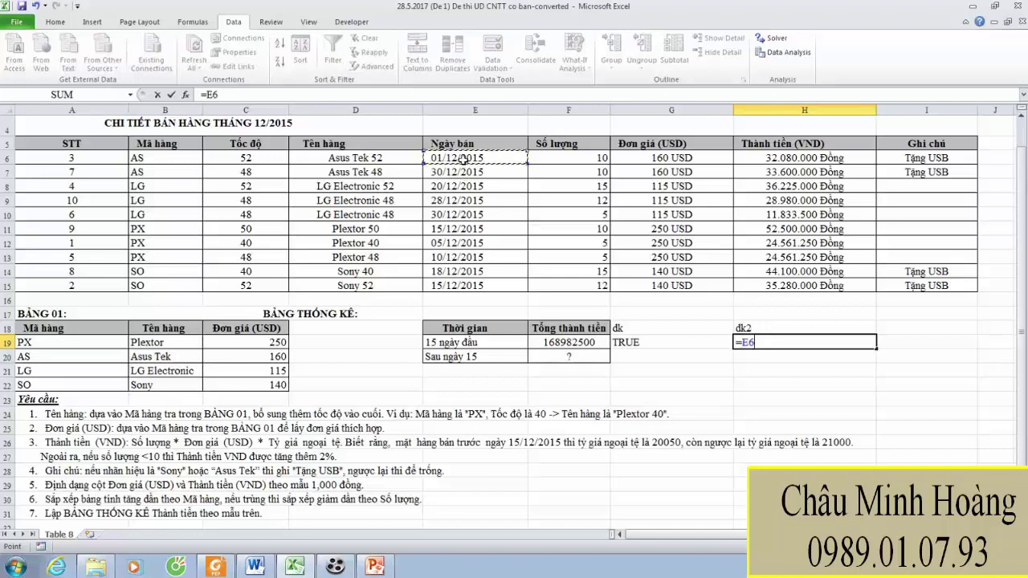
text(>date(2015;12;15)
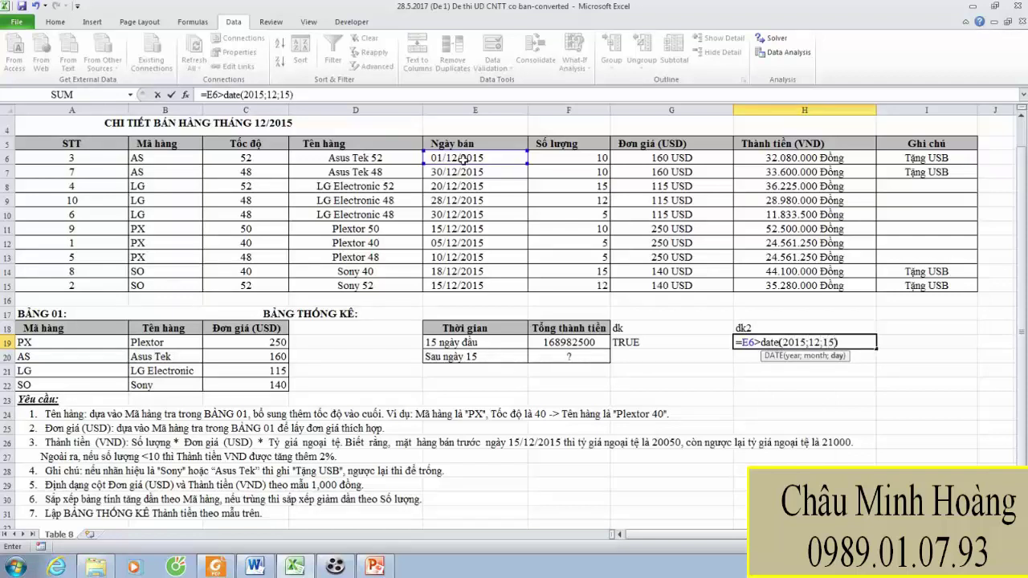
key(Return)
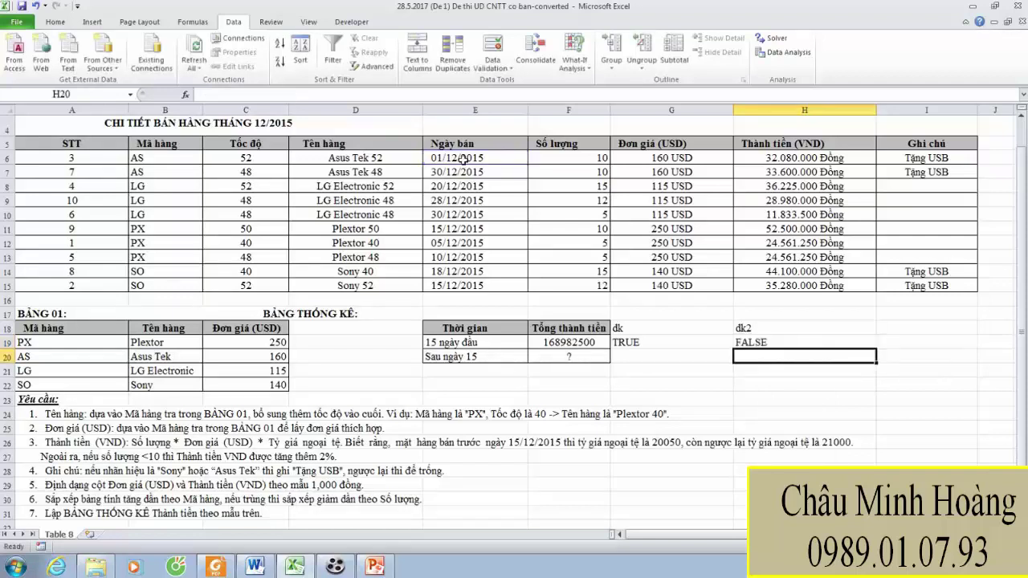
click(676, 342)
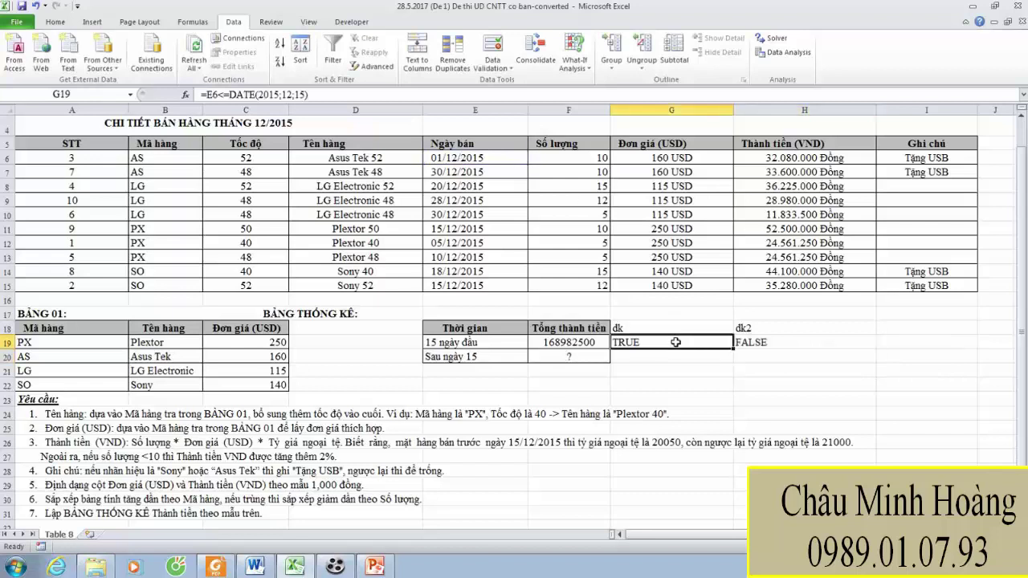
click(548, 358)
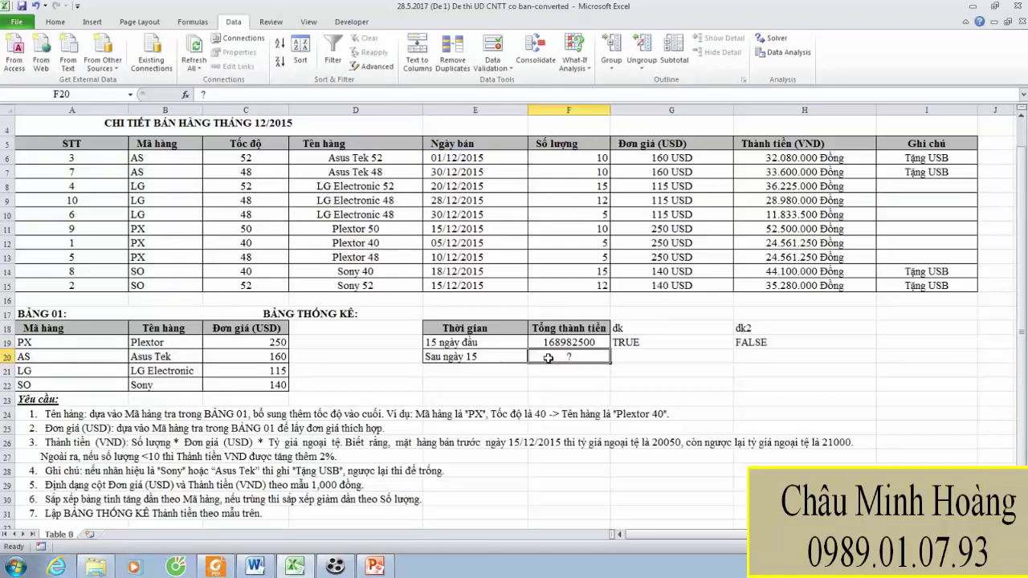
click(573, 441)
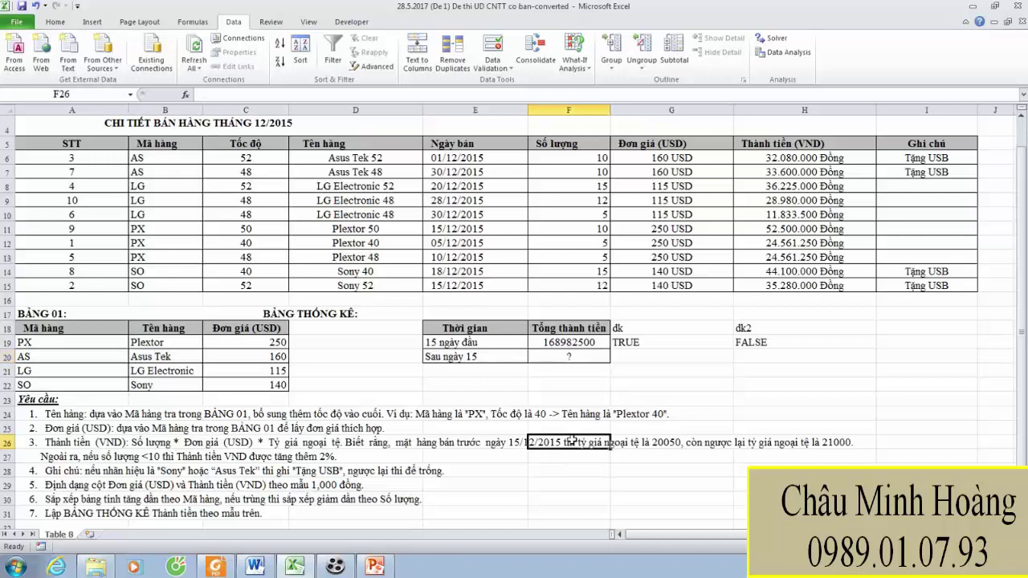
click(574, 360)
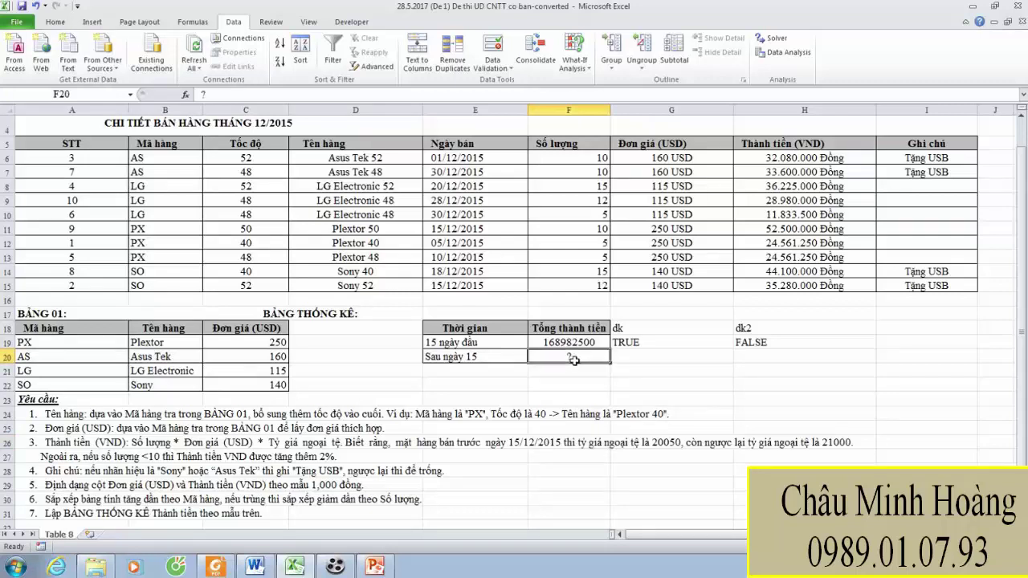
drag(573, 360, 665, 367)
Total the sales after the 15th in F20 with =DSUM($A$5:$I$15;H5;H18:H19)
click(574, 359)
key(F2)
key(Escape)
text(=)
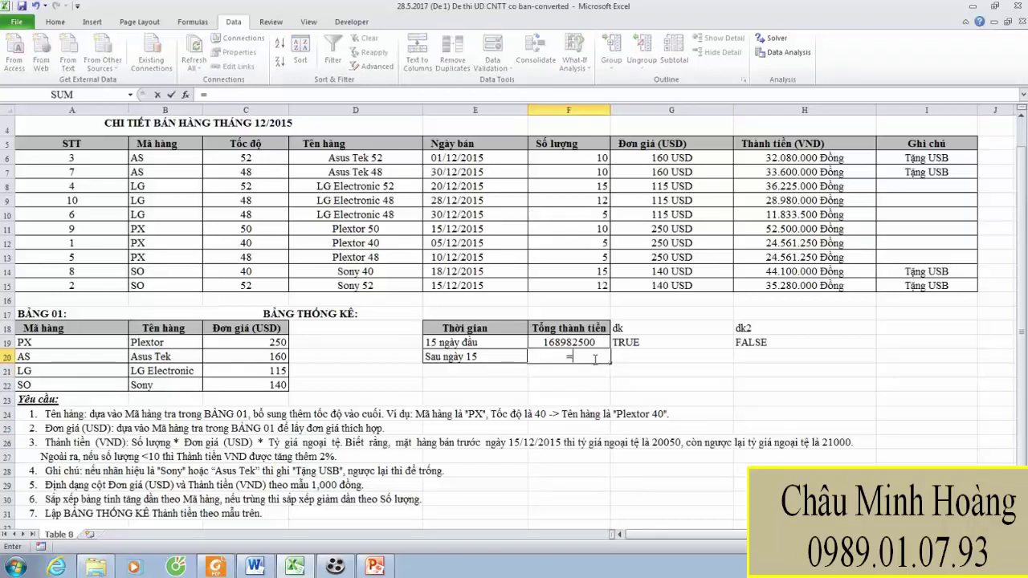
text(ds)
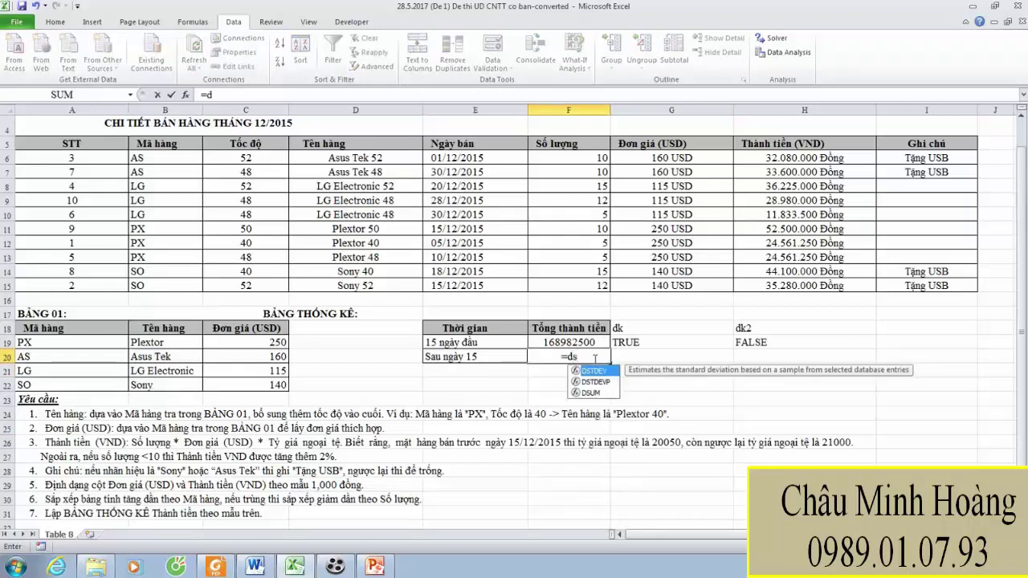
double_click(590, 392)
drag(71, 147, 931, 285)
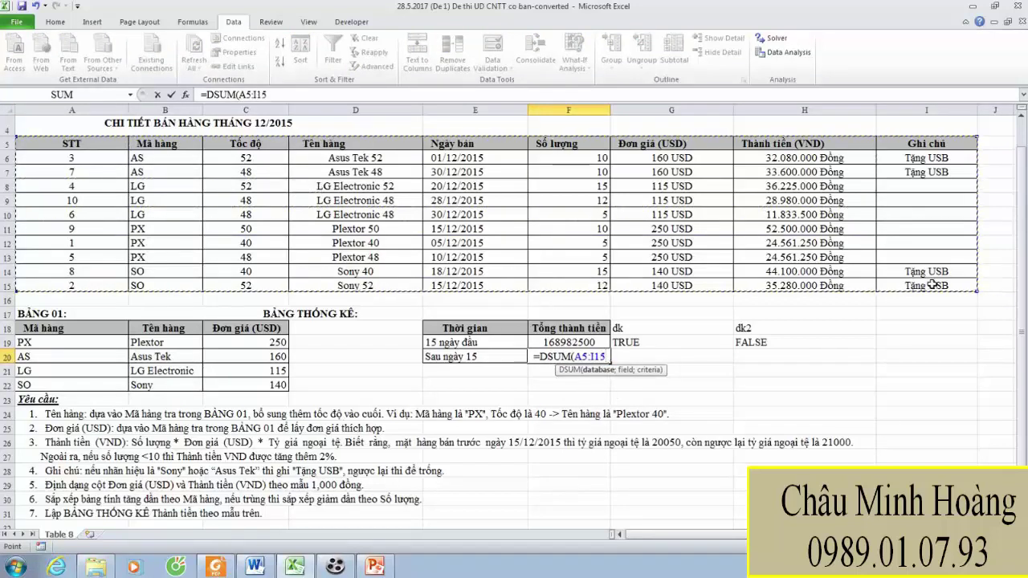
key(F4)
text(;)
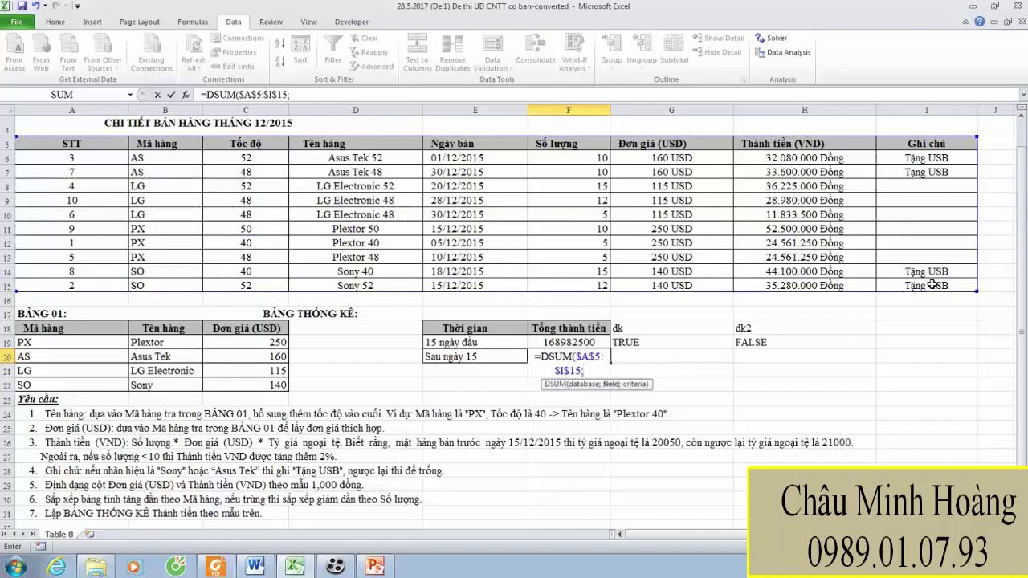
click(847, 147)
text(;)
drag(783, 328, 788, 339)
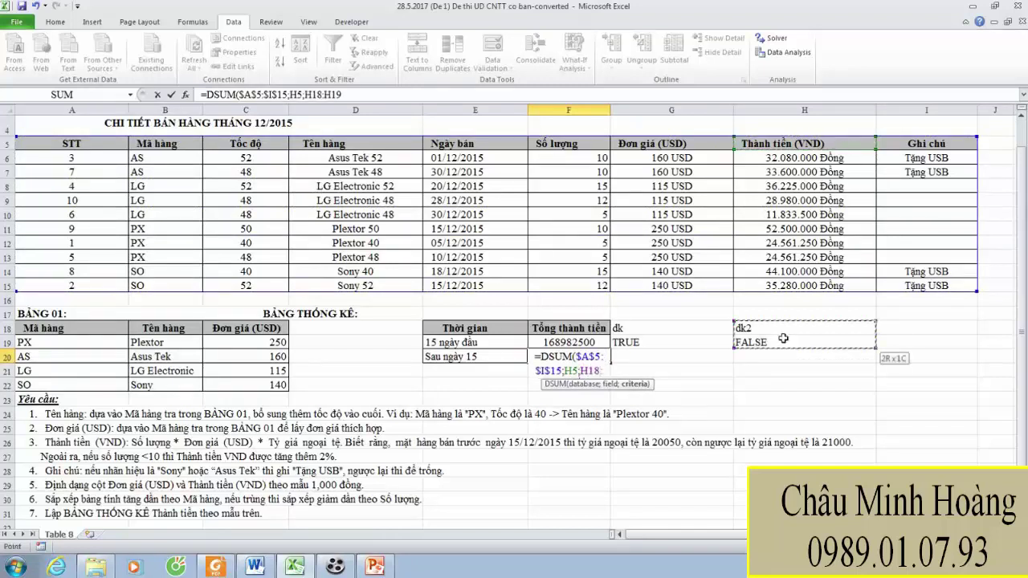
key(Return)
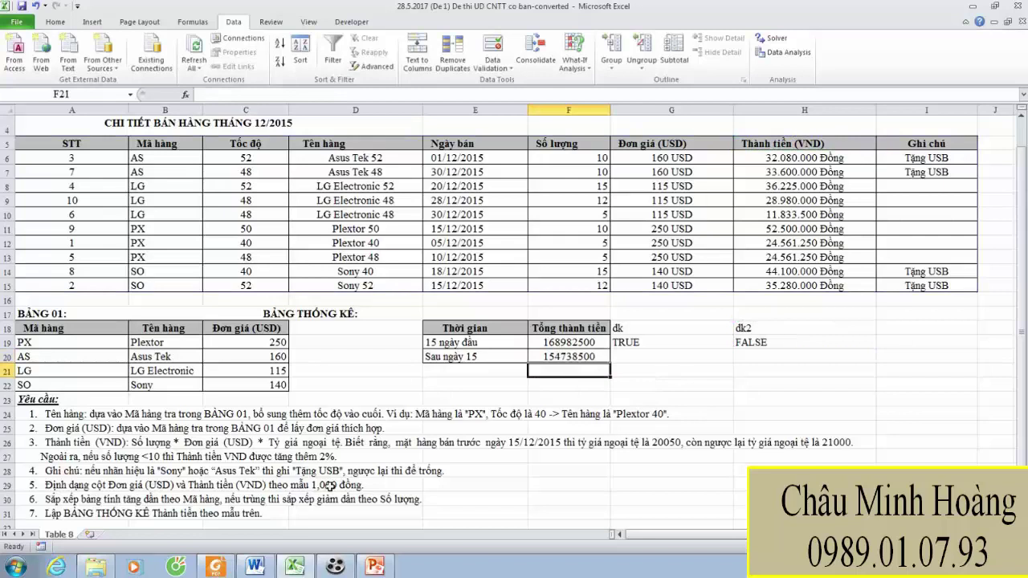
Switch to the exam PDF in Foxit Reader and check its last requirements and the exam date and saving note on page 1
click(215, 567)
scroll(559, 440, down, 6)
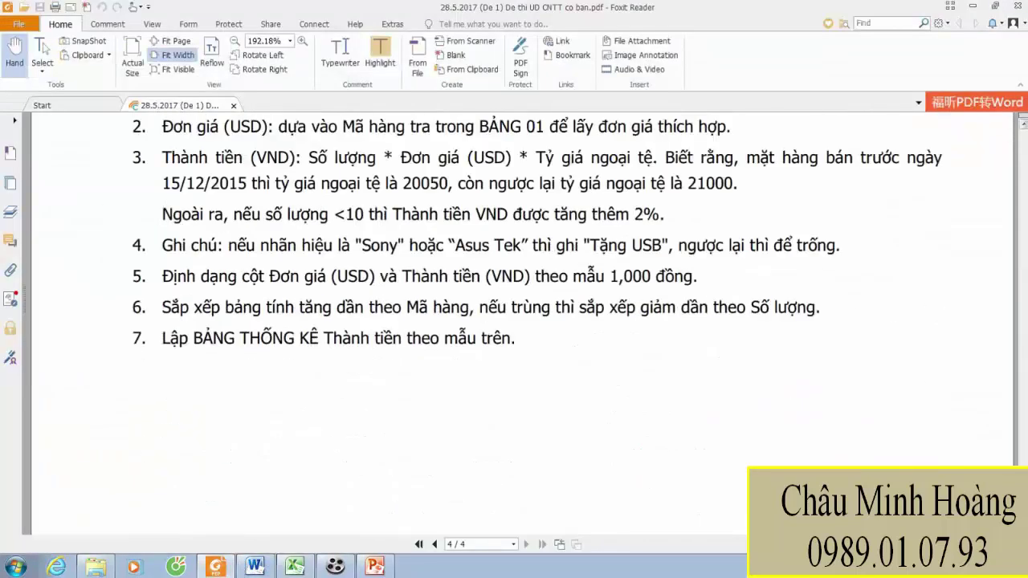
key(ctrl+Home)
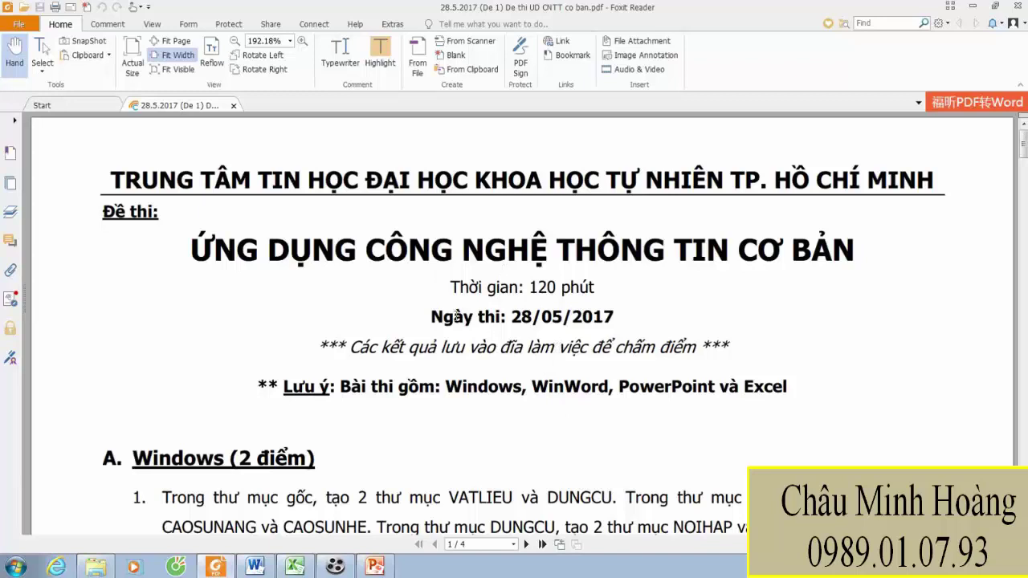
drag(432, 317, 730, 353)
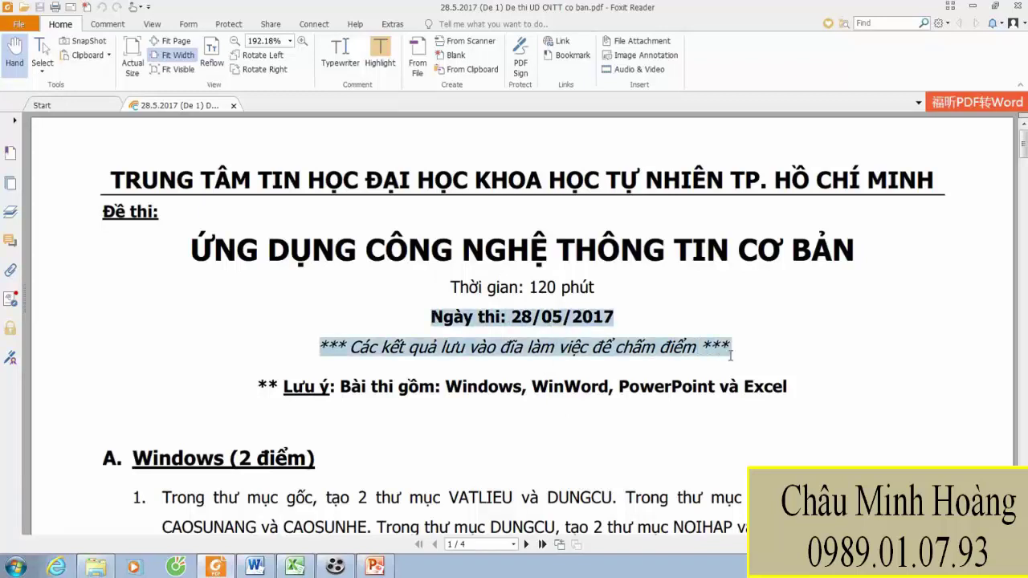